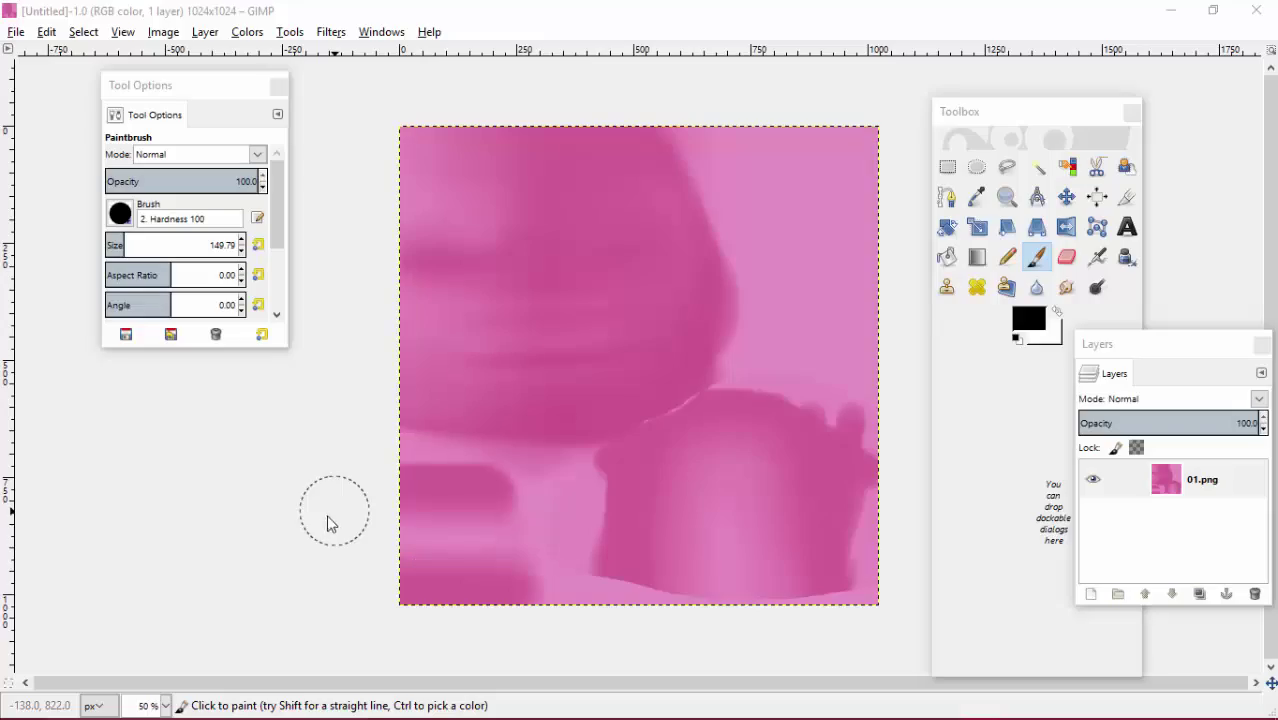
Call up the taskbar's File Explorer windows to reach the clothes,shoes,accessories folder
mouse_move(418, 712)
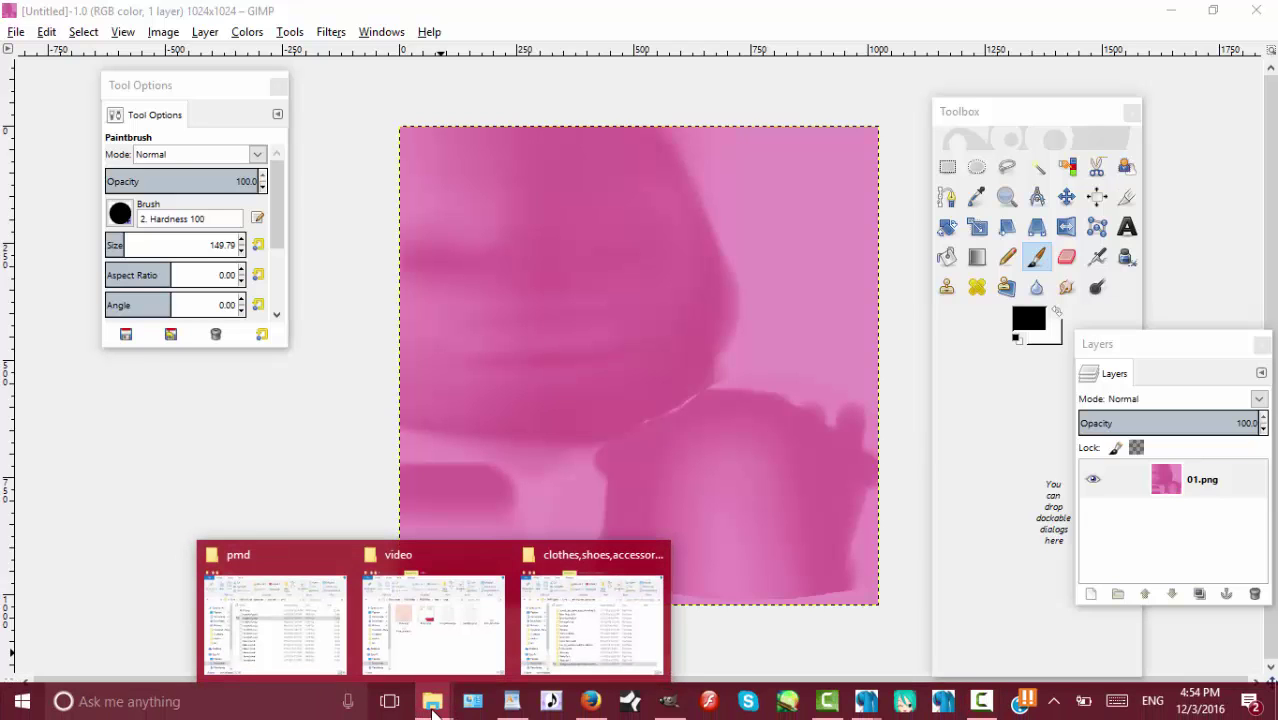
Browse from clothes,shoes,accessories into Shirts Pack > 1, then switch back to GIMP
left_click(570, 648)
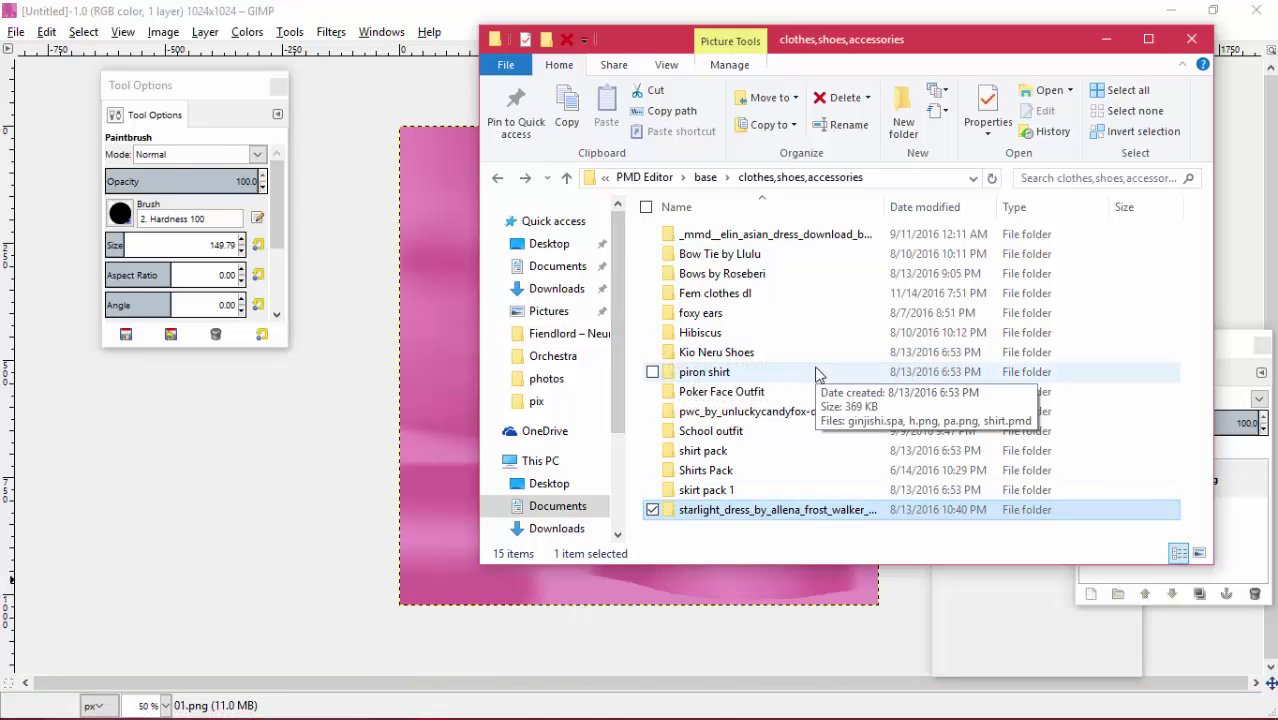
double_click(734, 452)
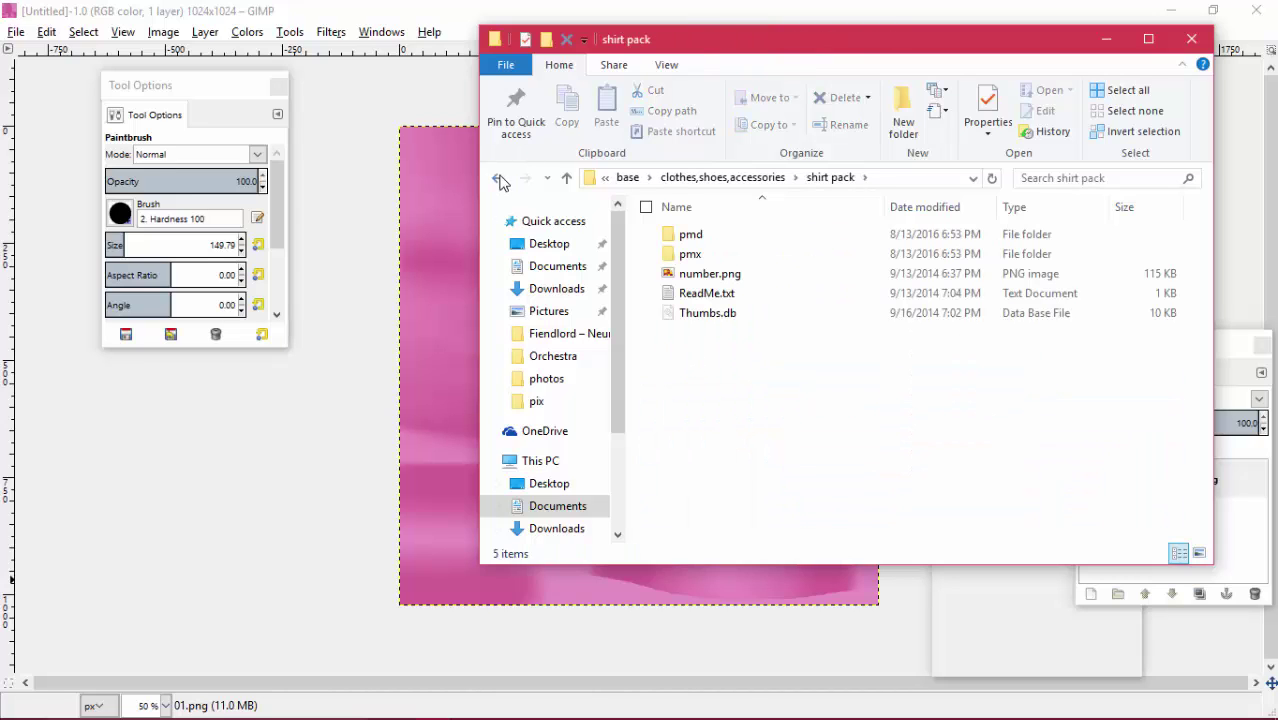
left_click(500, 180)
double_click(720, 474)
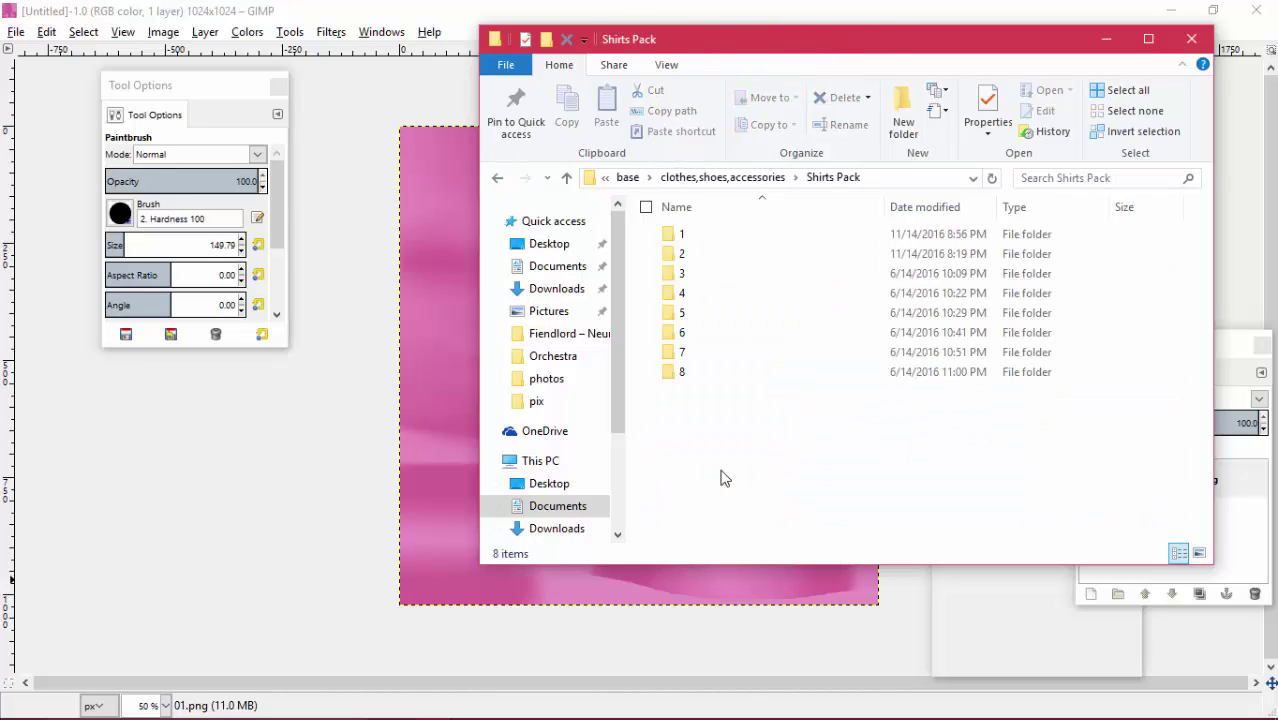
double_click(680, 236)
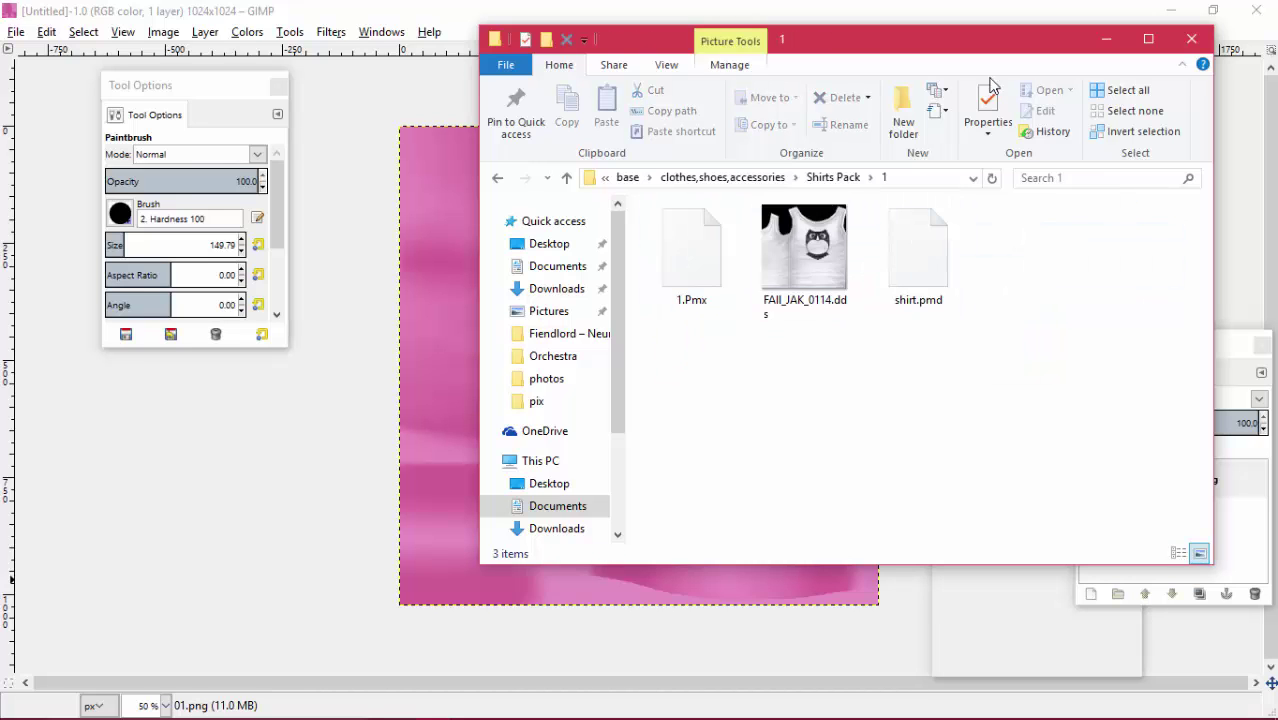
left_click_drag(955, 45, 821, 76)
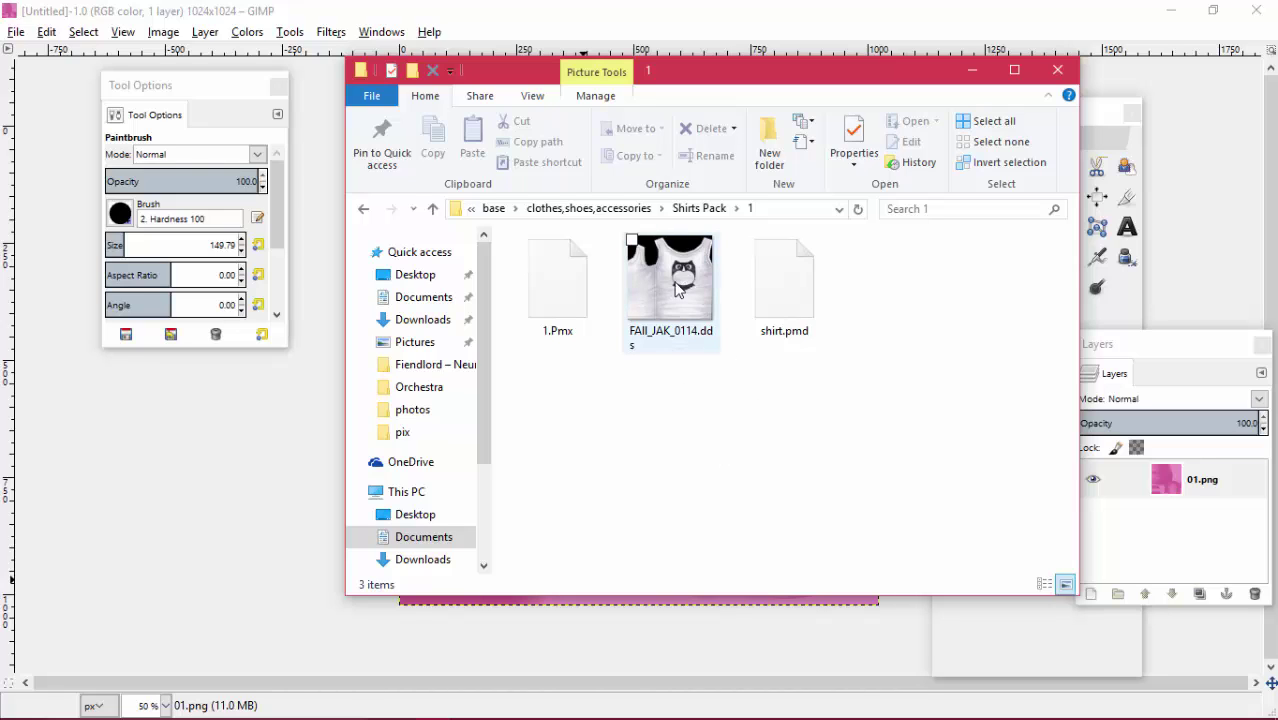
key("alt+Tab")
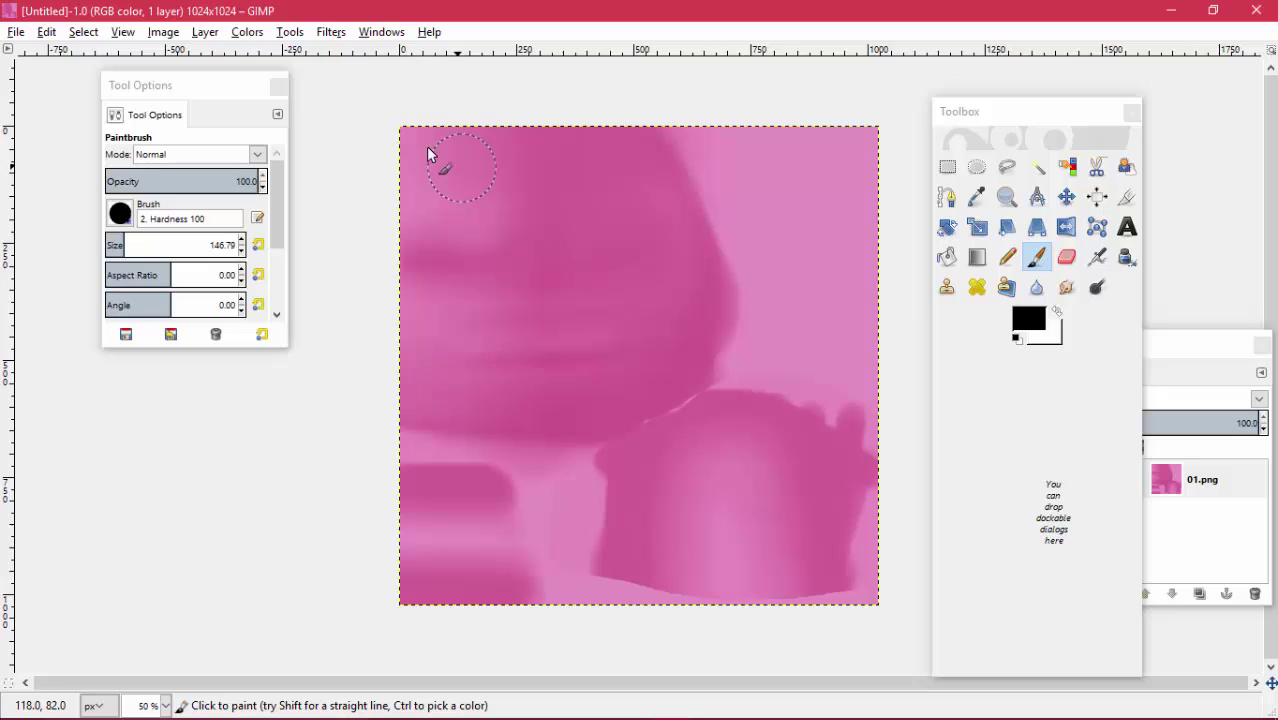
Paint the texture's upper-left area black and export it, replacing practice.png
mouse_move(427, 154)
left_mouse_down()
mouse_move(412, 160)
mouse_move(422, 323)
left_mouse_up()
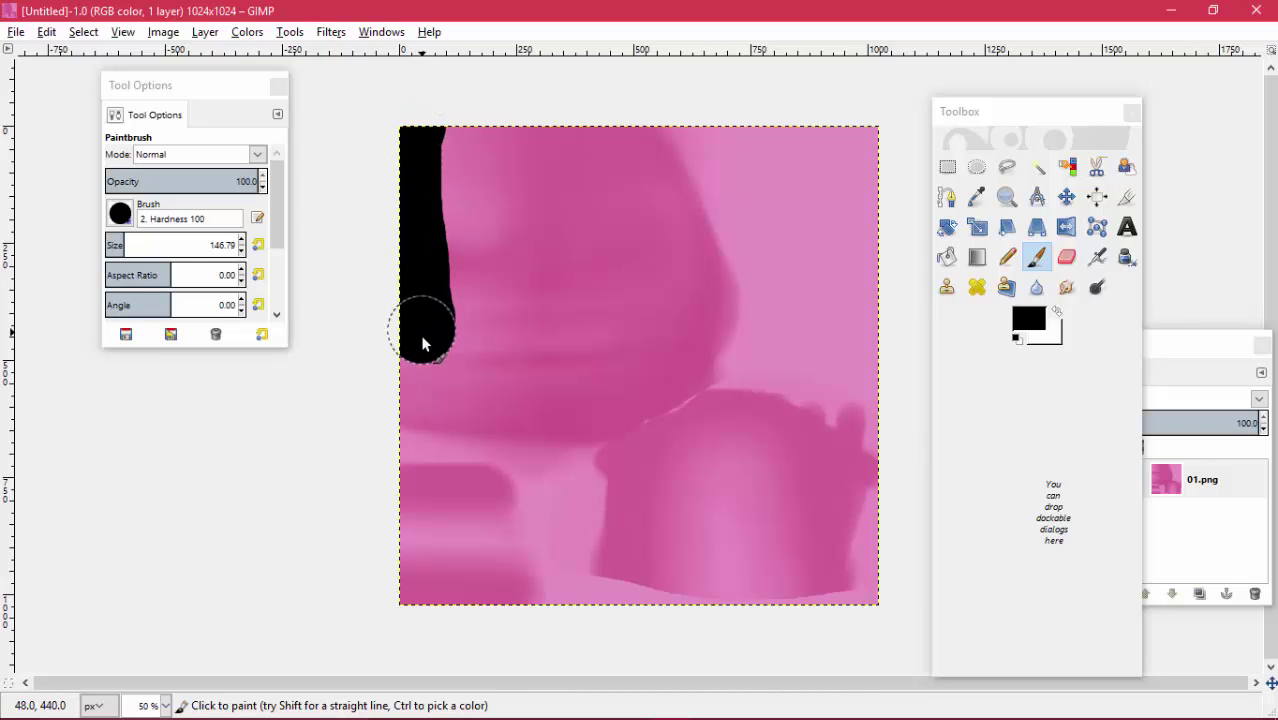
mouse_move(423, 388)
left_mouse_down()
mouse_move(488, 406)
mouse_move(576, 410)
mouse_move(642, 390)
mouse_move(663, 330)
mouse_move(609, 85)
mouse_move(543, 357)
mouse_move(468, 293)
mouse_move(465, 106)
mouse_move(544, 120)
mouse_move(477, 309)
mouse_move(484, 357)
mouse_move(583, 358)
mouse_move(603, 184)
mouse_move(596, 328)
left_mouse_up()
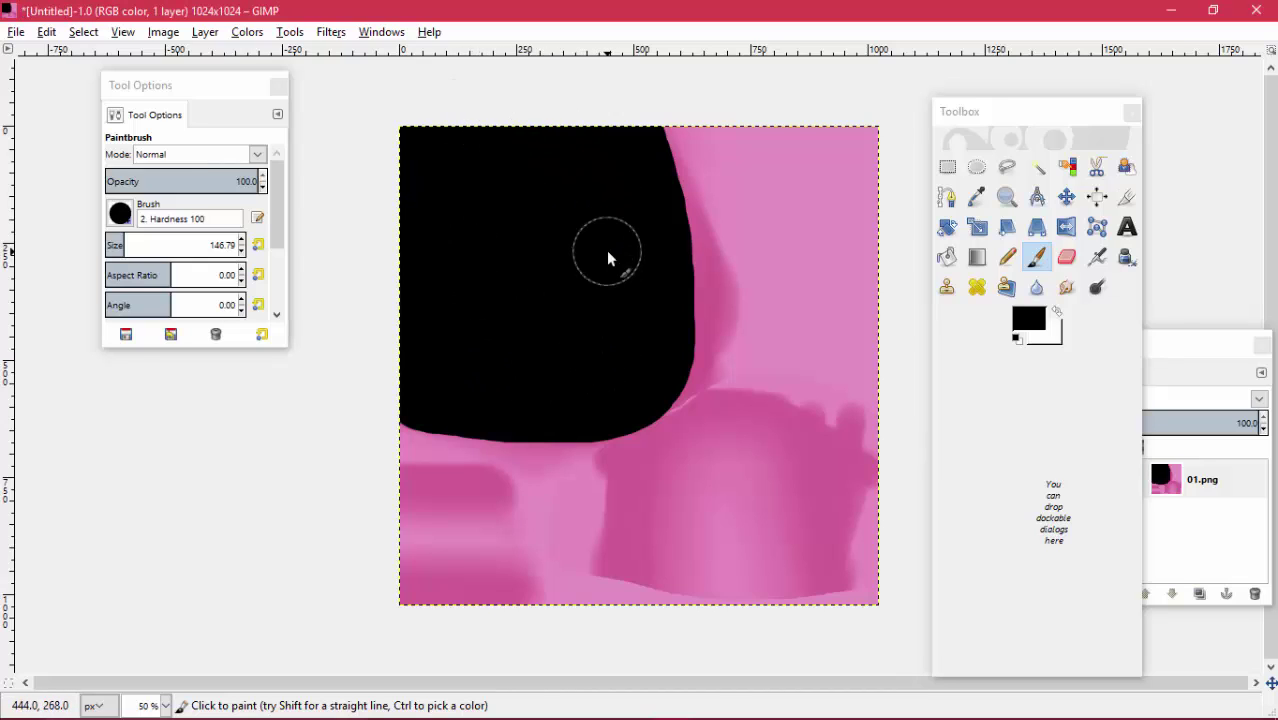
left_click(15, 31)
left_click(78, 284)
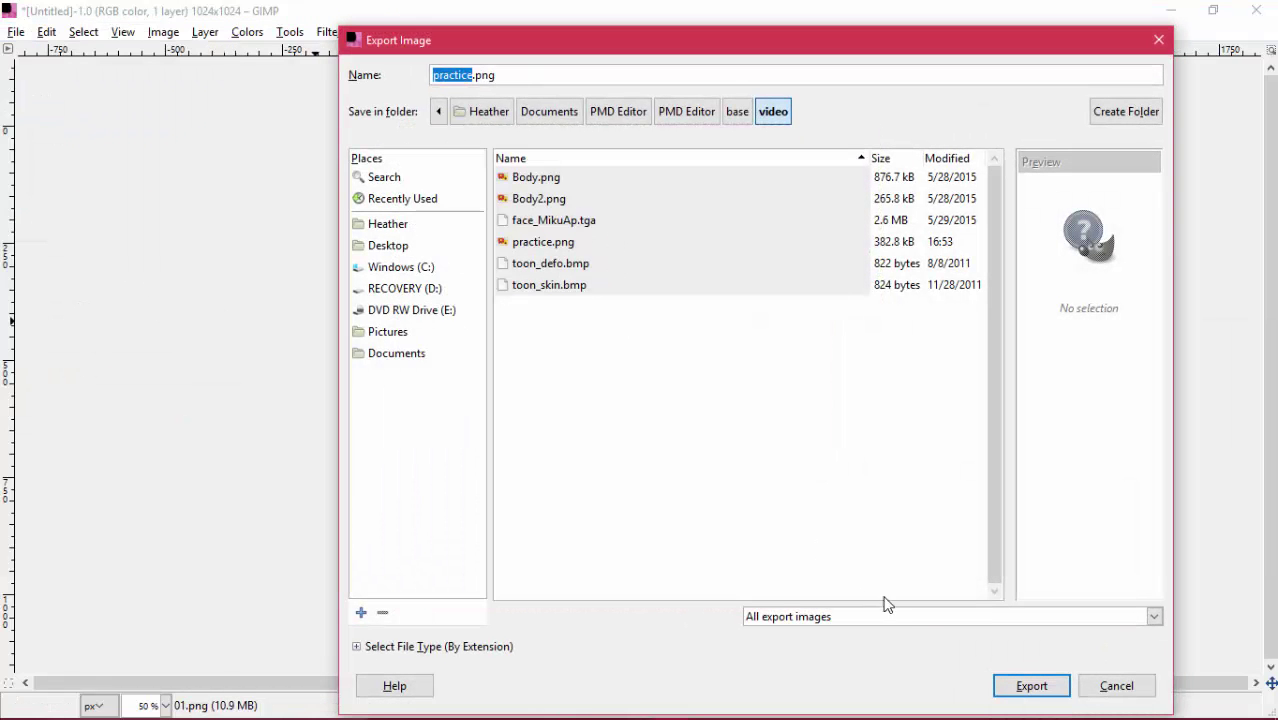
left_click(1031, 686)
left_click(793, 456)
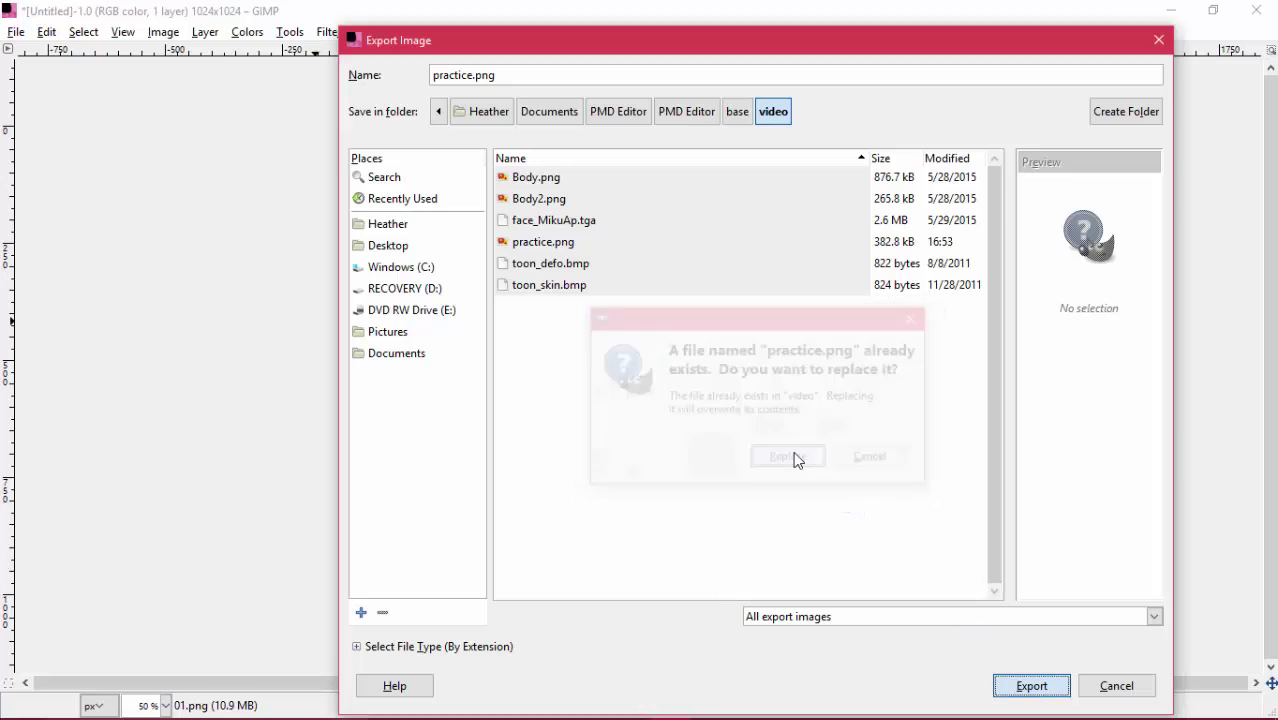
left_click(655, 525)
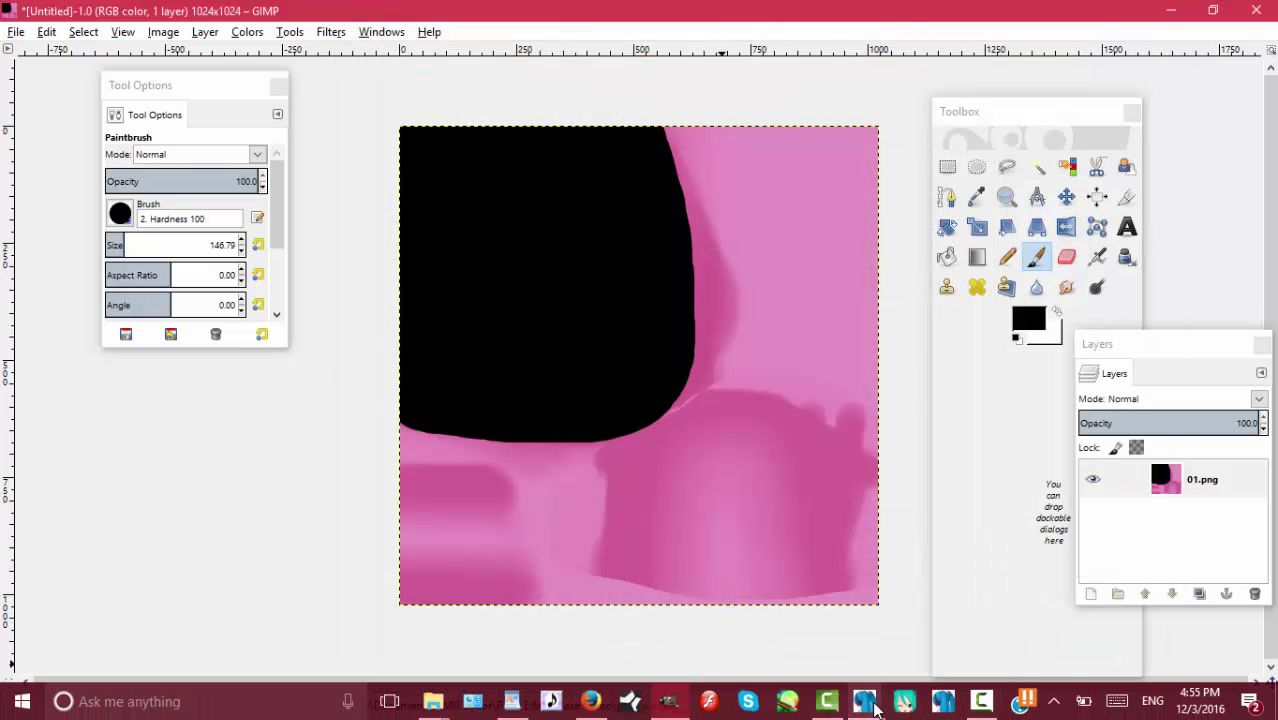
Drag neckline3.pmd from the pmd folder into PMDView's 3D view and confirm loading it
mouse_move(866, 701)
left_click(900, 657)
left_click(433, 701)
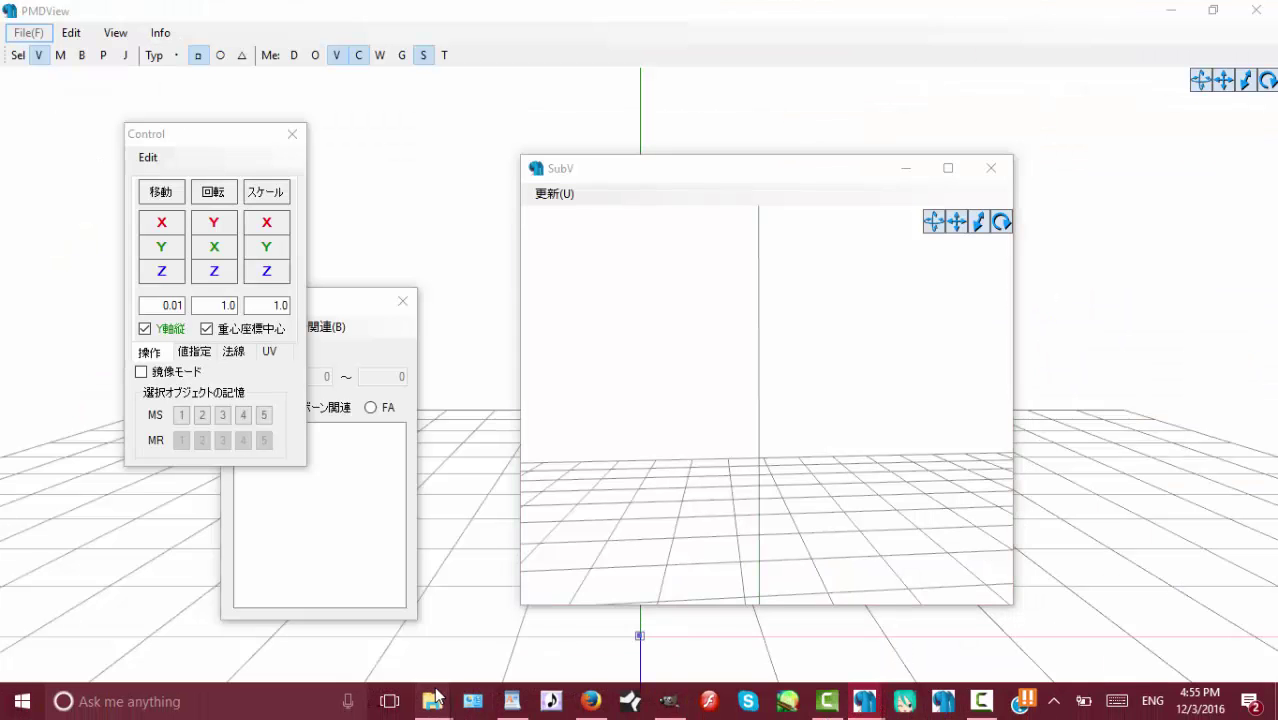
left_click(360, 560)
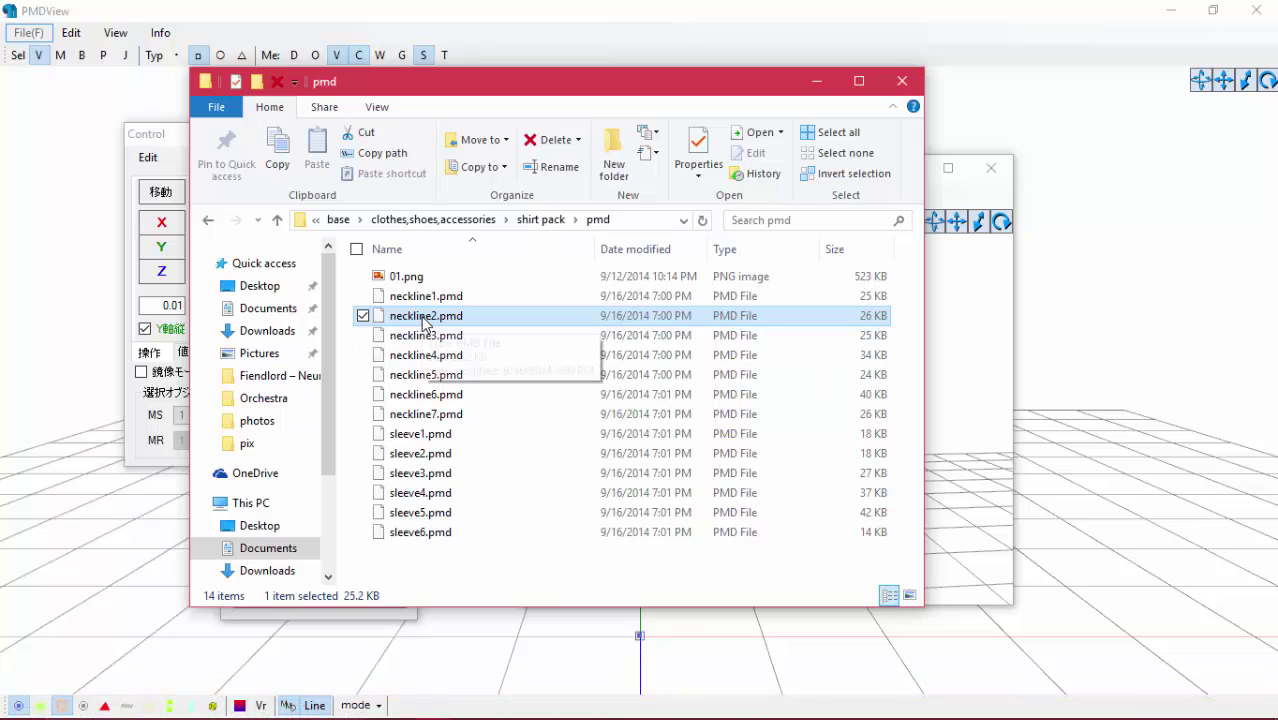
left_click_drag(425, 316, 1128, 313)
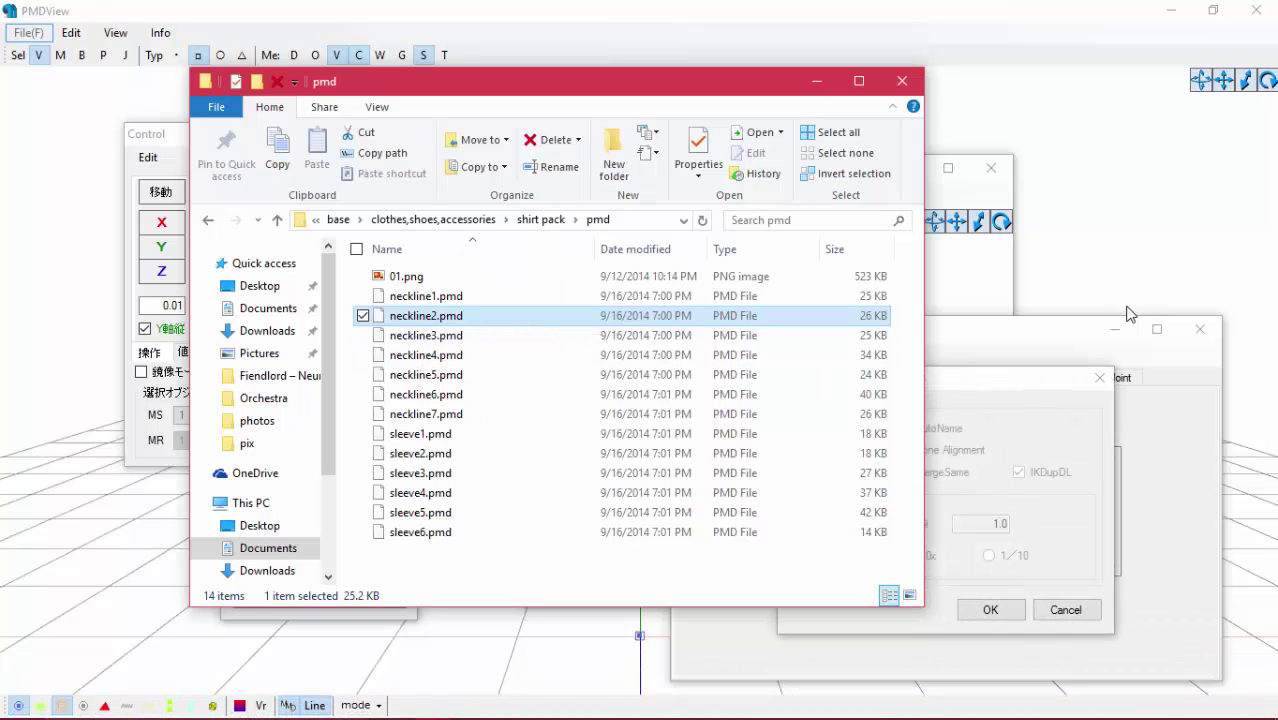
left_click_drag(425, 335, 1066, 260)
left_click(986, 609)
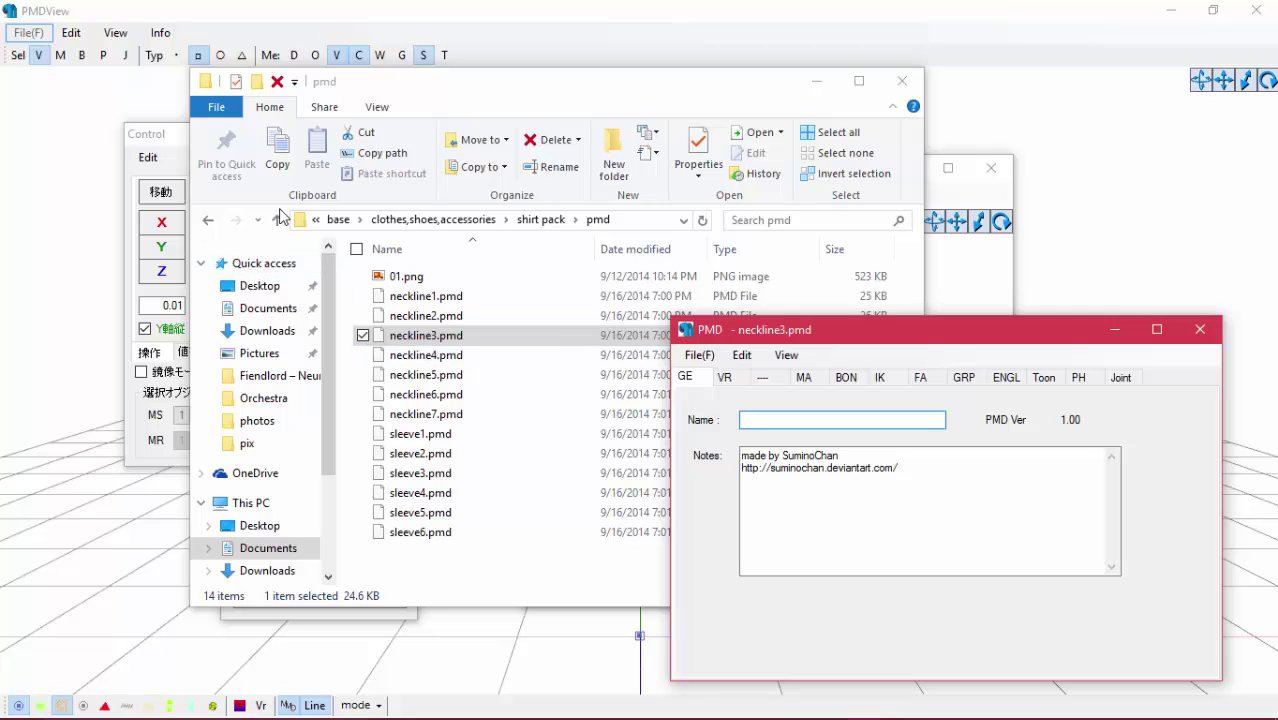
Go to base > video and copy practice.png
left_click(208, 221)
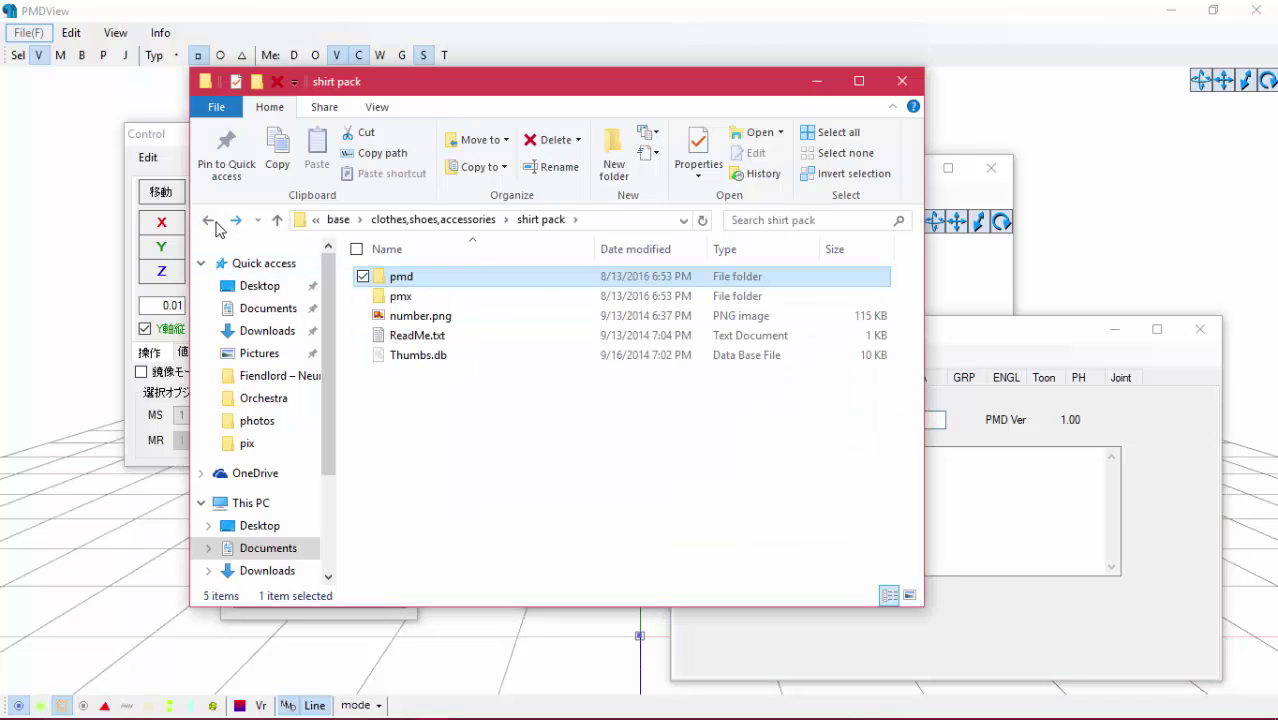
left_click(209, 221)
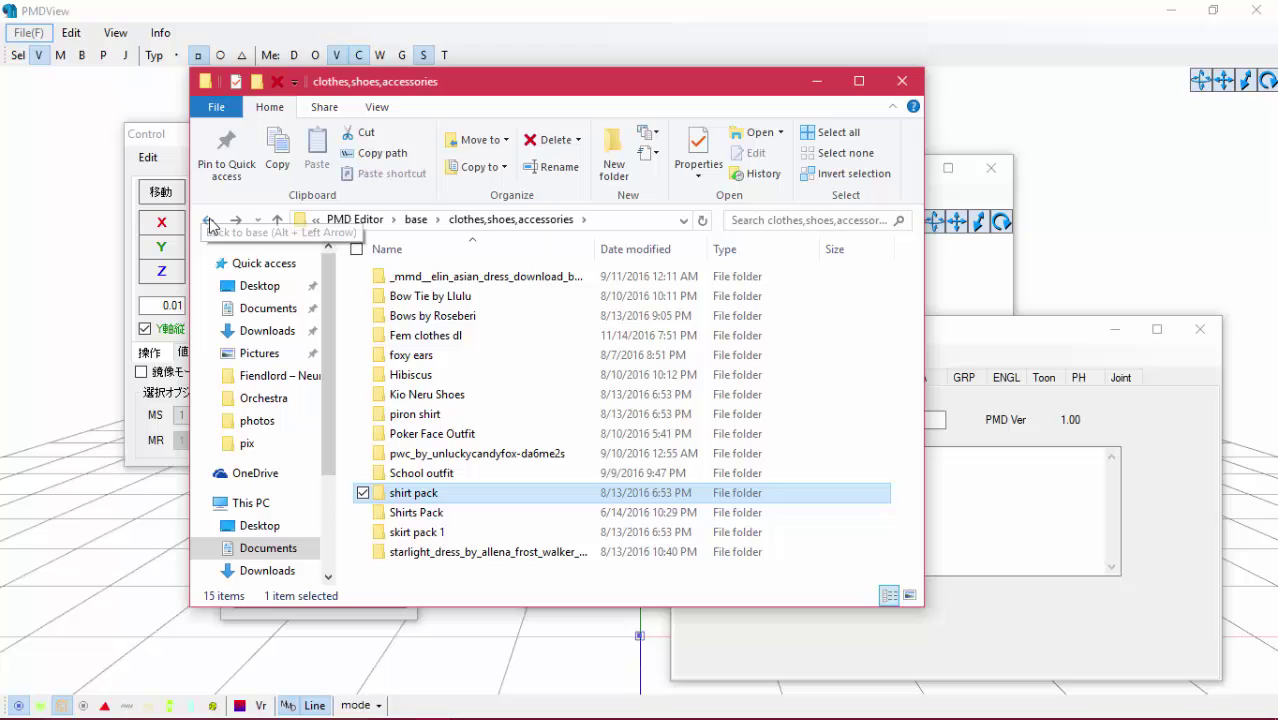
left_click(209, 221)
double_click(415, 277)
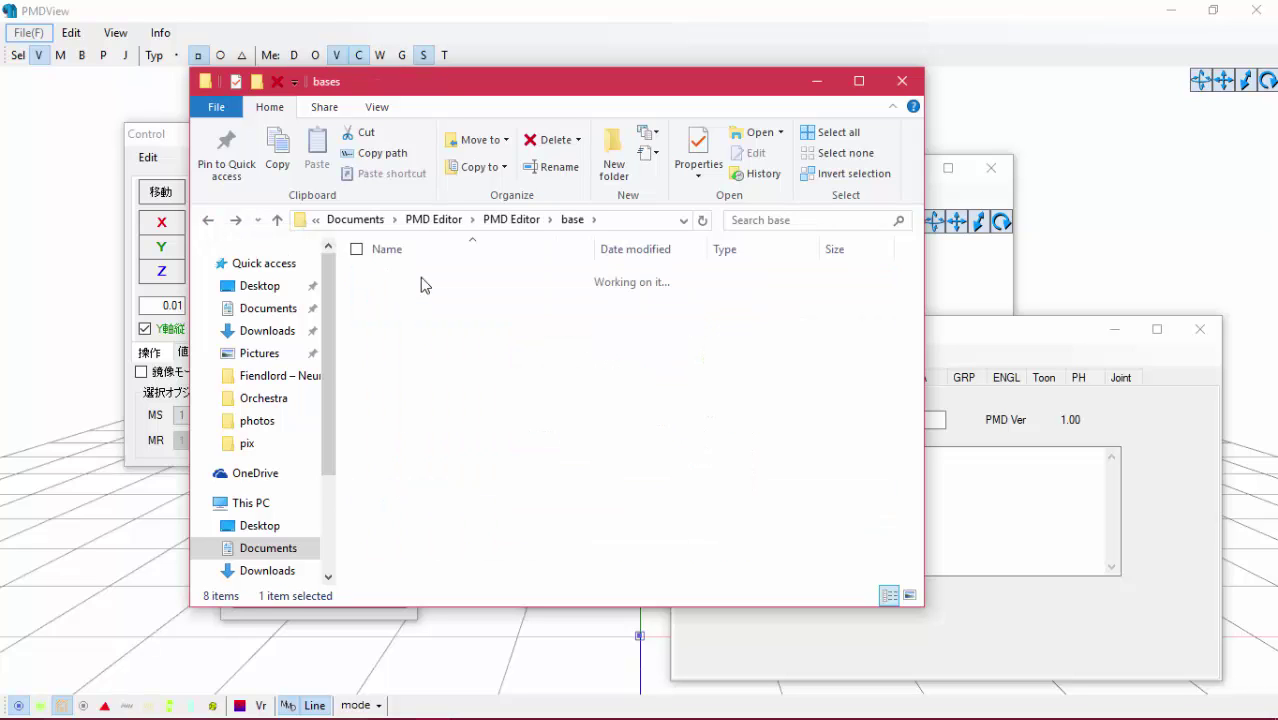
left_click(208, 221)
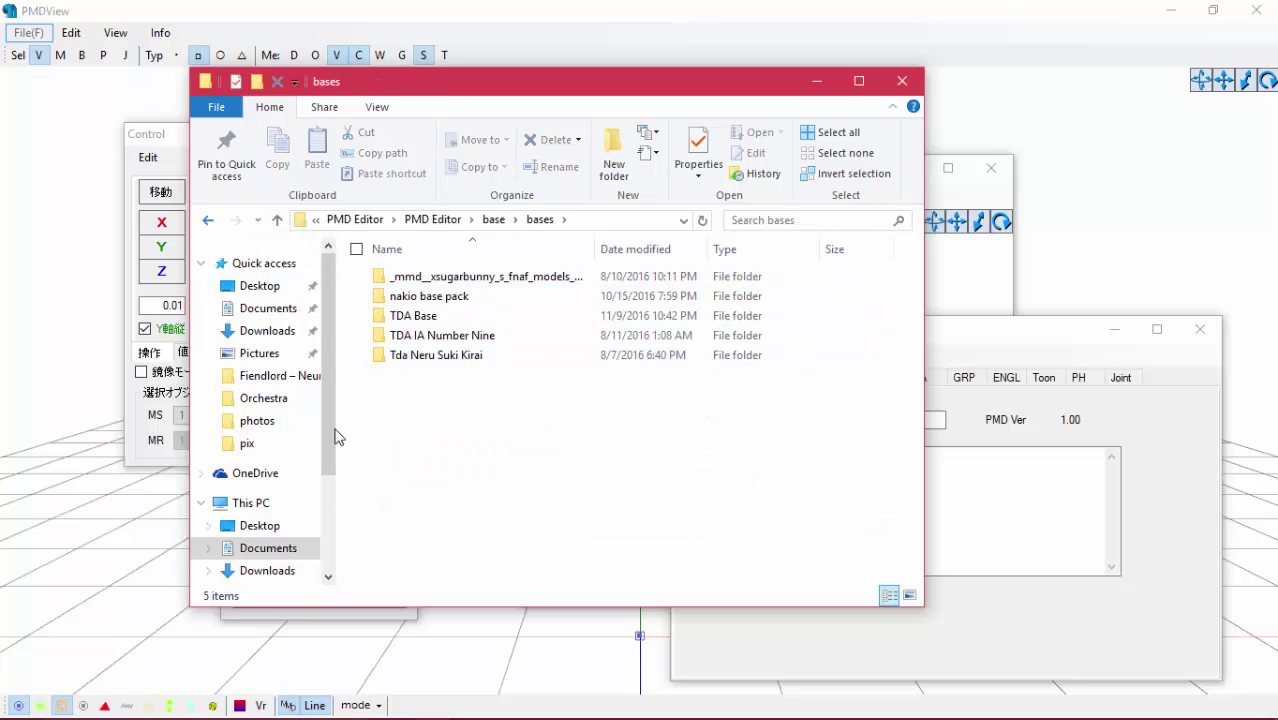
double_click(406, 417)
left_click(732, 308)
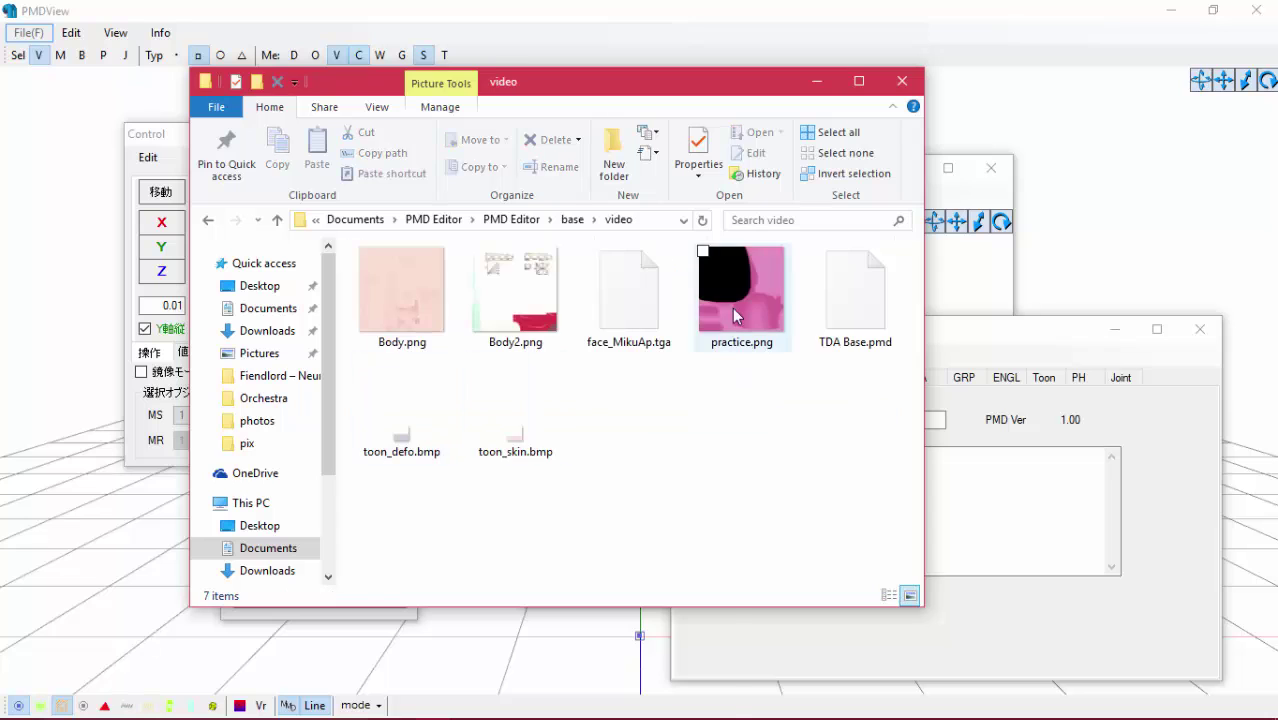
right_click(735, 304)
left_click(504, 612)
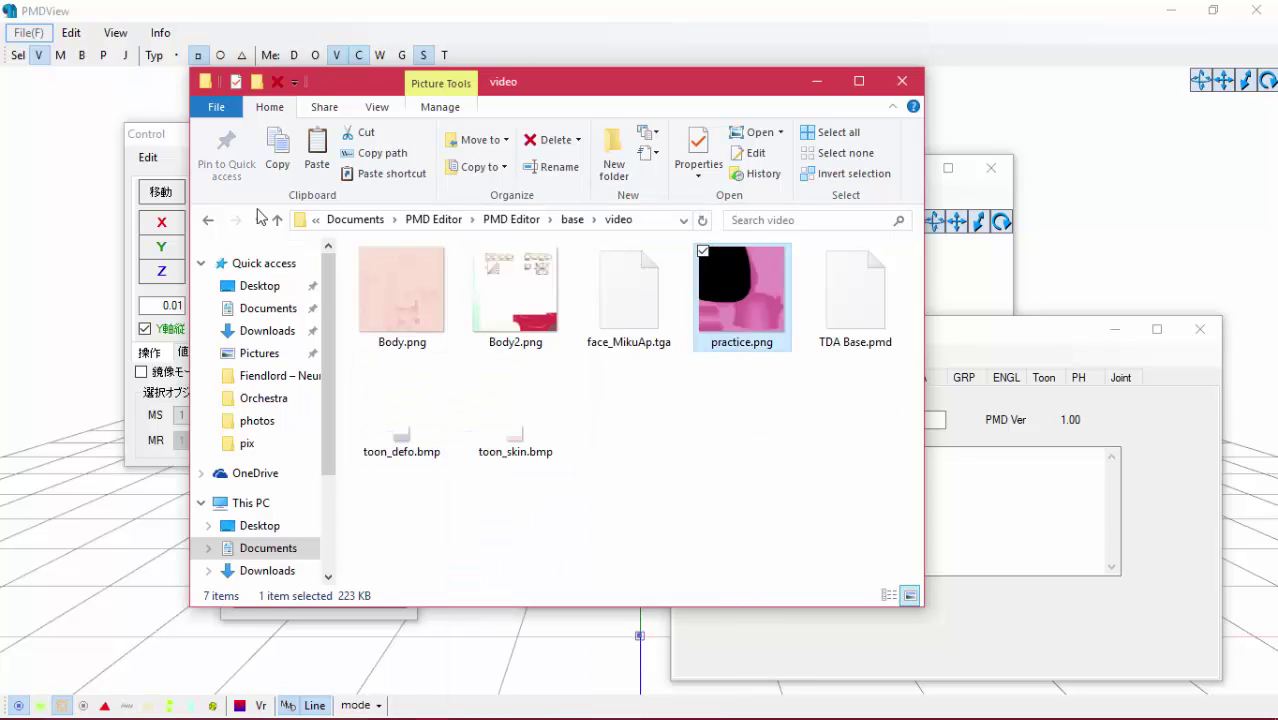
Paste practice.png into clothes,shoes,accessories > shirt pack > pmd
left_click(212, 220)
left_click(212, 220)
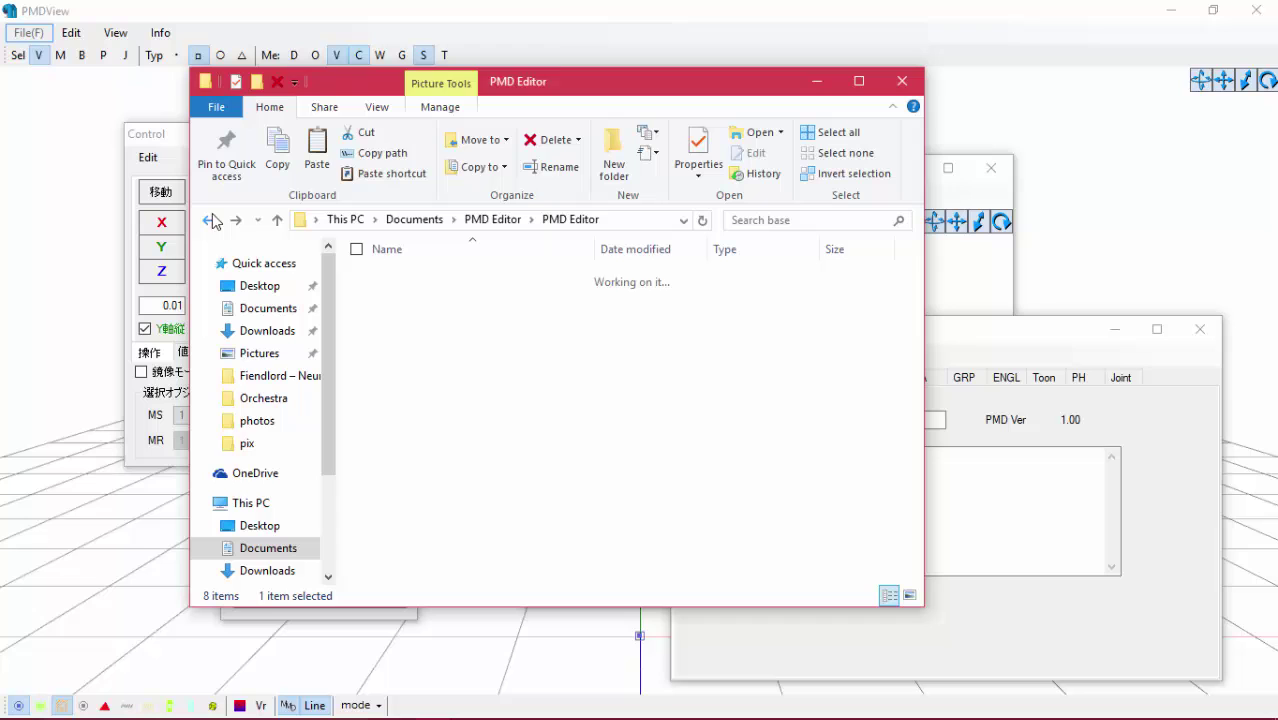
double_click(437, 313)
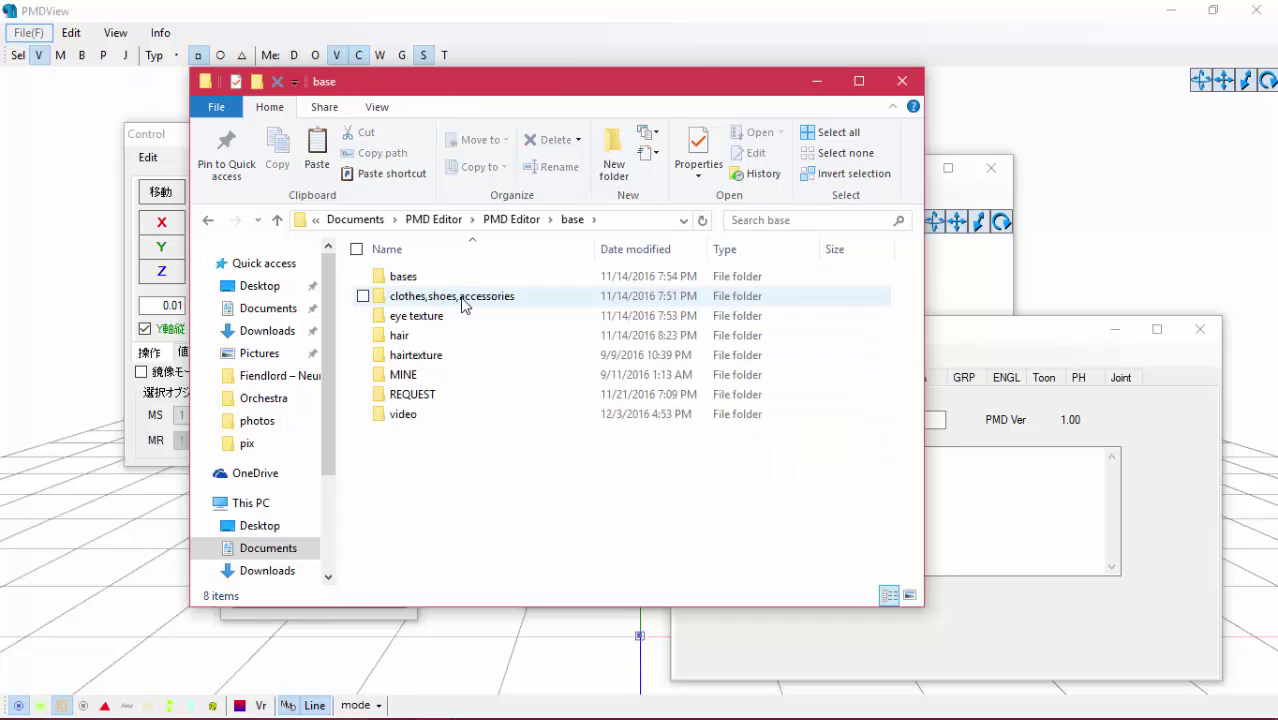
double_click(440, 296)
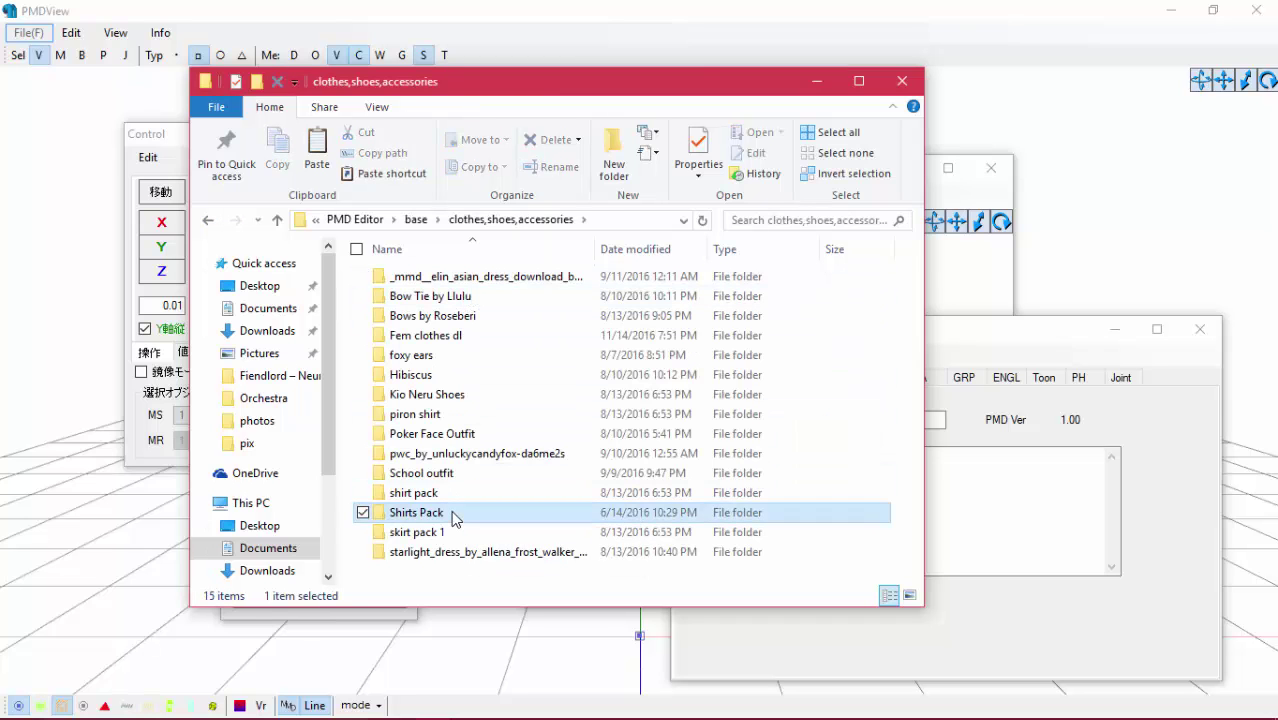
double_click(455, 512)
left_click(209, 226)
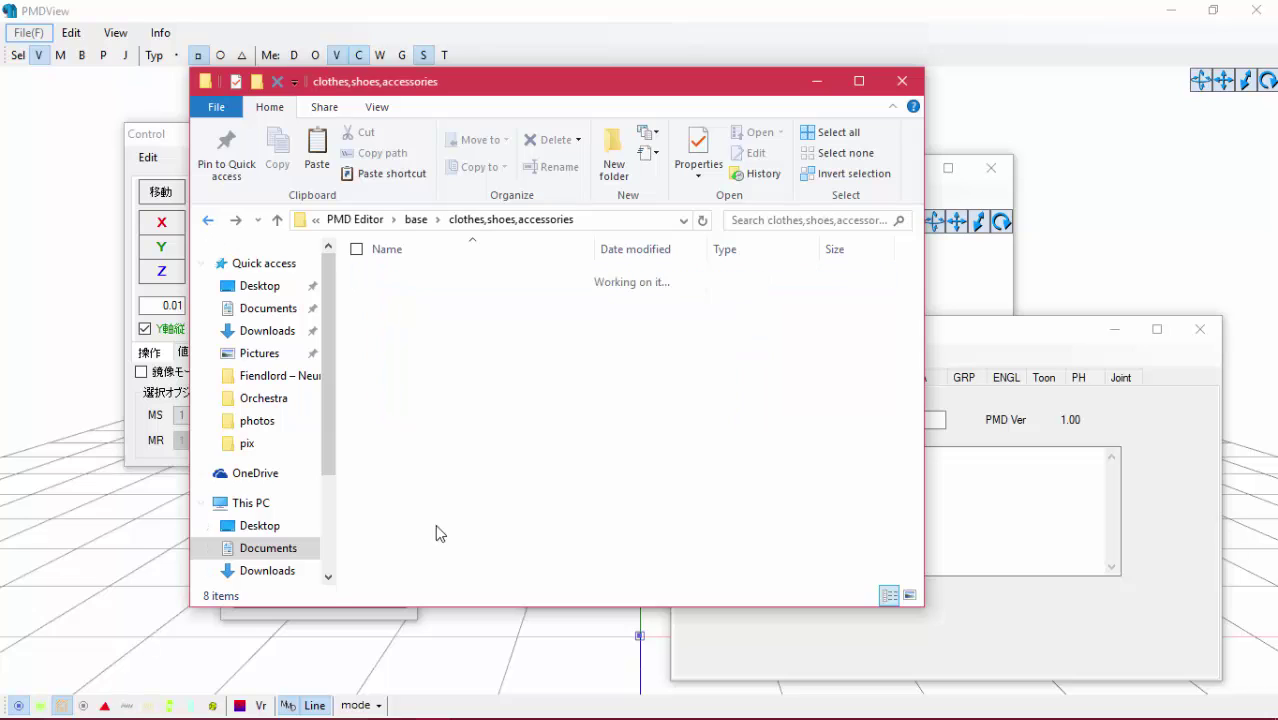
left_click(442, 493)
double_click(442, 493)
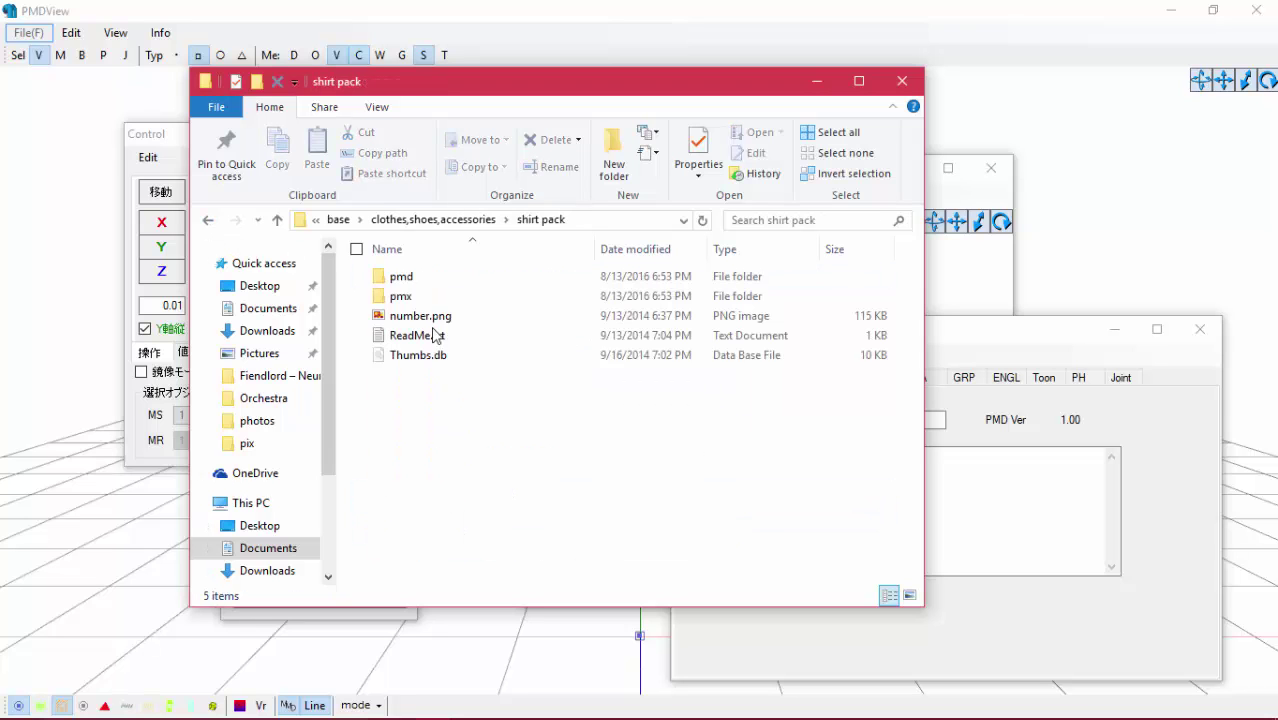
double_click(408, 280)
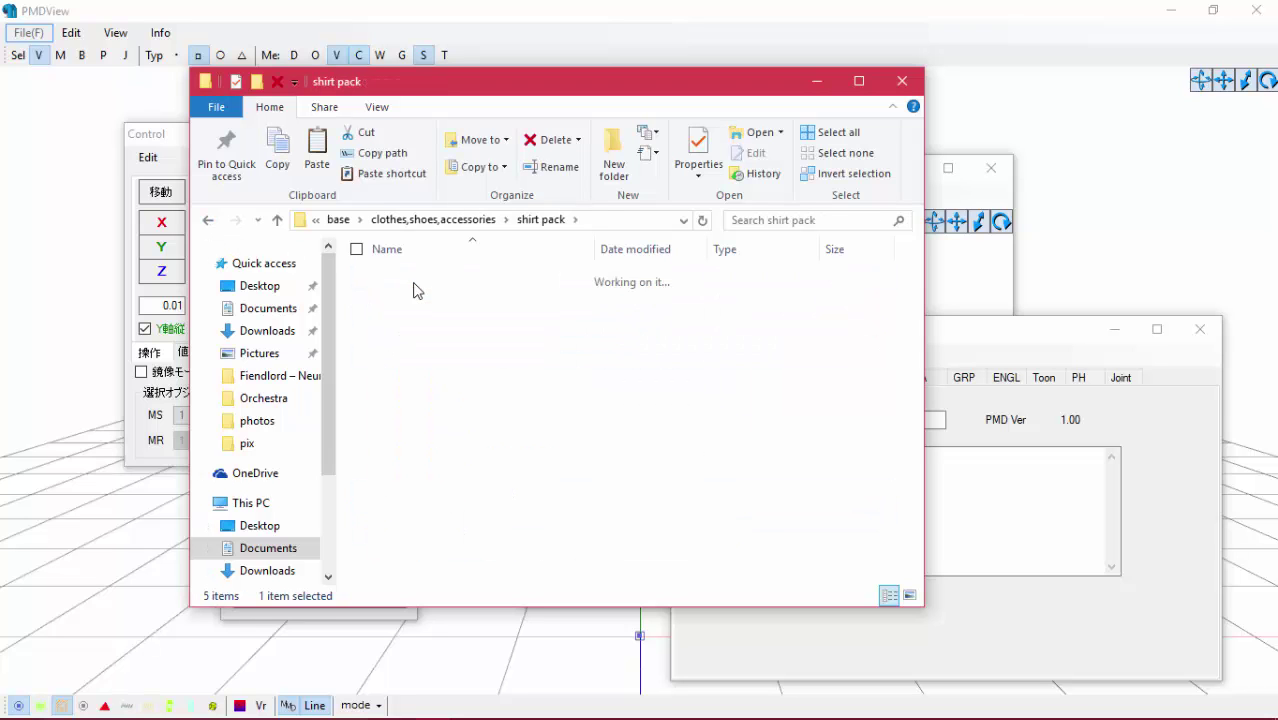
right_click(363, 556)
left_click(234, 413)
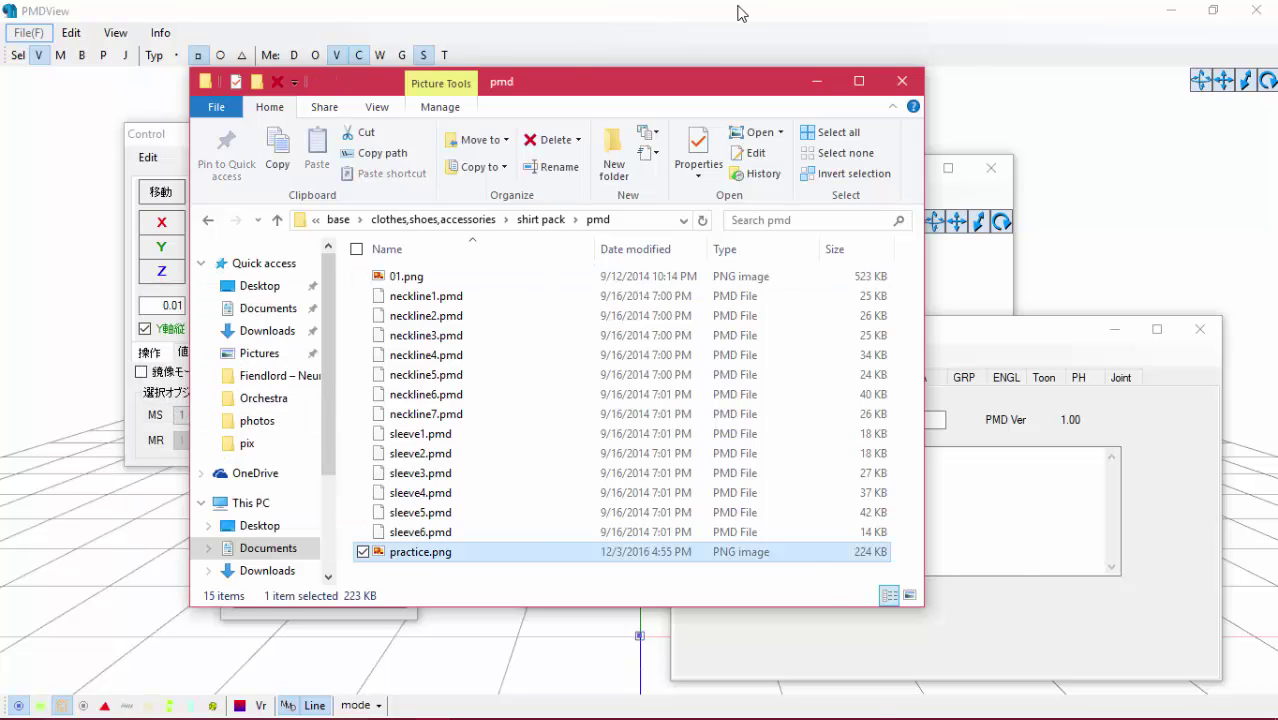
Add sleeve1.pmd to neckline3 and turn the preview to check the combined shirt
left_click(928, 228)
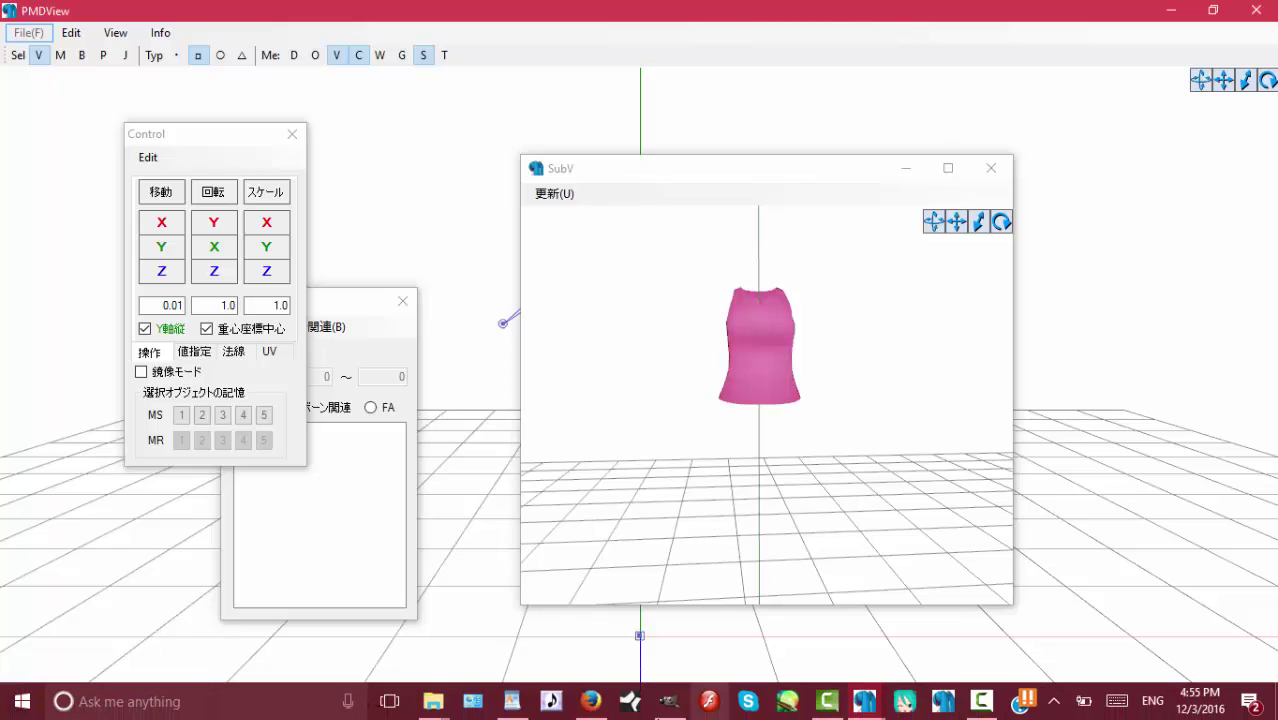
mouse_move(432, 701)
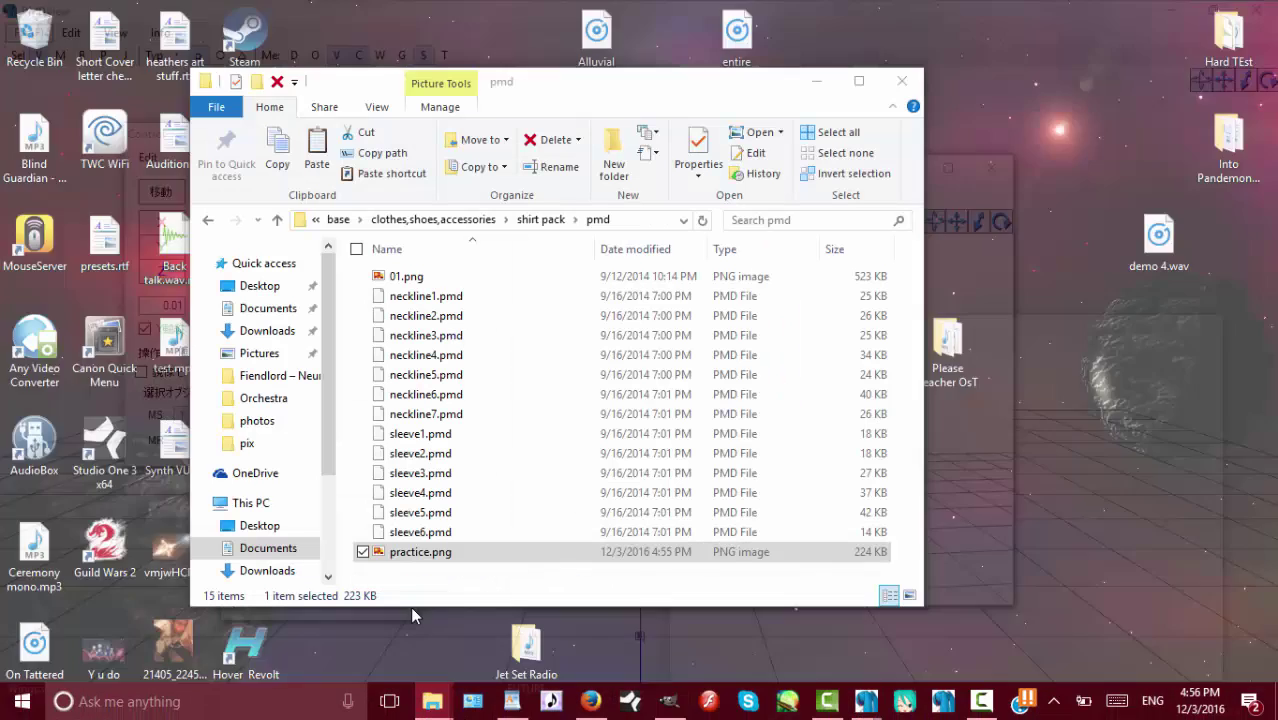
left_click(410, 606)
left_click_drag(425, 434, 960, 444)
left_click_drag(410, 432, 938, 404)
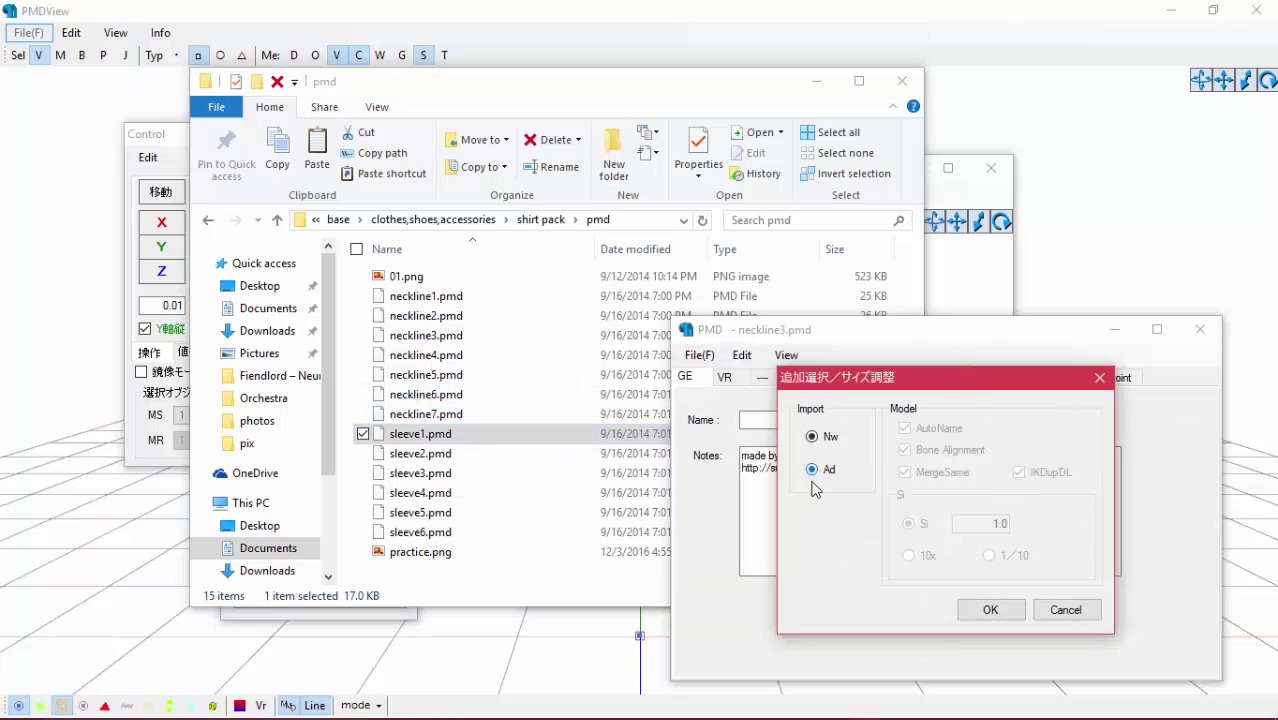
left_click(988, 609)
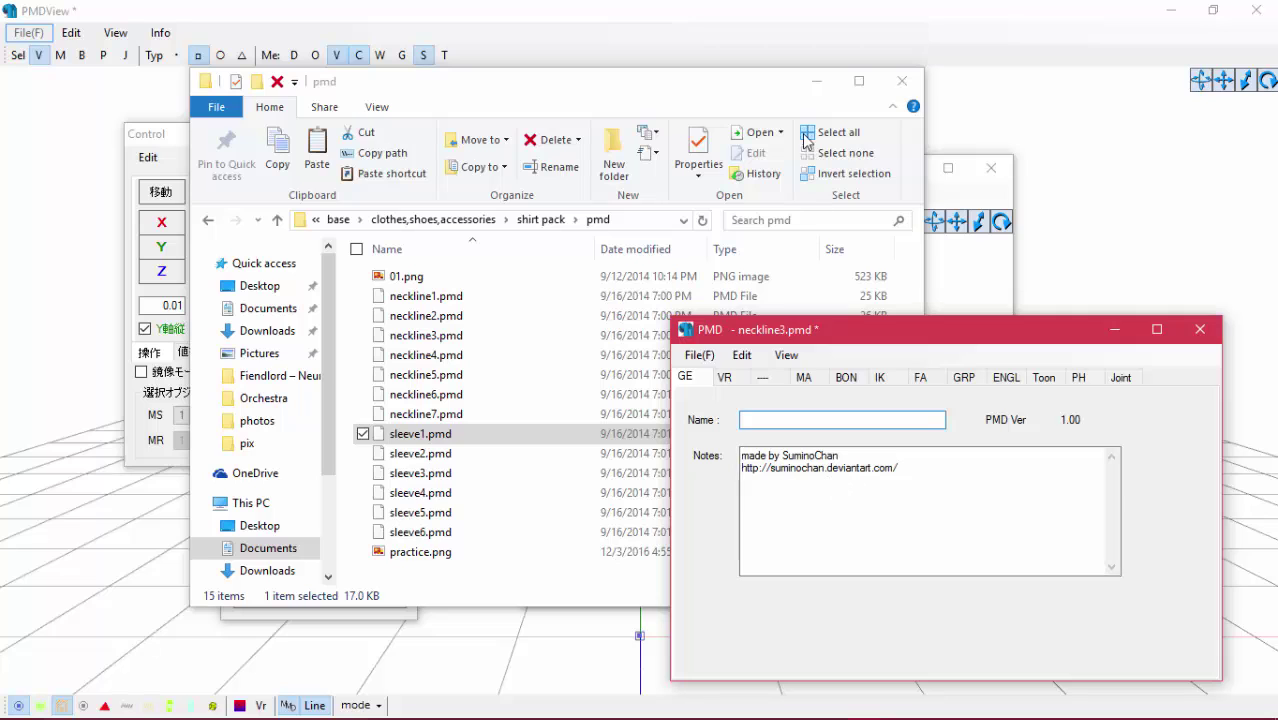
left_click(735, 22)
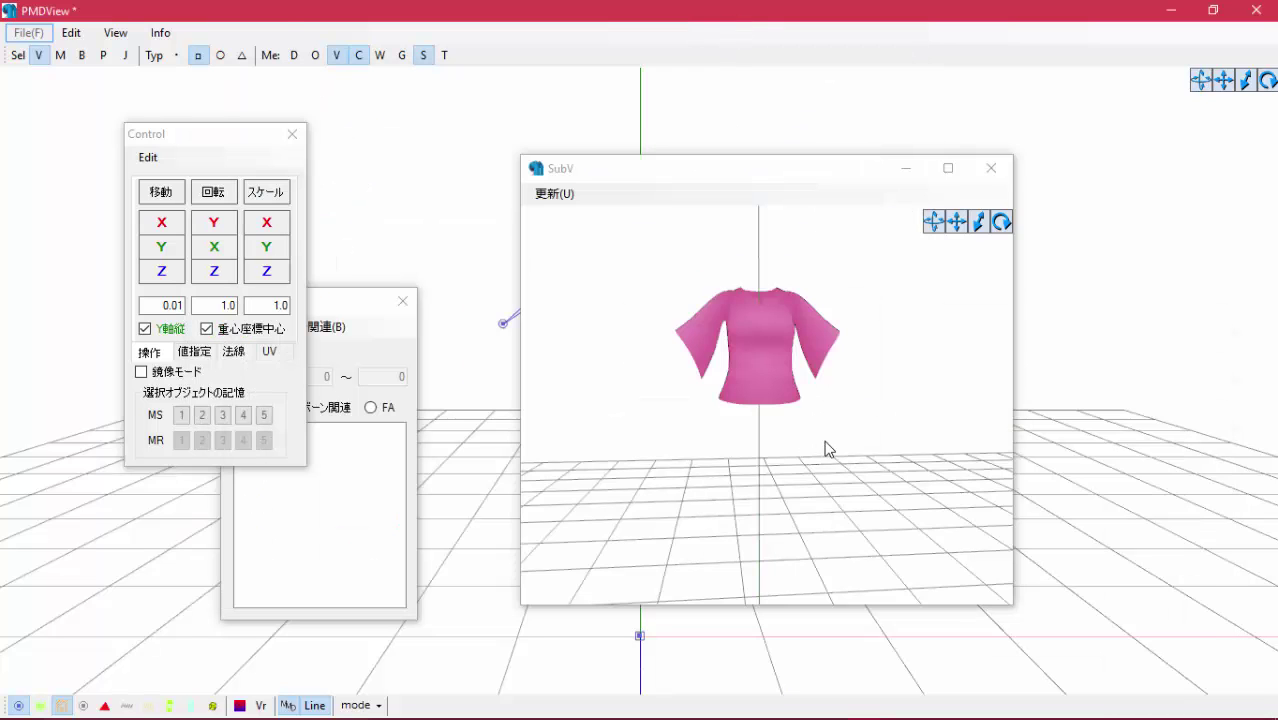
left_click_drag(825, 449, 827, 449)
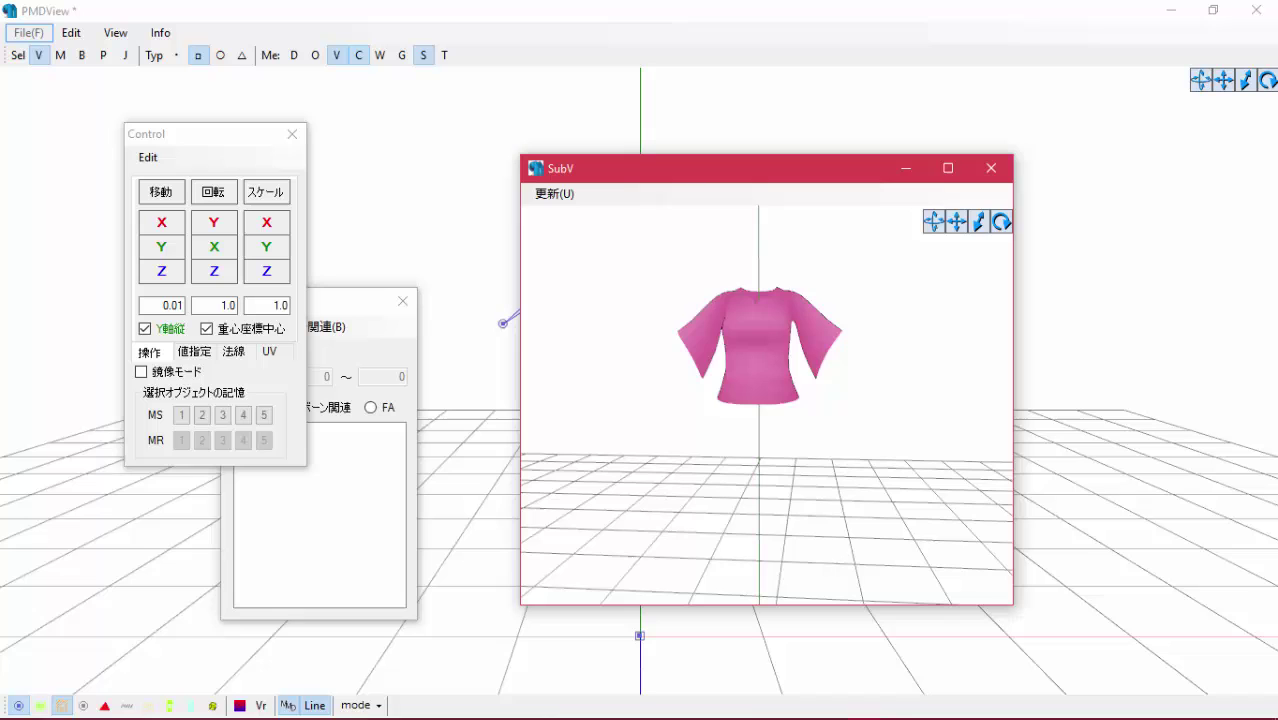
Open neckline3's materials and copy the first material's practice.png texture name
left_click(865, 701)
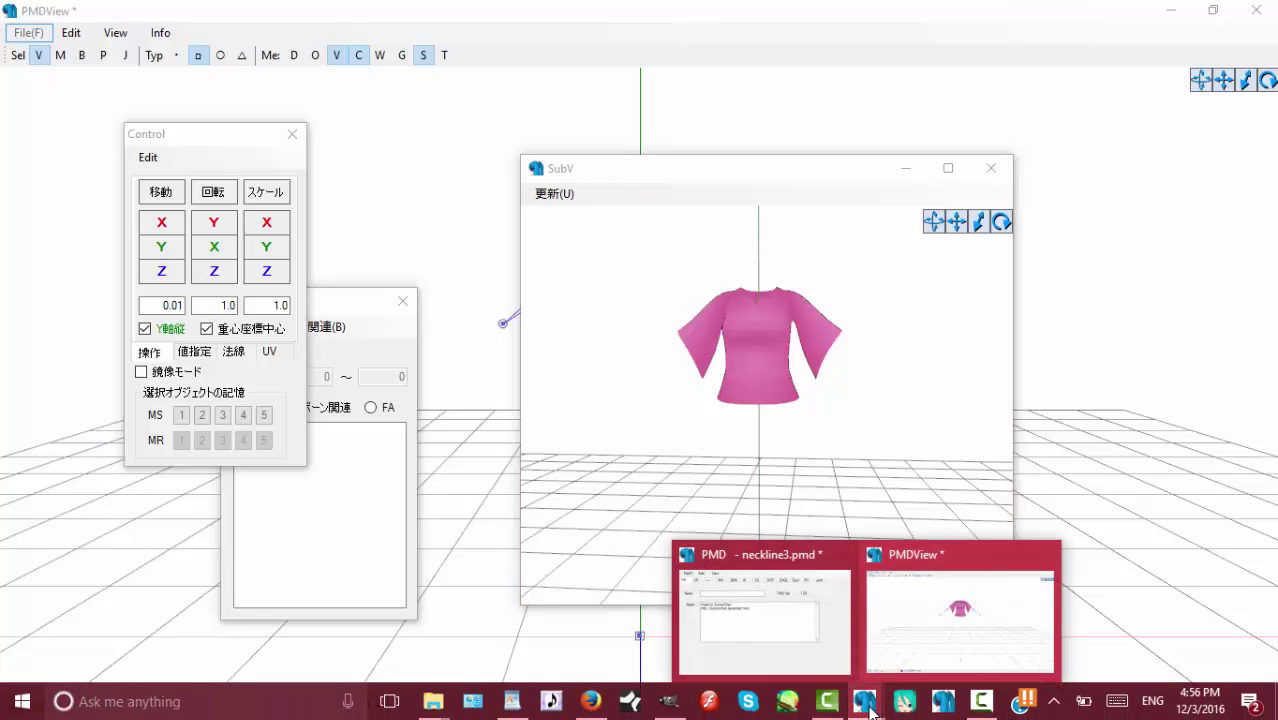
left_click(805, 648)
left_click(804, 374)
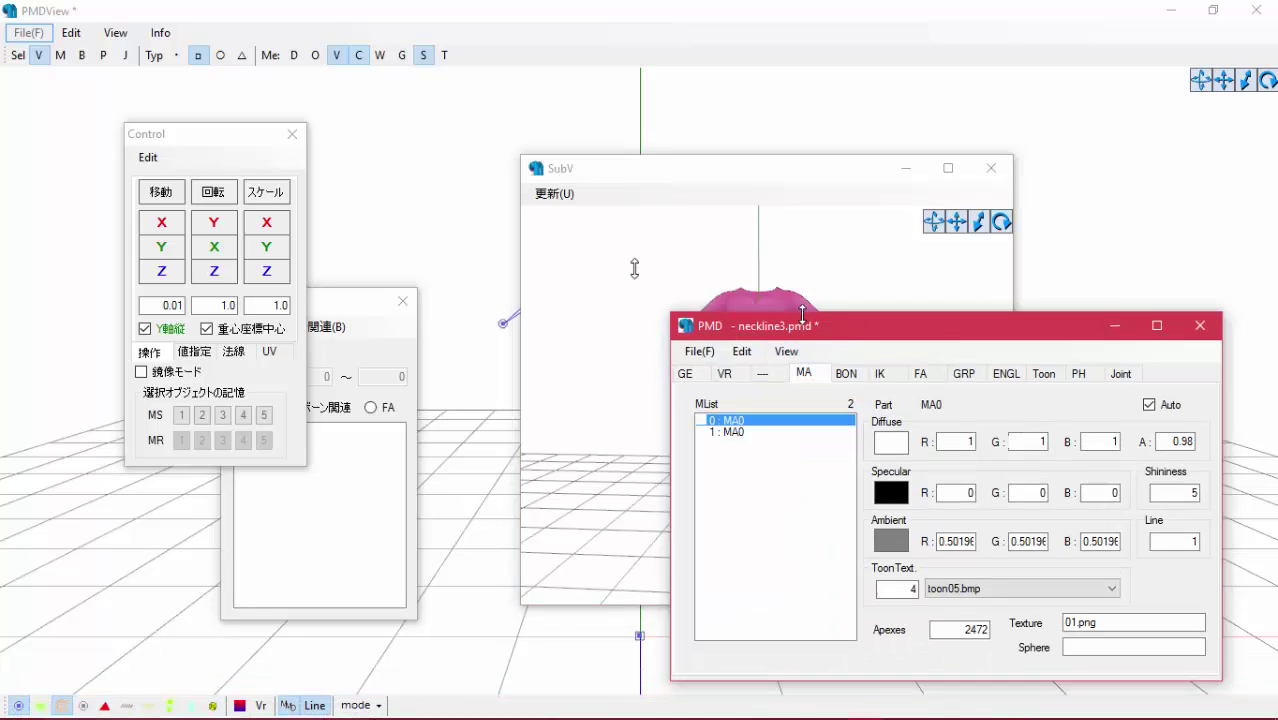
mouse_move(802, 314)
left_mouse_down()
mouse_move(802, 220)
mouse_move(802, 319)
left_mouse_up()
left_click_drag(1020, 341, 600, 225)
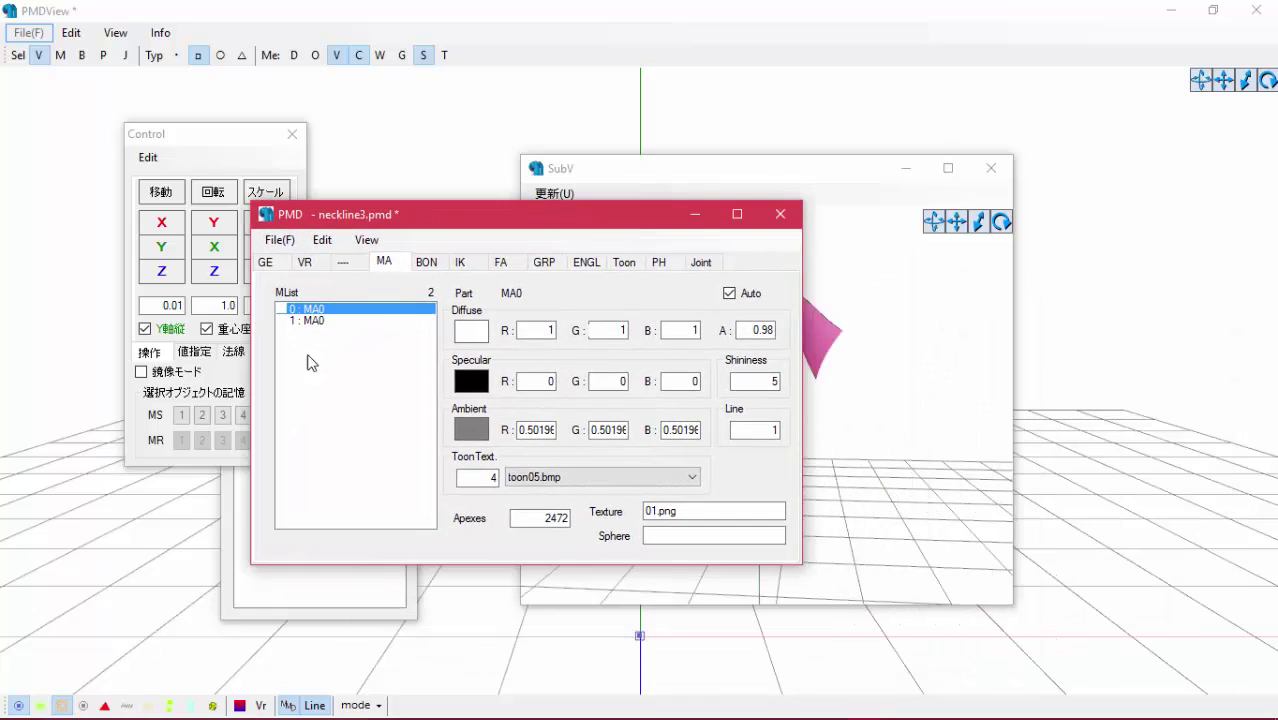
left_click(320, 322)
left_click(310, 309)
right_click(678, 510)
left_click(430, 229)
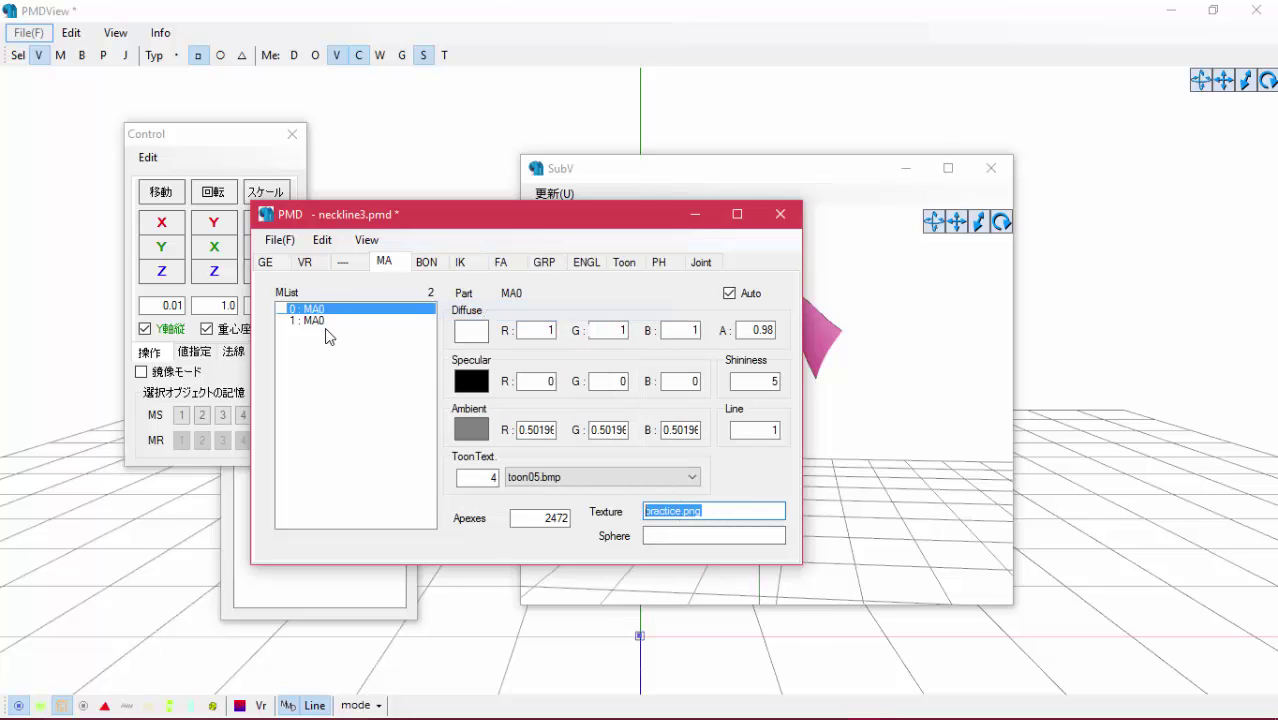
Replace the second material's 01.png texture with practice.png and orbit the preview to check
left_click(320, 320)
left_click_drag(641, 511, 680, 511)
right_click(680, 511)
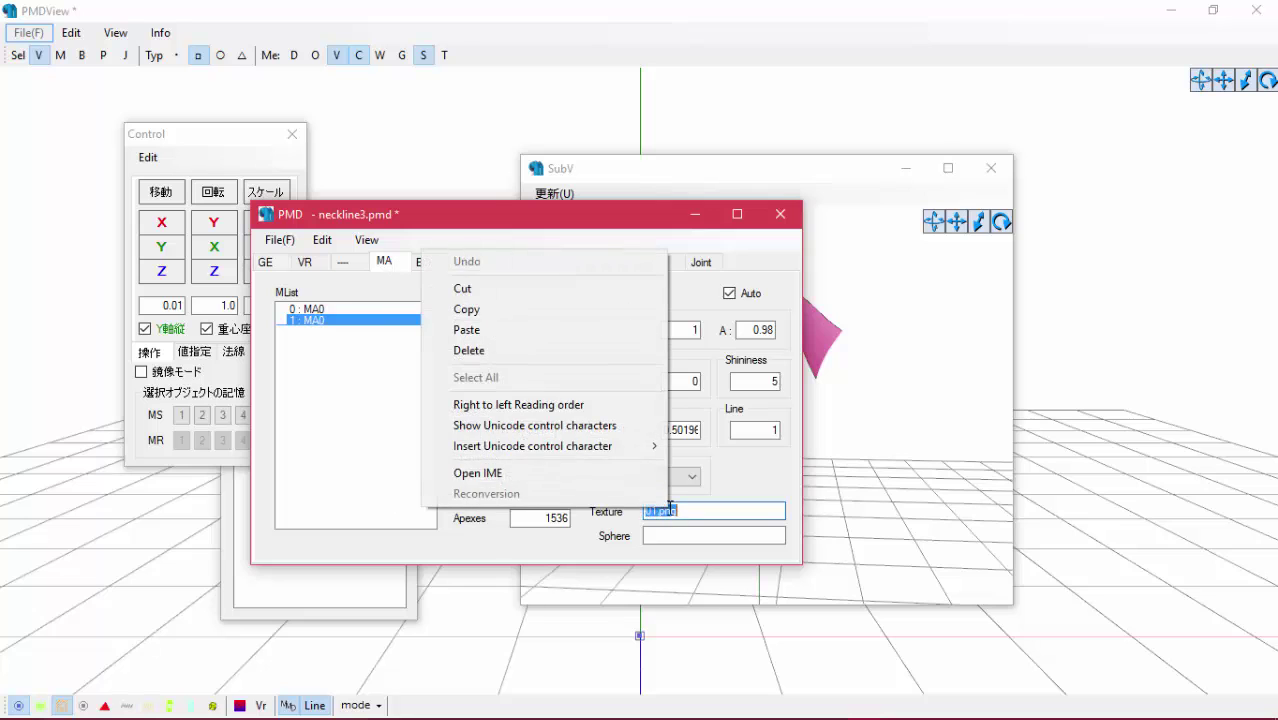
left_click(481, 336)
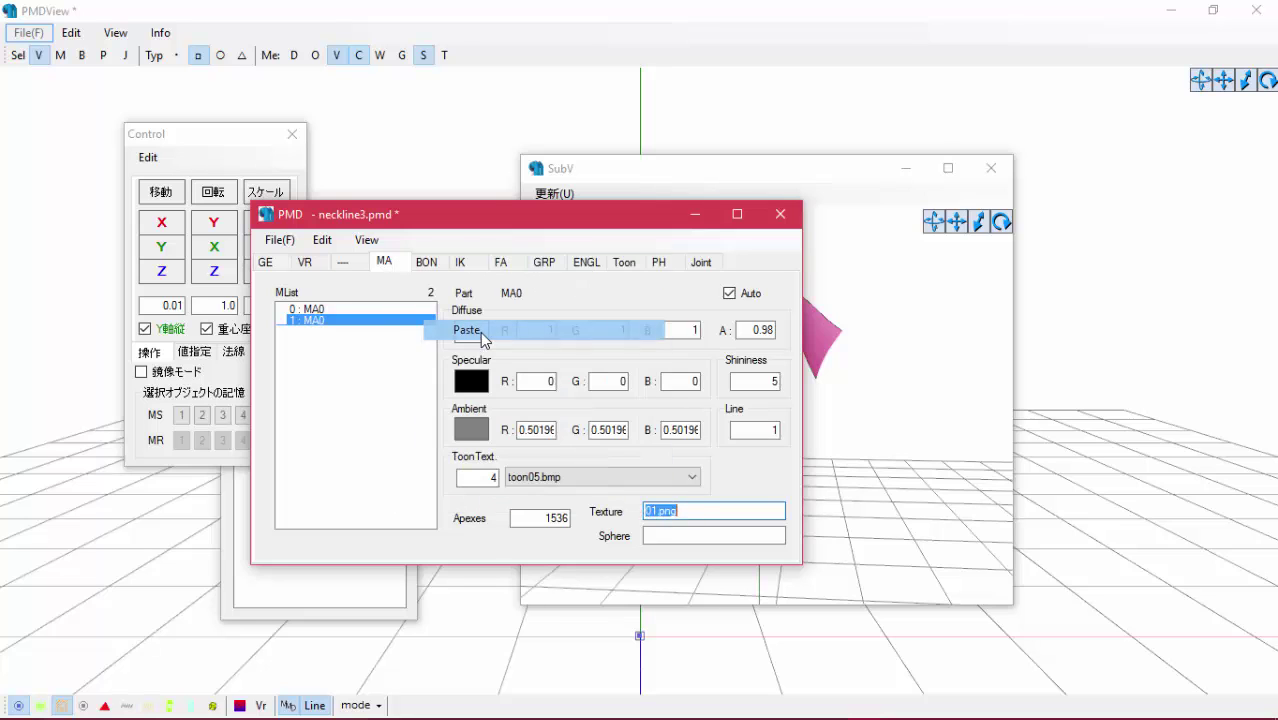
left_click(780, 214)
right_click_drag(727, 444, 882, 452)
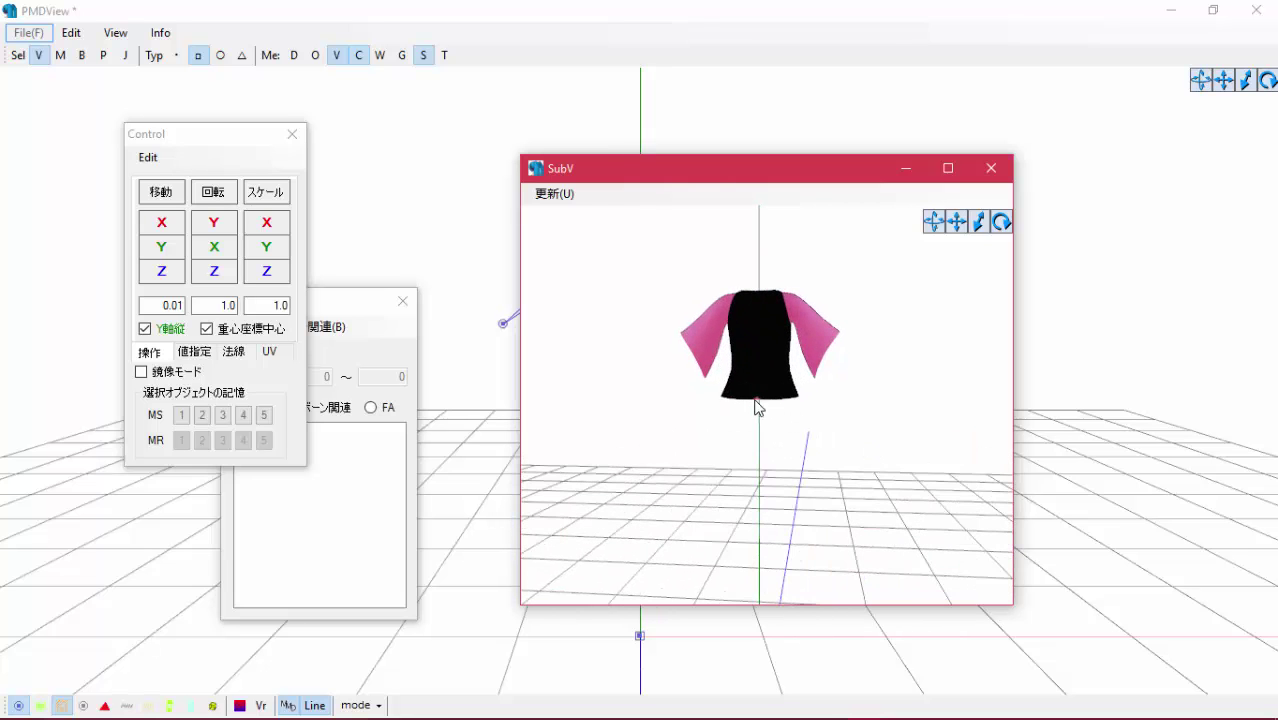
right_click_drag(757, 405, 845, 445)
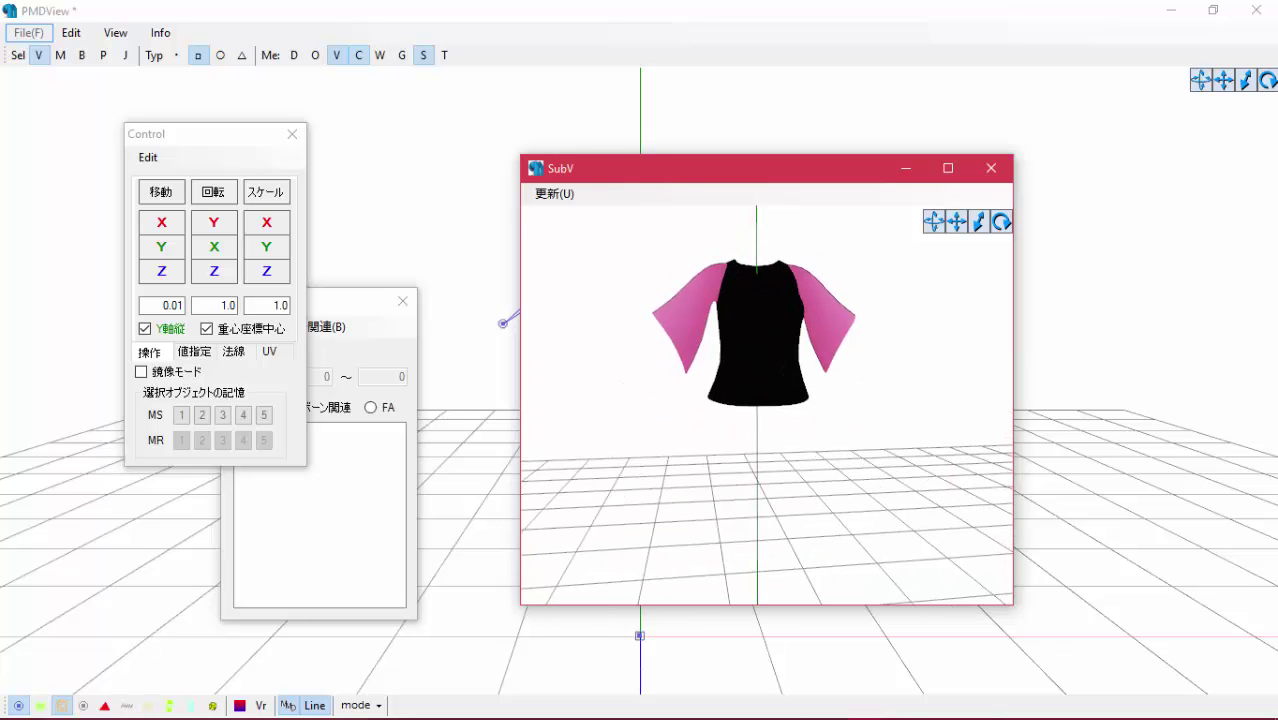
Paint black over the right side, lower-left corner and lower-right pink areas of the texture
left_click(669, 701)
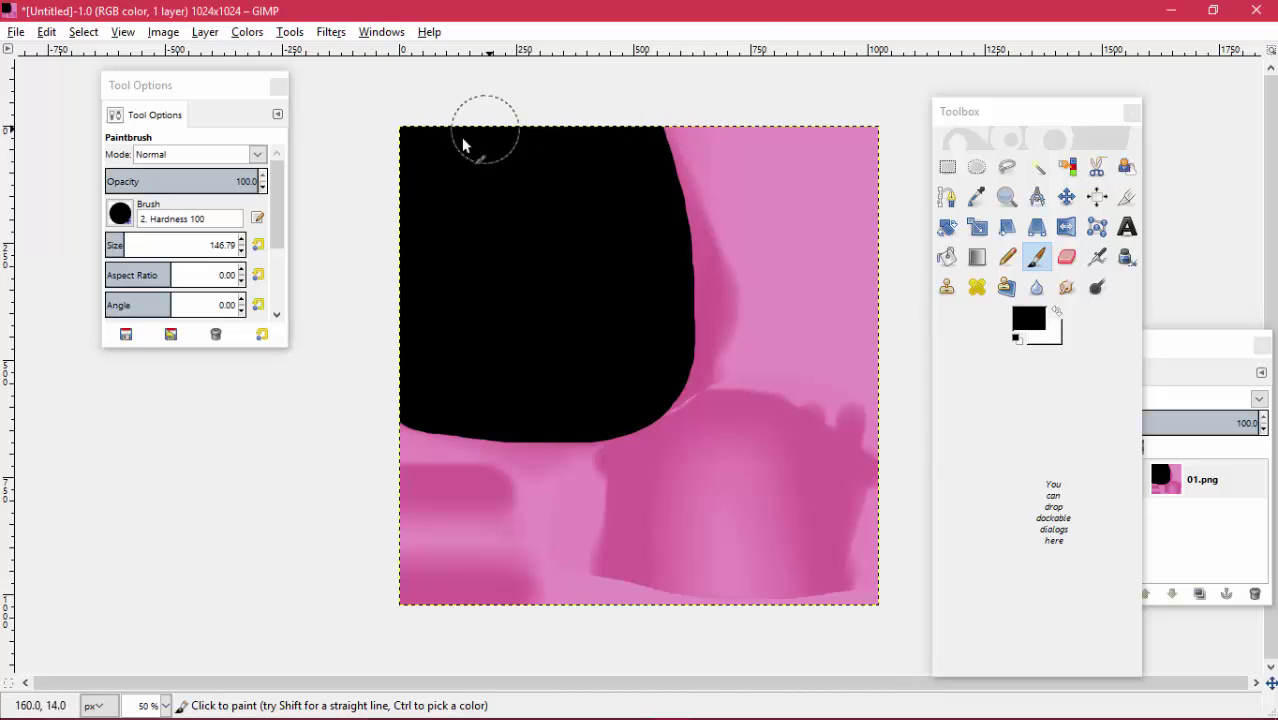
mouse_move(648, 138)
left_mouse_down()
mouse_move(691, 199)
mouse_move(703, 275)
mouse_move(668, 372)
left_mouse_up()
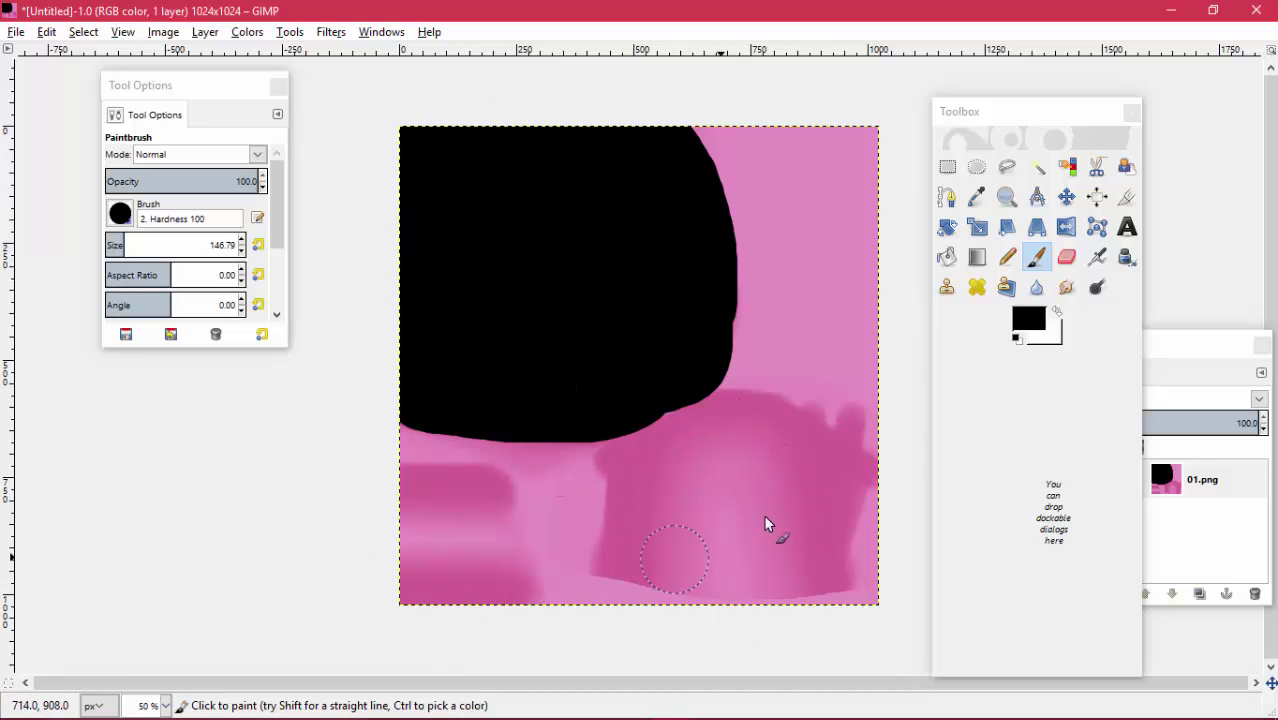
mouse_move(395, 487)
left_mouse_down()
mouse_move(479, 496)
mouse_move(508, 605)
mouse_move(405, 562)
mouse_move(468, 531)
left_mouse_up()
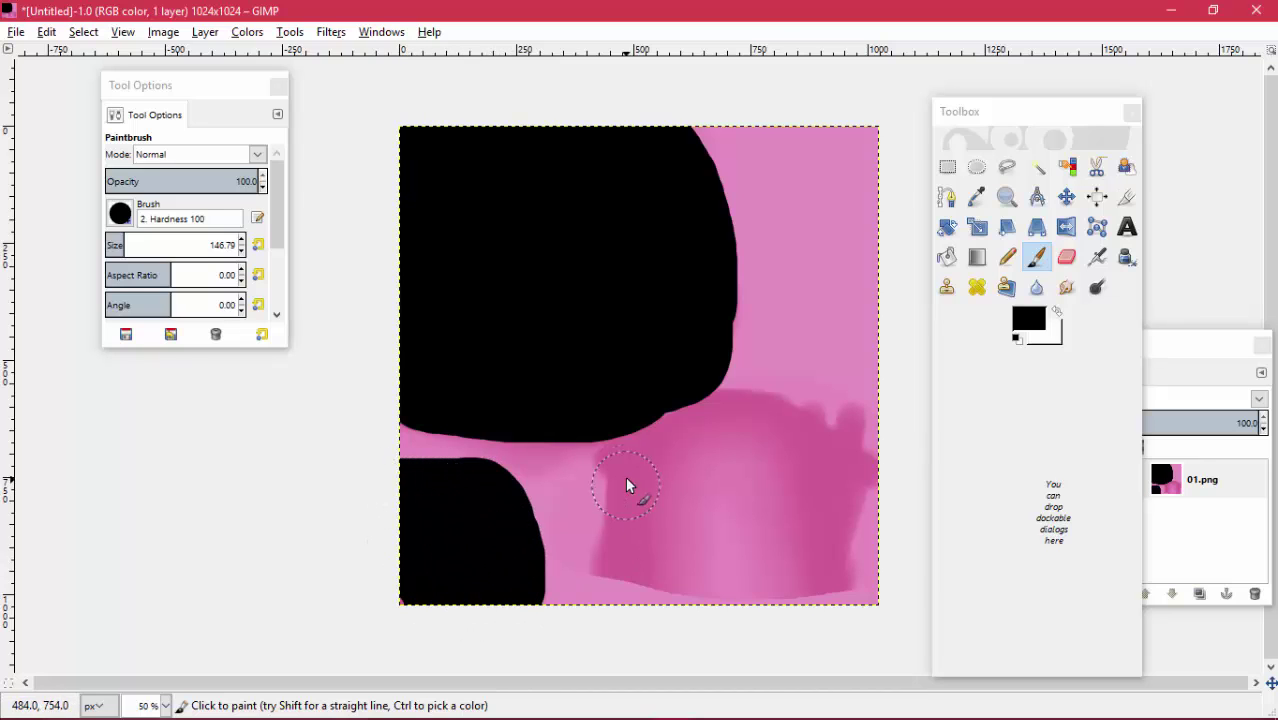
mouse_move(628, 540)
left_mouse_down()
mouse_move(660, 560)
mouse_move(810, 555)
mouse_move(684, 578)
left_mouse_up()
mouse_move(845, 440)
left_mouse_down()
mouse_move(738, 417)
mouse_move(718, 503)
left_mouse_up()
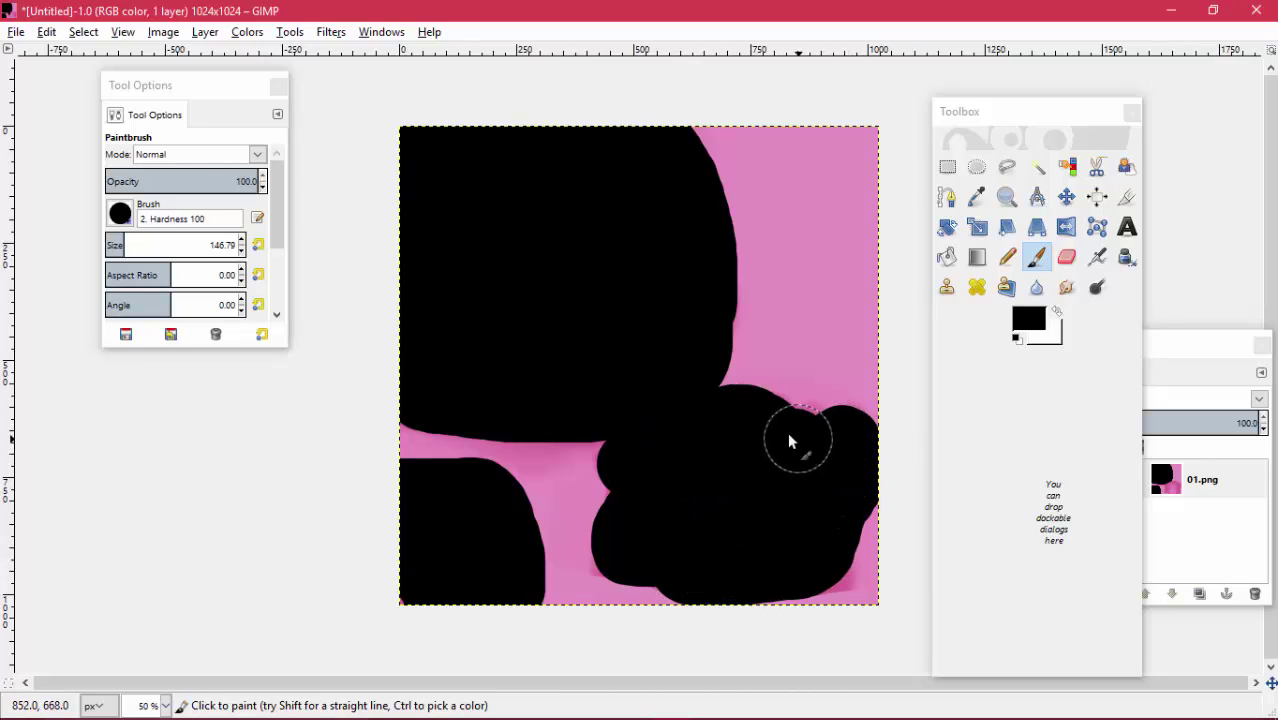
Start Export As and browse Documents > PMD Editor > base in the export dialog
left_click(16, 33)
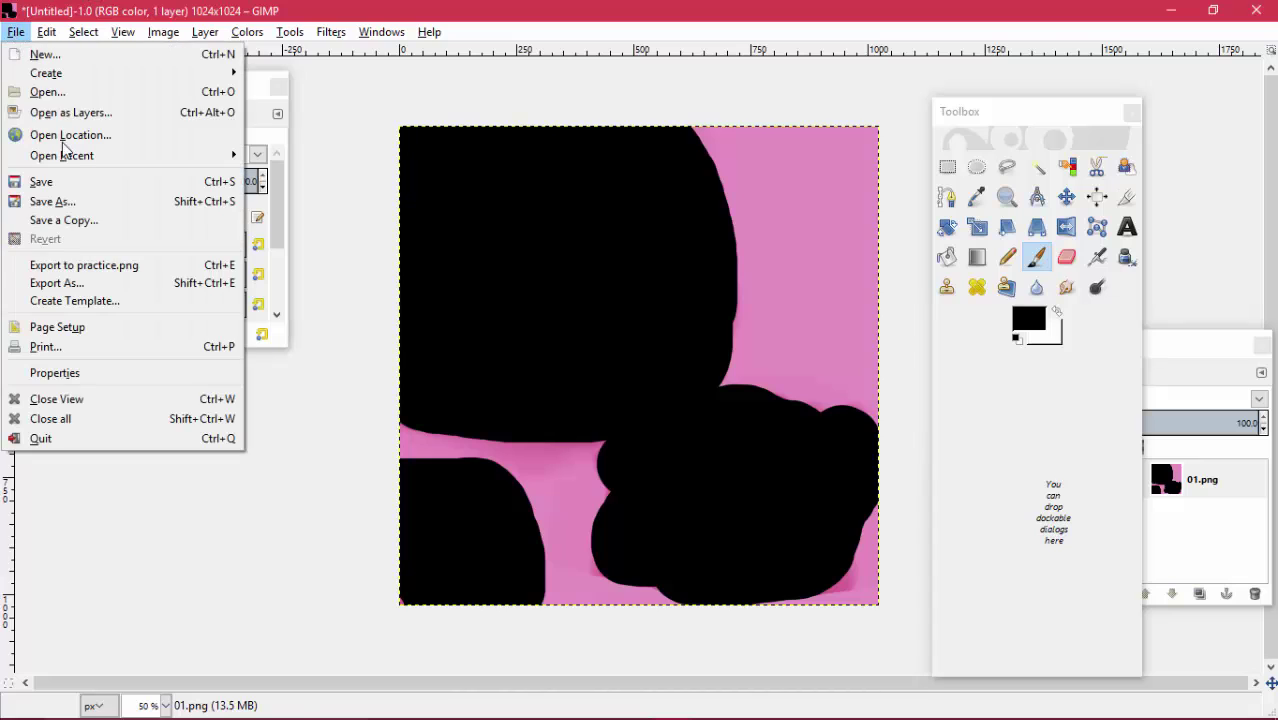
left_click(66, 284)
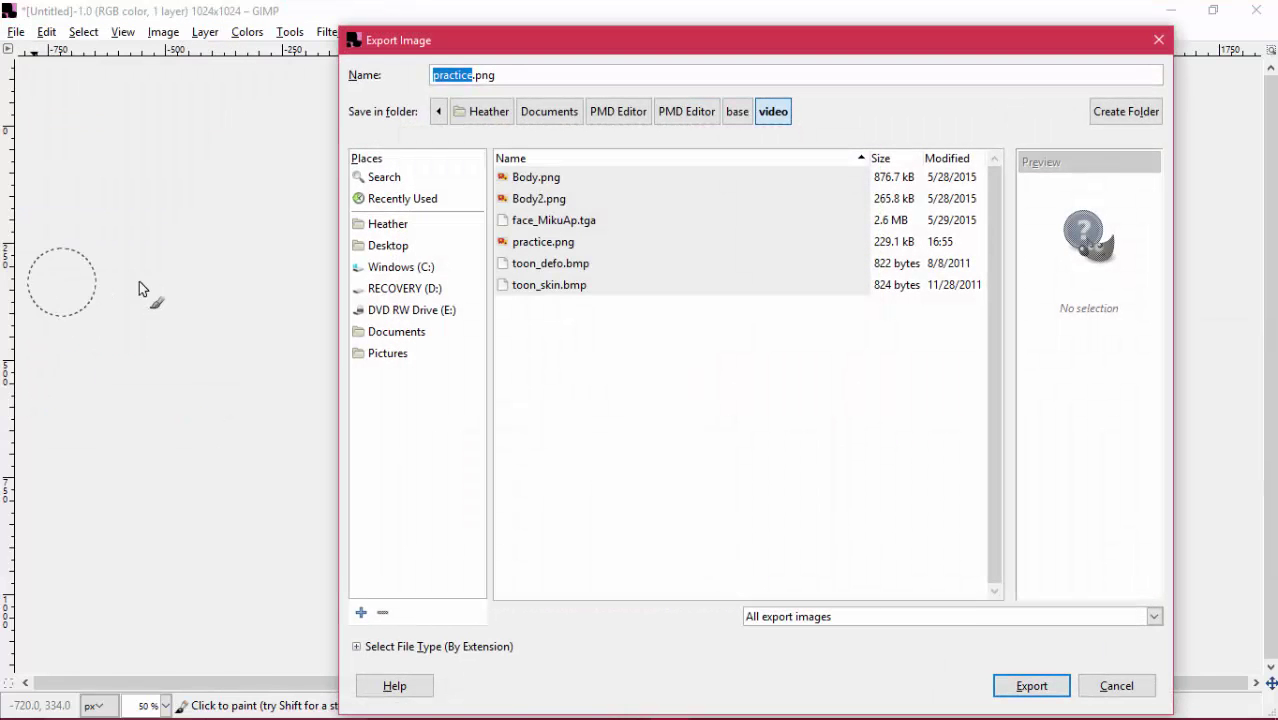
left_click(401, 336)
left_click(558, 308)
double_click(555, 327)
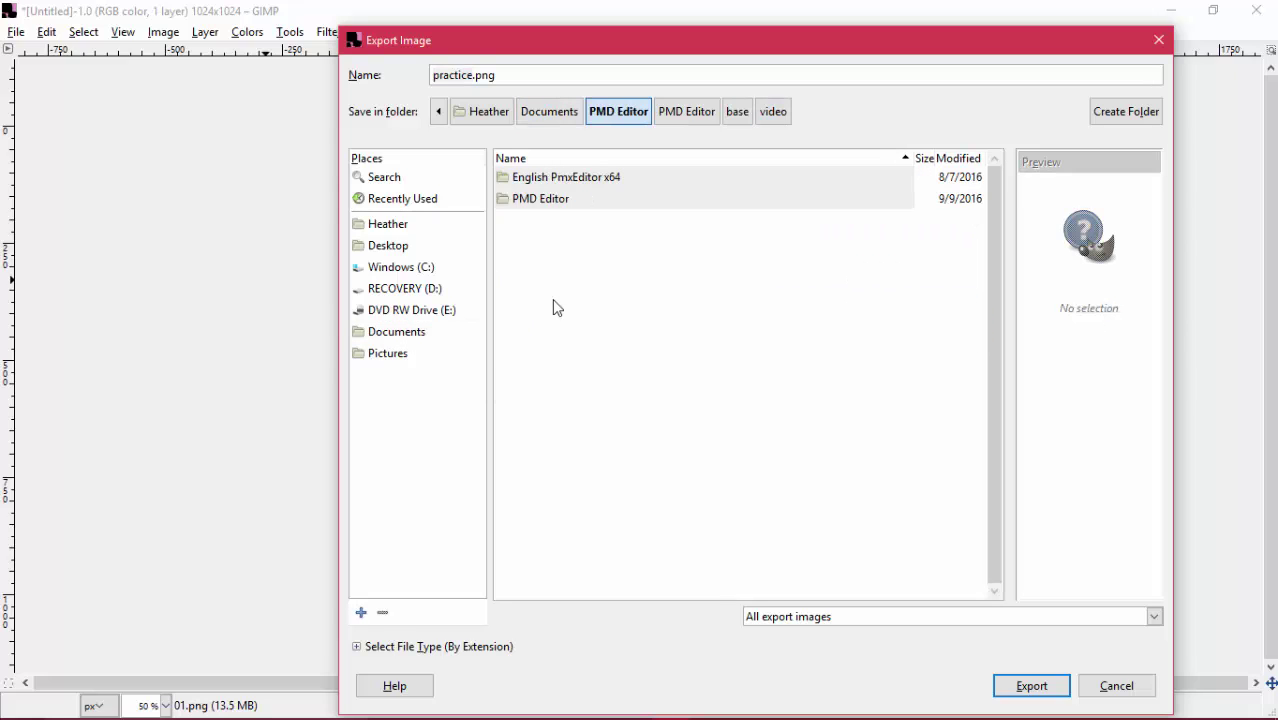
double_click(540, 198)
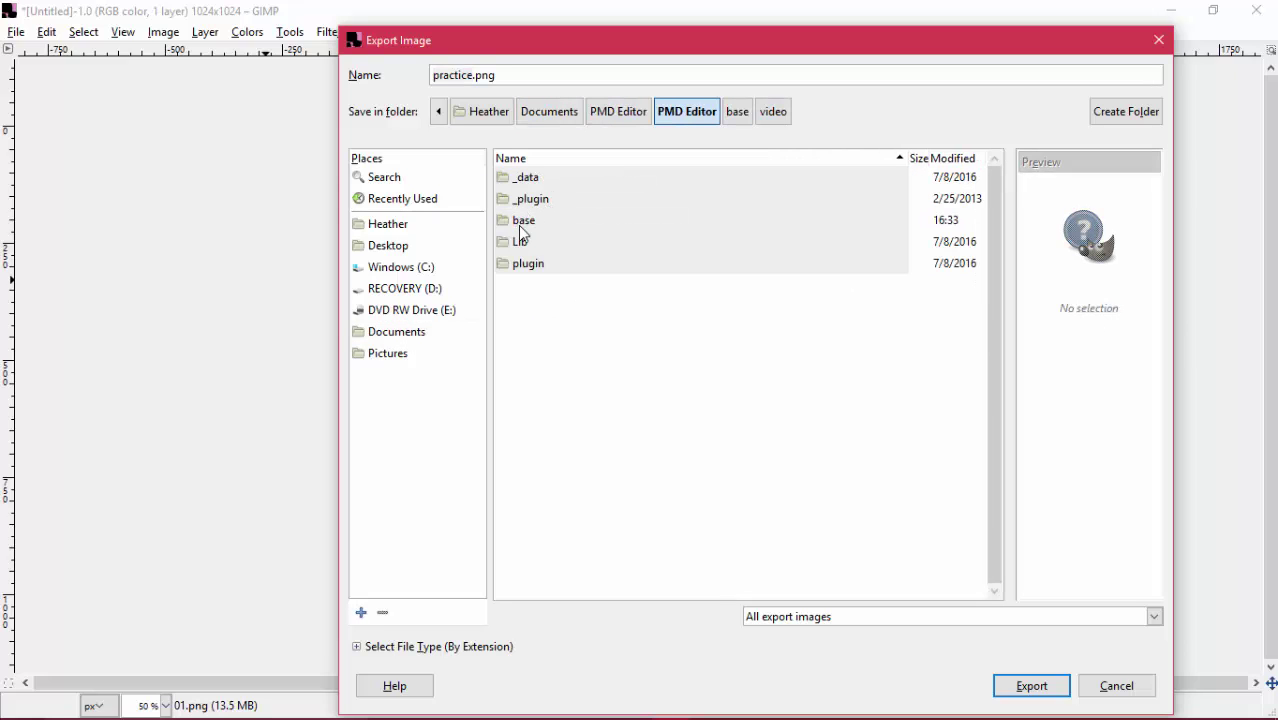
double_click(530, 222)
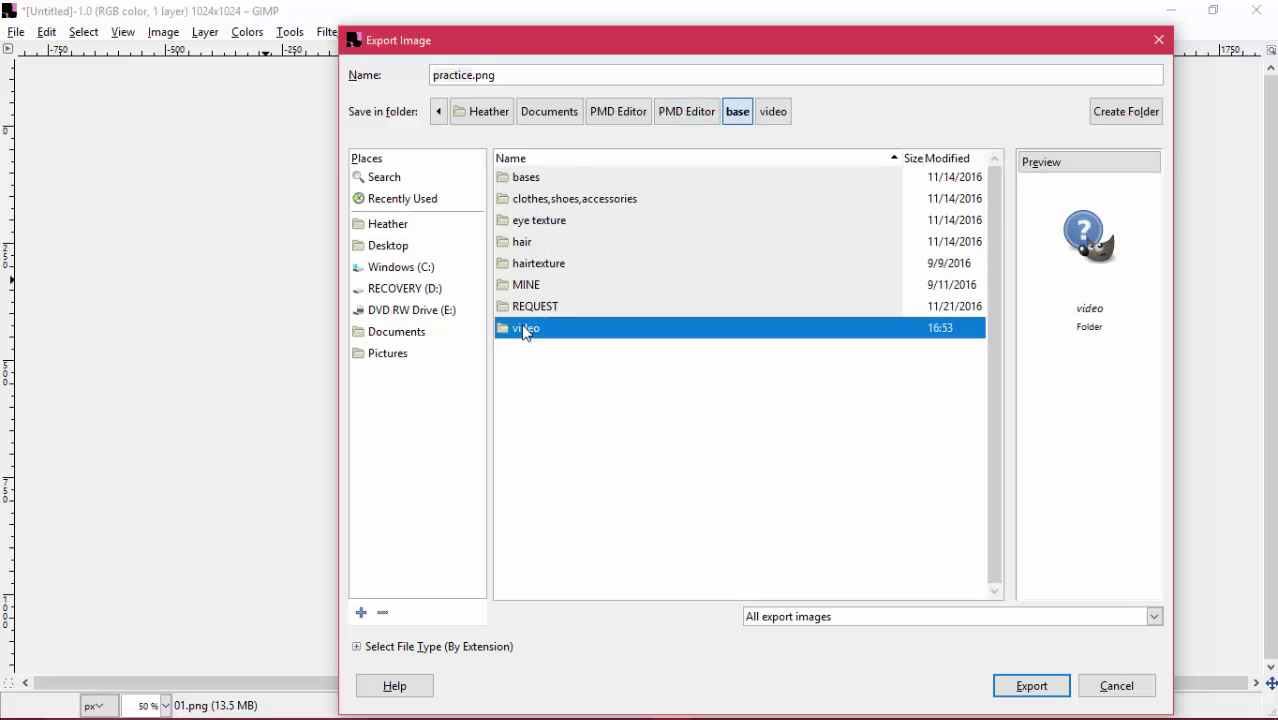
double_click(528, 326)
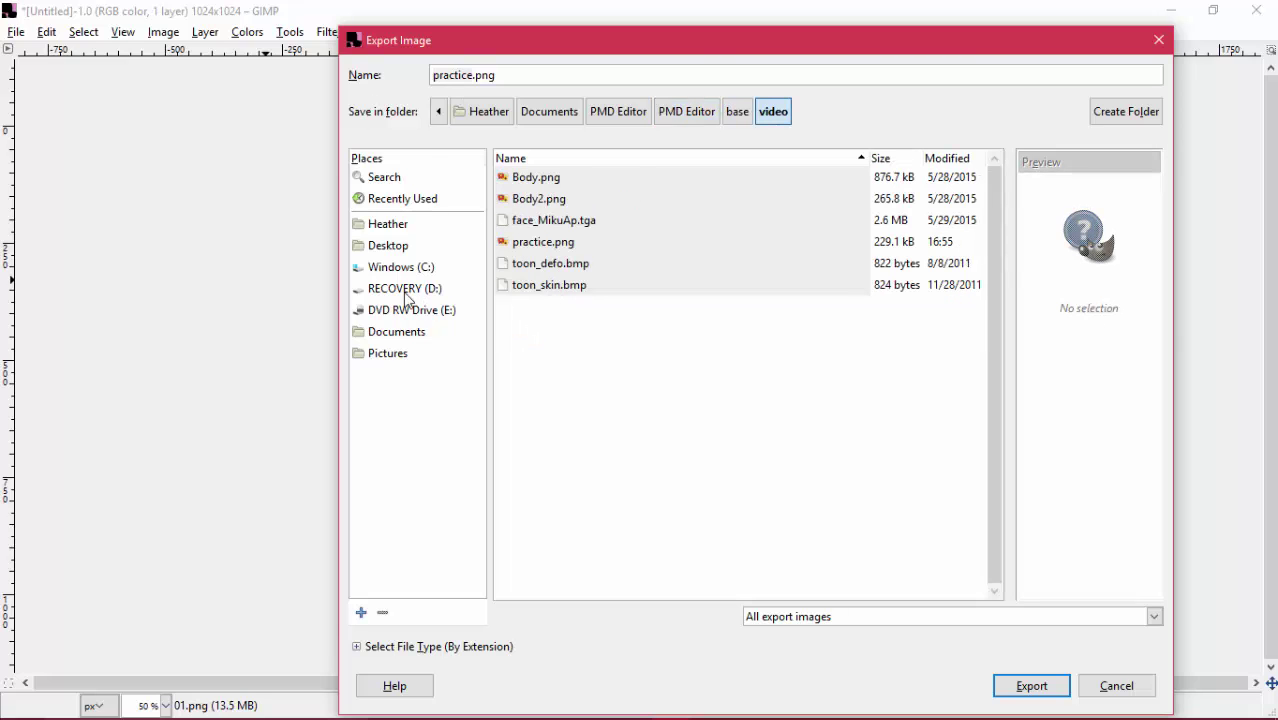
left_click(737, 111)
left_click(700, 112)
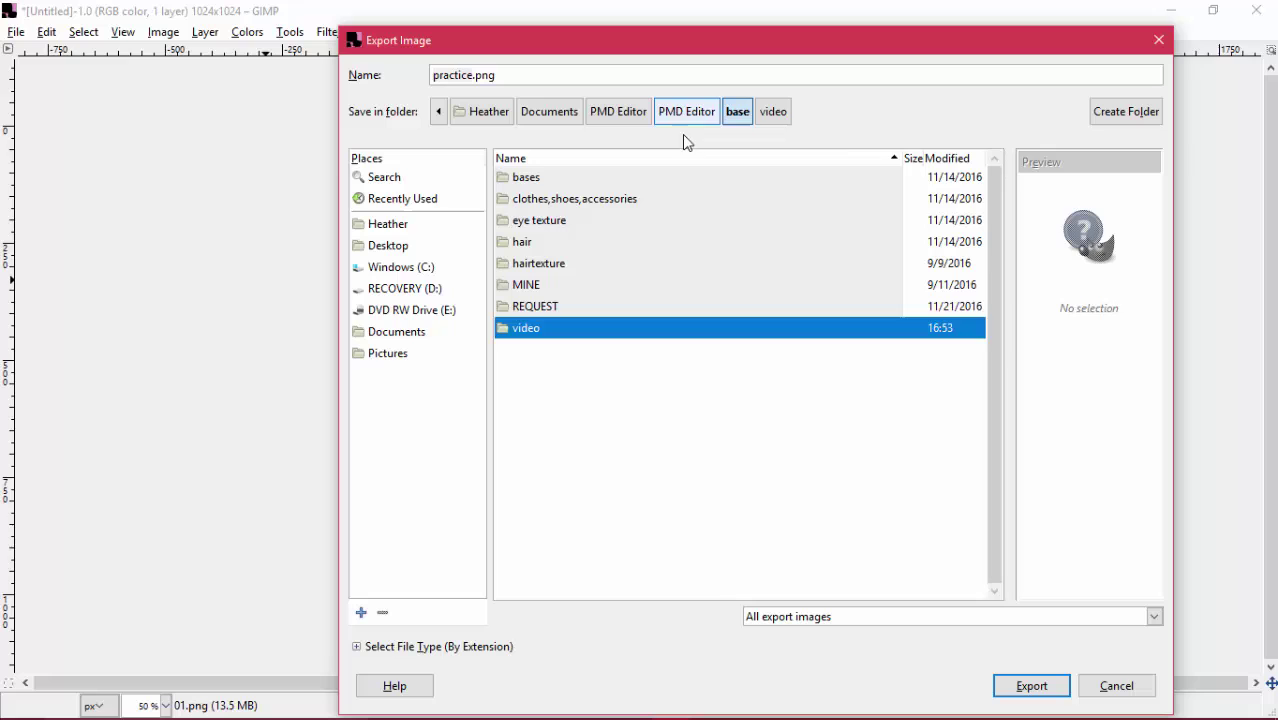
Export over practice.png in clothes,shoes,accessories > shirt pack > pmd, confirming the replacement
double_click(580, 199)
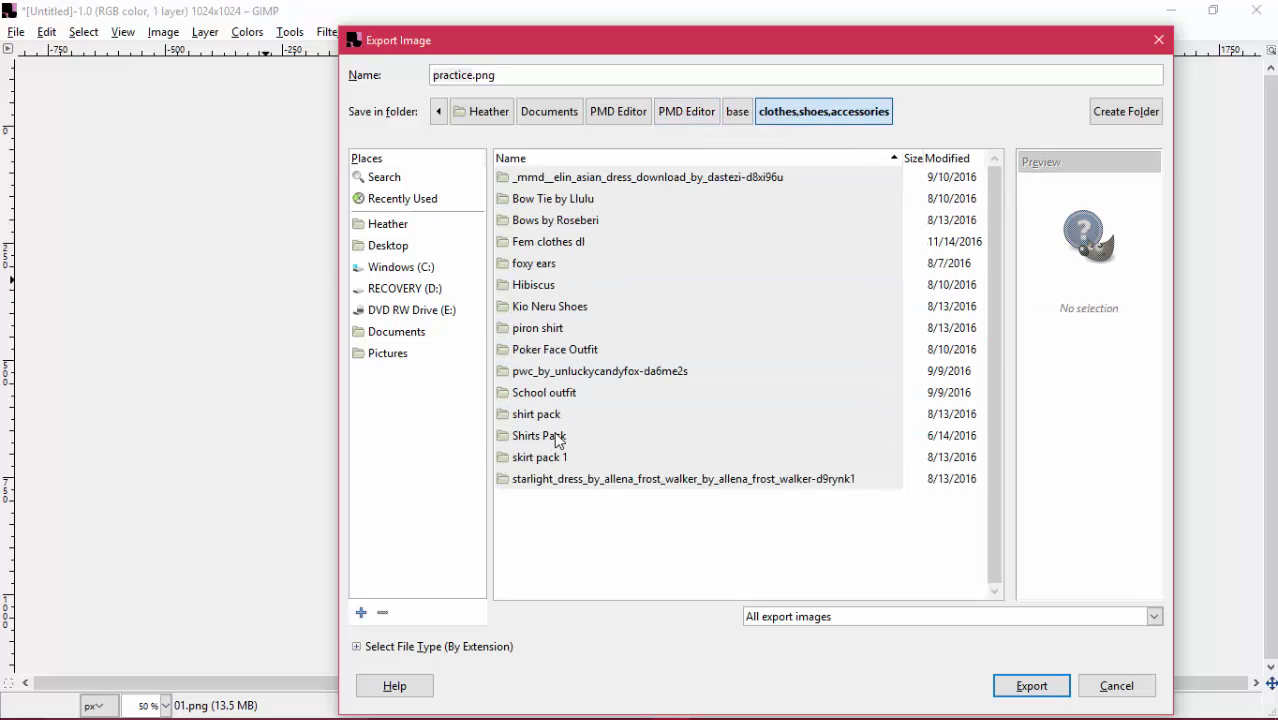
double_click(540, 436)
left_click(868, 117)
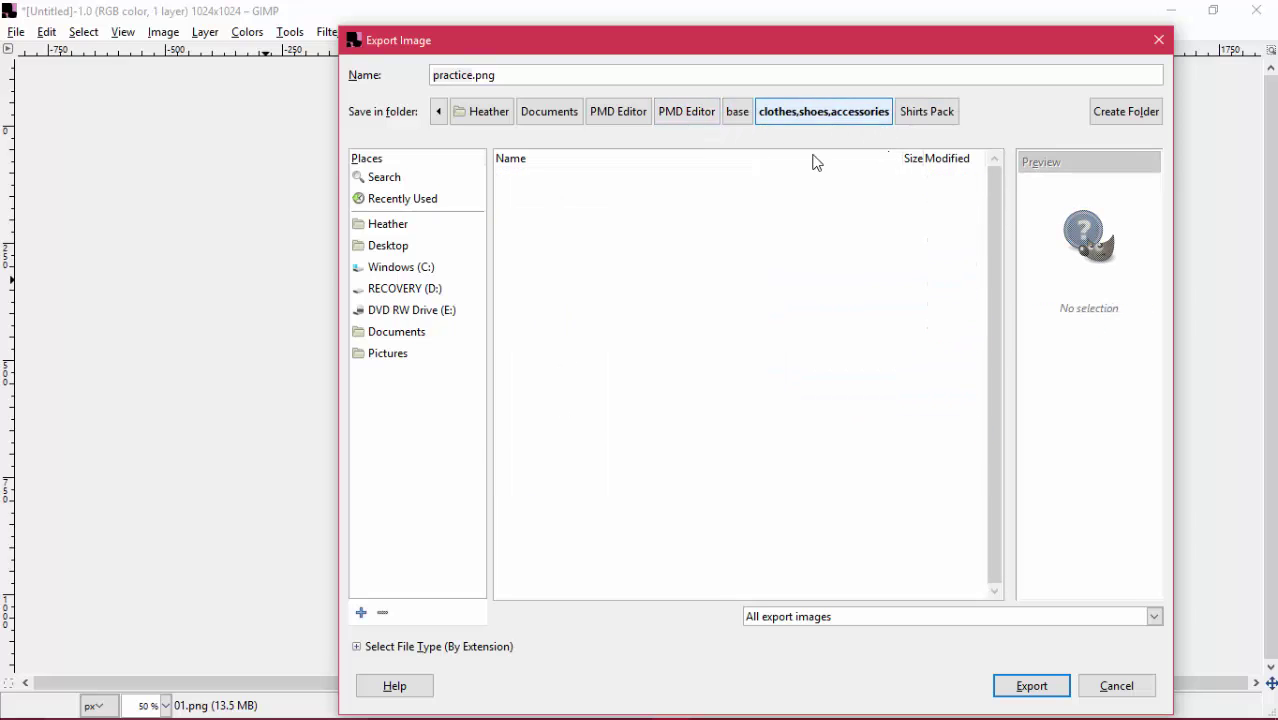
double_click(553, 424)
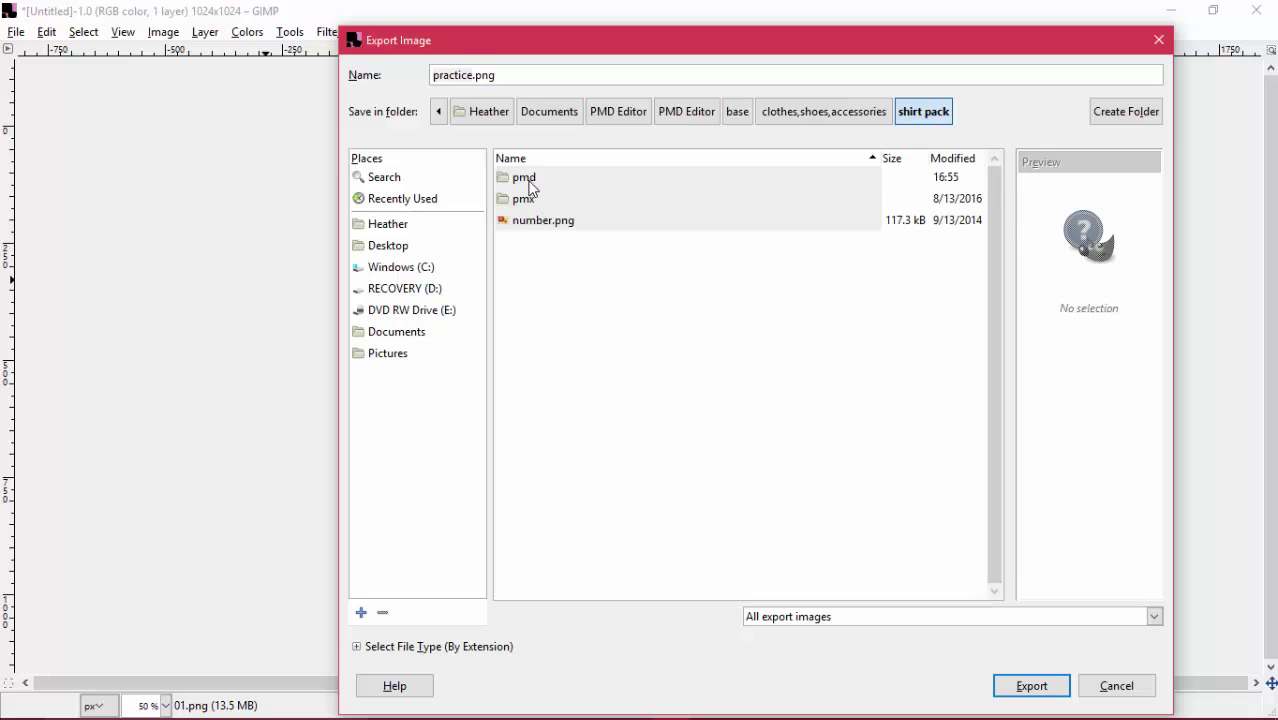
double_click(524, 180)
left_click(545, 199)
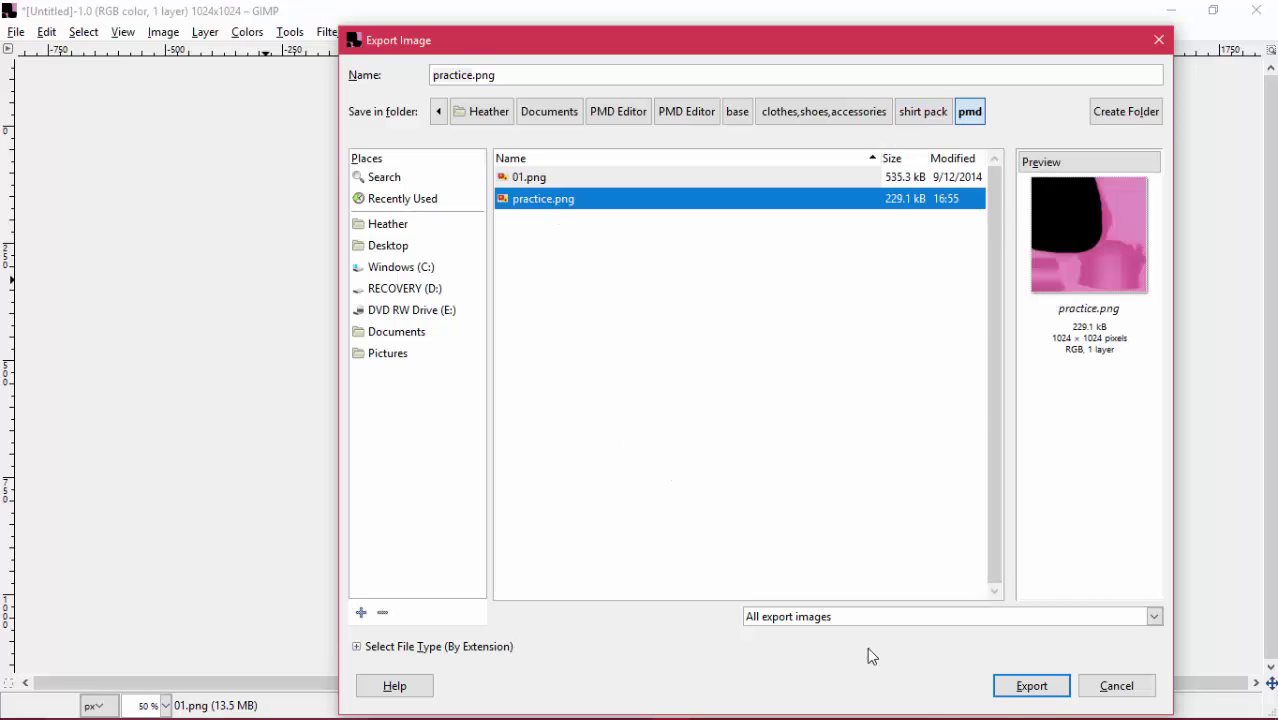
left_click(1032, 686)
left_click(786, 459)
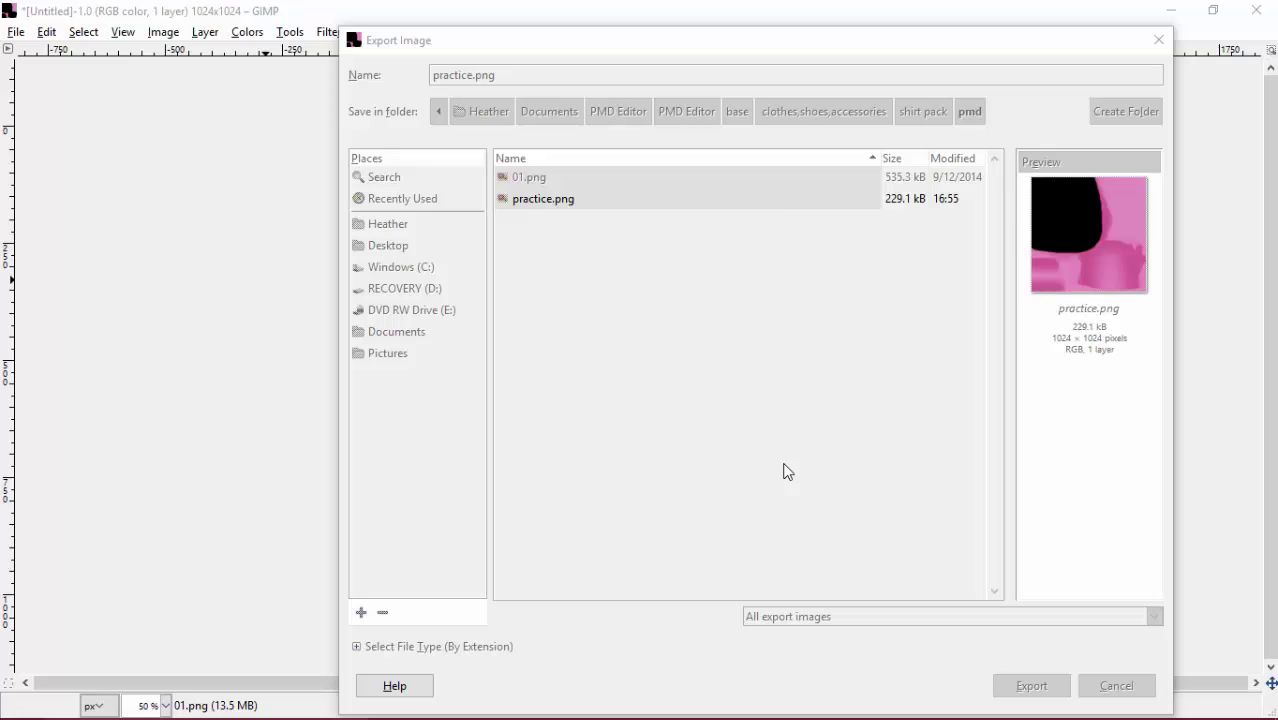
Finish the PNG export, refresh PMDView and orbit the now all-black shirt
left_click(647, 527)
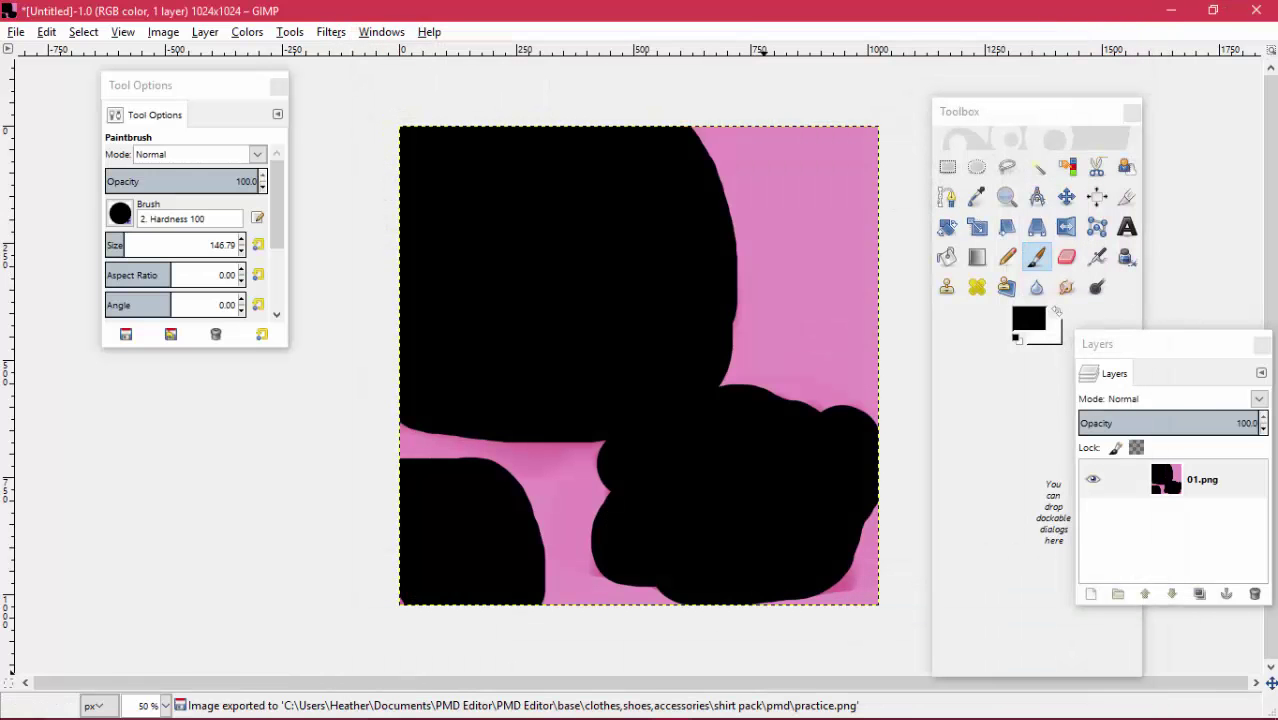
left_click(884, 708)
left_click(925, 645)
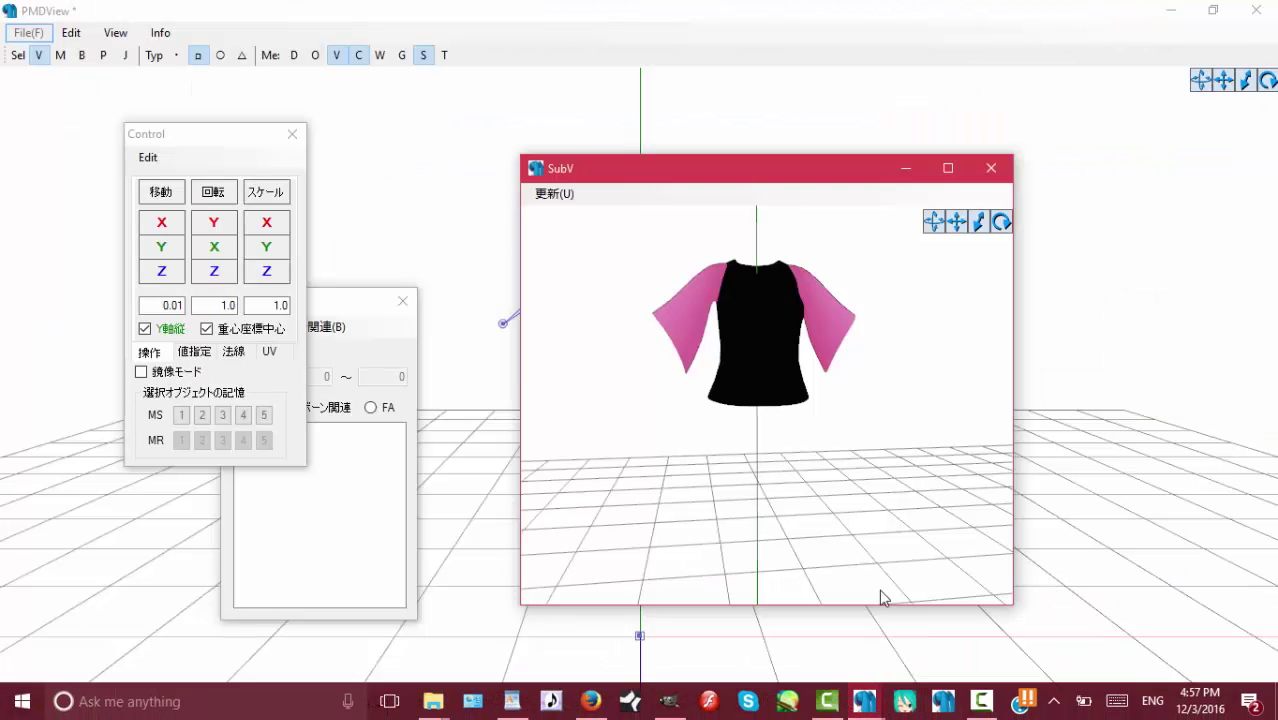
left_click(555, 194)
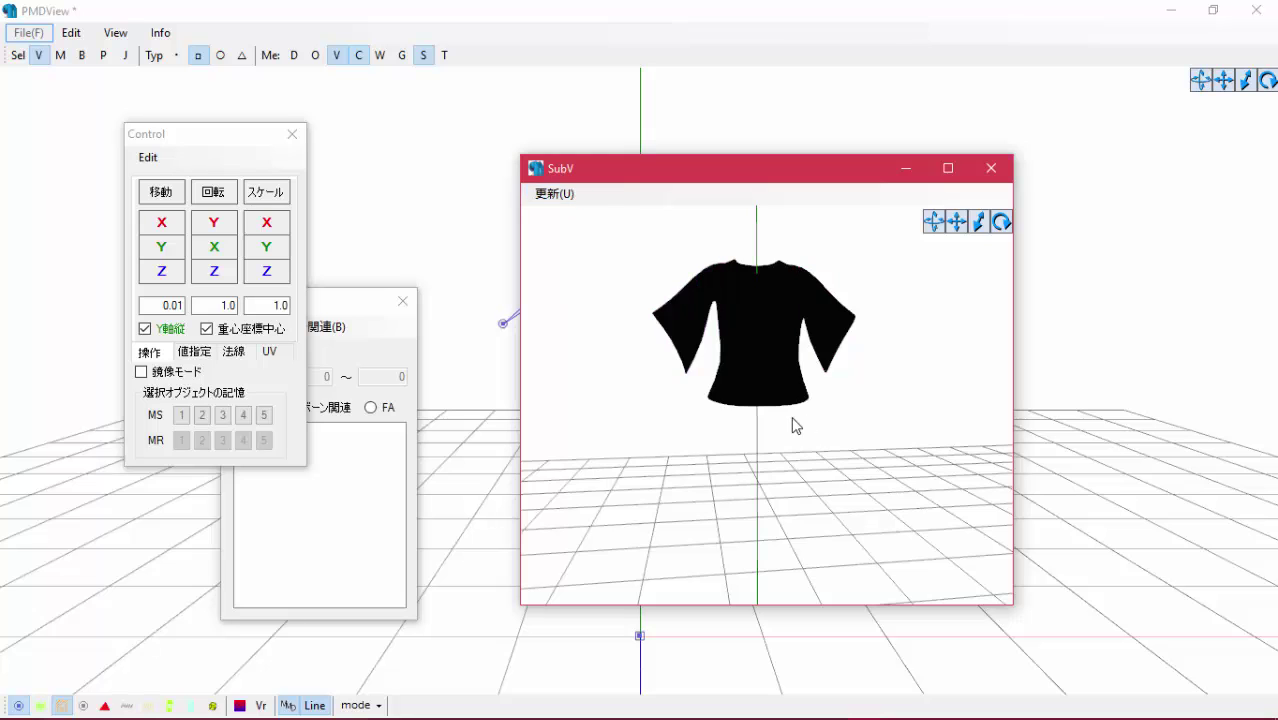
mouse_move(792, 425)
right_mouse_down()
mouse_move(636, 419)
mouse_move(747, 434)
mouse_move(930, 422)
mouse_move(878, 352)
mouse_move(824, 425)
mouse_move(800, 429)
right_mouse_up()
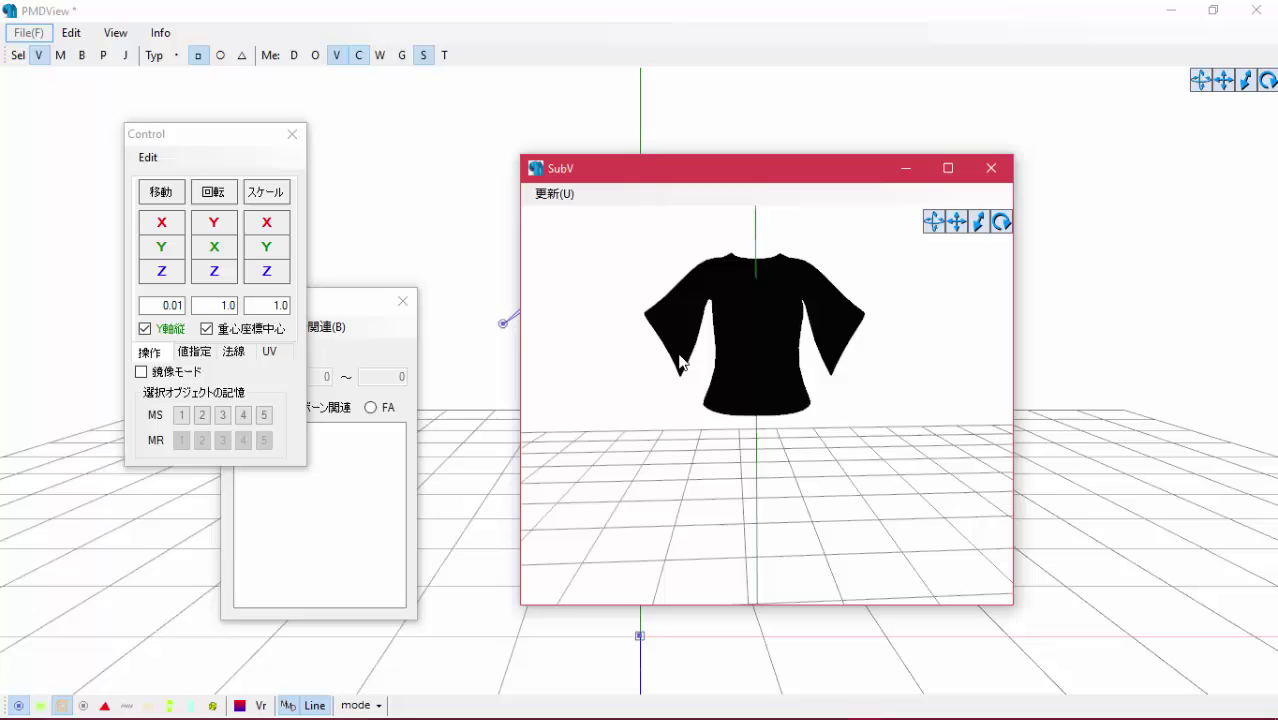
right_click_drag(680, 362, 749, 465)
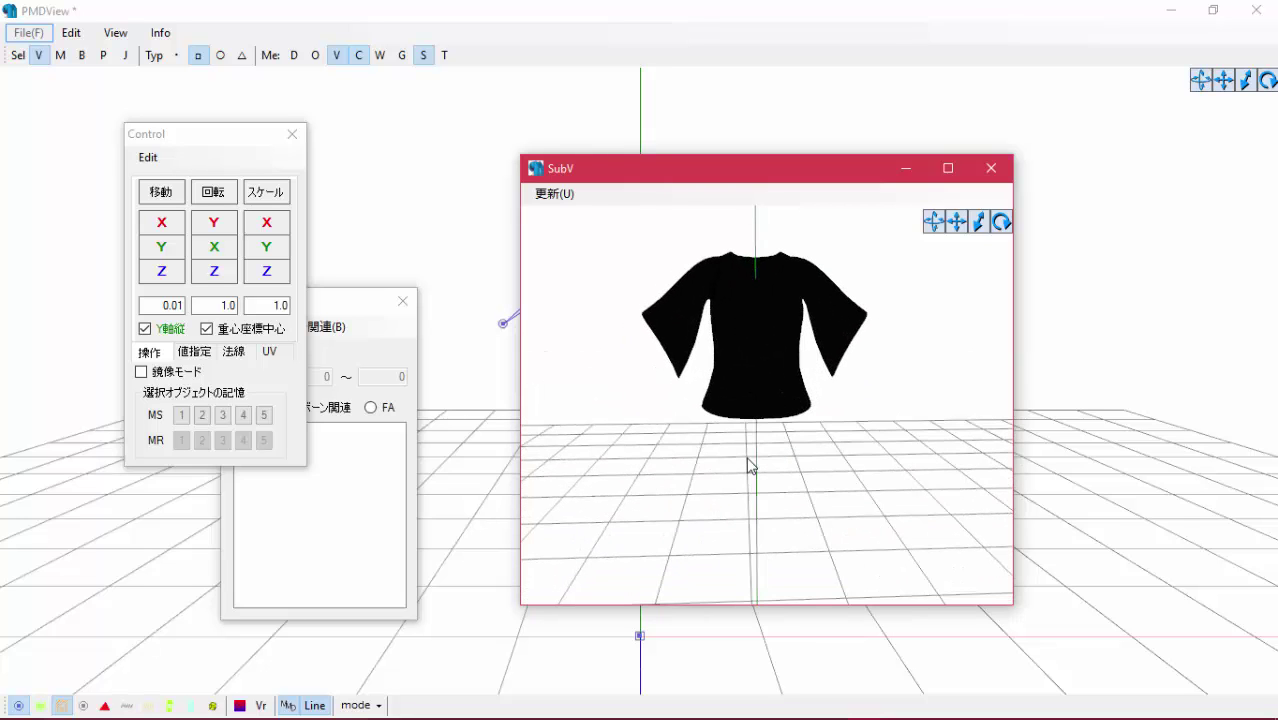
right_click_drag(711, 478, 866, 448)
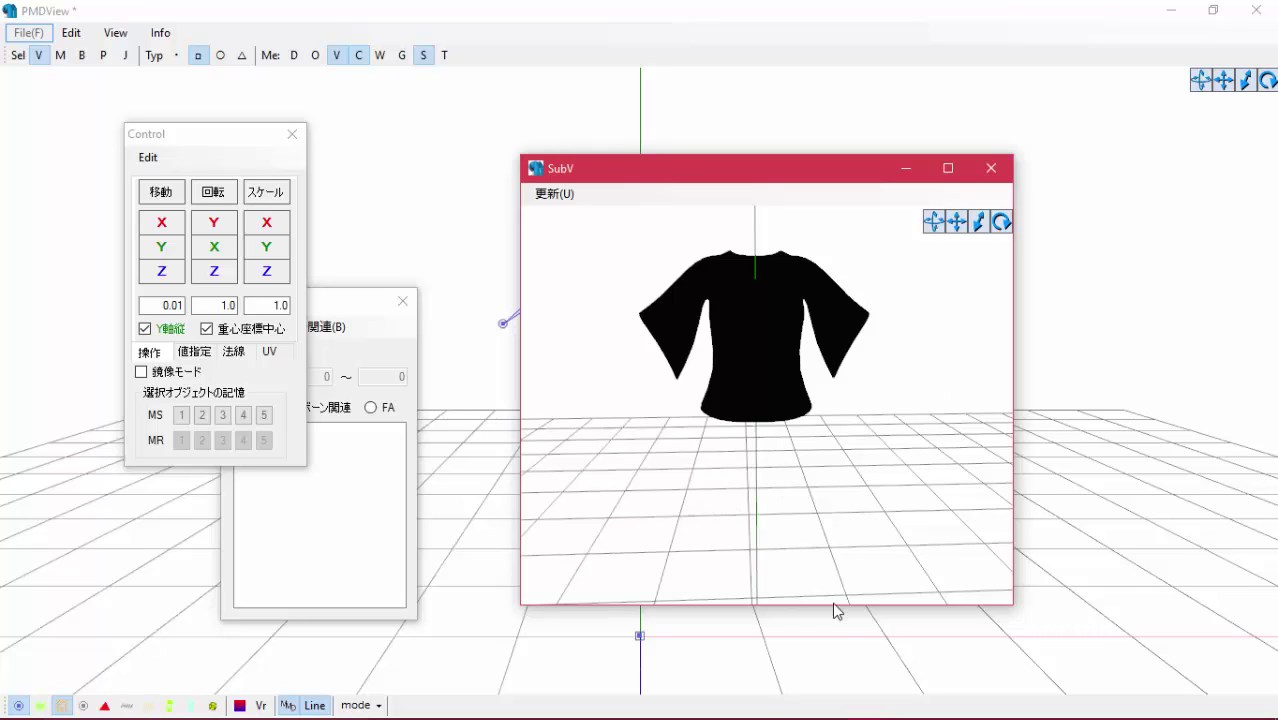
Bring the GIMP texture window back to the front
mouse_move(800, 715)
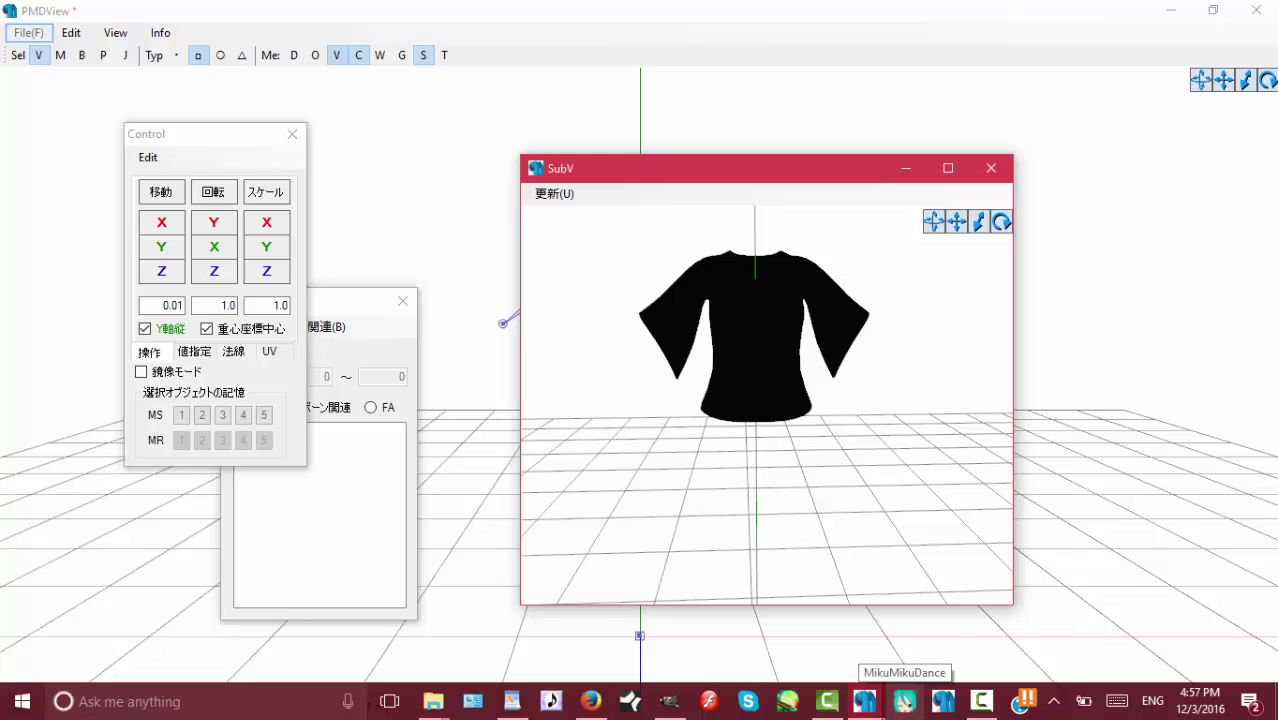
mouse_move(865, 700)
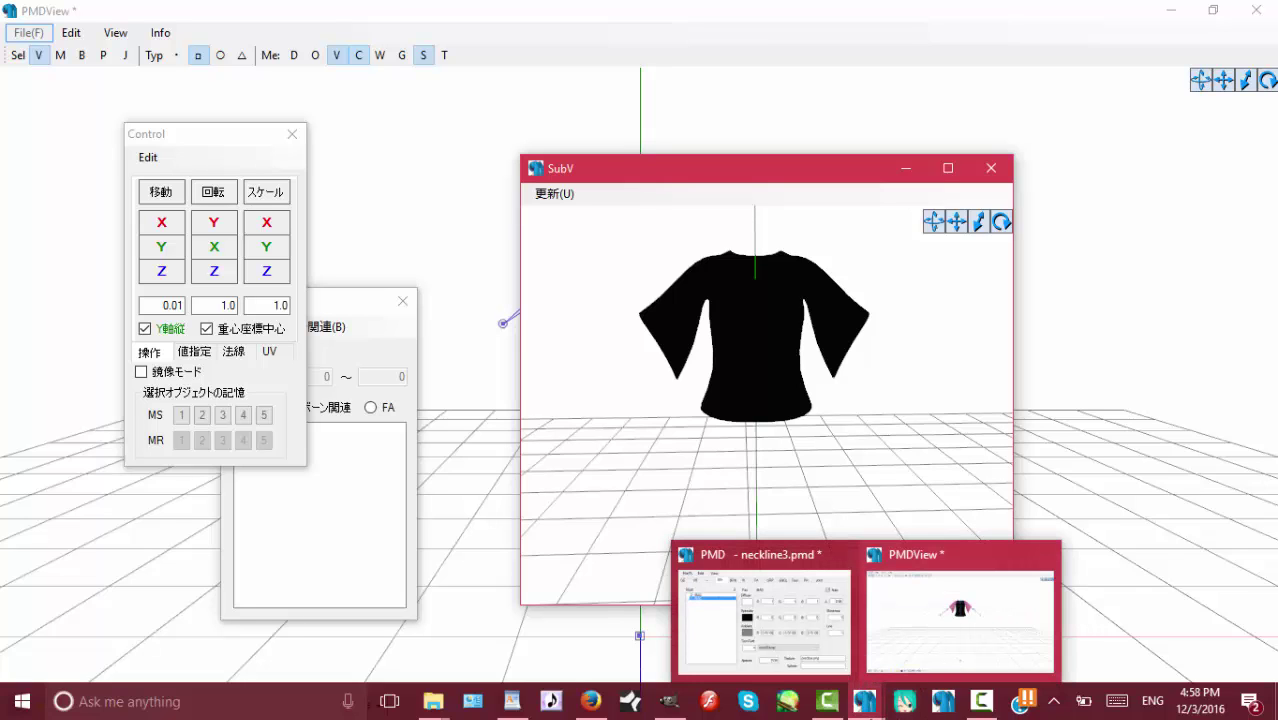
left_click(669, 701)
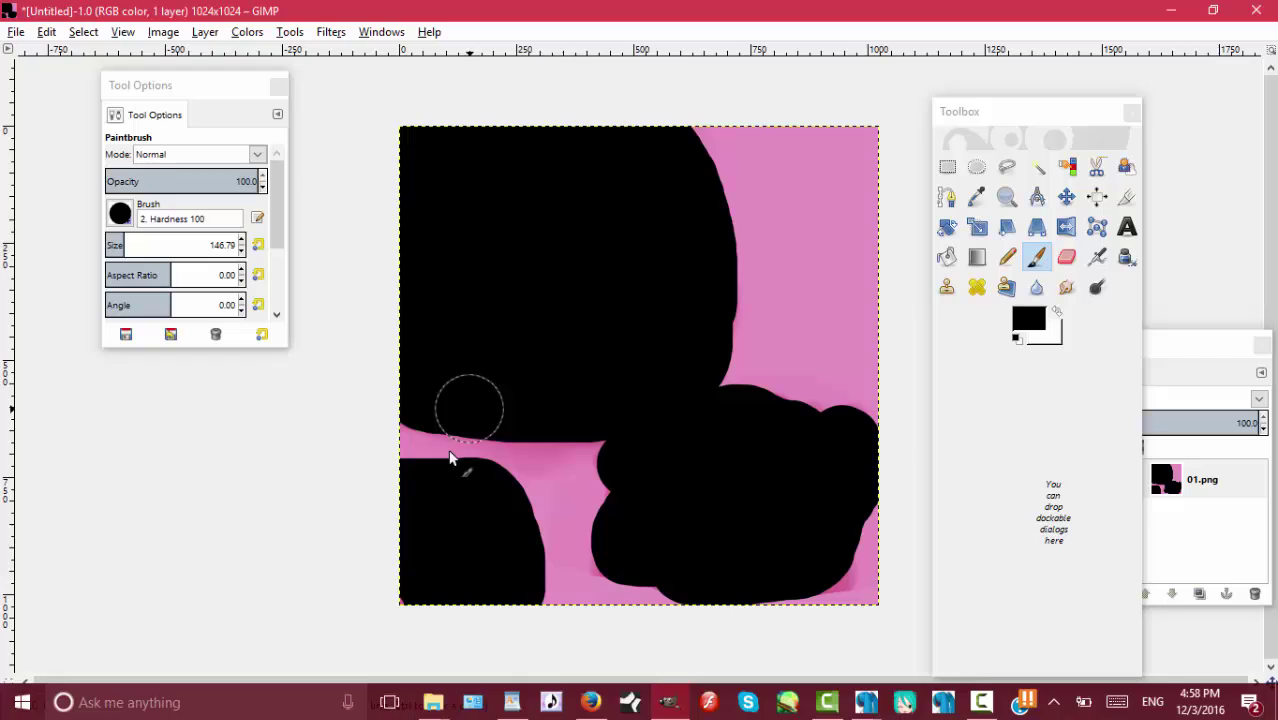
Add a new transparent layer above 01.png and hide the 01.png layer
left_click(17, 32)
mouse_move(46, 32)
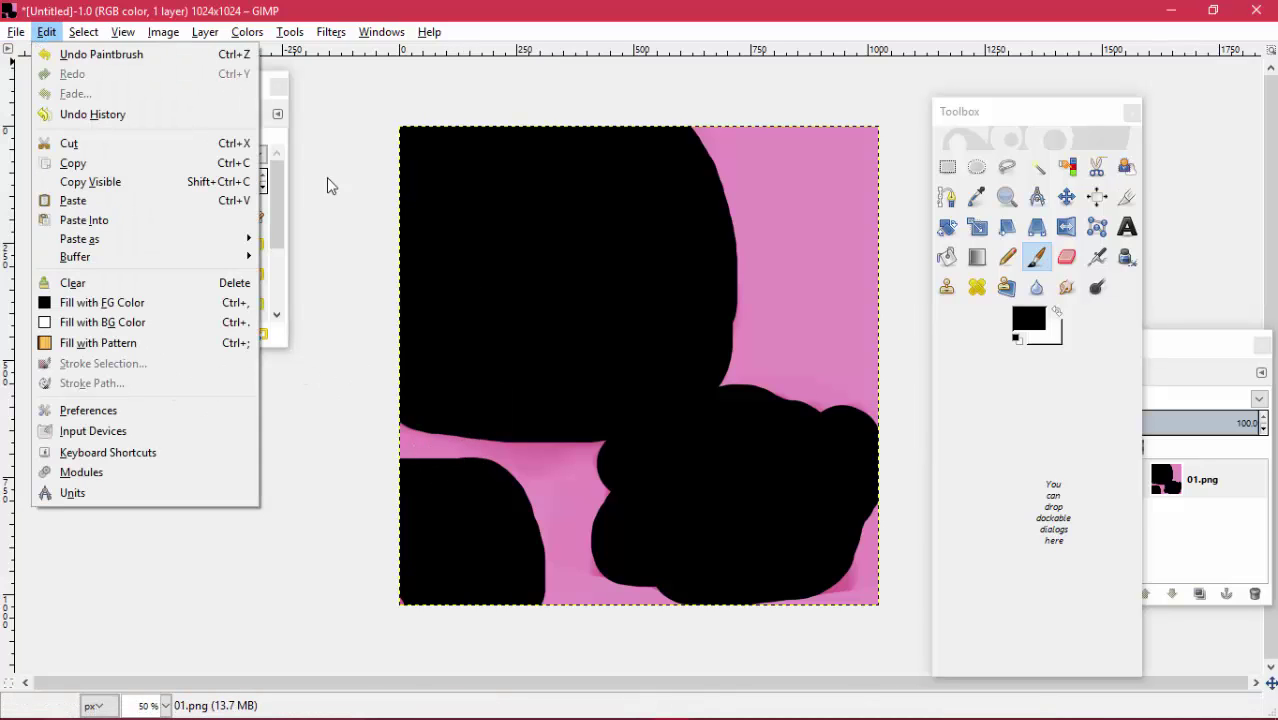
left_click(1160, 337)
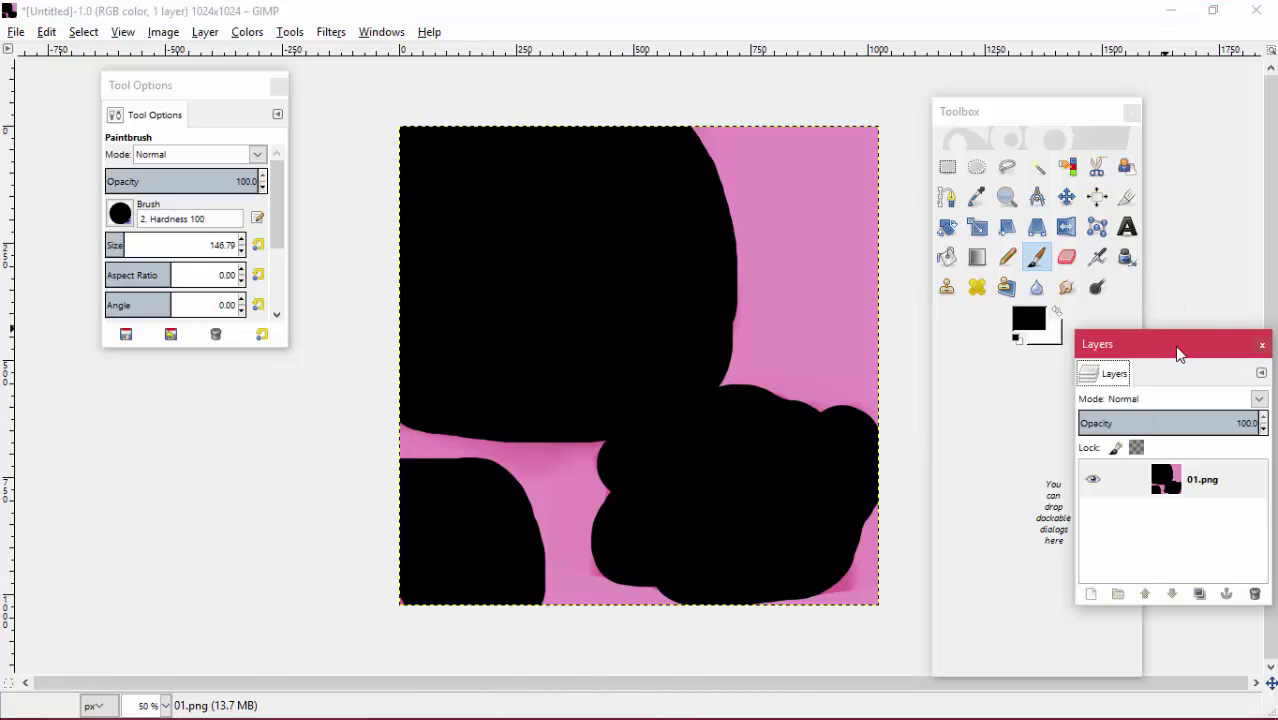
left_click_drag(1178, 352, 1144, 321)
left_click(1057, 564)
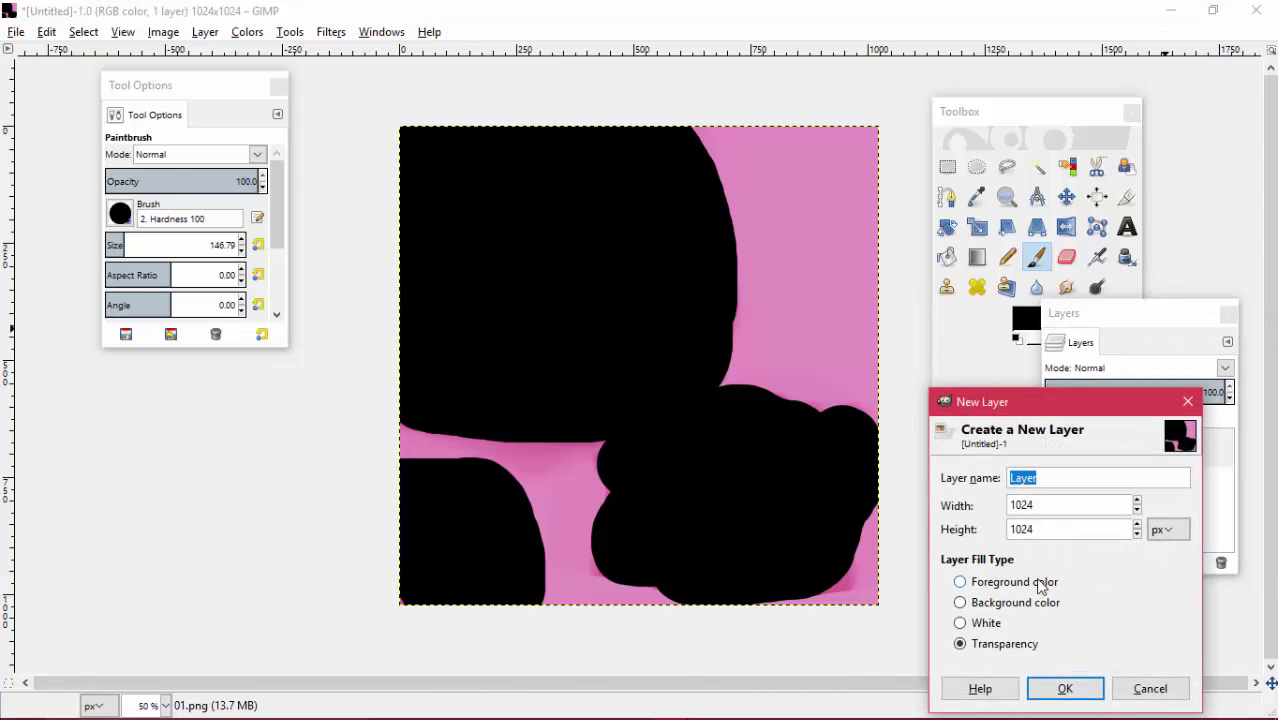
left_click(1065, 689)
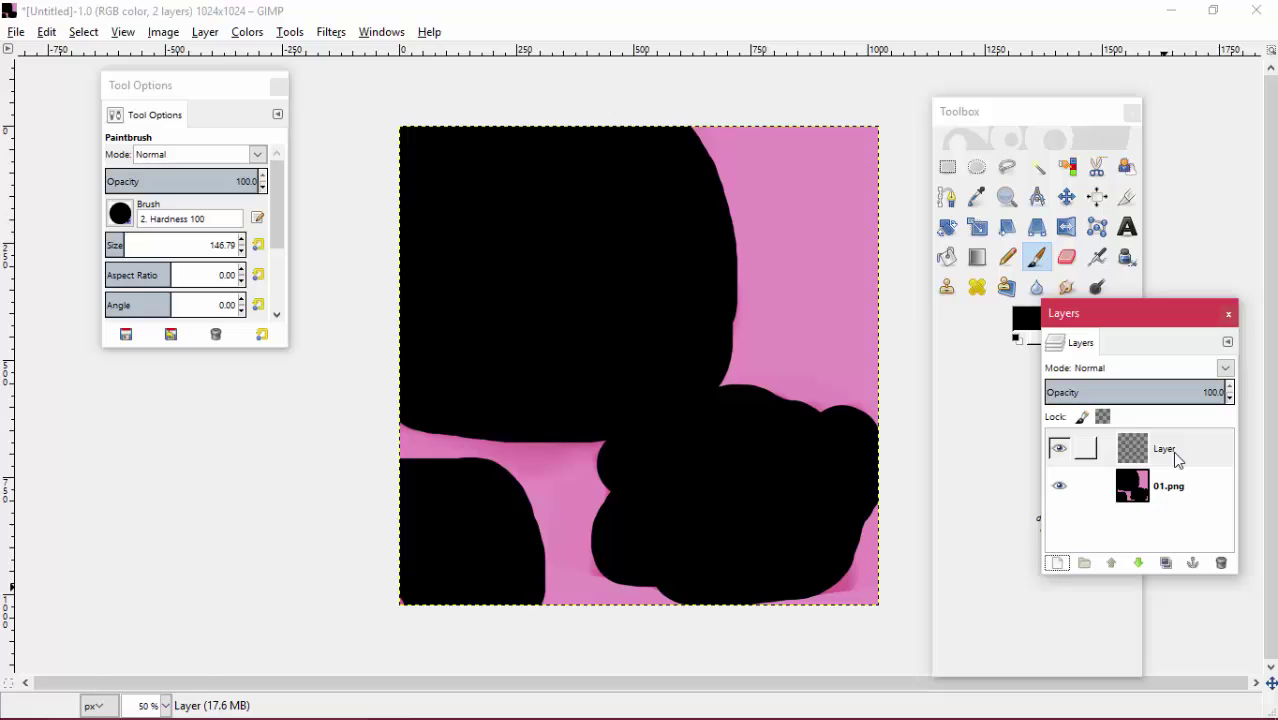
left_click(1066, 487)
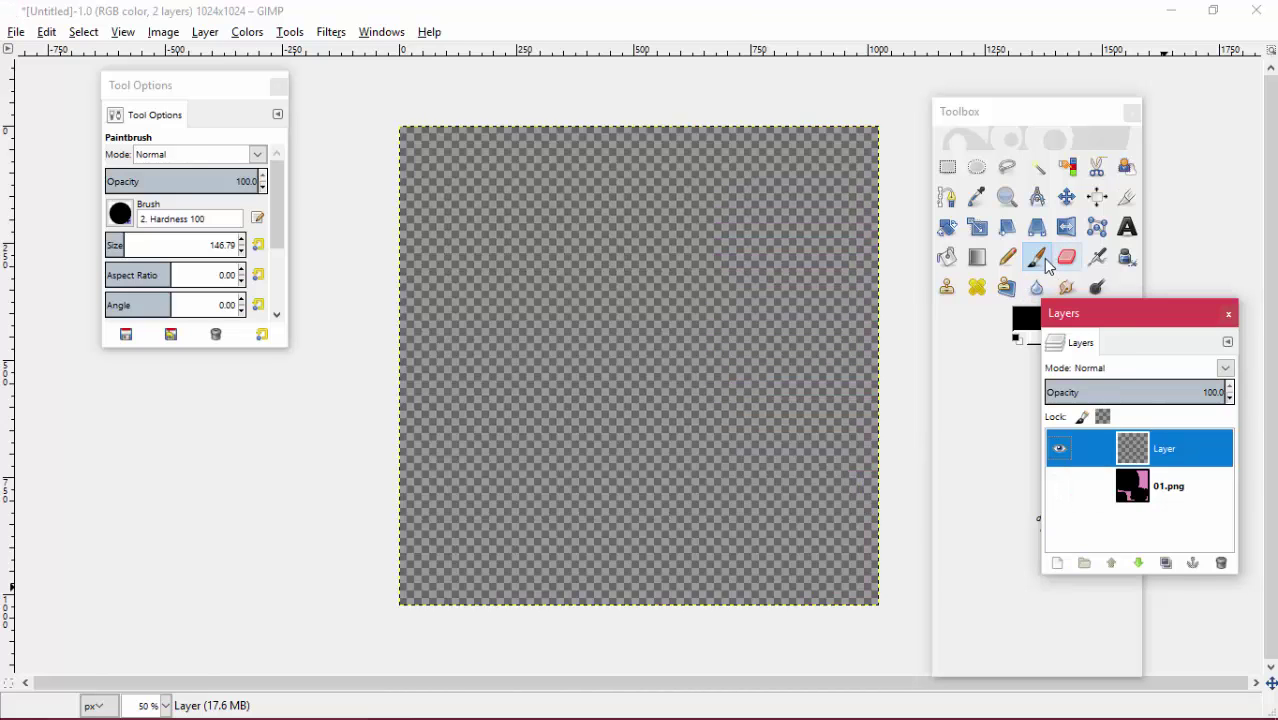
Switch the paintbrush to the heart-design1 brush
left_click_drag(1067, 320, 1109, 349)
left_click(120, 213)
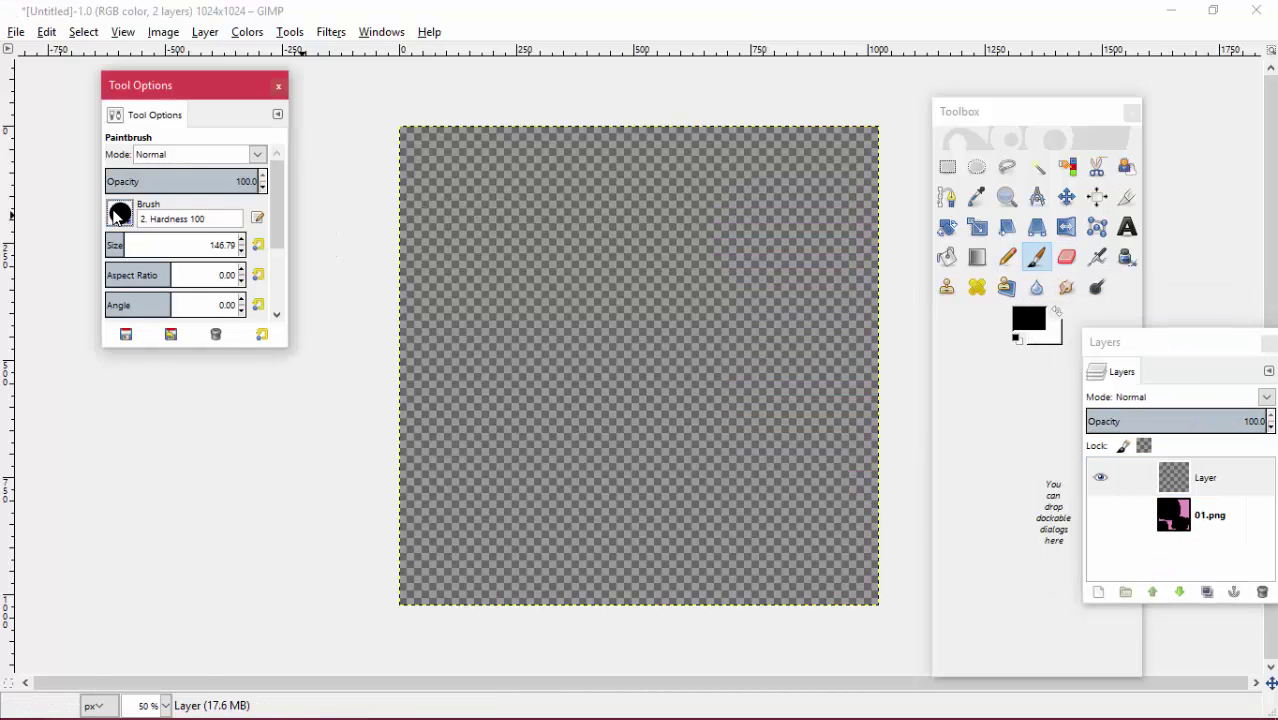
scroll(200, 400, "down", 3)
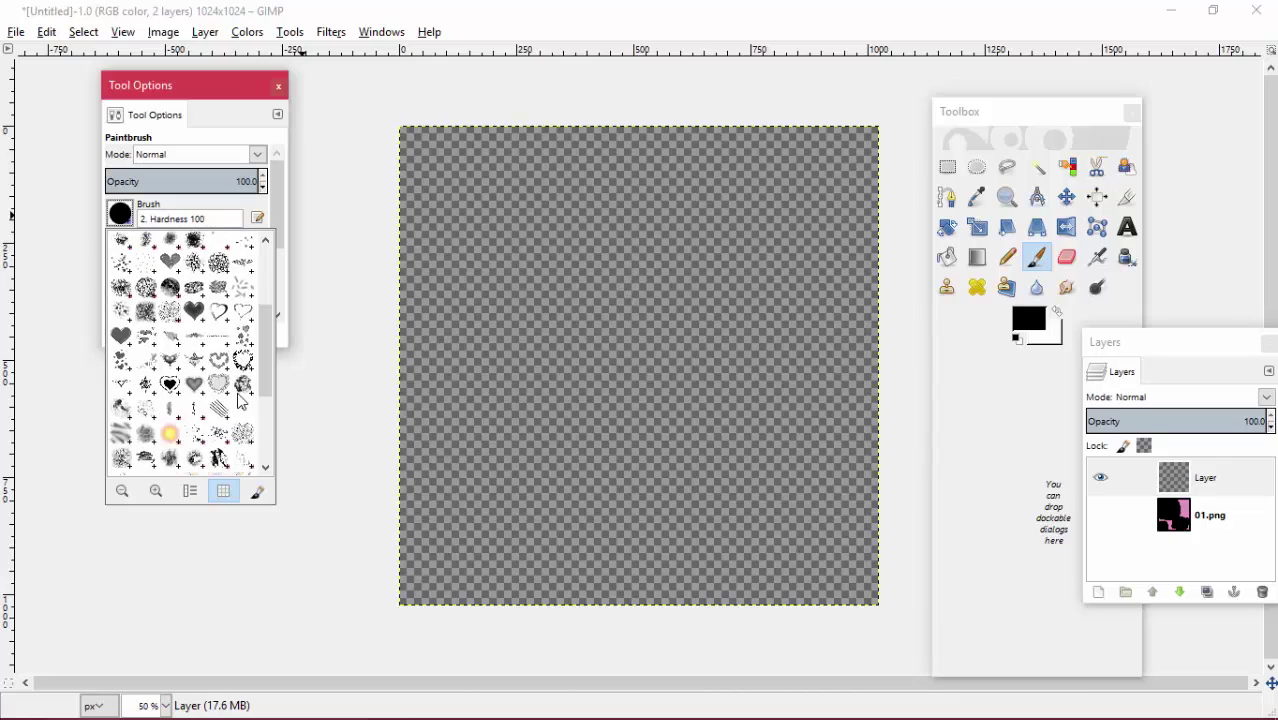
left_click(169, 382)
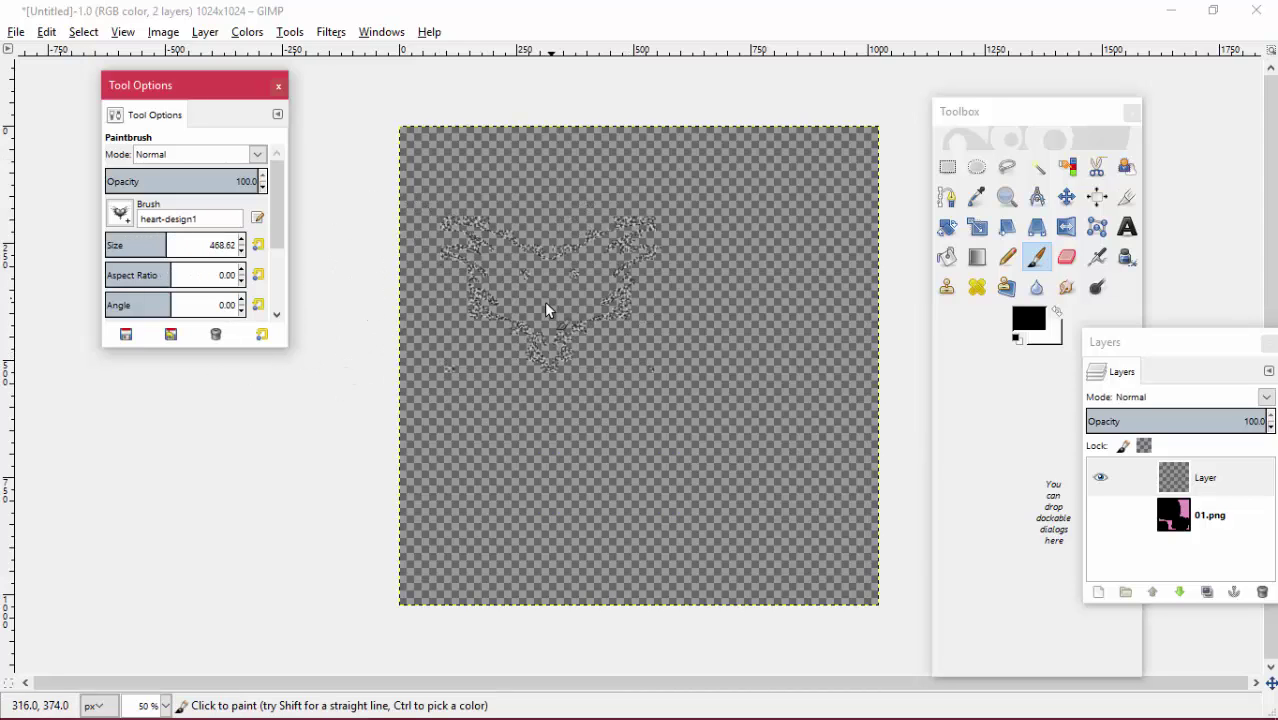
Set the foreground painting colour to deep pink bf0f62
left_click(1029, 320)
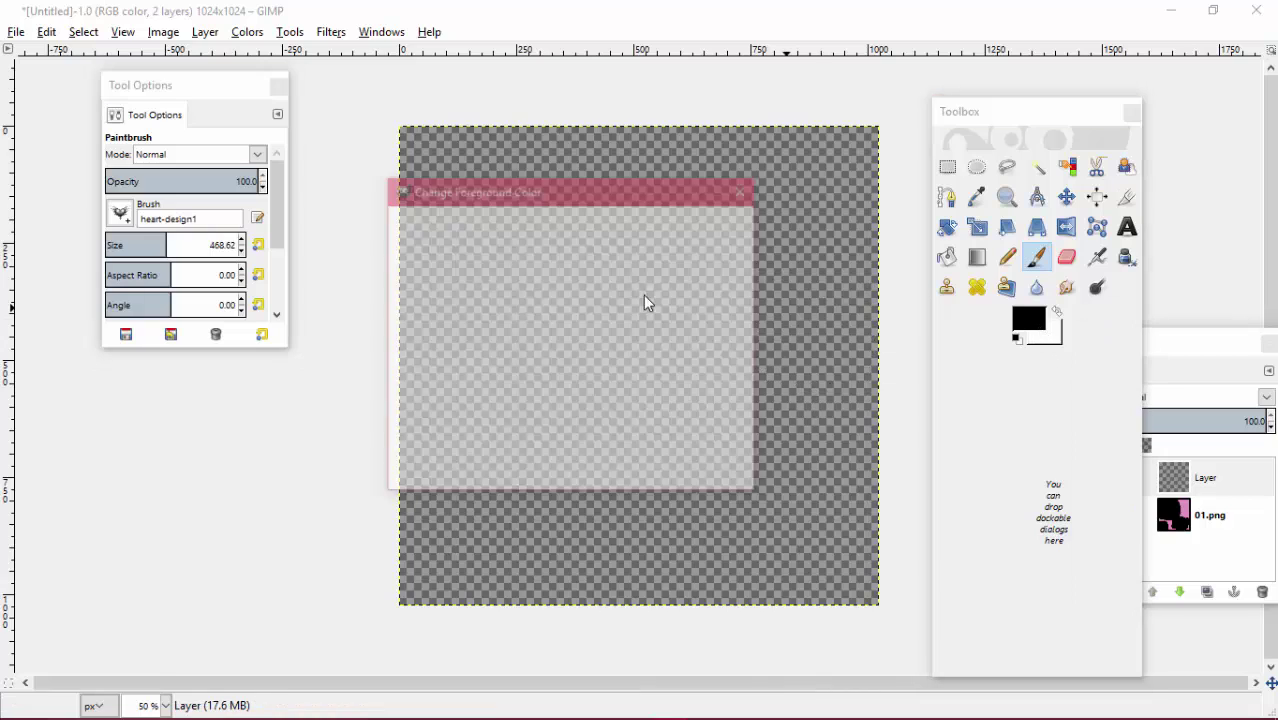
left_click_drag(505, 314, 507, 265)
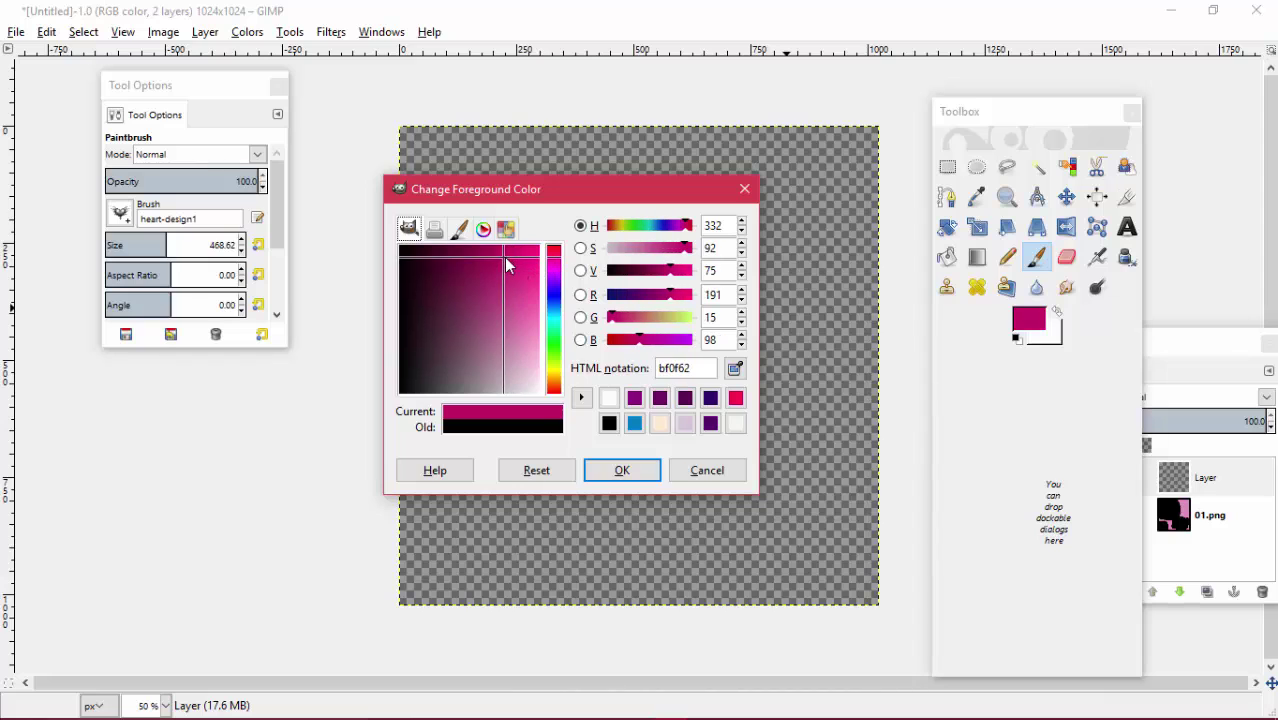
left_click(619, 469)
Show 01.png again, test a heart stamp on the new layer, then undo it
left_click(1203, 528)
left_click(1203, 528)
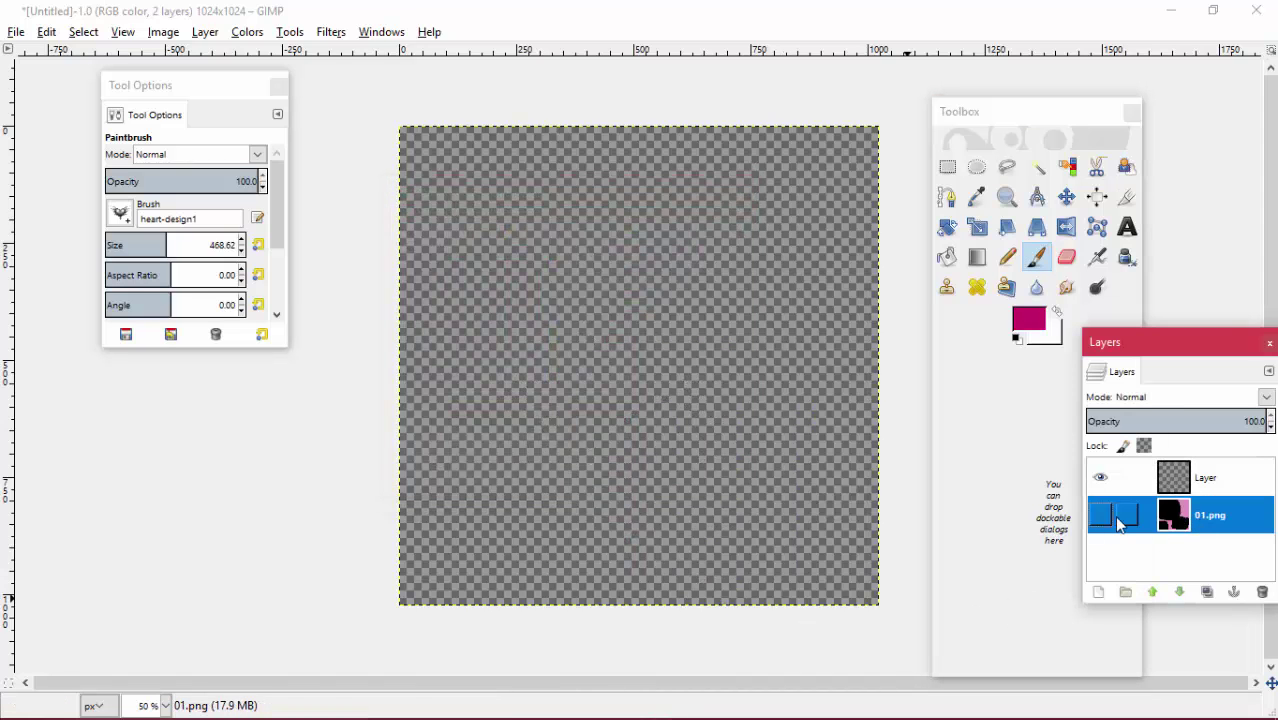
left_click(1100, 515)
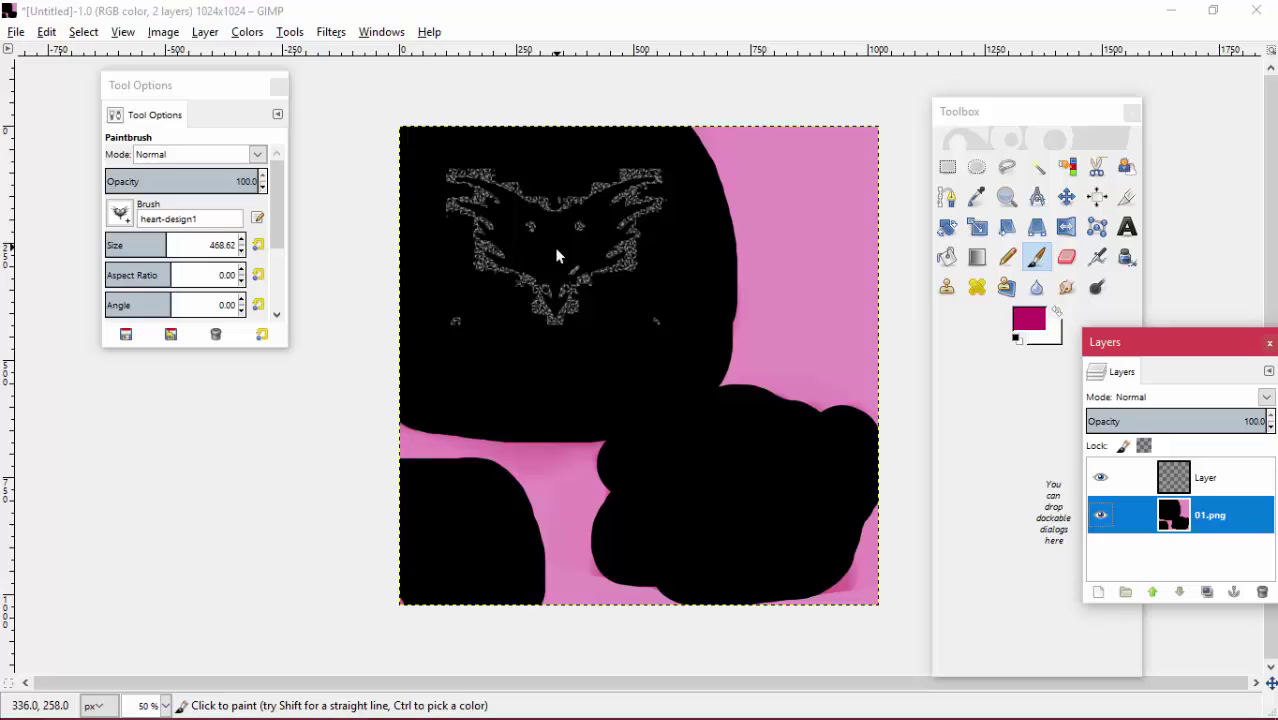
left_click(1220, 482)
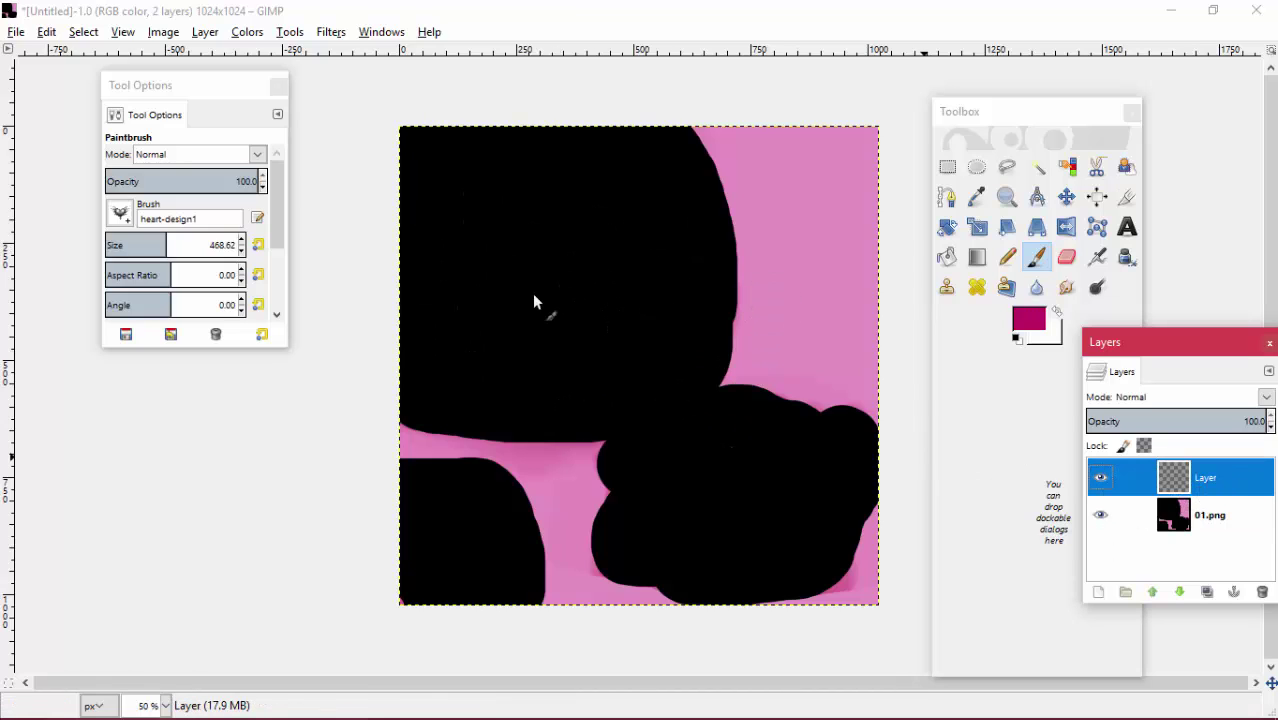
left_click(545, 263)
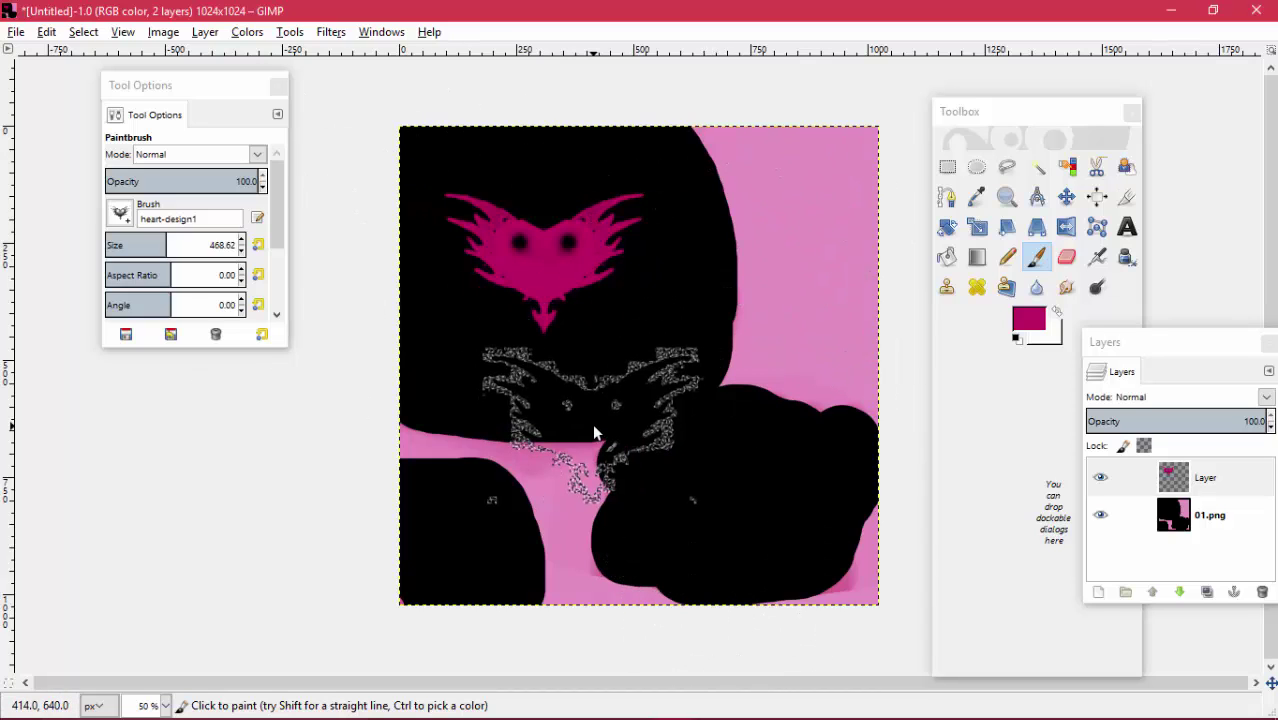
key("ctrl+z")
key("ctrl+z")
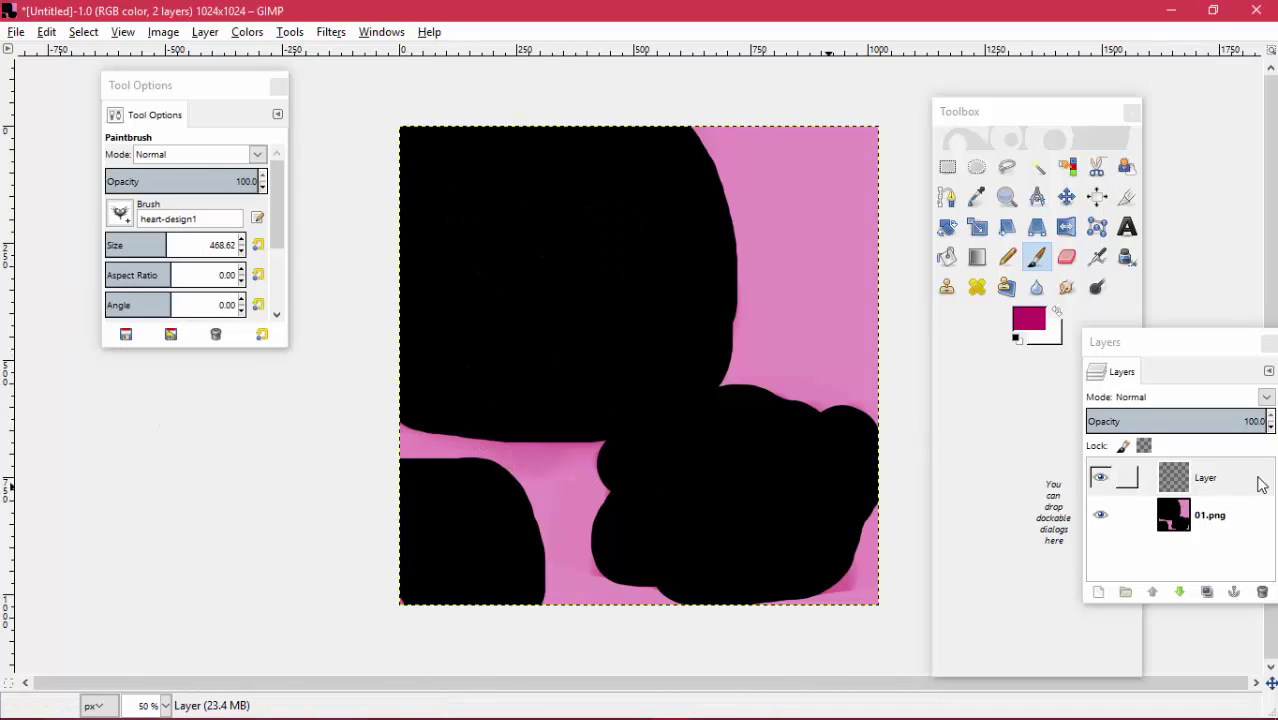
On the new layer, switch to the heart4 brush at size 256 and stamp a heart
left_click(1125, 478)
left_click(116, 216)
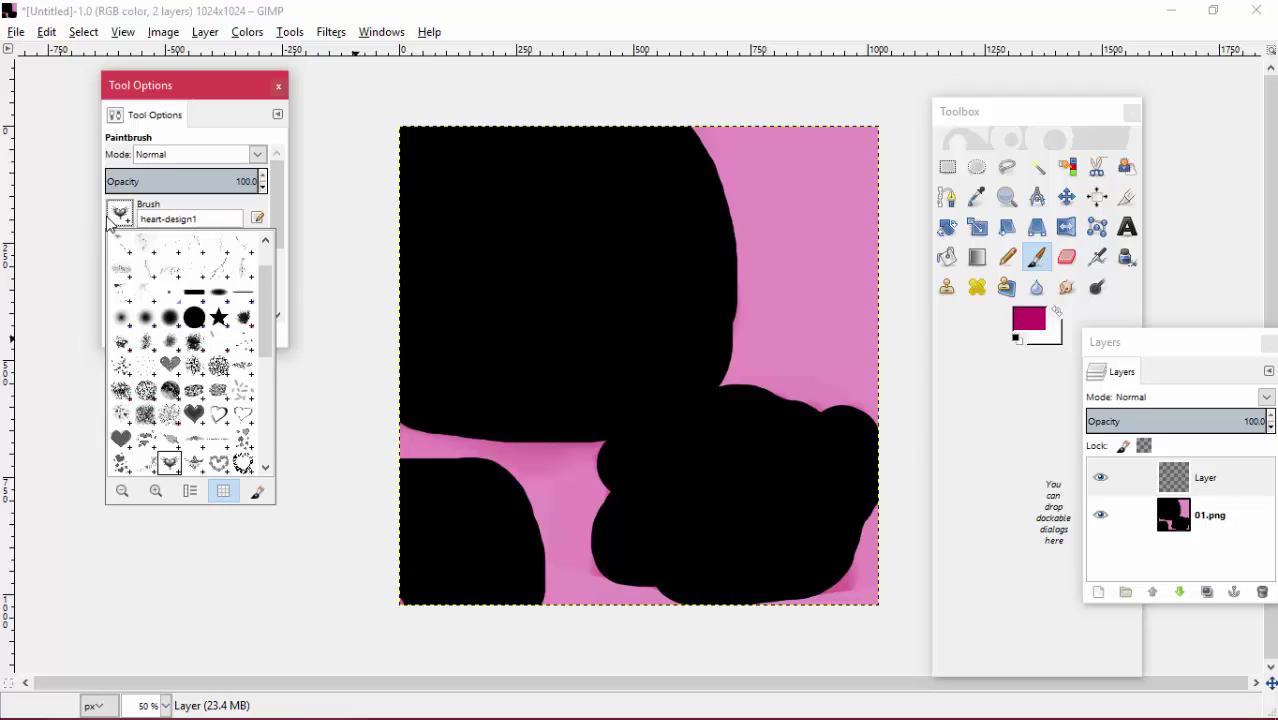
left_click(122, 432)
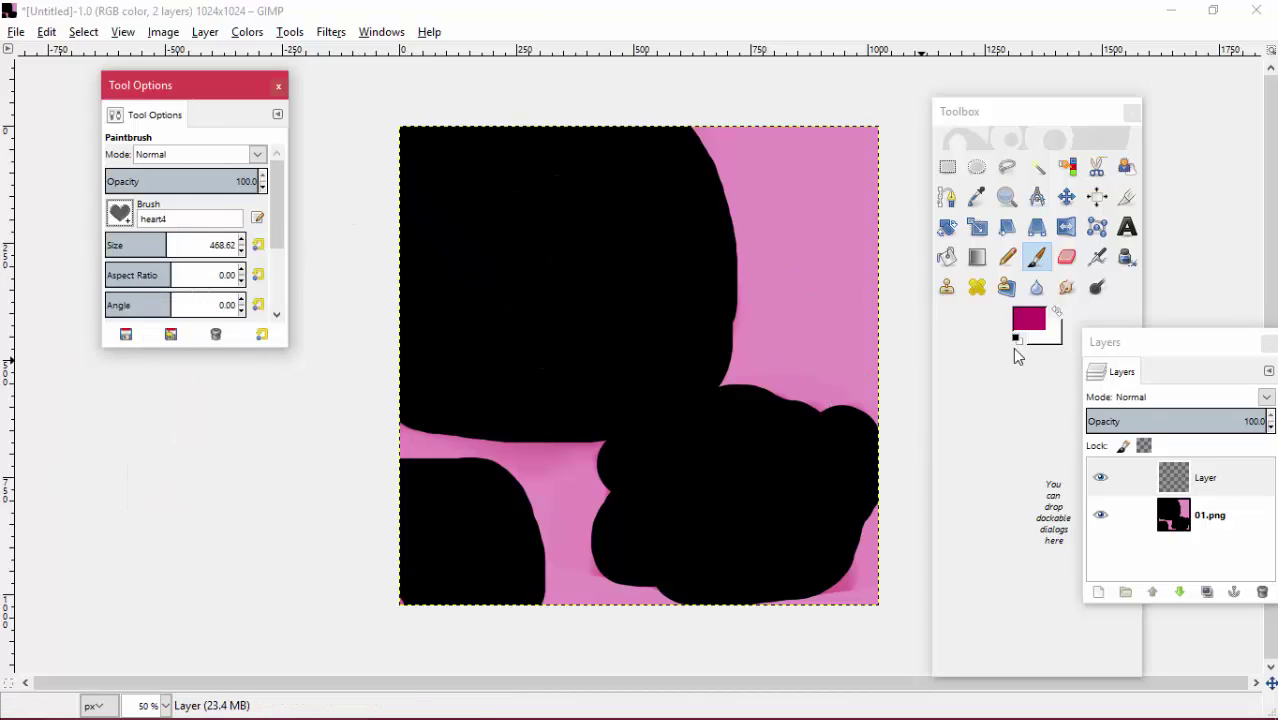
left_click(162, 245)
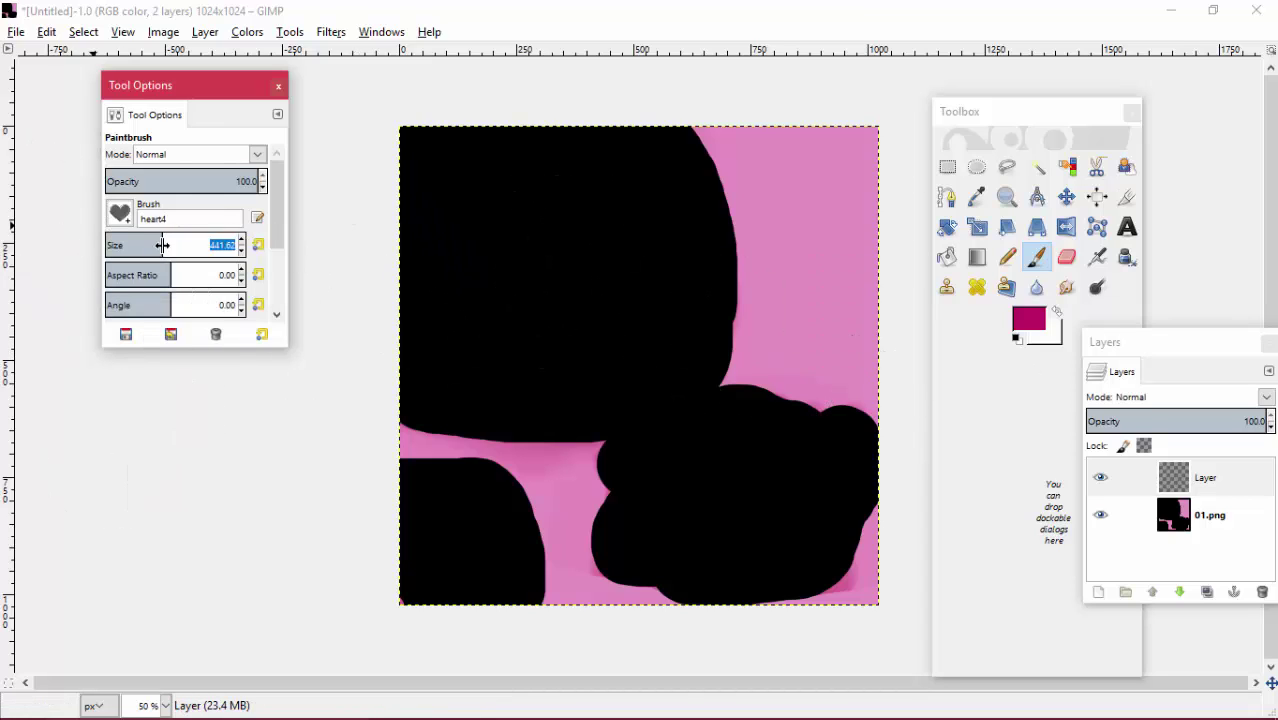
left_click_drag(142, 247, 137, 245)
left_click(542, 277)
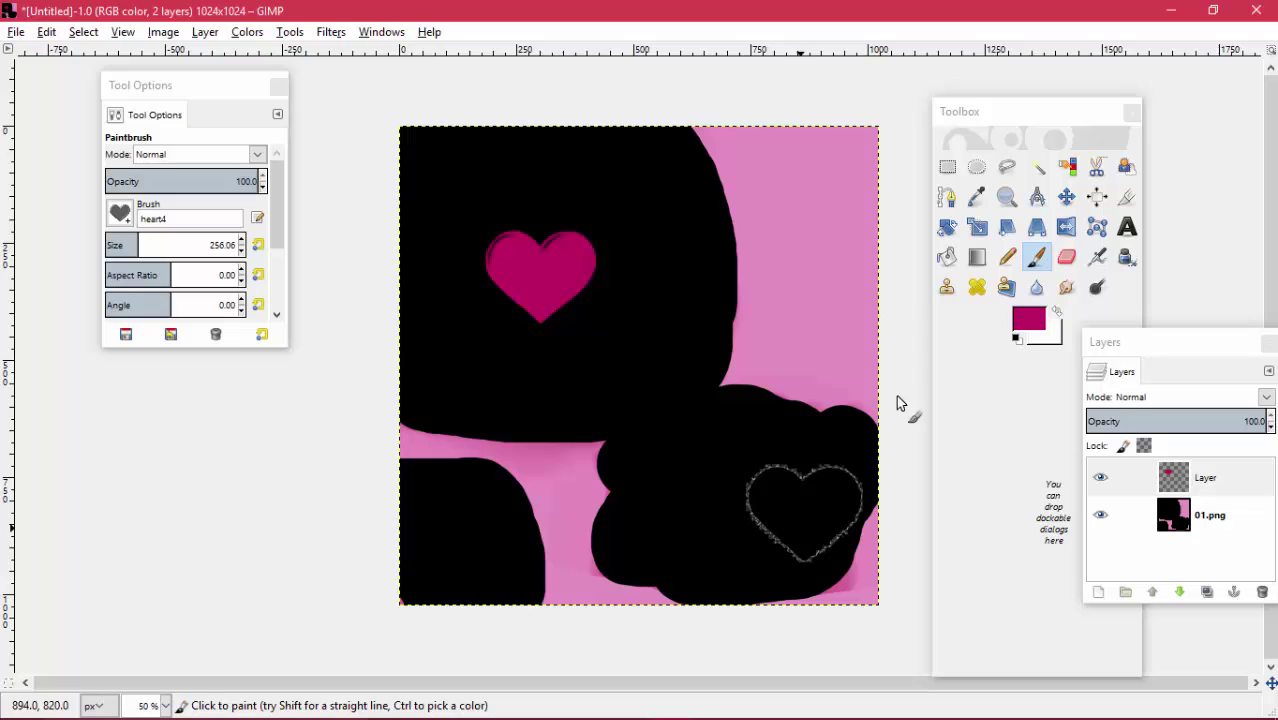
Export the image over the existing practice.png, agreeing to replace it
left_click(16, 32)
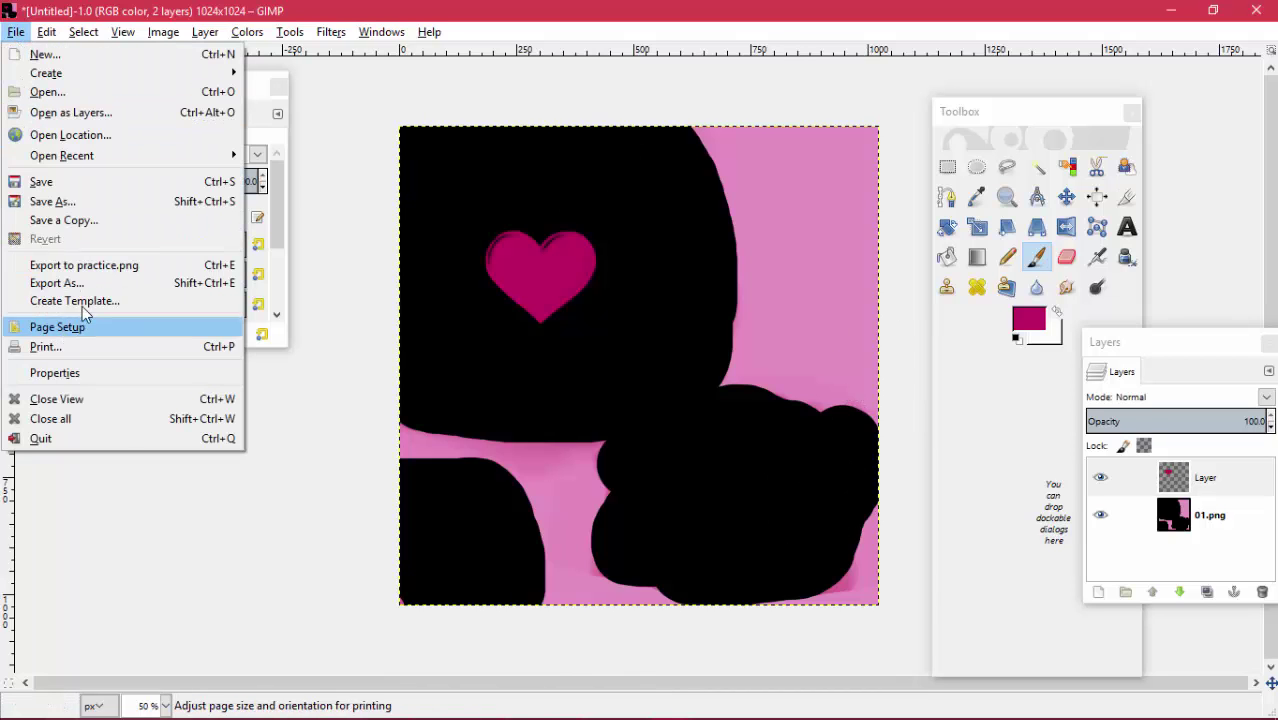
left_click(57, 283)
left_click(543, 199)
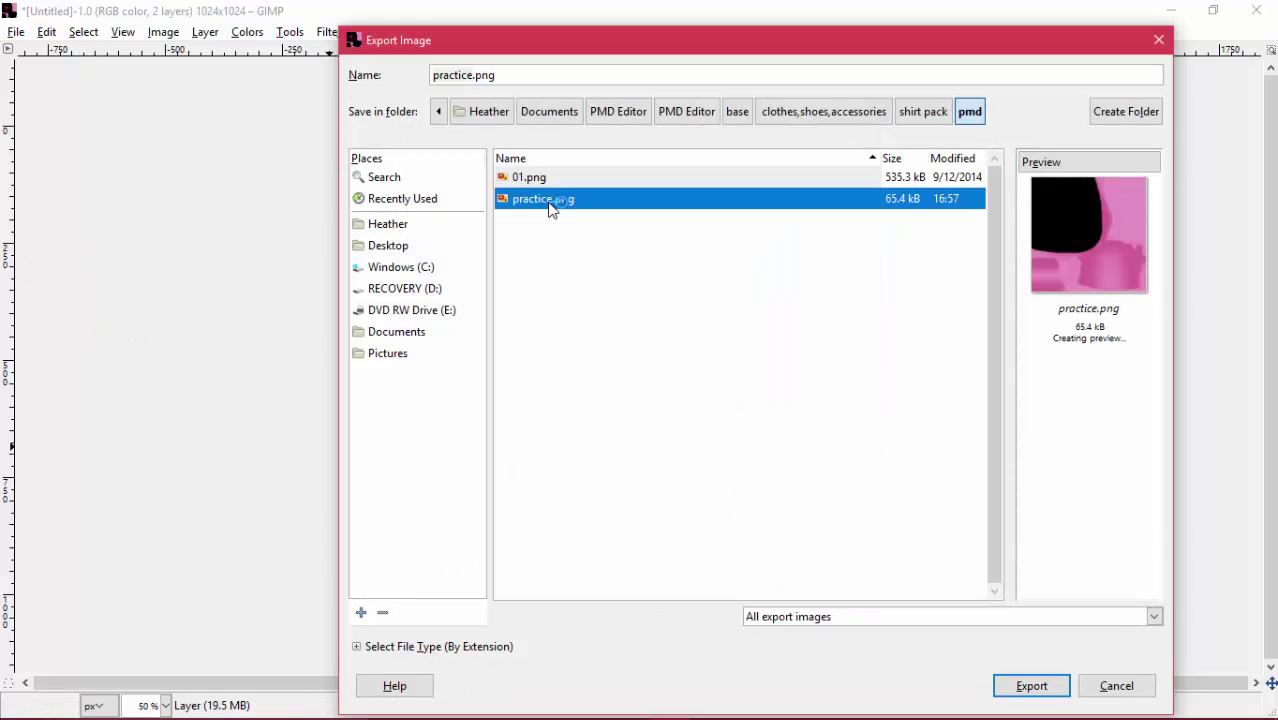
left_click(1031, 685)
left_click(790, 459)
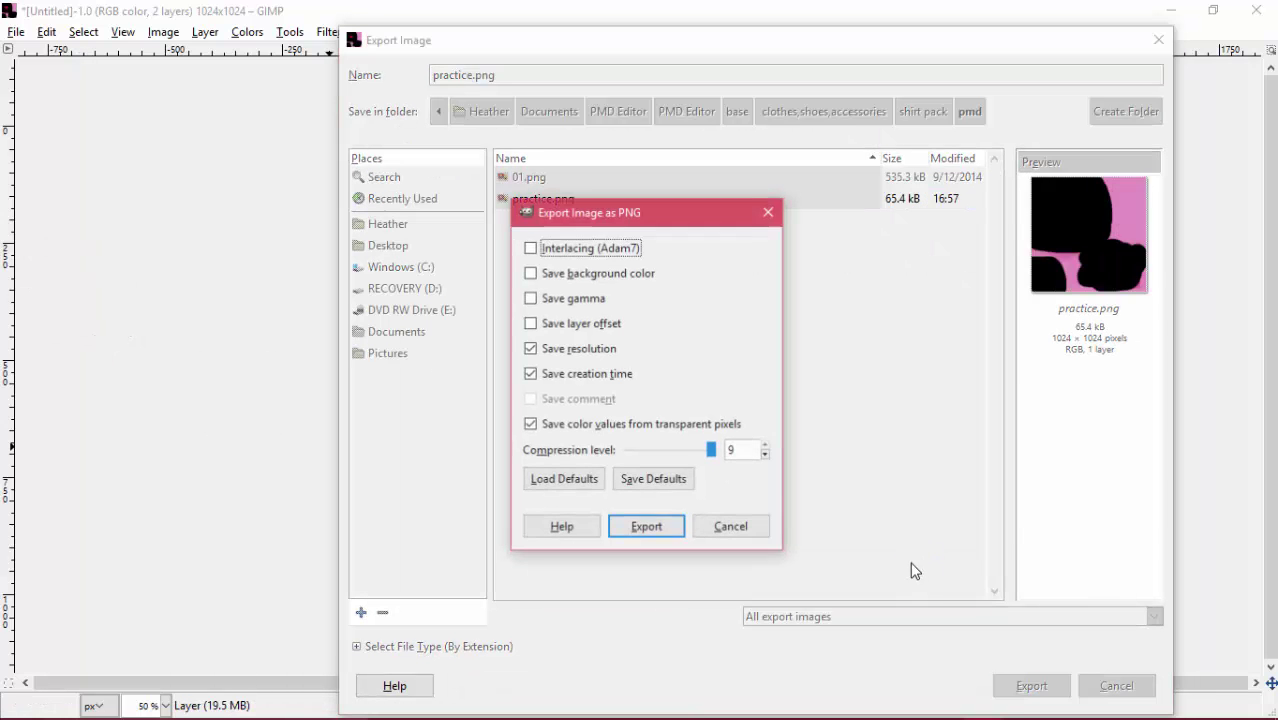
Finish the PNG export, reload the PMDView preview and orbit to the shirt's front
left_click(651, 530)
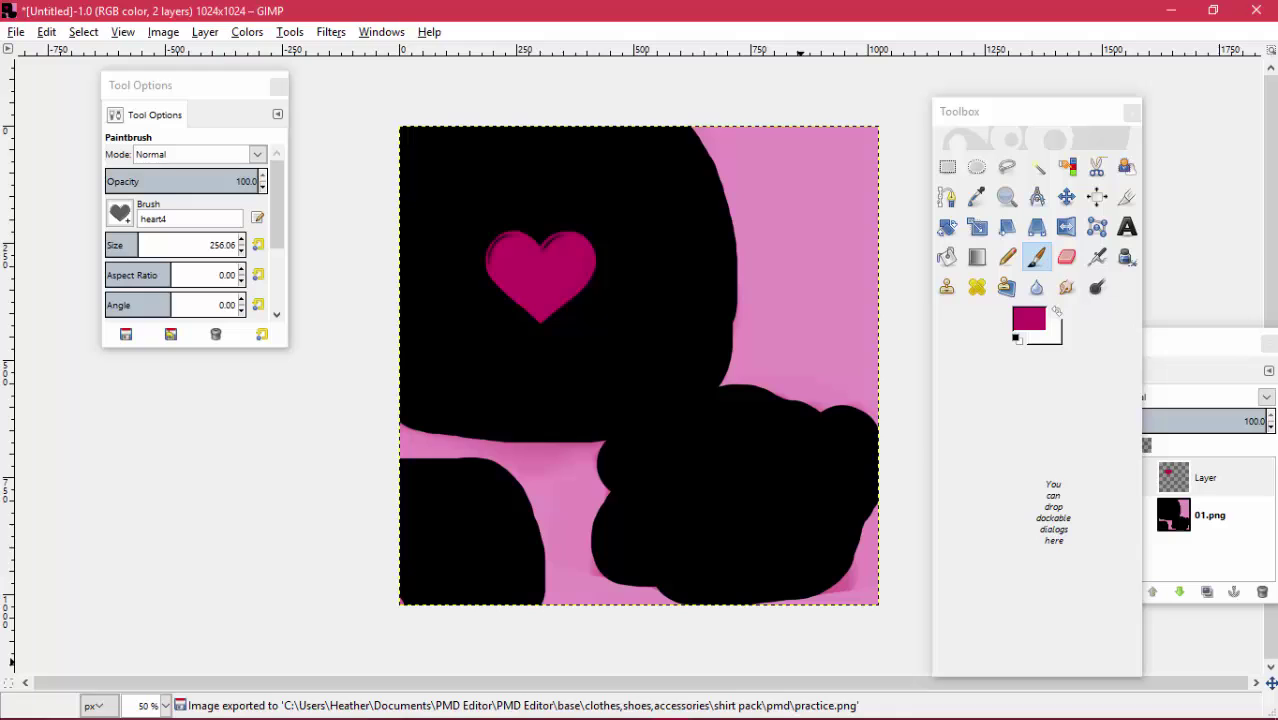
mouse_move(900, 707)
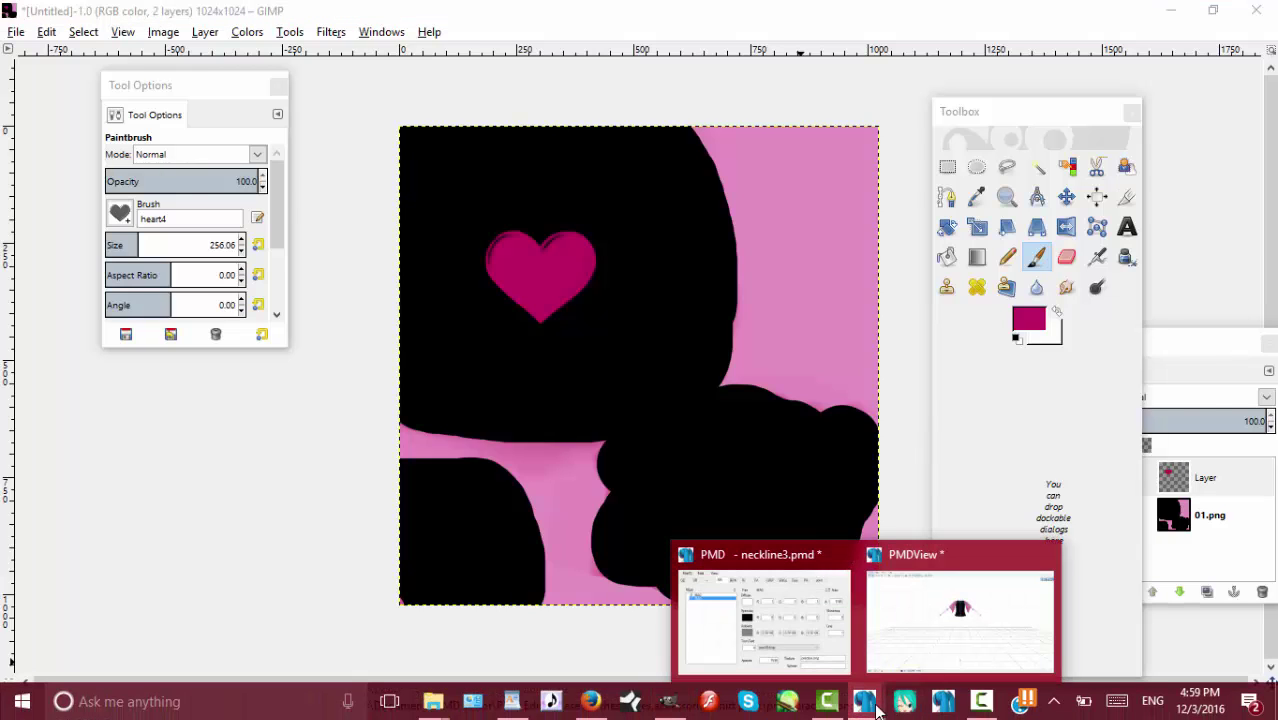
left_click(919, 644)
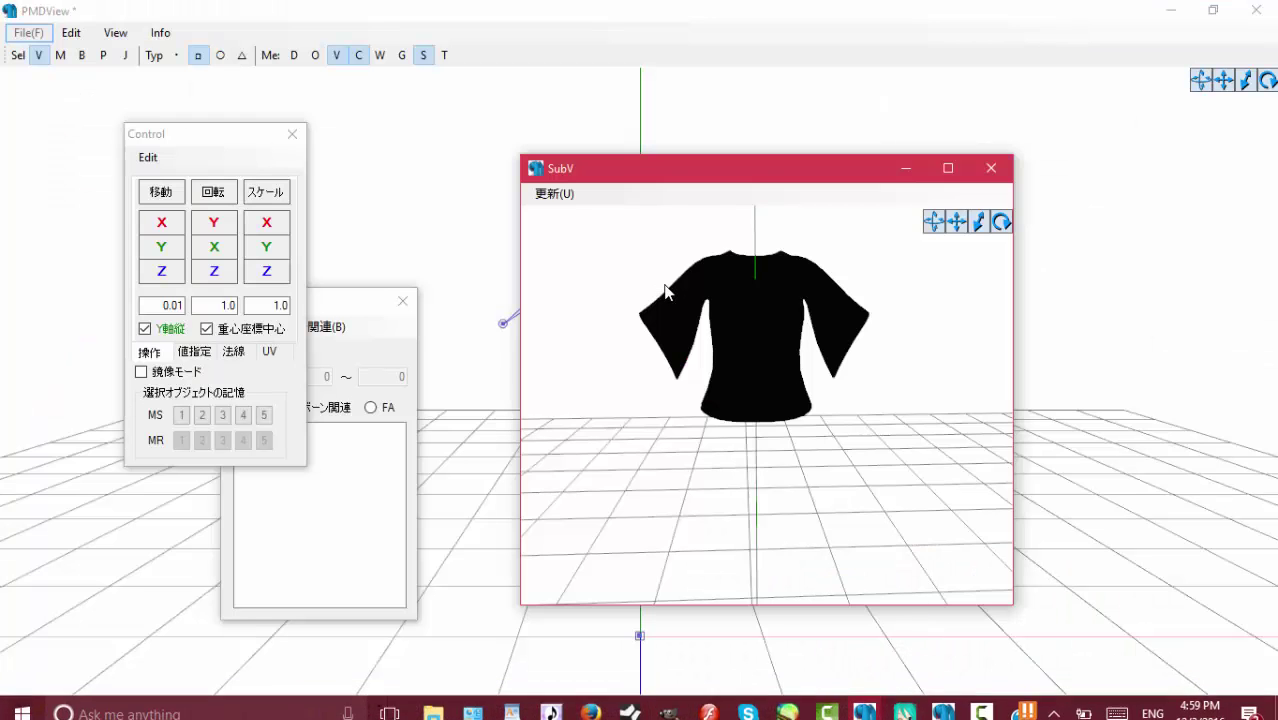
left_click(556, 194)
right_click_drag(800, 360, 712, 358)
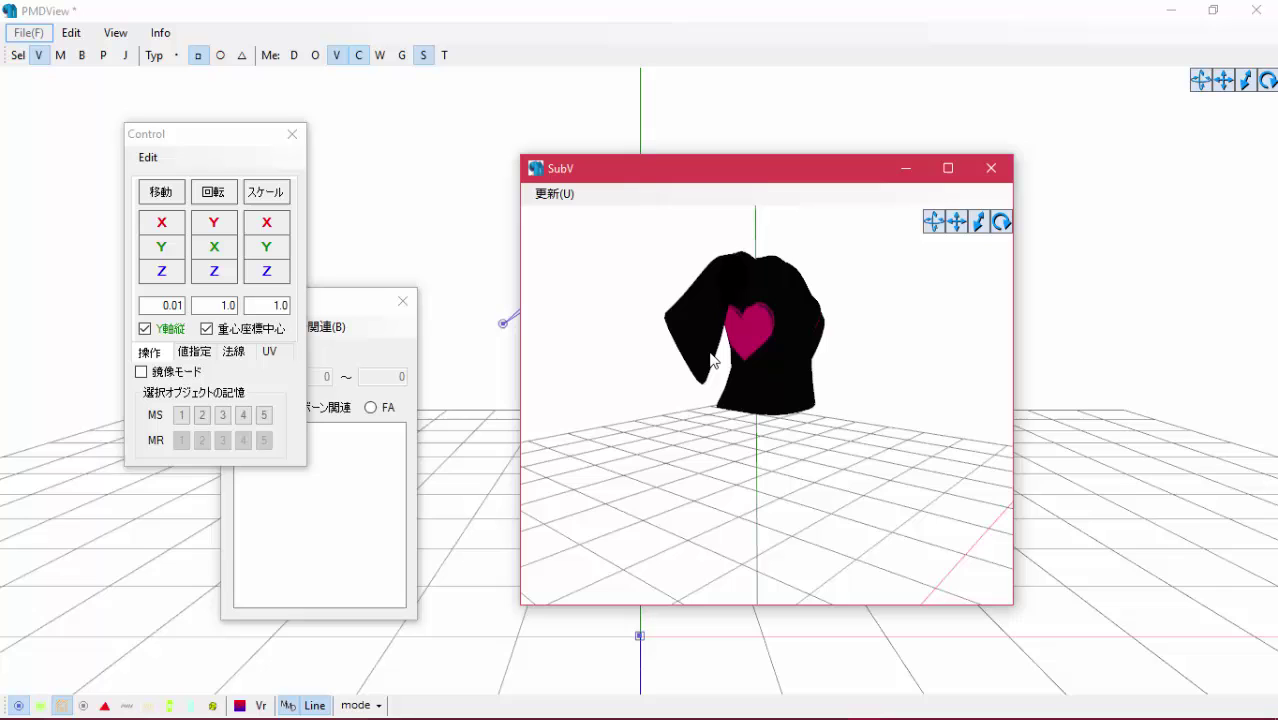
right_click_drag(816, 399, 800, 424)
Return to the texture window in GIMP
mouse_move(943, 718)
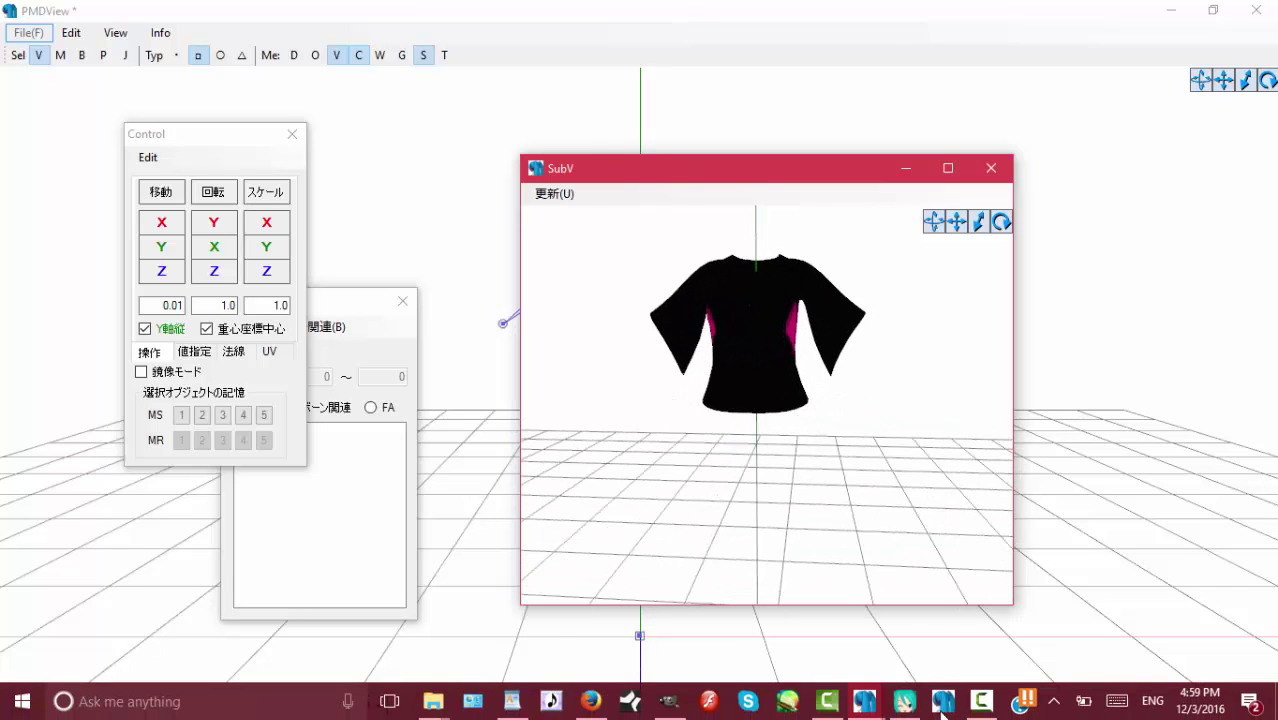
mouse_move(903, 705)
left_click(923, 604)
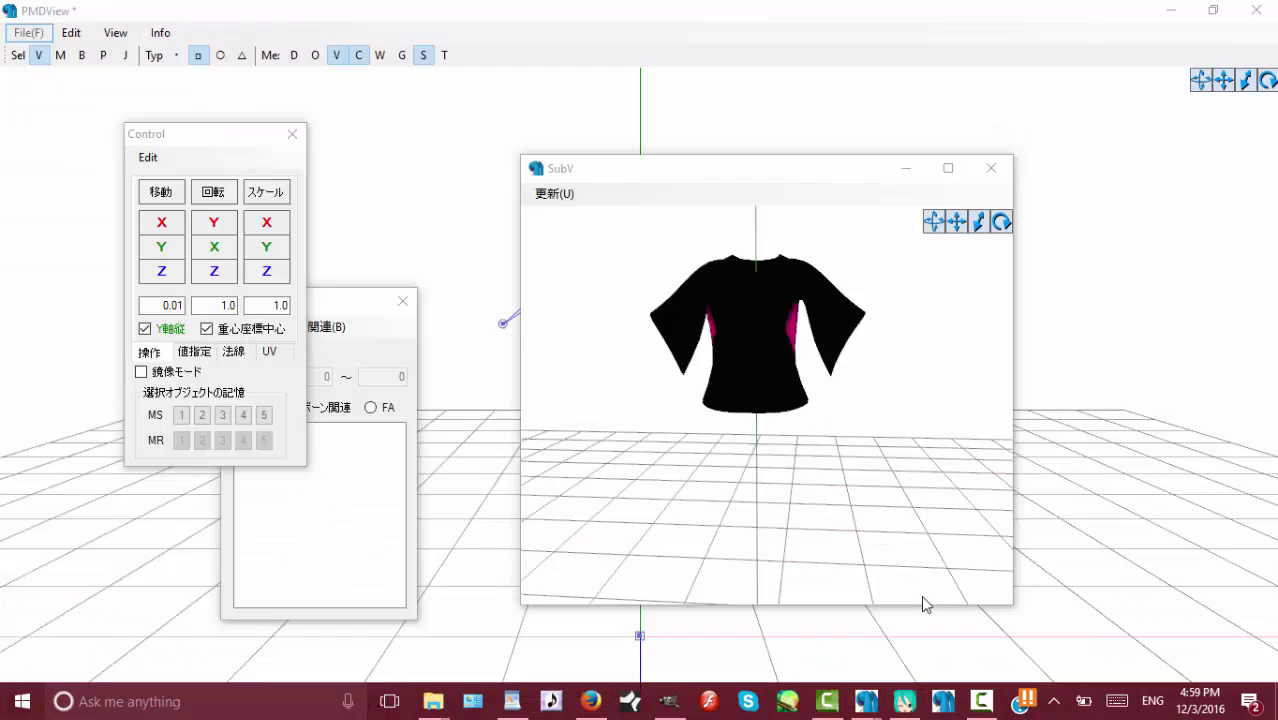
left_click(670, 703)
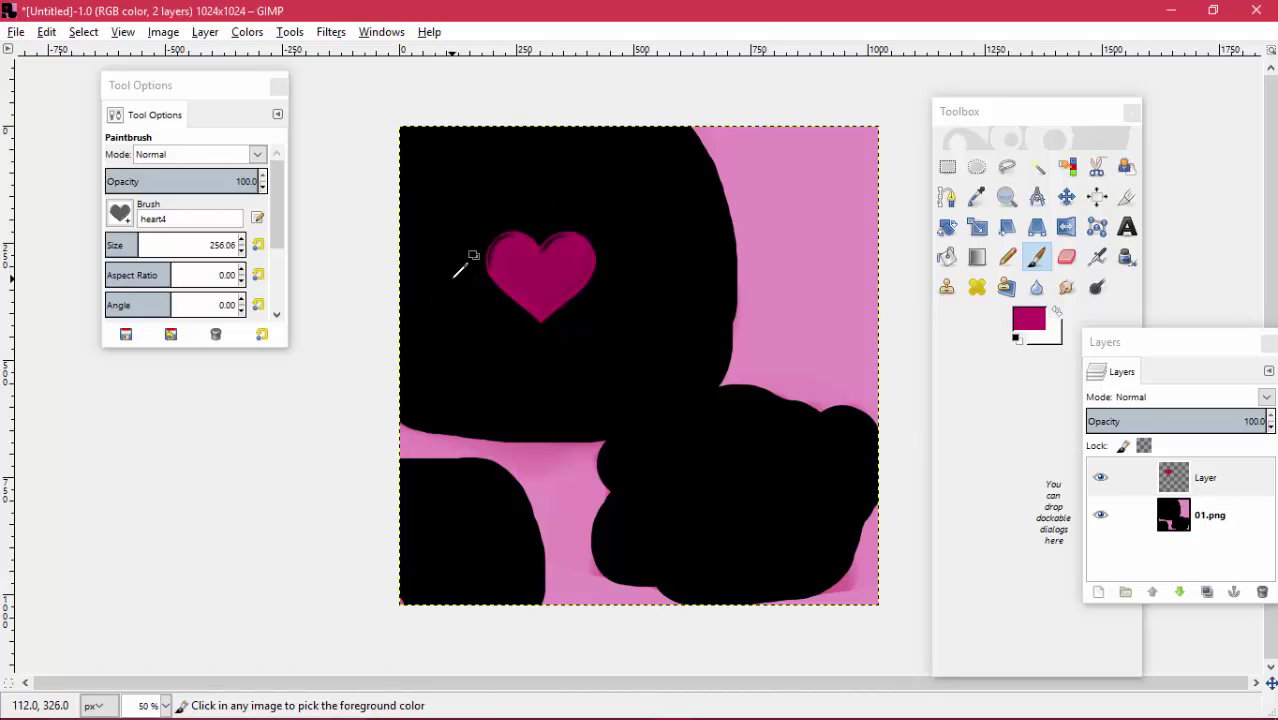
Undo the heart, restamp it lower on the texture, and re-export over practice.png
key("ctrl+z")
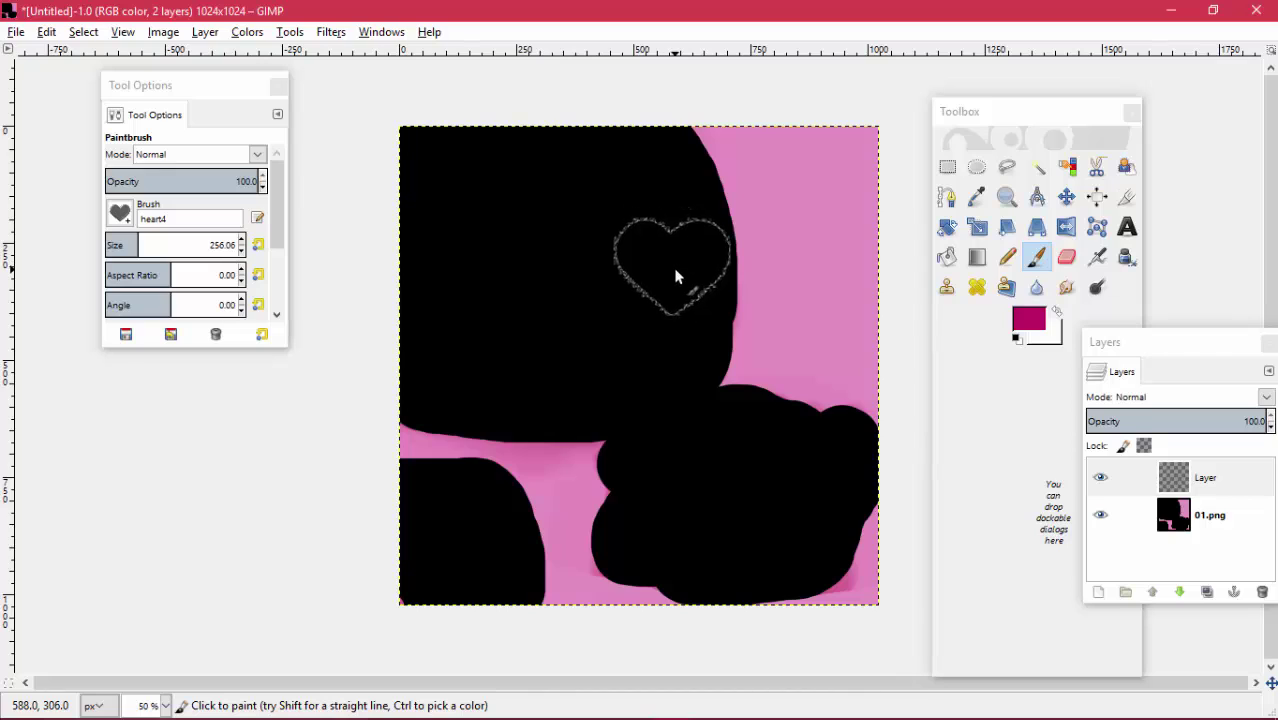
left_click(566, 400)
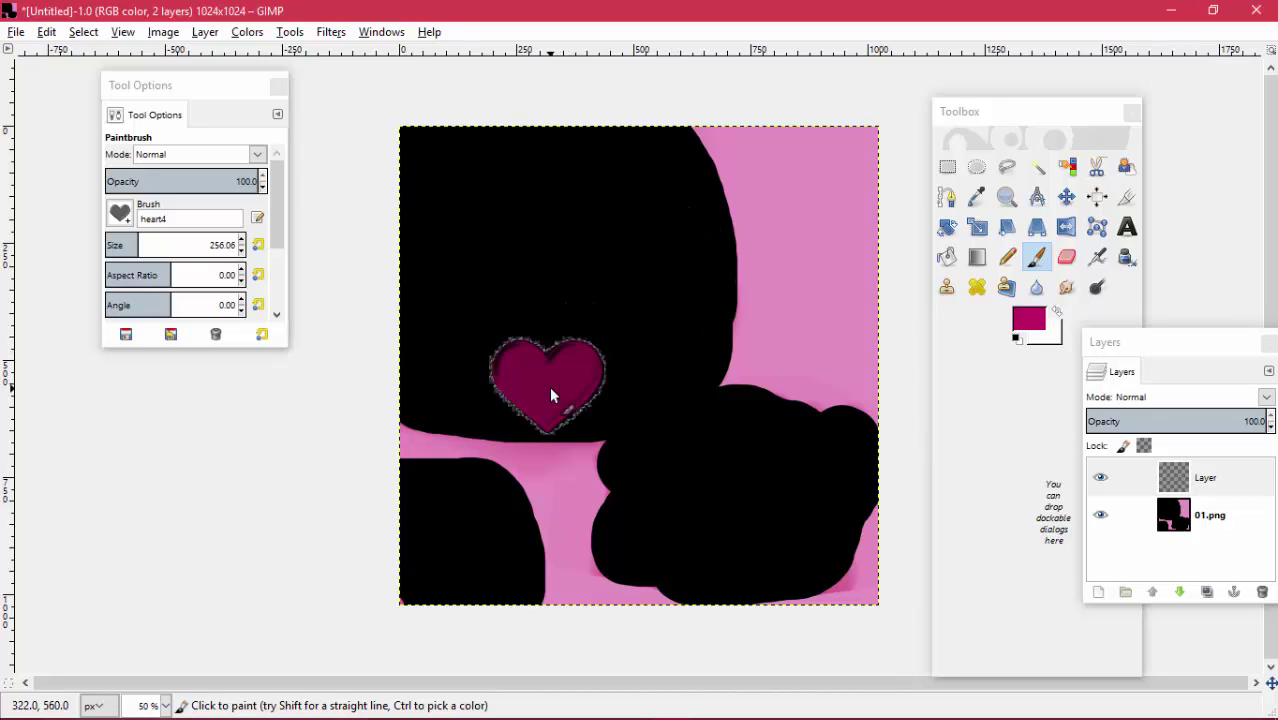
left_click(16, 32)
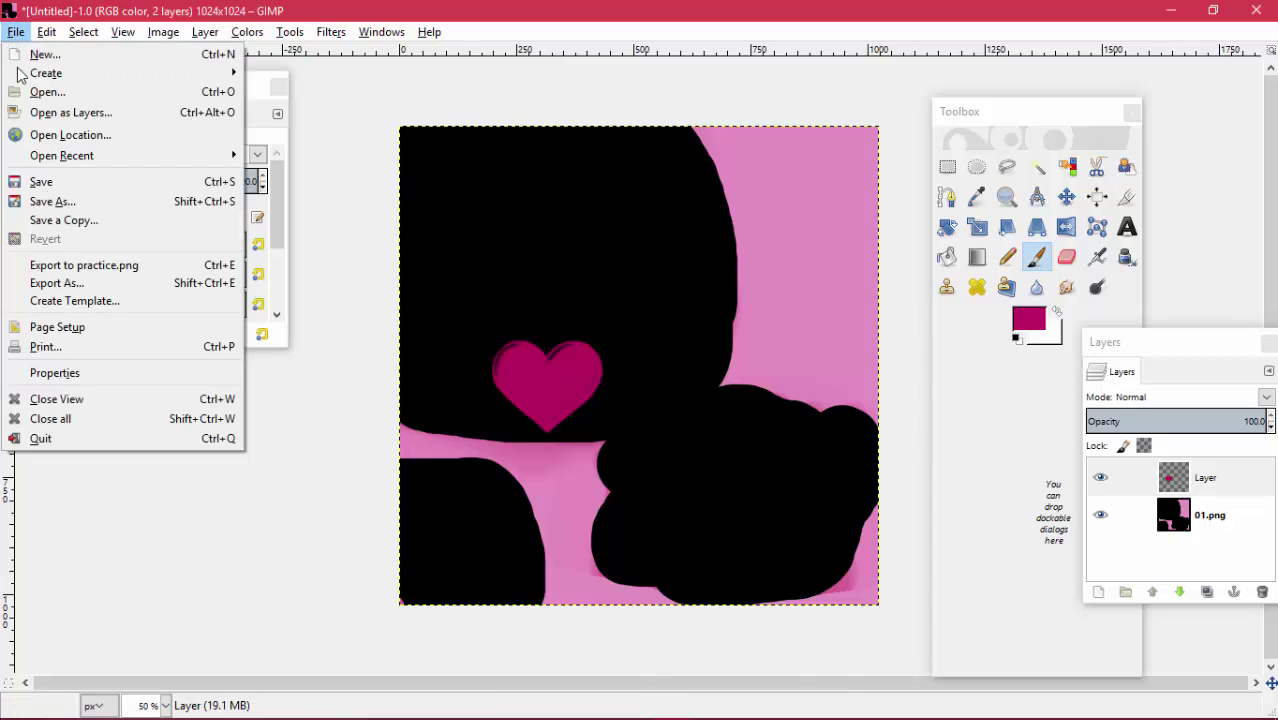
left_click(60, 283)
double_click(550, 200)
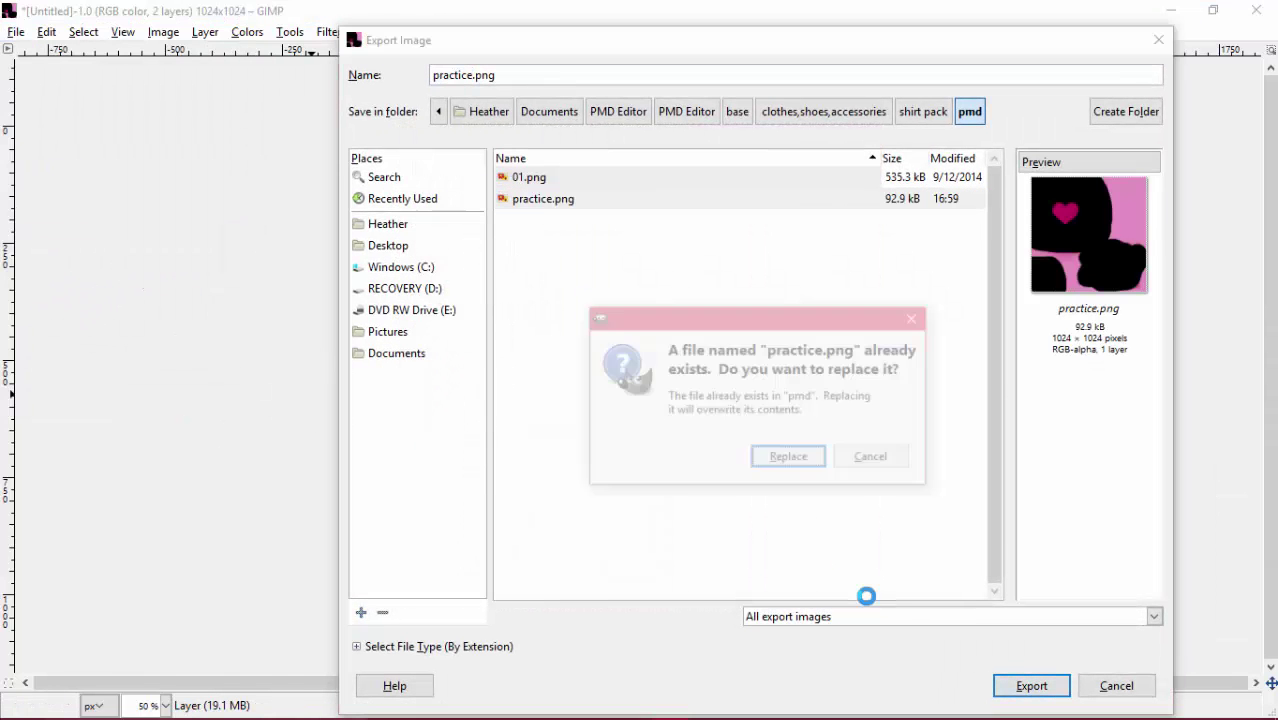
left_click(793, 459)
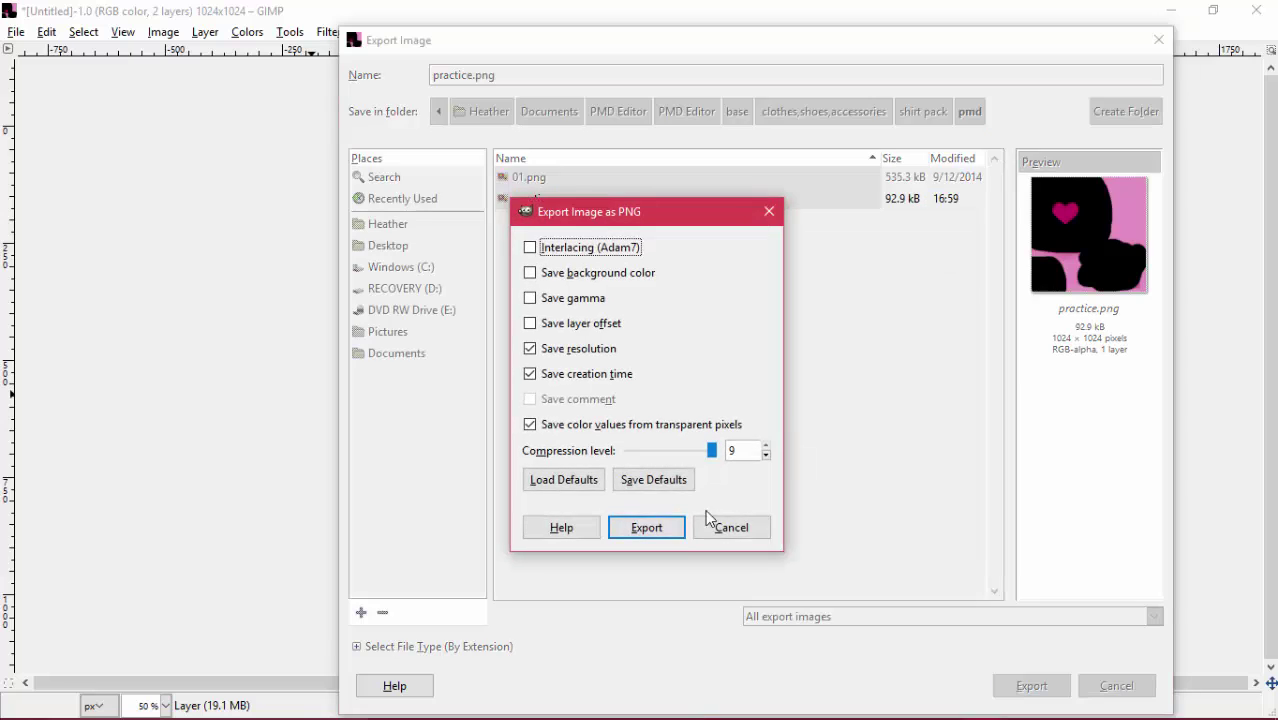
left_click(671, 531)
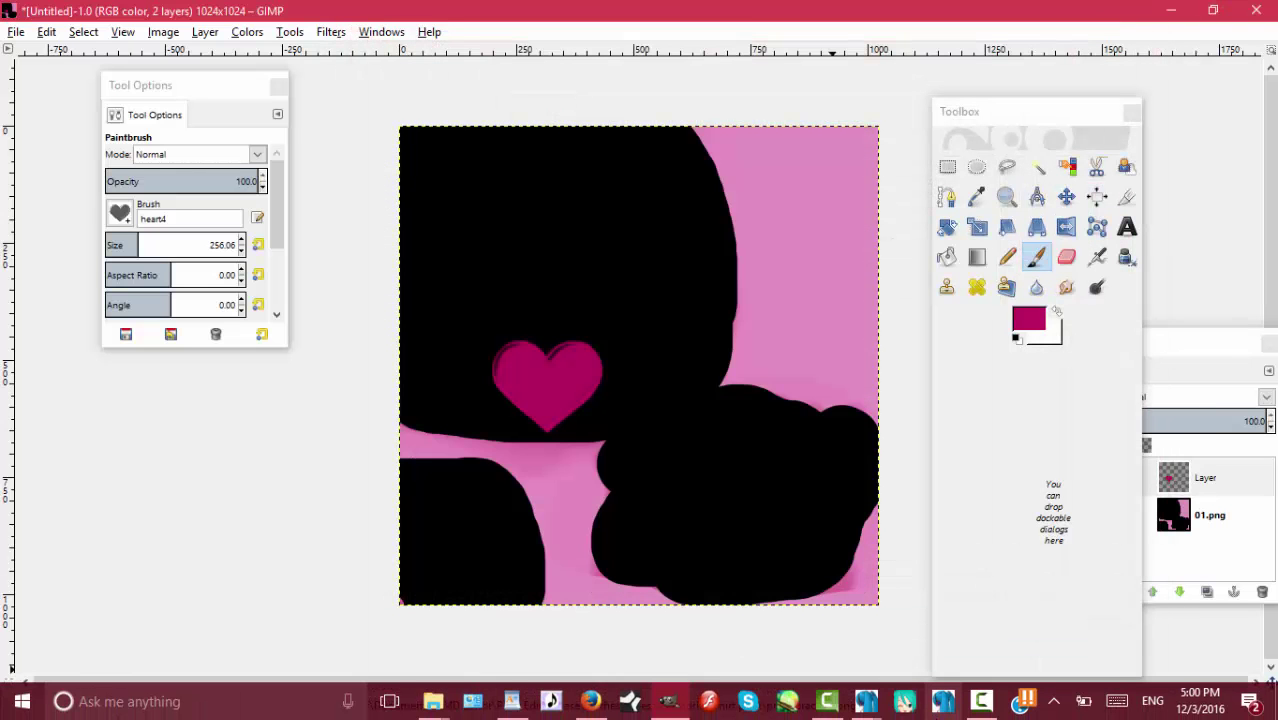
Bring PMDView forward and orbit the shirt sideways to inspect the lowered heart
mouse_move(862, 700)
left_click(931, 628)
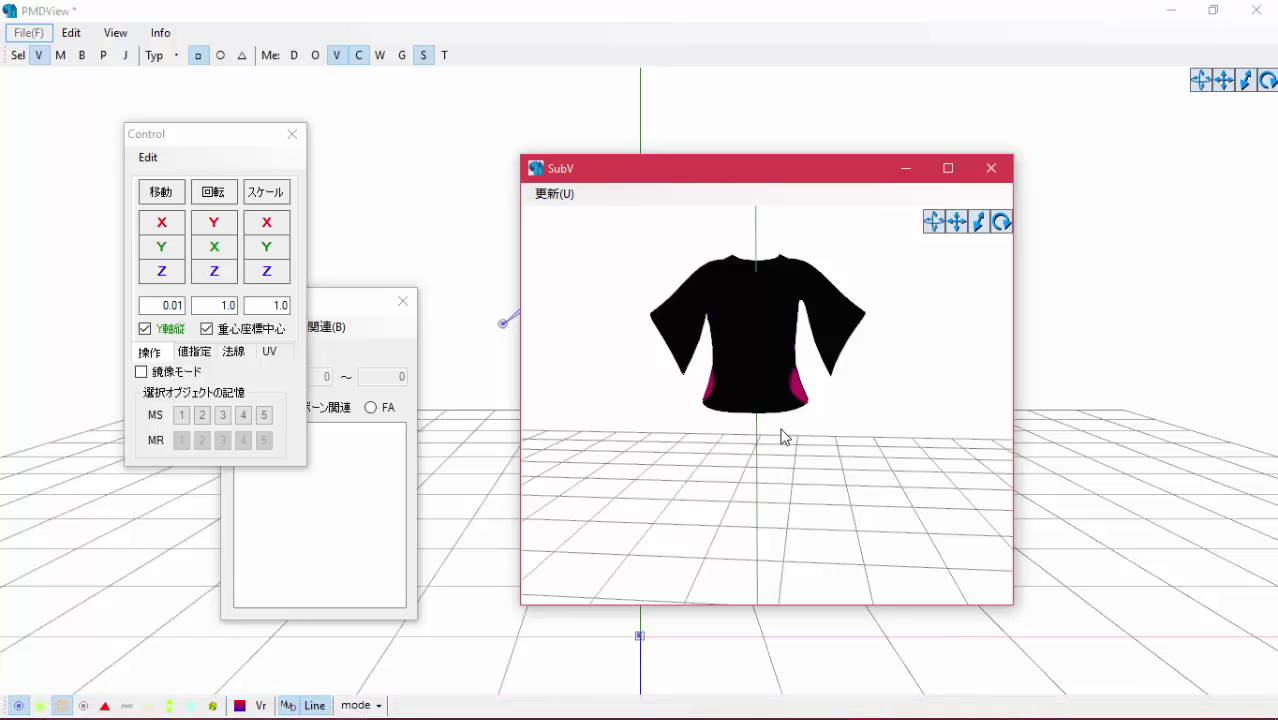
right_click_drag(782, 436, 713, 385)
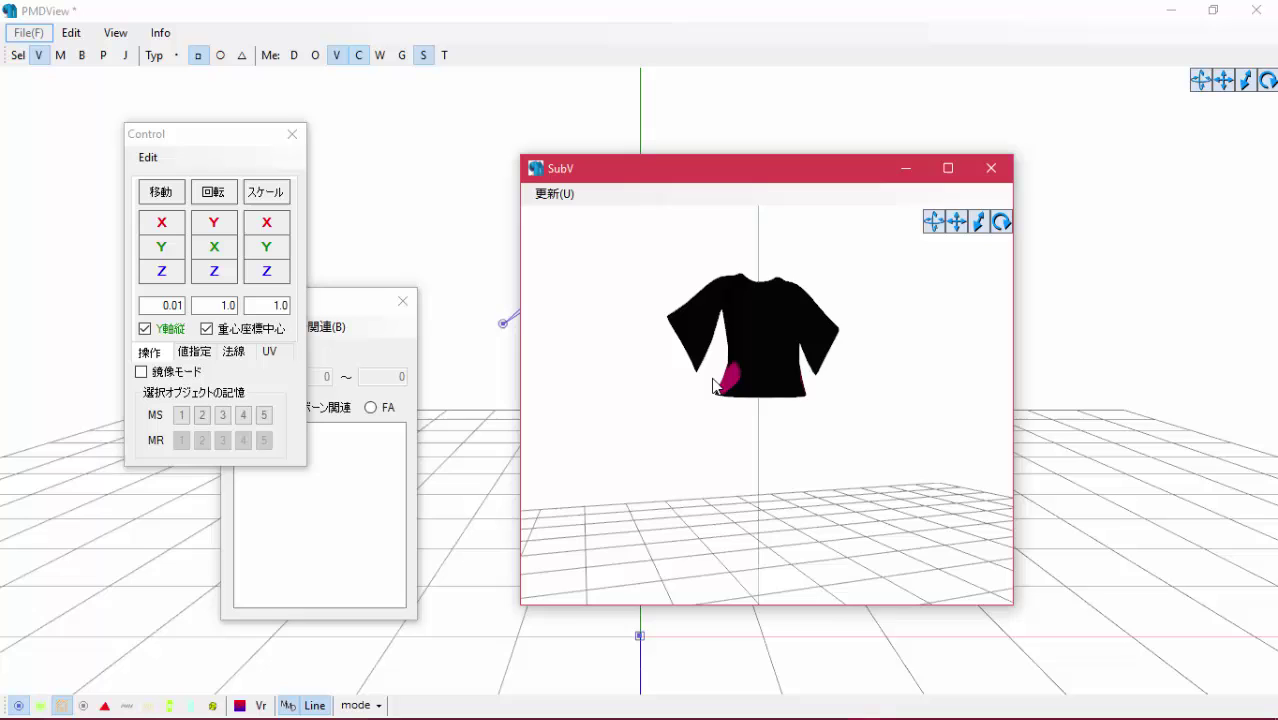
right_click_drag(752, 423, 793, 421)
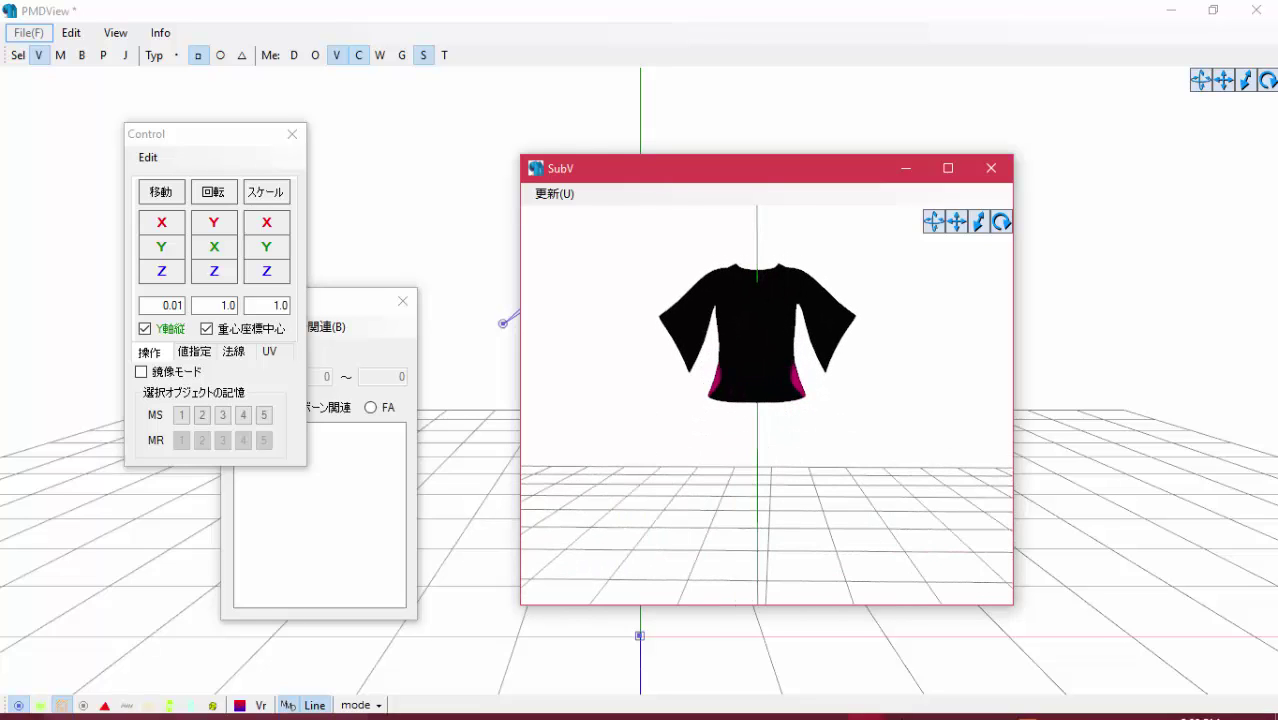
left_click(868, 702)
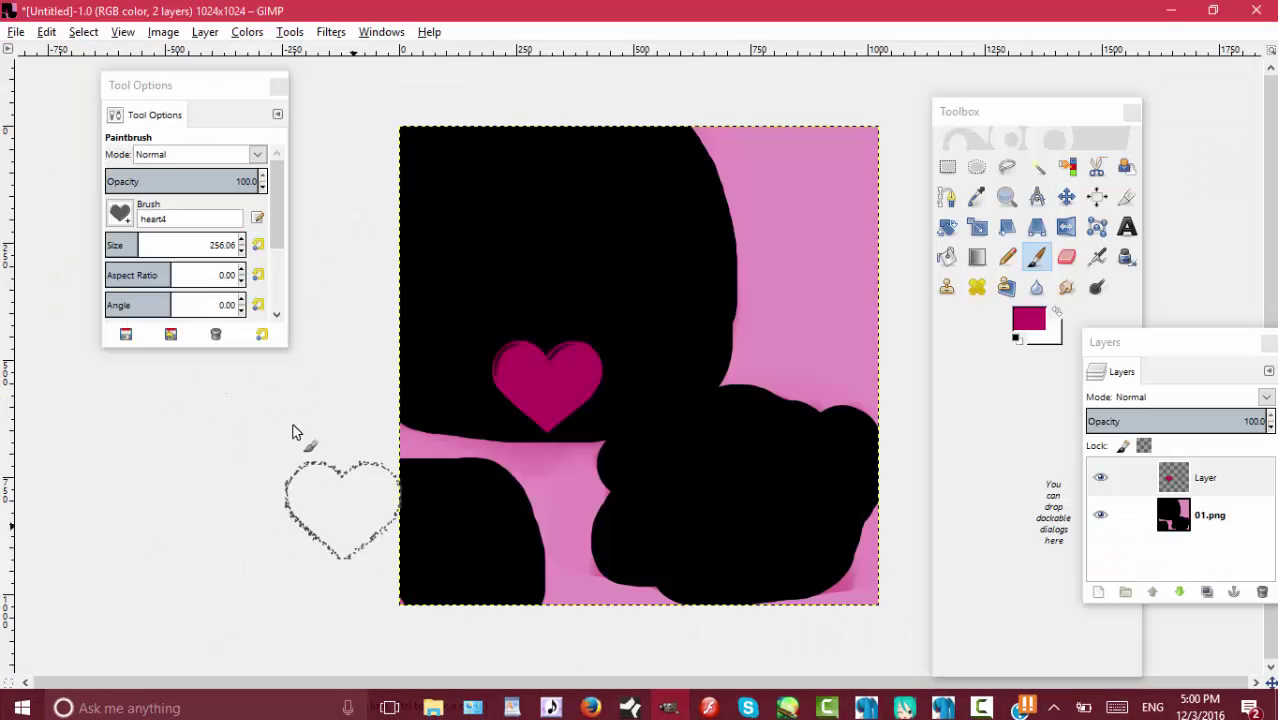
Undo the heart, restore the empty layer, and stamp the heart in the top-left corner
left_click(46, 31)
left_click(88, 18)
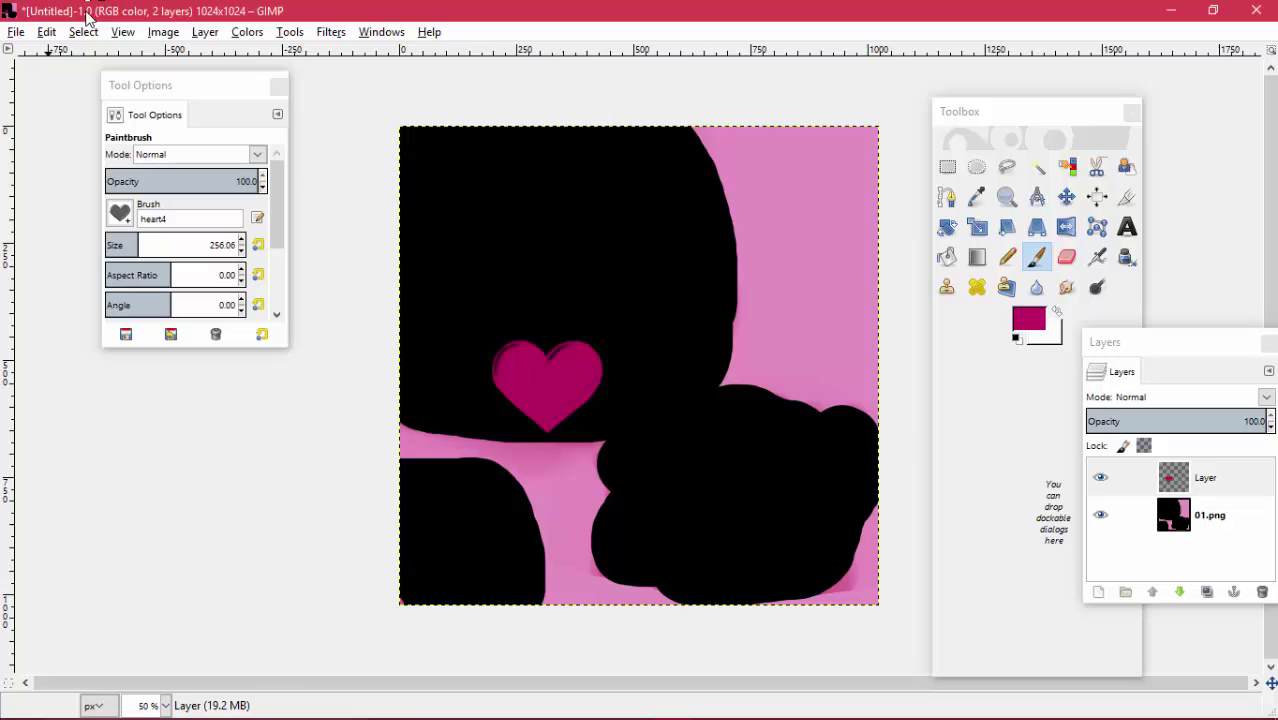
key("ctrl+z")
key("ctrl+z")
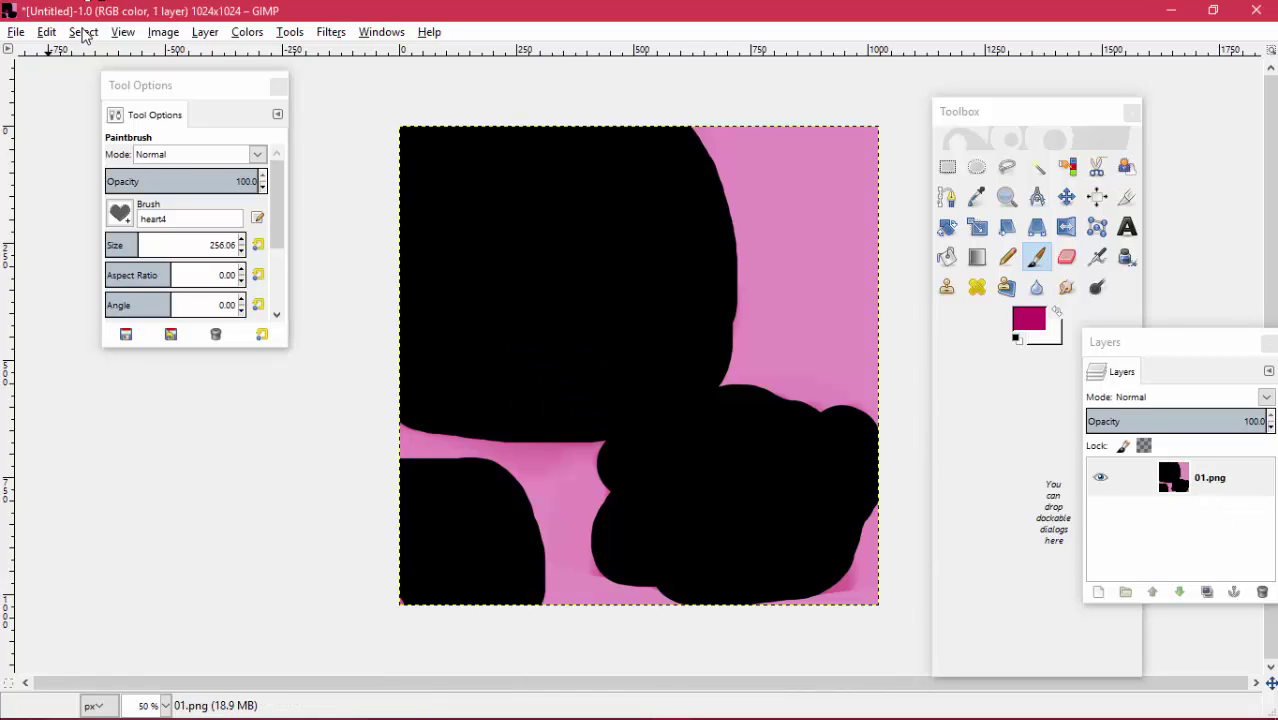
key("ctrl+y")
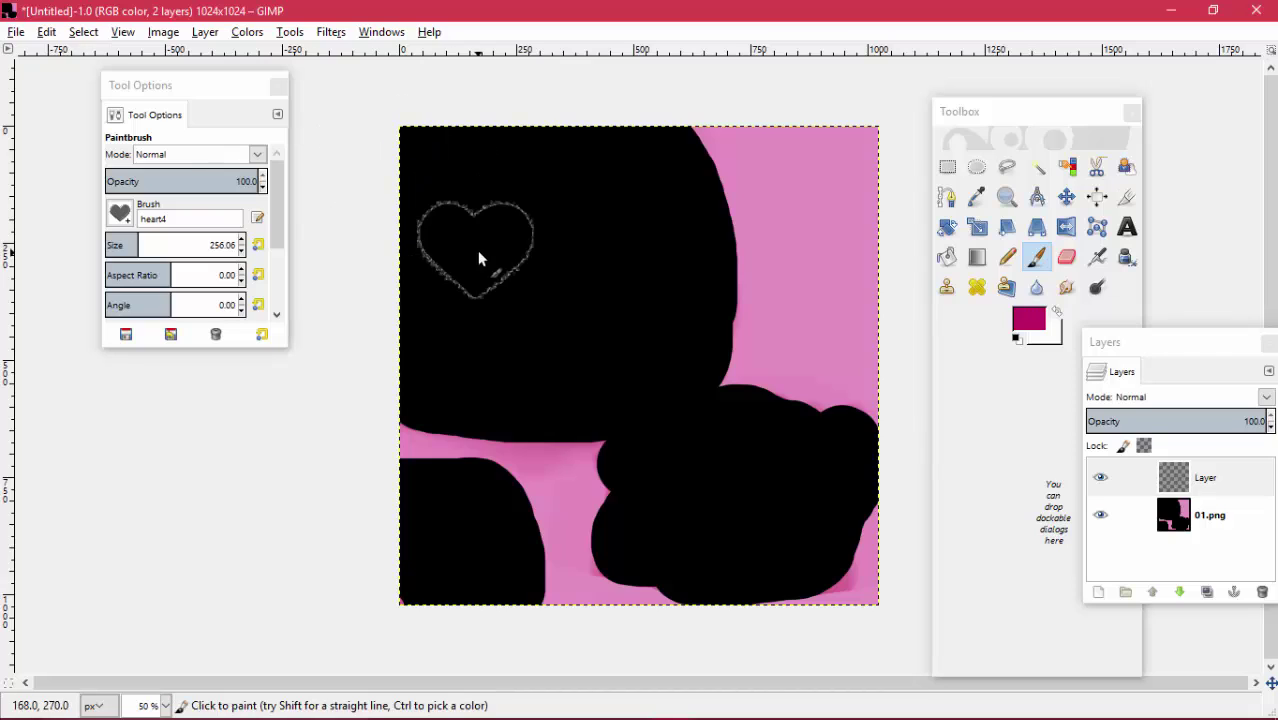
left_click(463, 188)
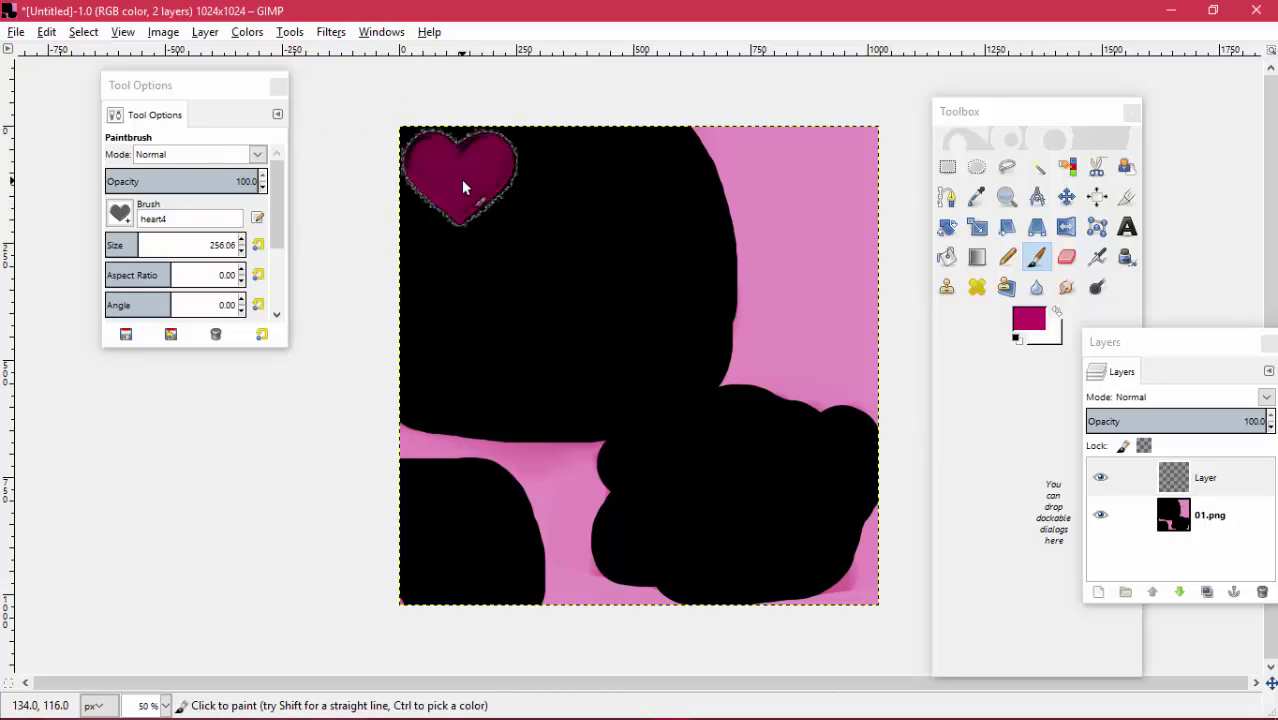
Re-export the image over practice.png, replacing it with the PNG settings
left_click(16, 31)
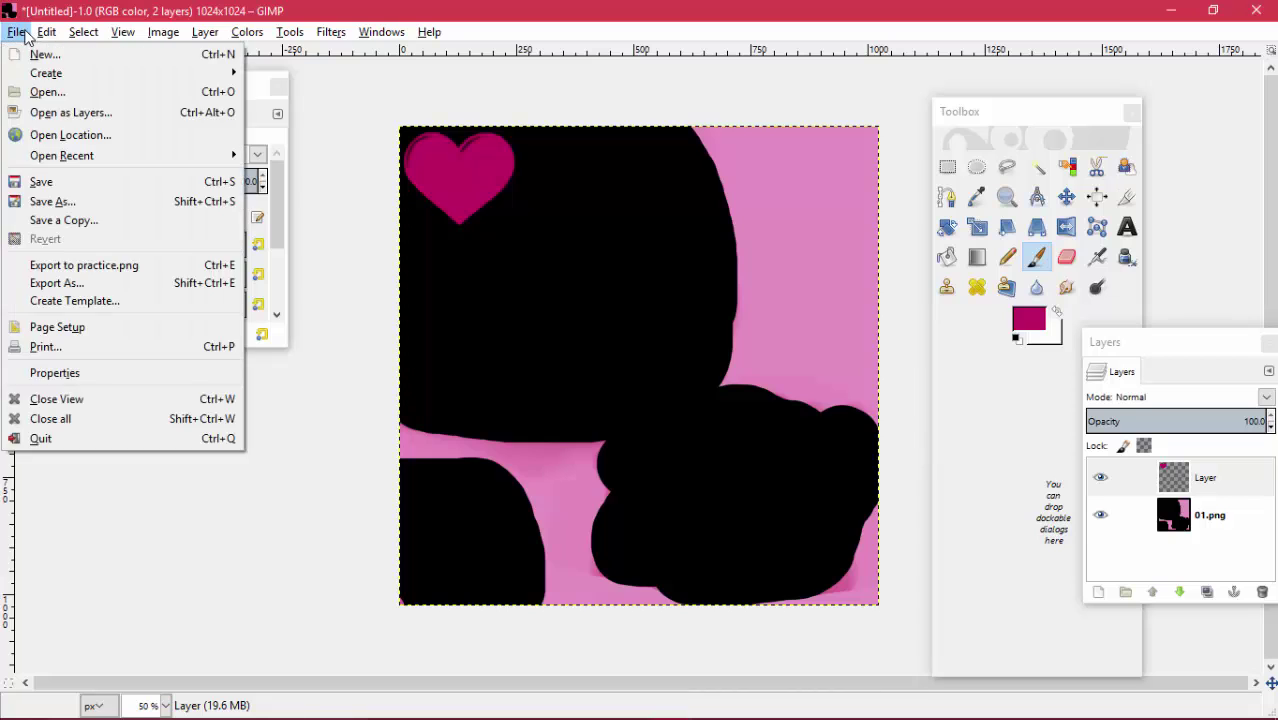
left_click(57, 283)
left_click(552, 205)
left_click(1031, 685)
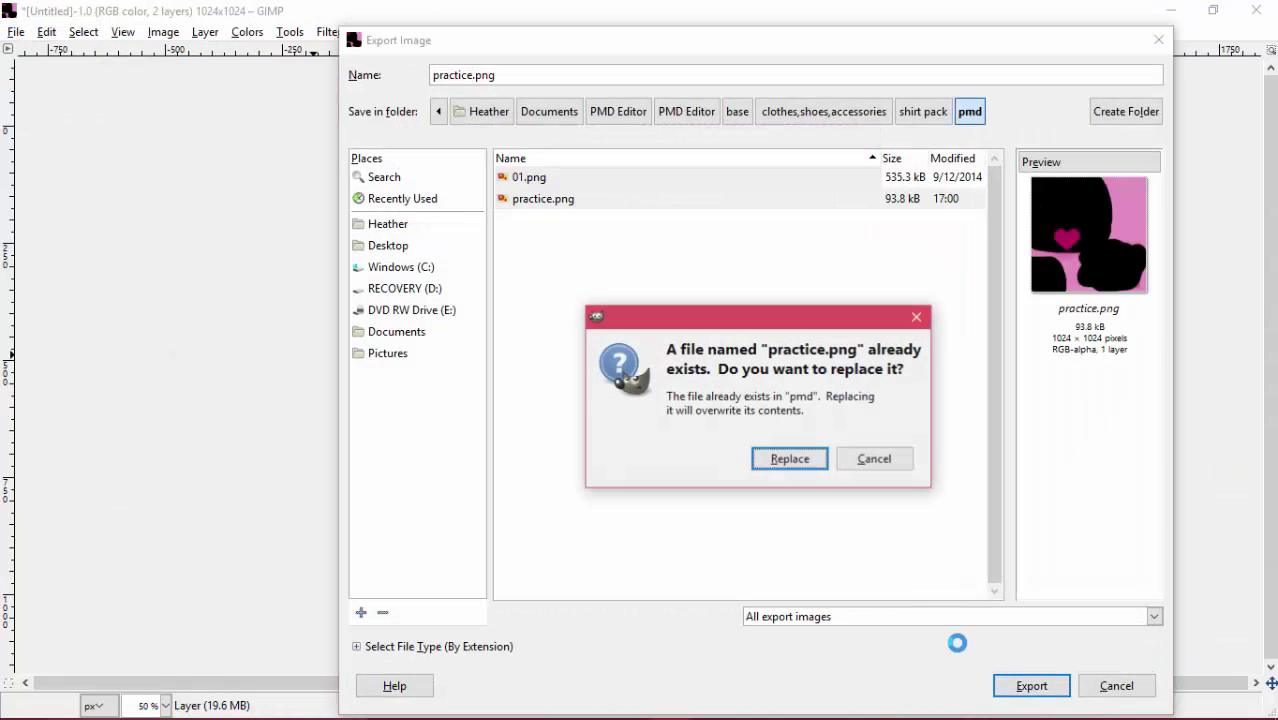
left_click(786, 460)
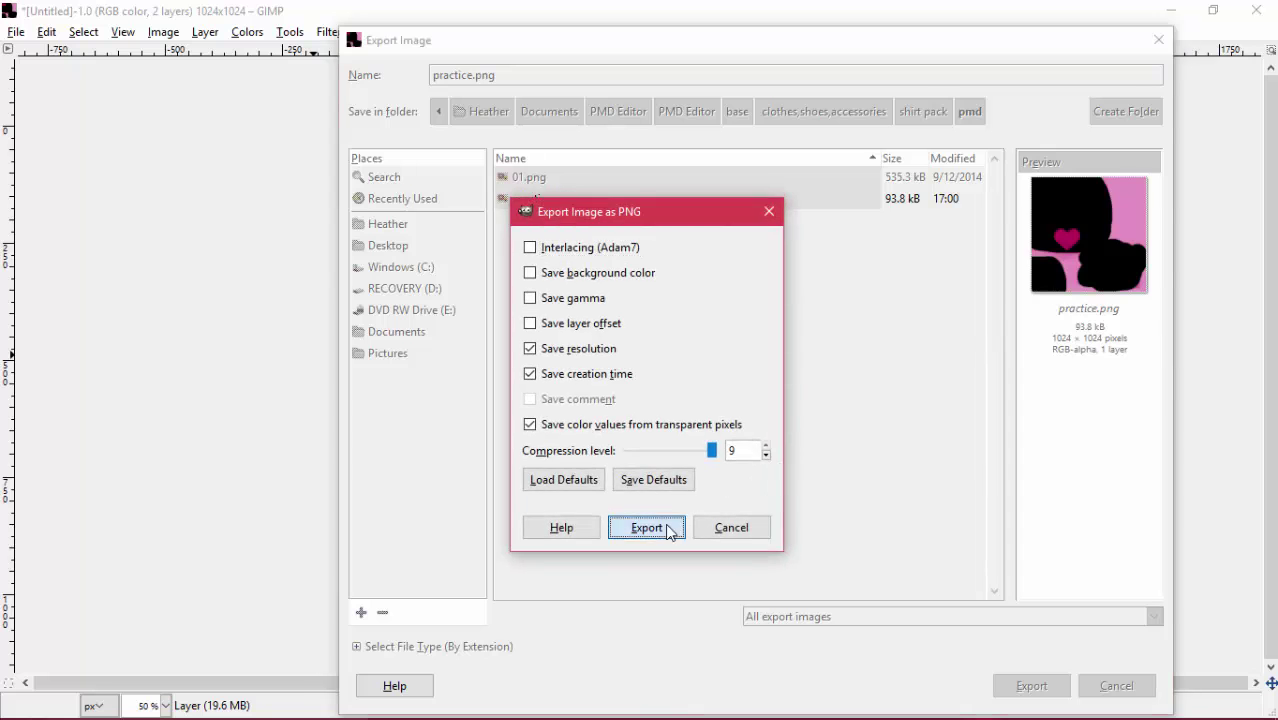
left_click(665, 527)
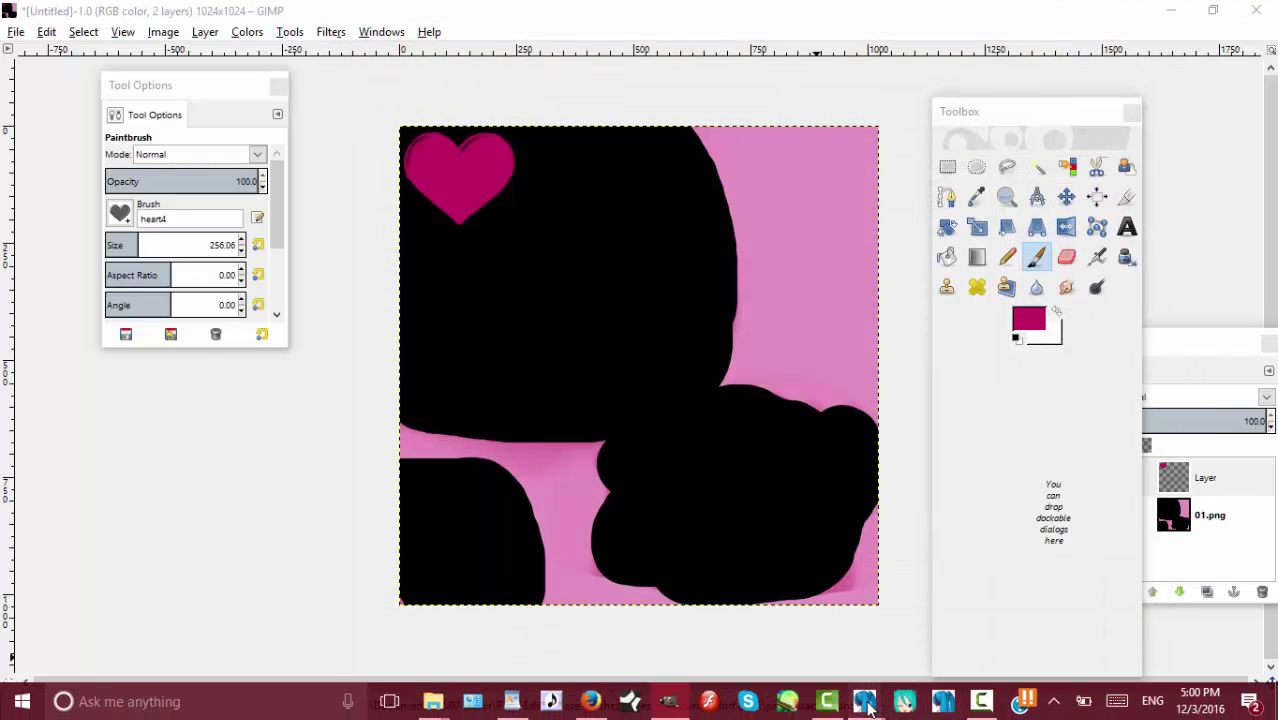
Refresh the PMDView preview with 更新(U), orbit to check the chest heart, then return to GIMP
left_click(943, 702)
left_click(956, 600)
left_click(556, 194)
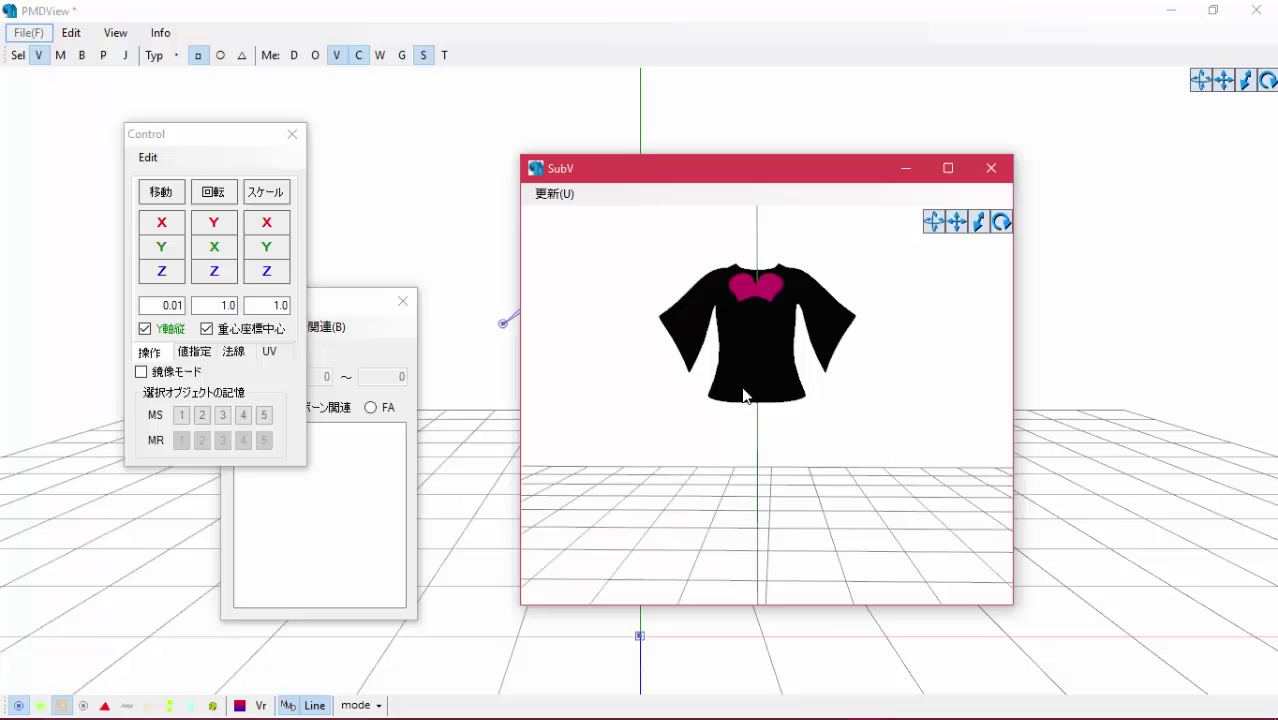
right_click_drag(743, 395, 783, 347)
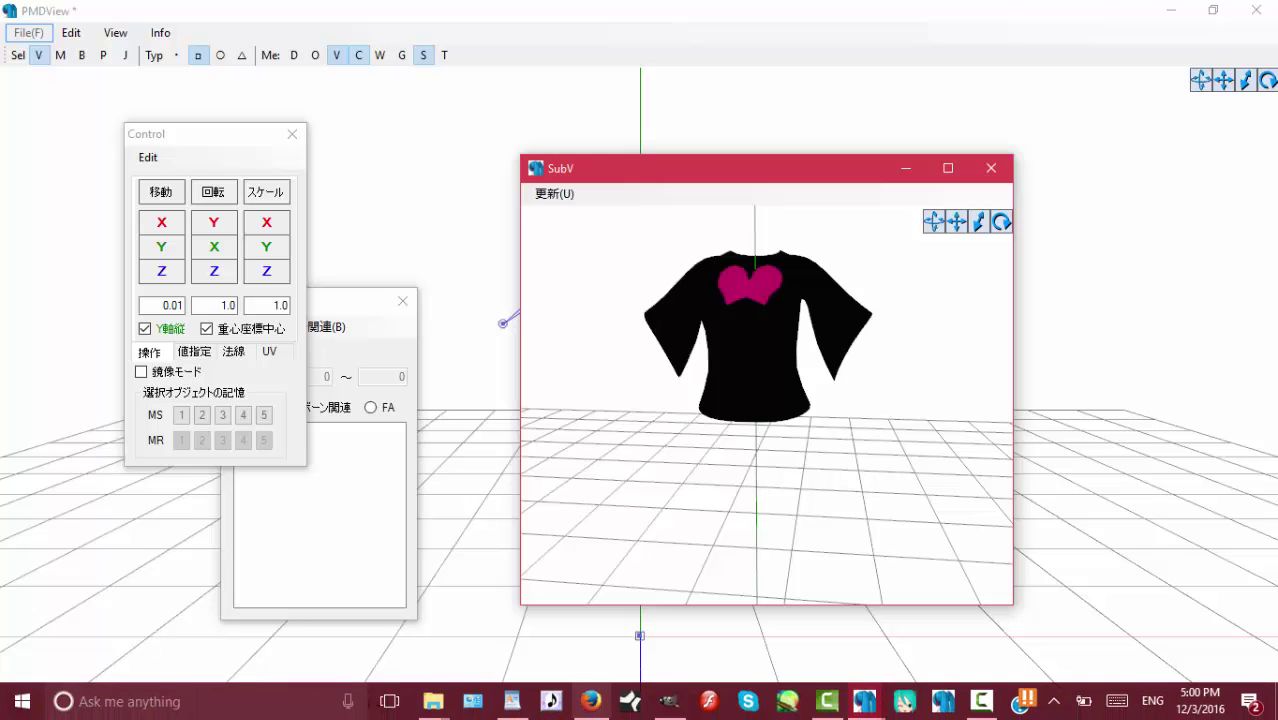
left_click(669, 705)
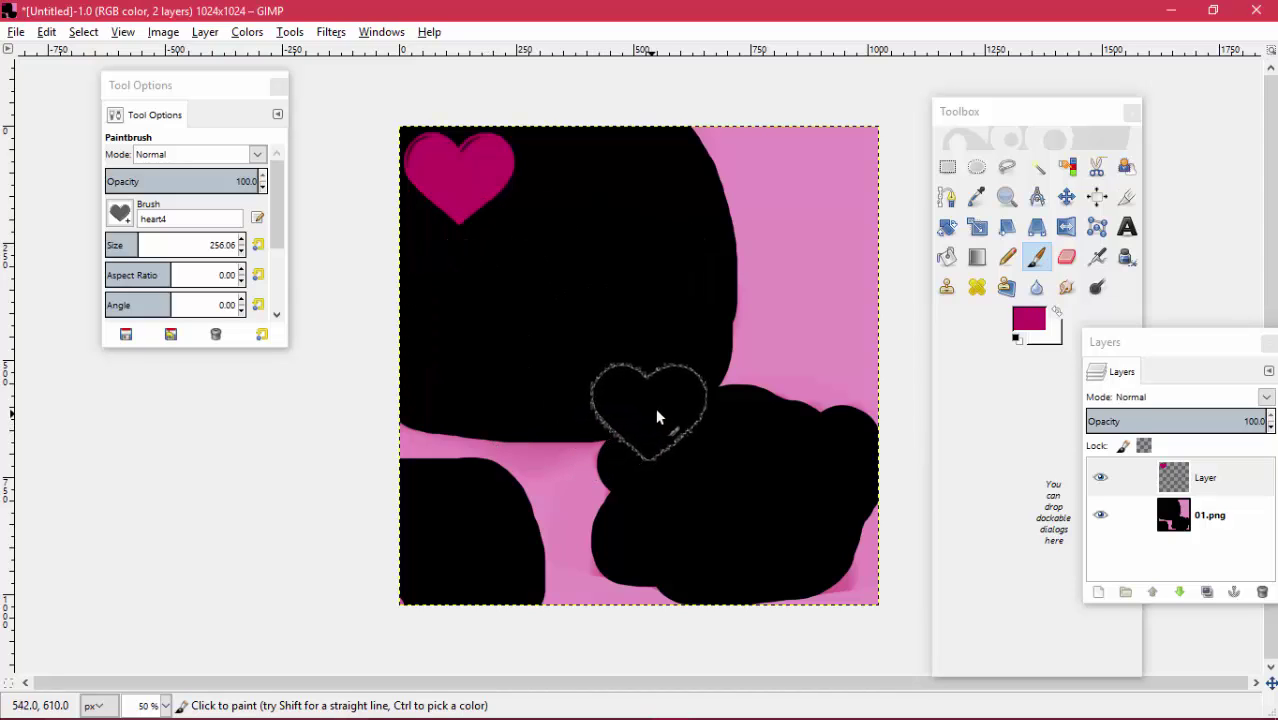
Discard the practice image and drag face_MikuAp.tga from the video folder into GIMP
left_click(1256, 10)
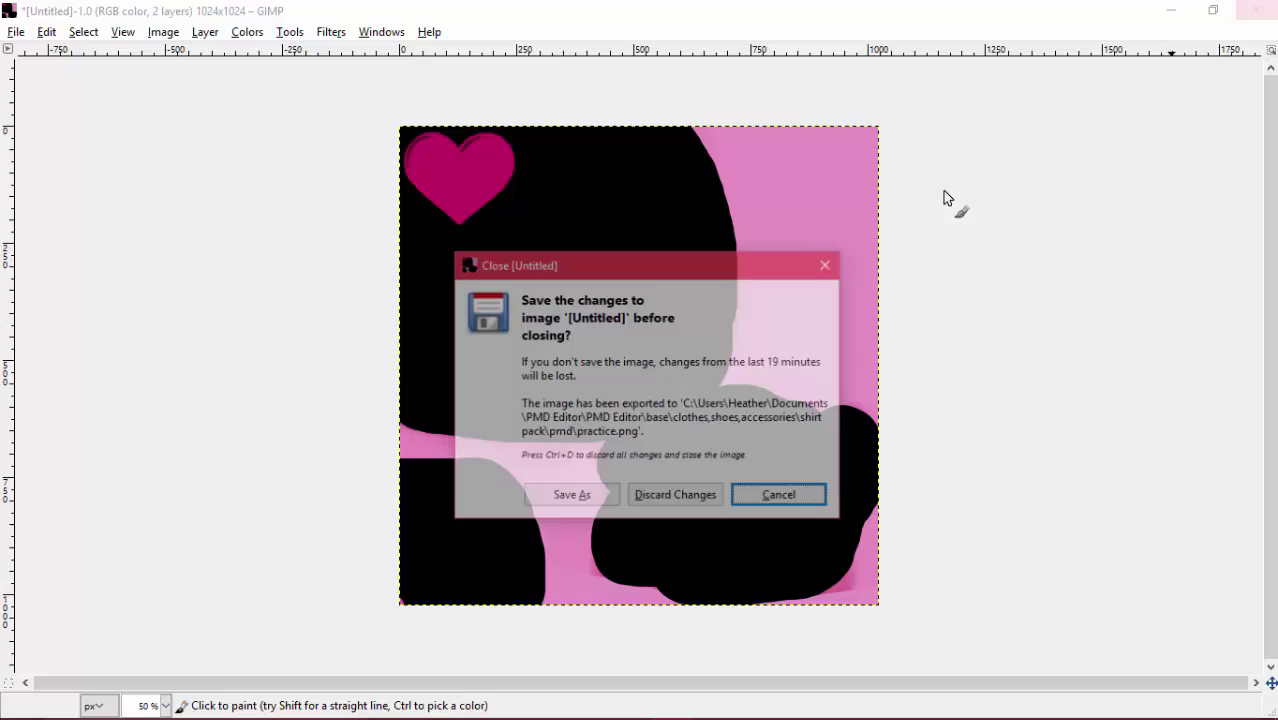
left_click(676, 494)
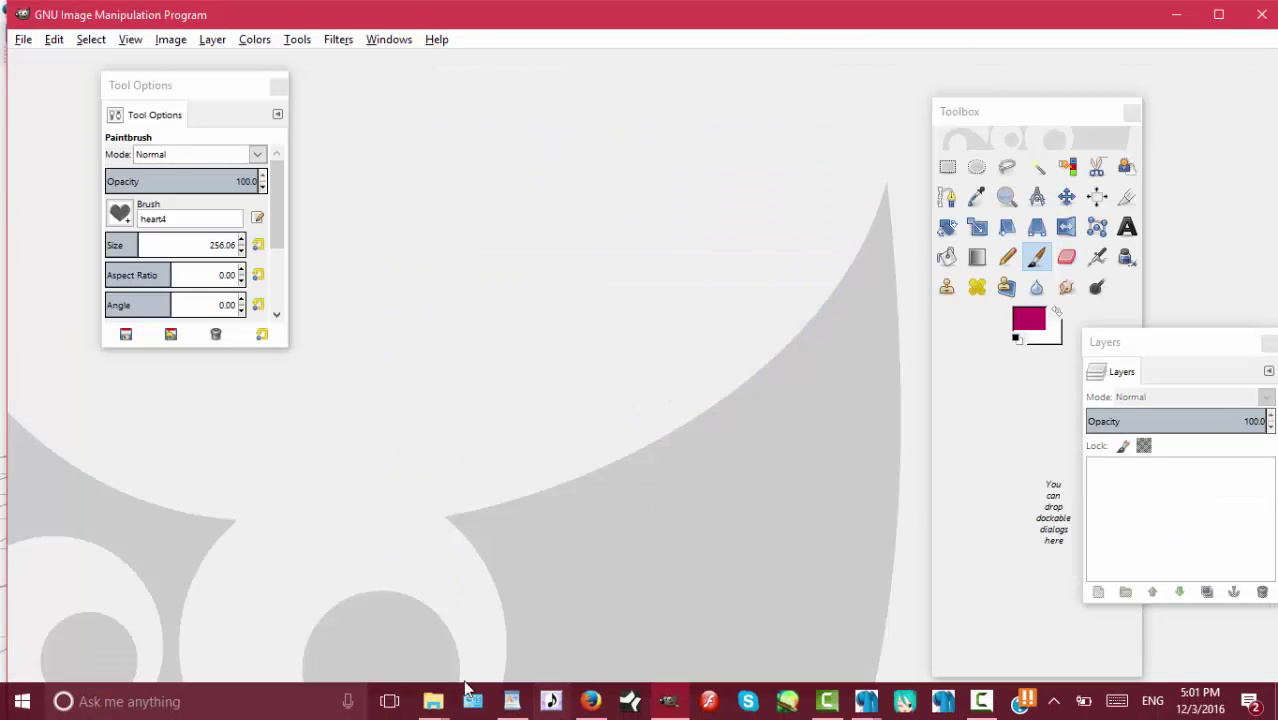
left_click(432, 702)
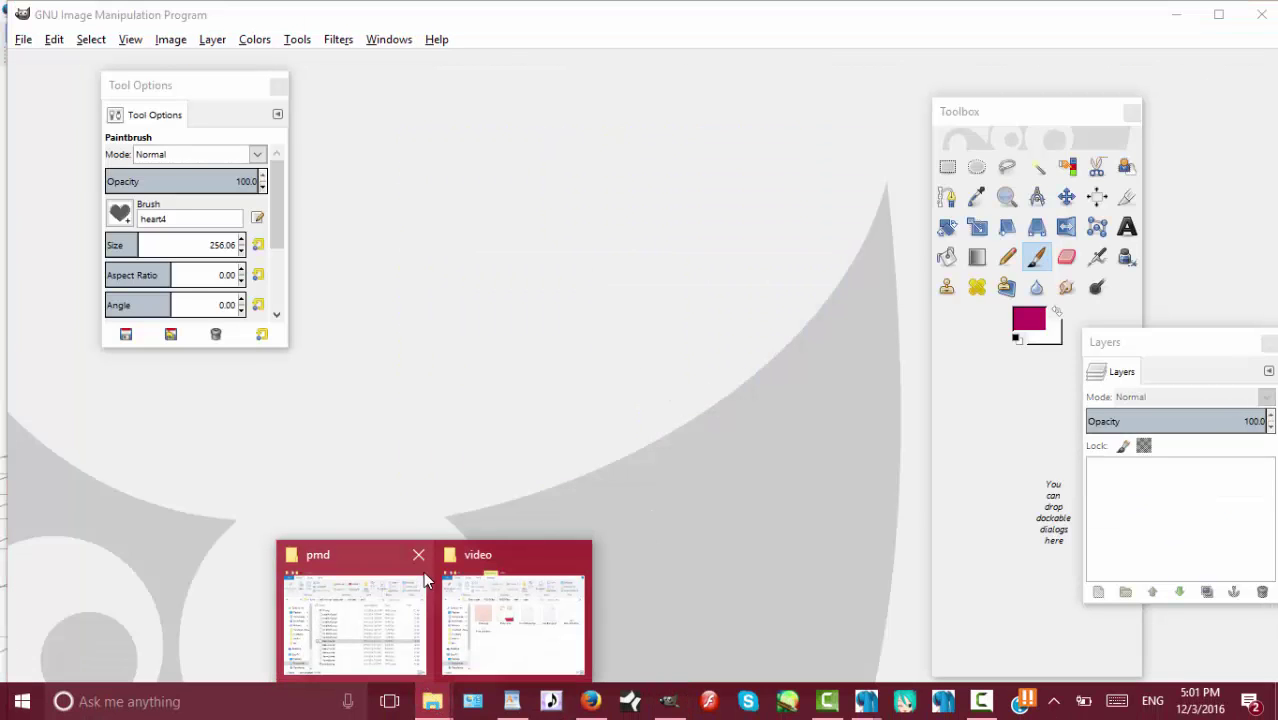
left_click(418, 554)
left_click(424, 615)
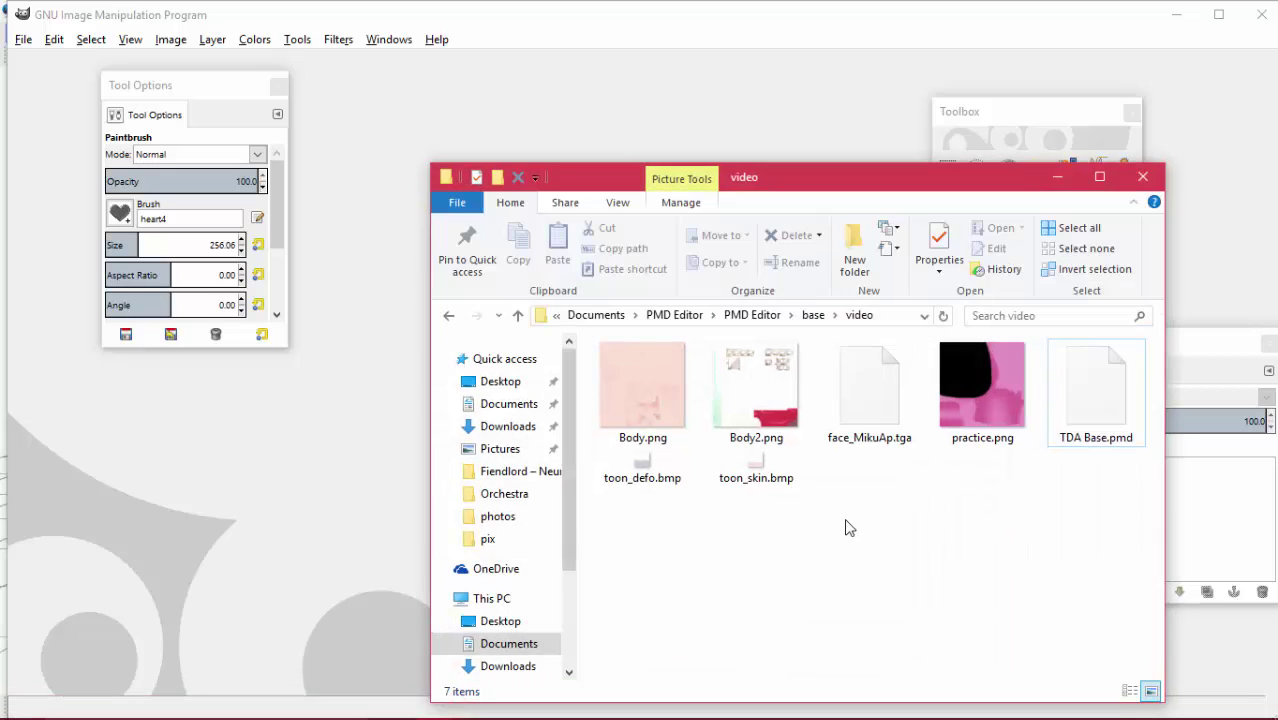
left_click_drag(890, 183, 865, 114)
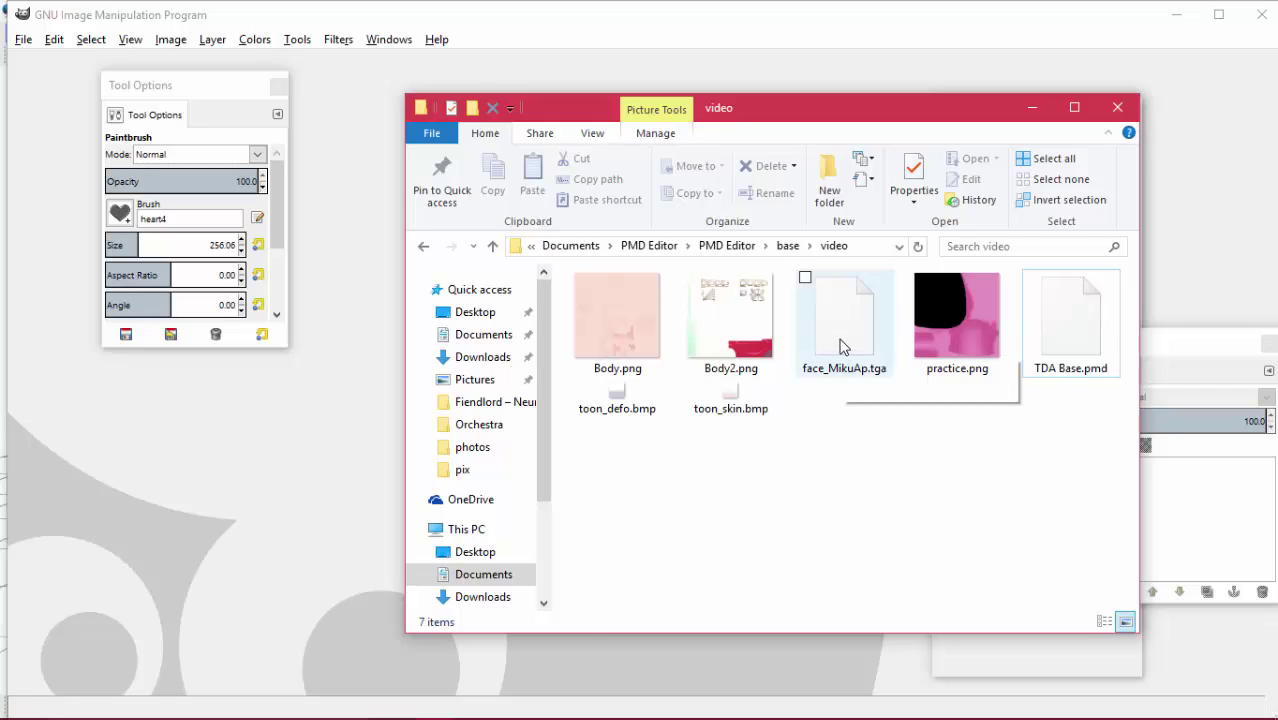
left_click_drag(844, 312, 298, 487)
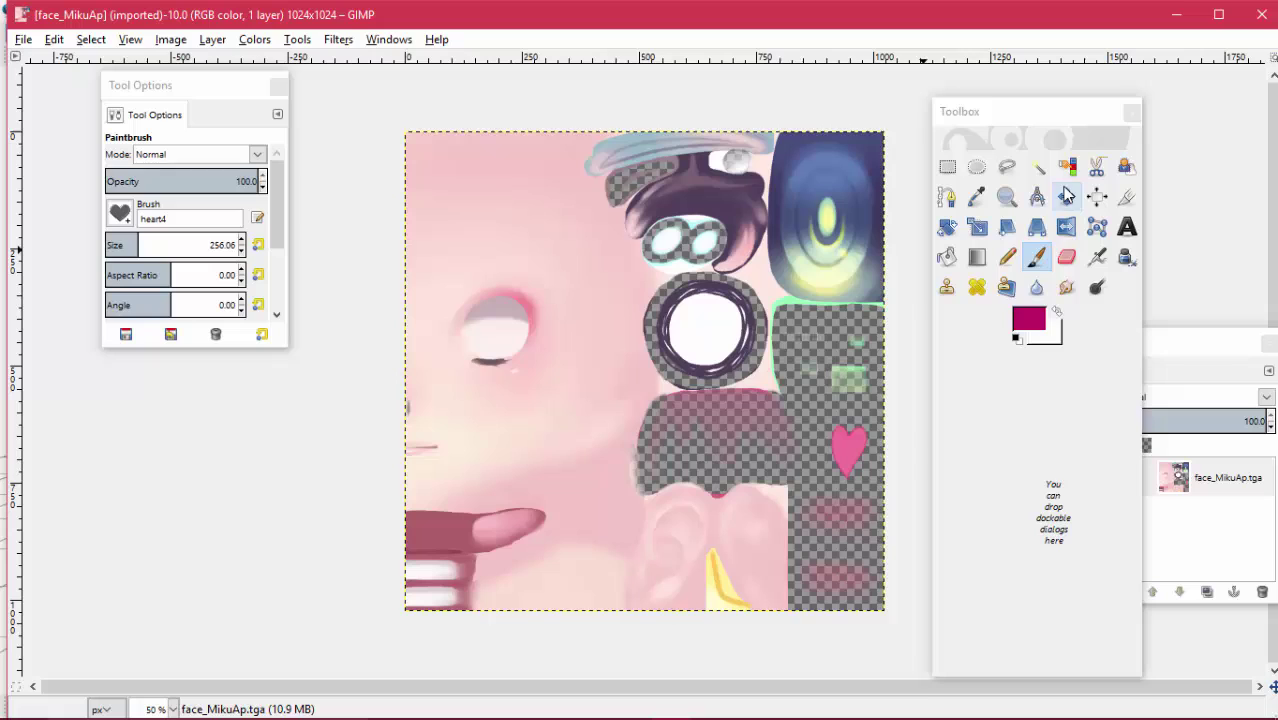
Switch to the 2. Hardness 100 brush and make black the foreground colour
left_click(119, 213)
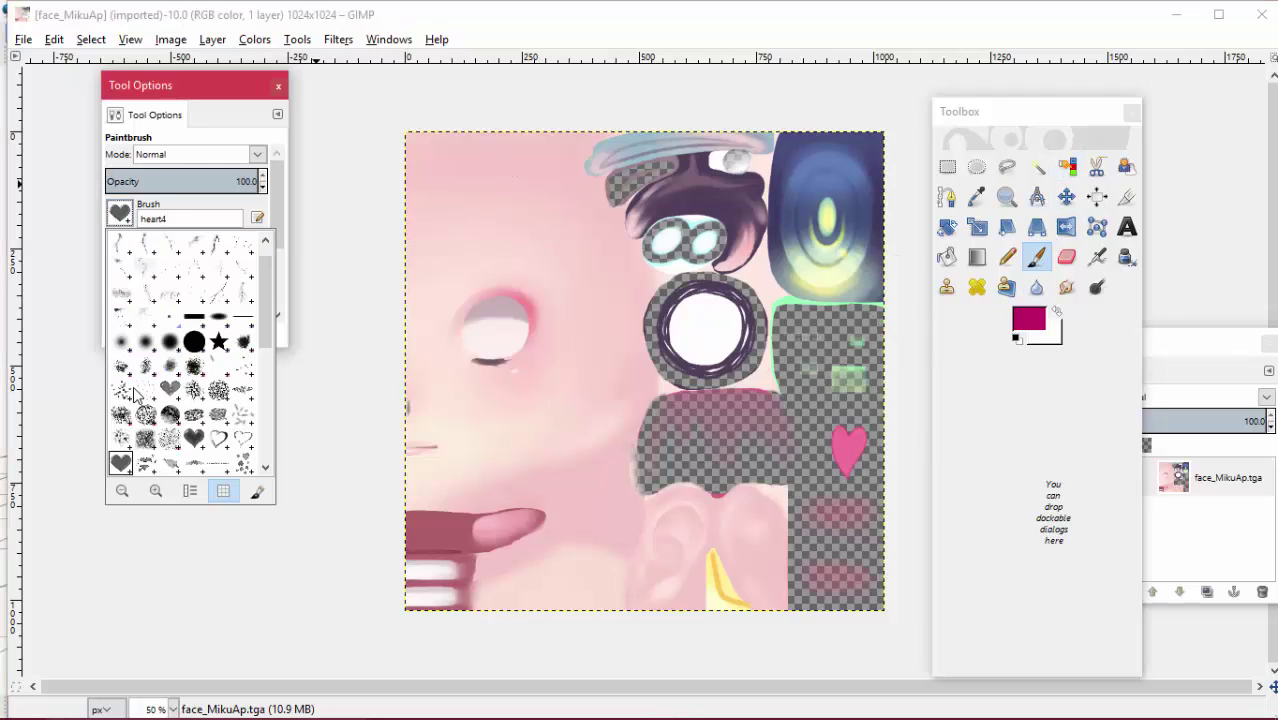
left_click(170, 342)
left_click(119, 213)
left_click(194, 342)
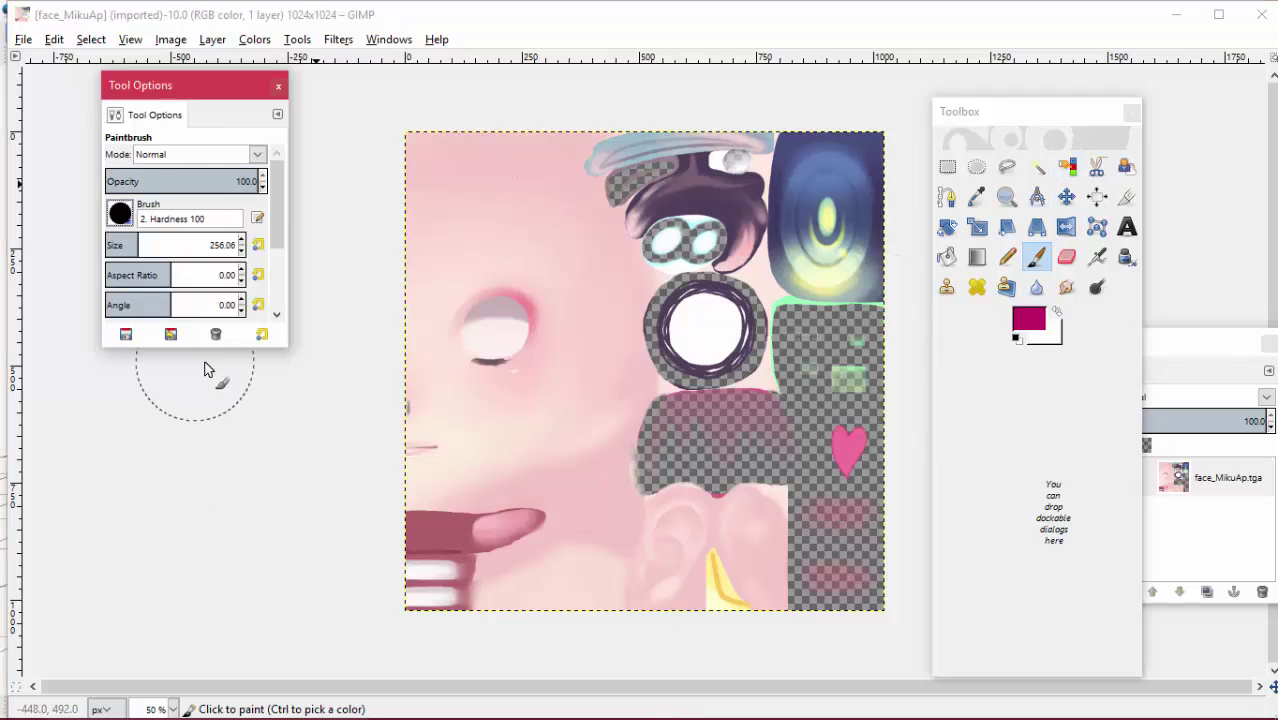
left_click(1020, 320)
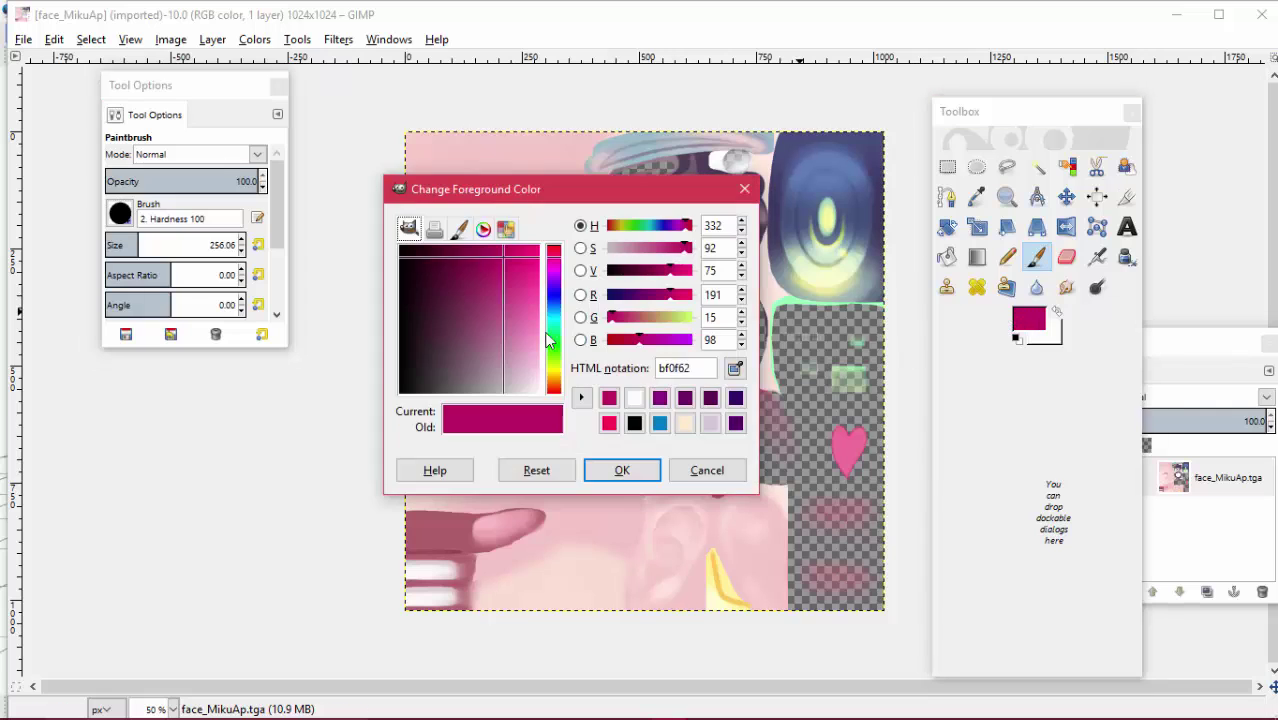
left_click_drag(530, 335, 322, 251)
left_click(621, 470)
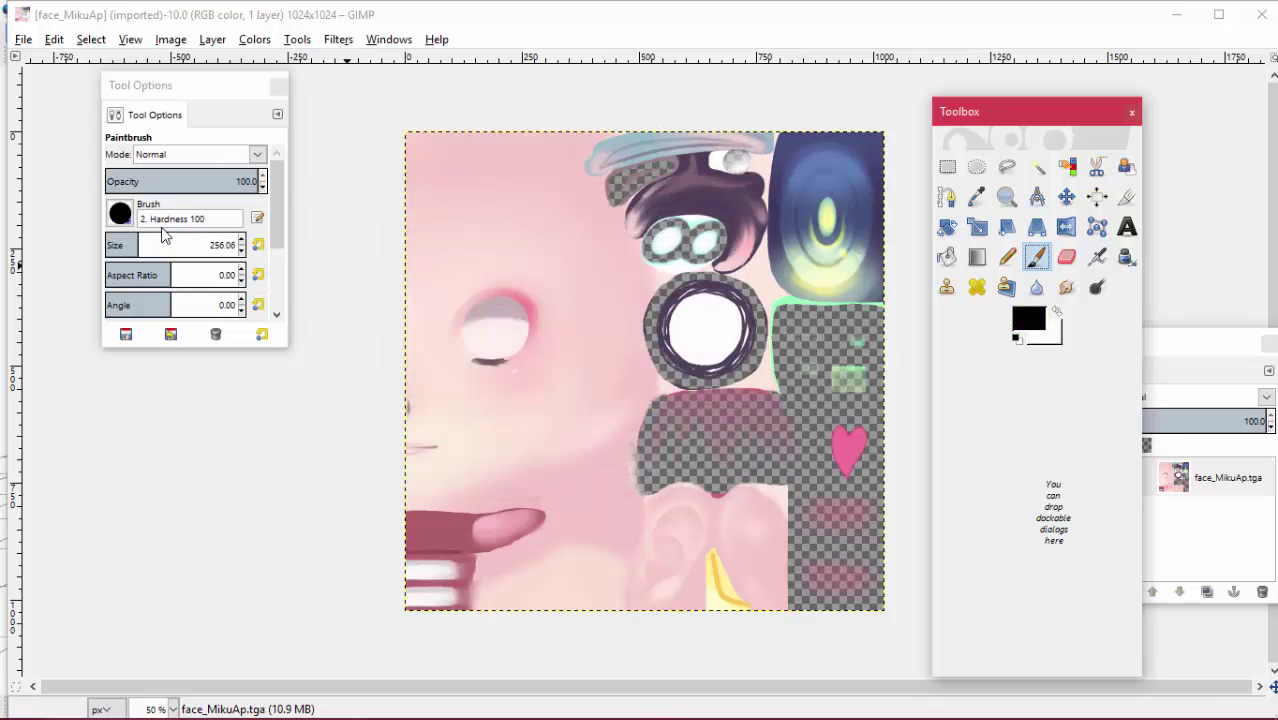
Shrink the brush and paint a thick black band across the top of the hair
left_click_drag(136, 247, 117, 247)
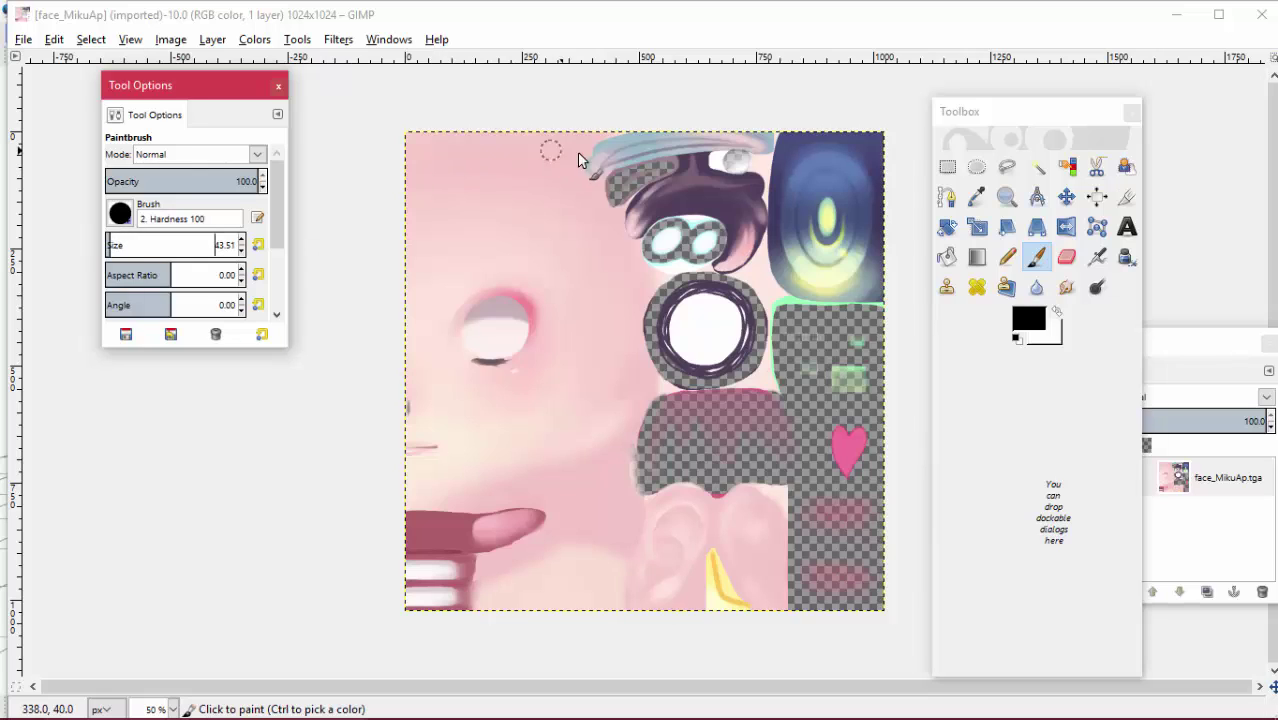
mouse_move(596, 172)
left_mouse_down()
mouse_move(636, 148)
mouse_move(770, 150)
left_mouse_up()
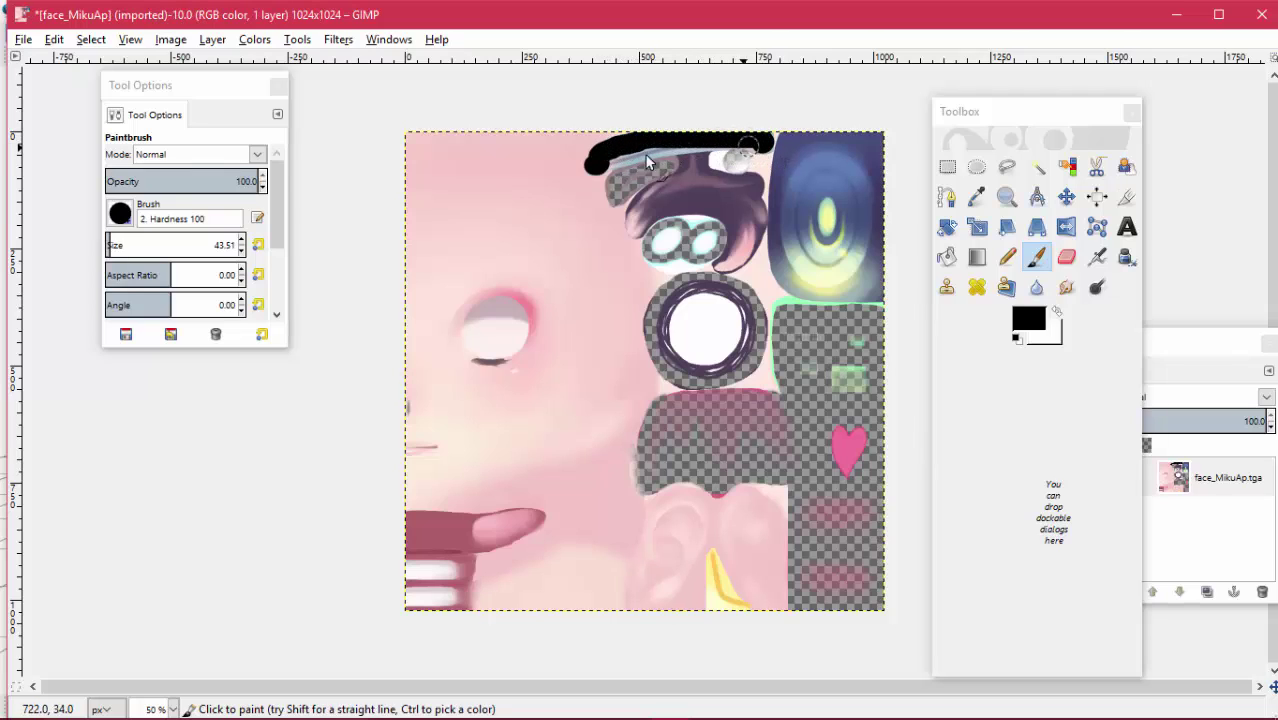
left_click_drag(611, 165, 645, 155)
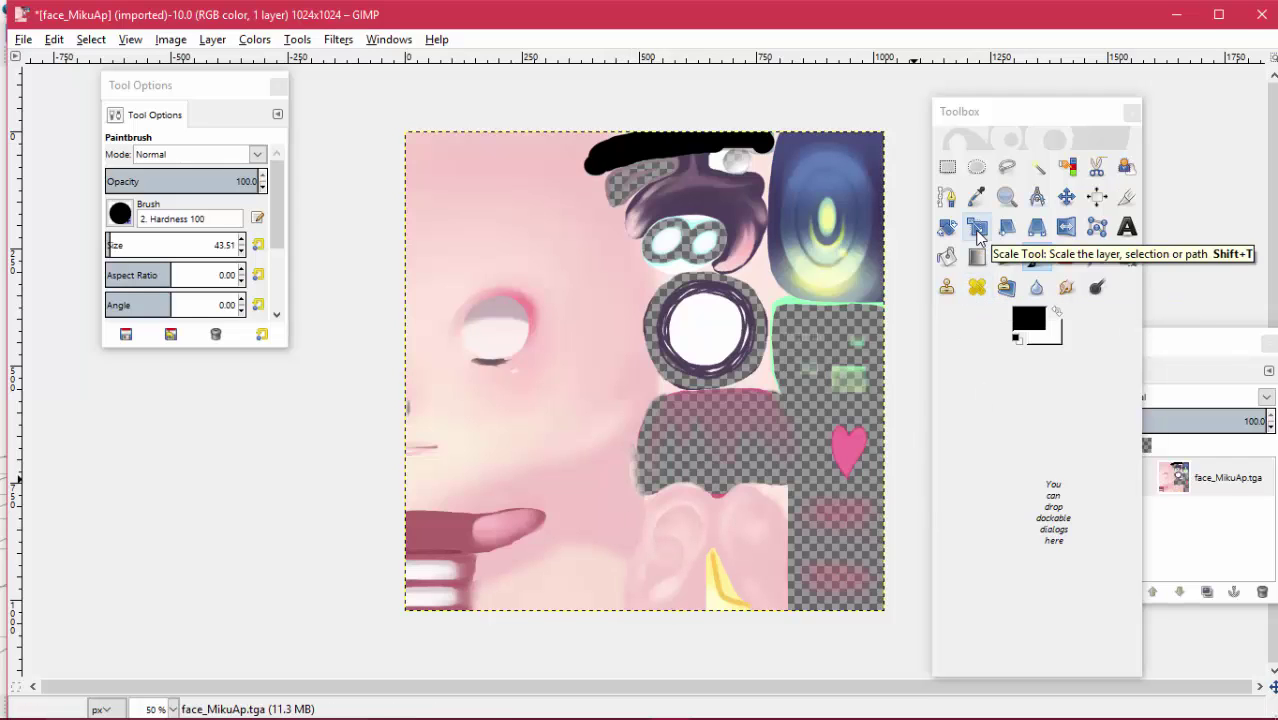
Paint the top-right blue and yellow area over in saturated red
left_click(1028, 318)
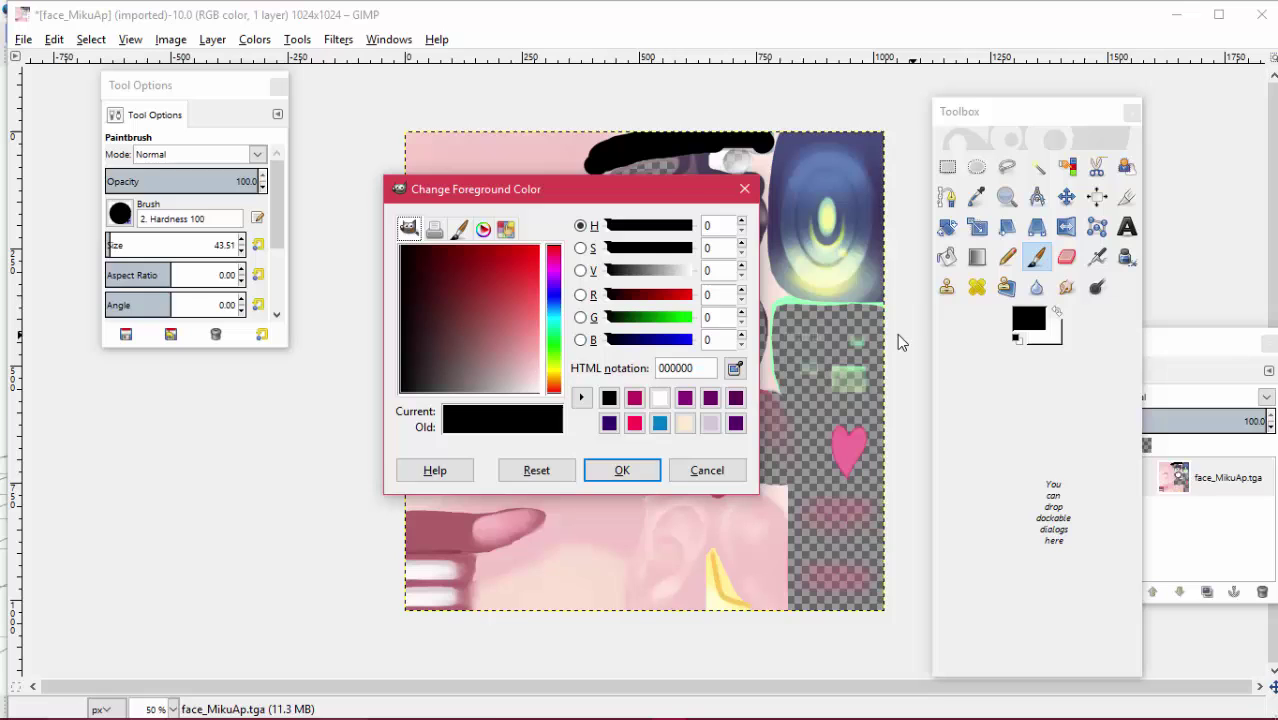
left_click_drag(495, 325, 536, 262)
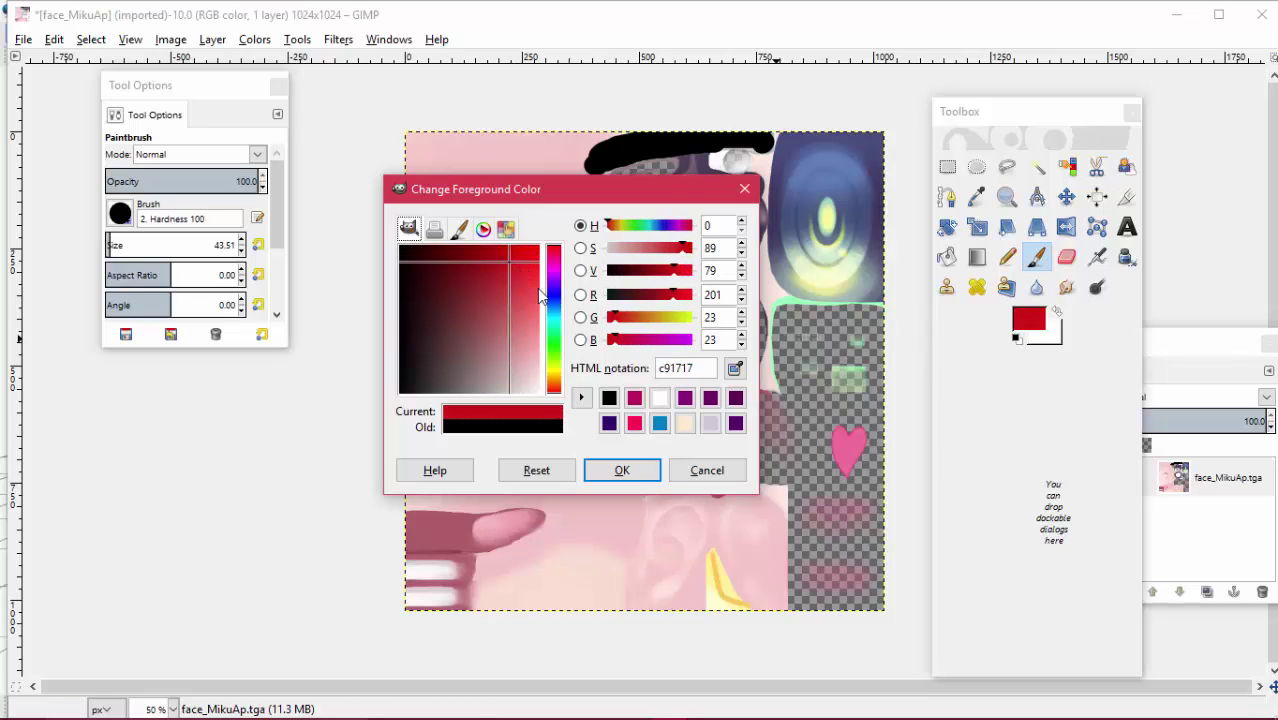
left_click(621, 470)
mouse_move(805, 141)
left_mouse_down()
mouse_move(804, 228)
mouse_move(822, 225)
mouse_move(857, 152)
mouse_move(888, 127)
mouse_move(888, 160)
left_mouse_up()
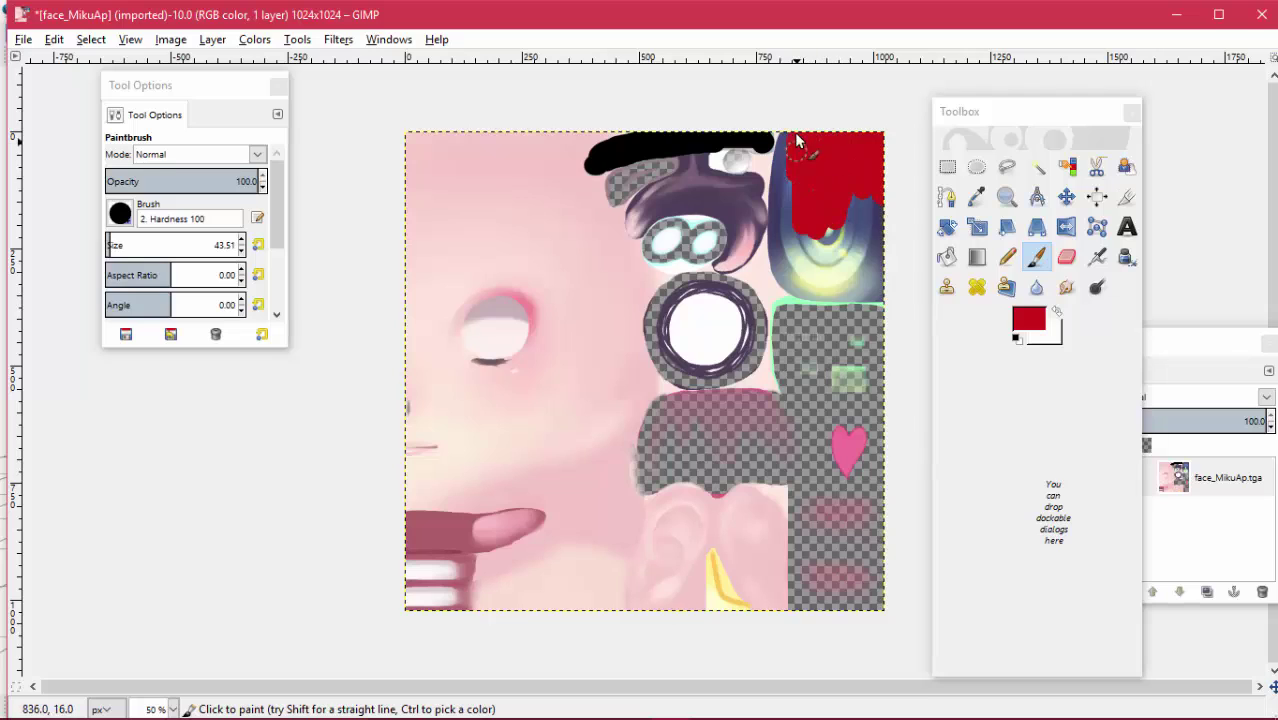
mouse_move(785, 212)
left_mouse_down()
mouse_move(805, 238)
mouse_move(806, 214)
mouse_move(795, 236)
mouse_move(844, 175)
mouse_move(860, 179)
mouse_move(873, 218)
left_mouse_up()
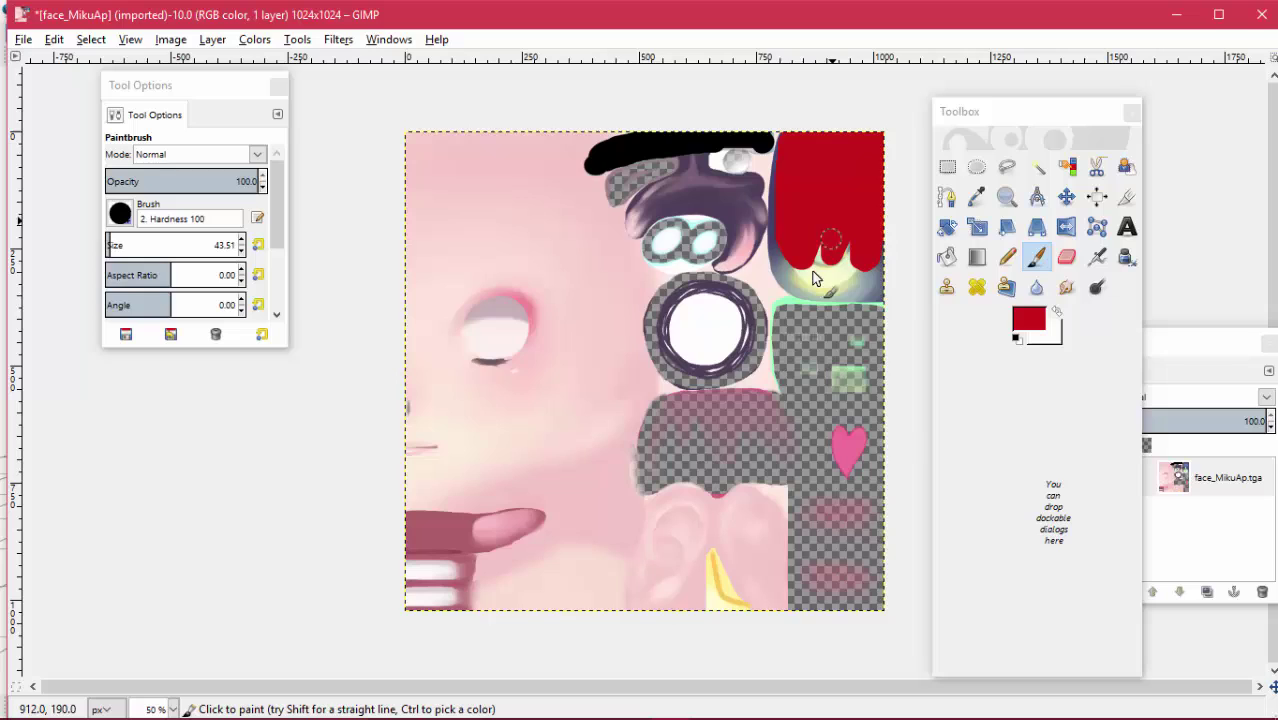
left_click_drag(813, 278, 790, 212)
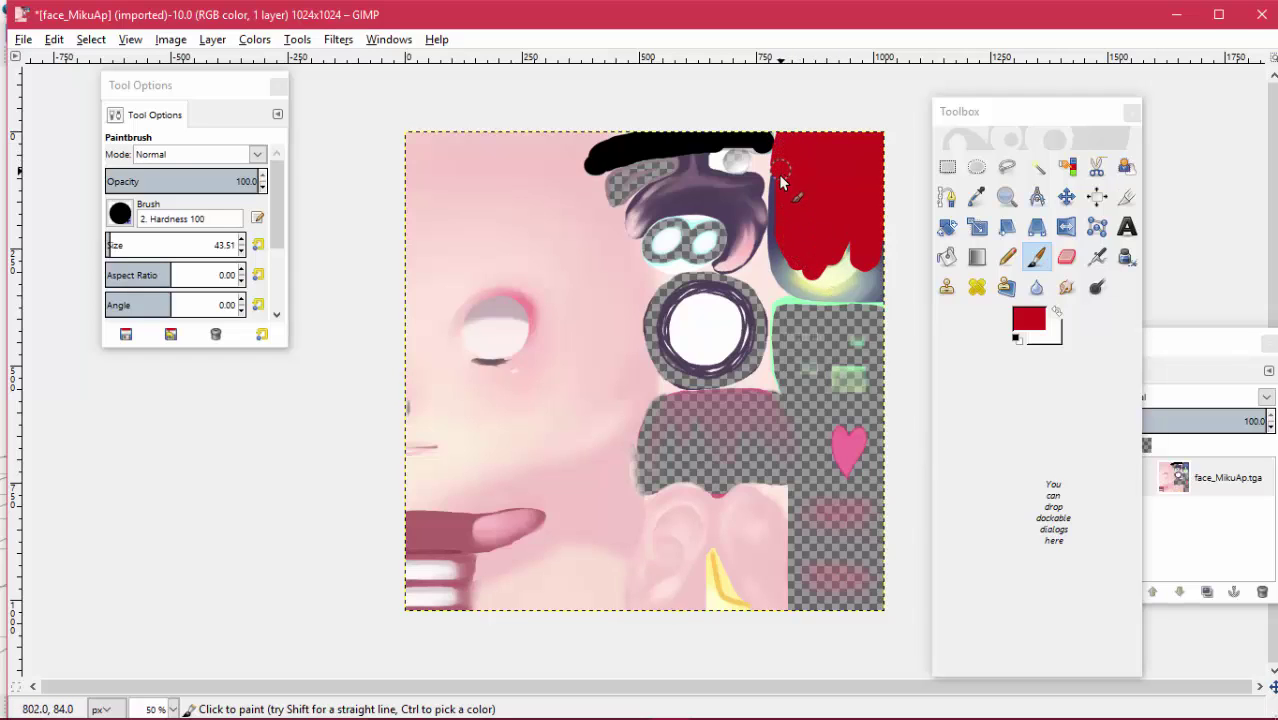
mouse_move(781, 243)
left_mouse_down()
mouse_move(805, 290)
mouse_move(841, 296)
mouse_move(900, 274)
mouse_move(854, 277)
mouse_move(825, 258)
mouse_move(855, 280)
mouse_move(819, 279)
mouse_move(800, 260)
mouse_move(791, 279)
mouse_move(776, 249)
mouse_move(786, 280)
left_mouse_up()
Switch the paint colour to black and dab a small dot inside the red area
left_click(1027, 322)
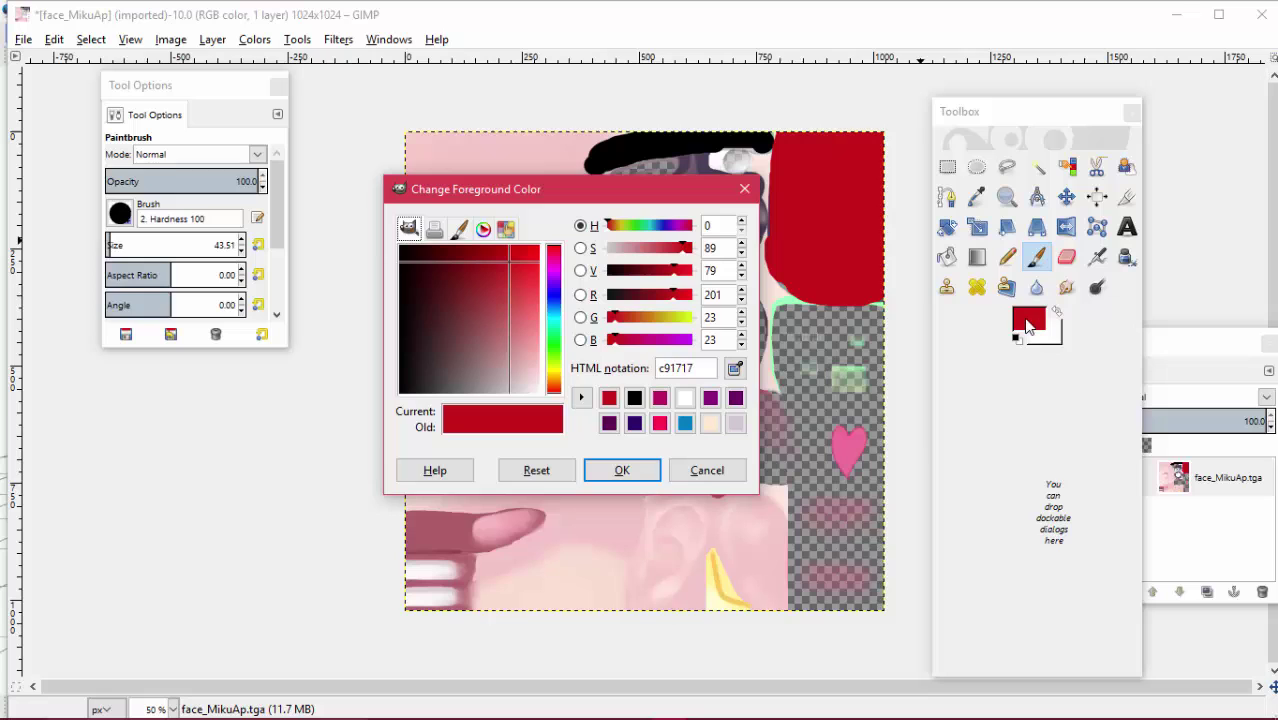
left_click(634, 398)
left_click(622, 470)
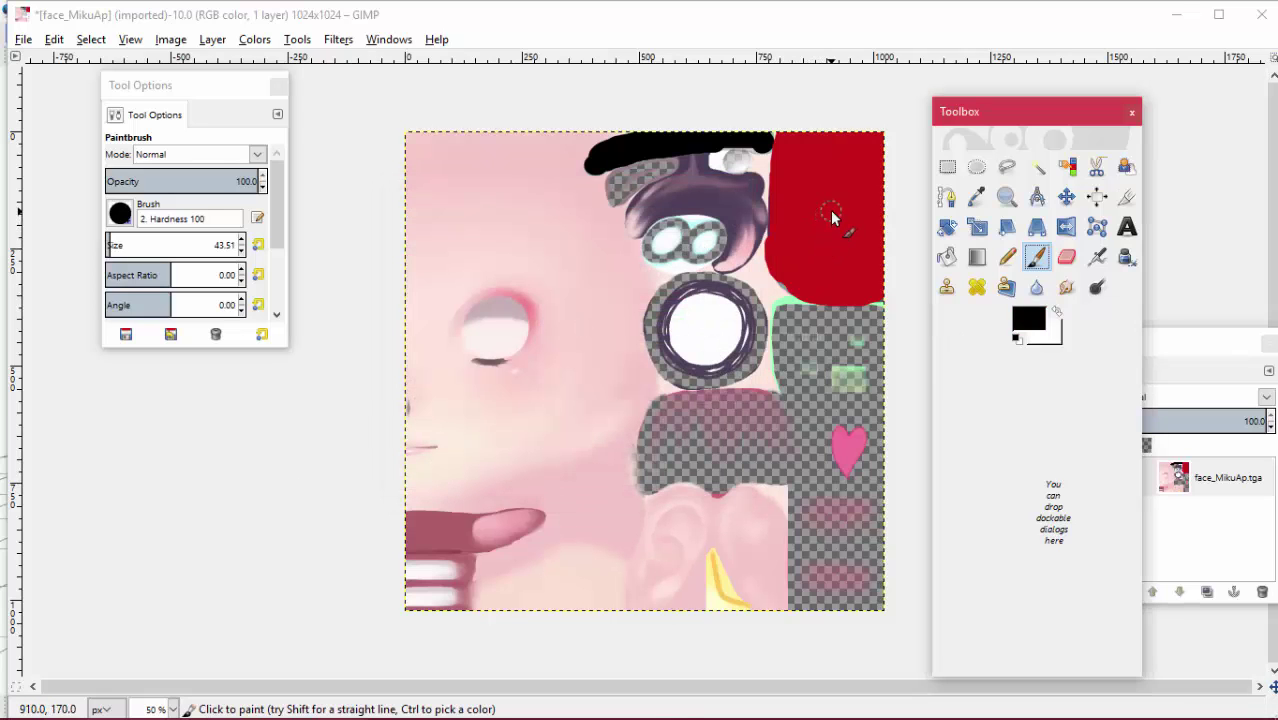
left_click(830, 211)
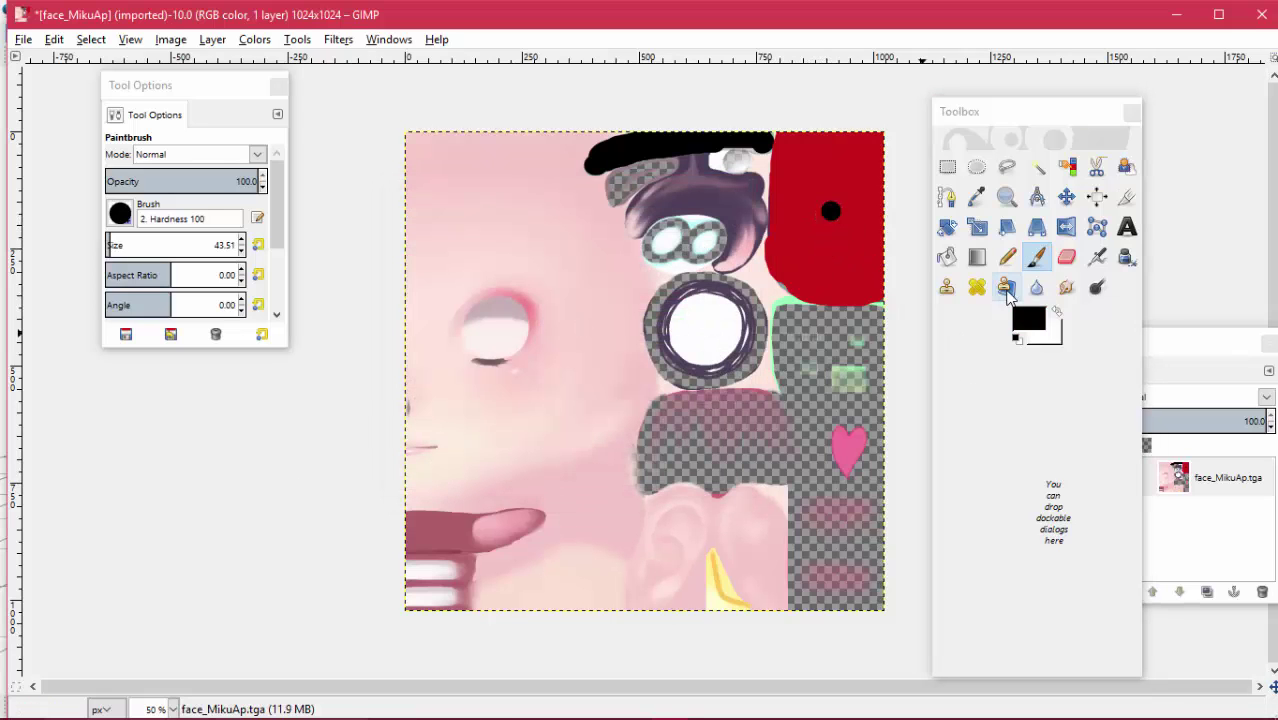
Try Dodge/Burn strokes on the red area, undoing the lightened bands
left_click(1096, 287)
left_click_drag(783, 145, 797, 145)
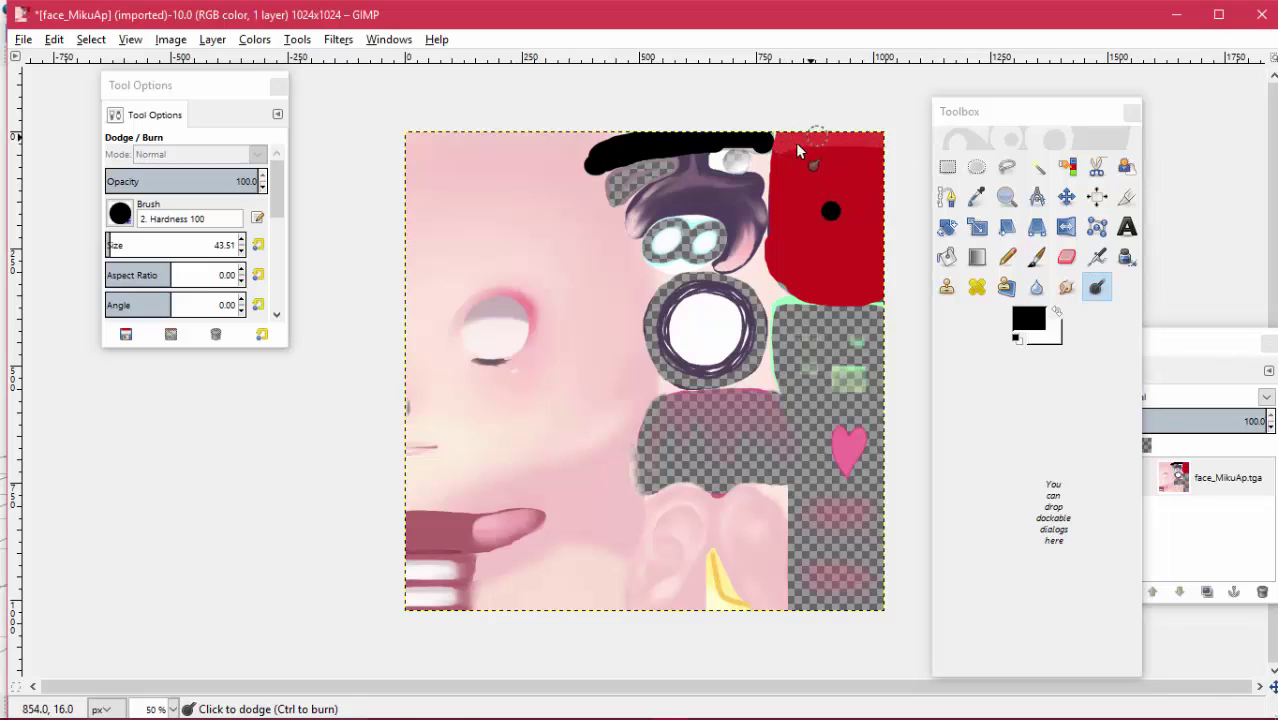
key("ctrl+z")
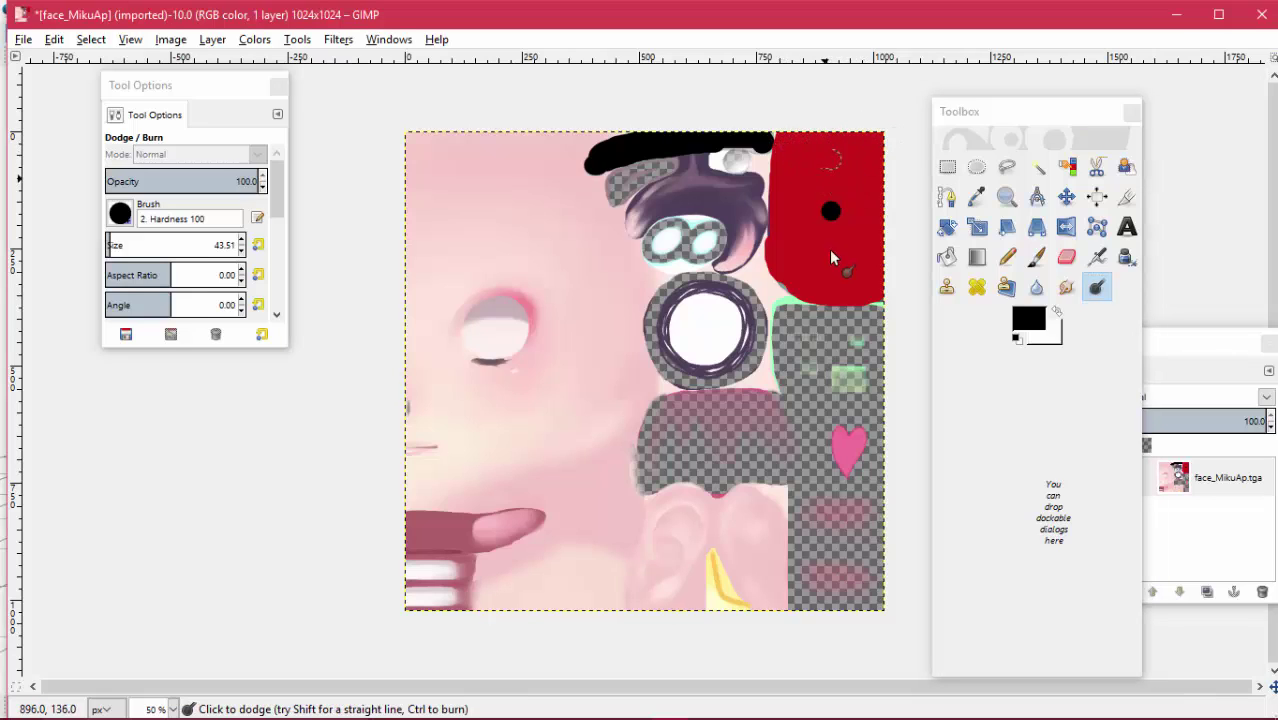
mouse_move(795, 290)
left_mouse_down()
mouse_move(835, 292)
mouse_move(897, 287)
mouse_move(812, 302)
mouse_move(772, 274)
mouse_move(880, 279)
mouse_move(781, 276)
left_mouse_up()
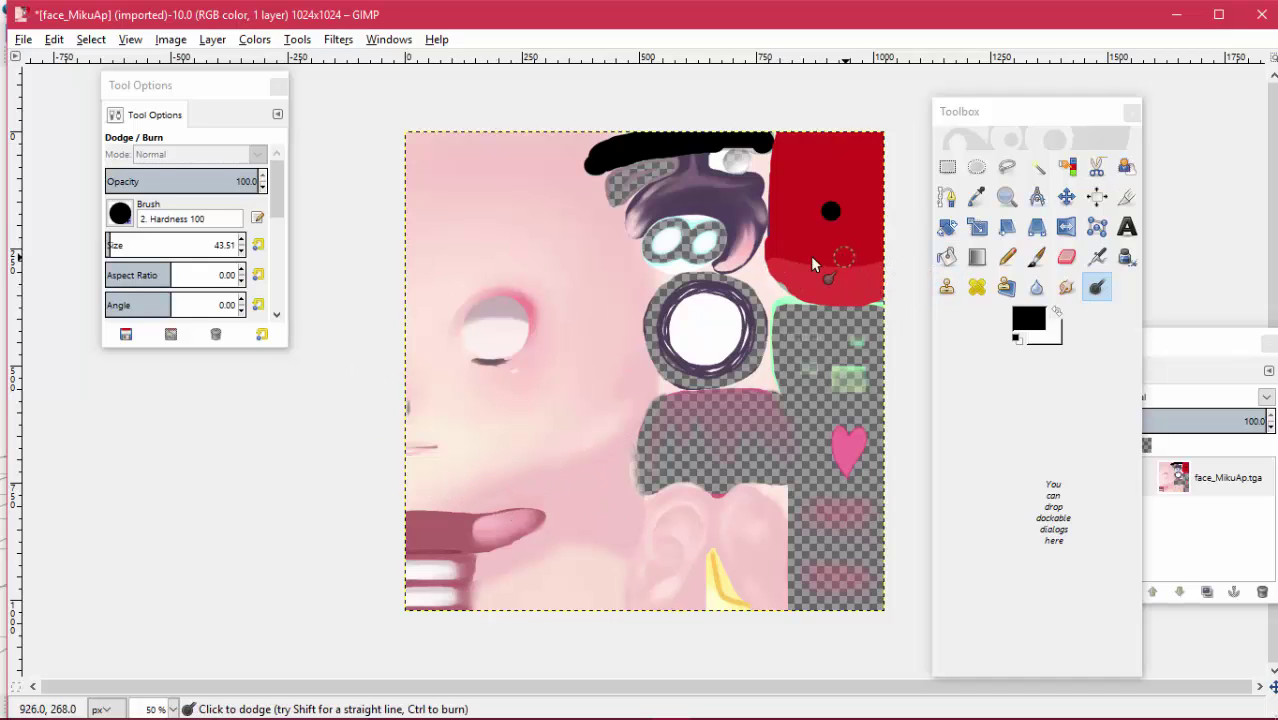
left_click(1096, 287)
key("ctrl+z")
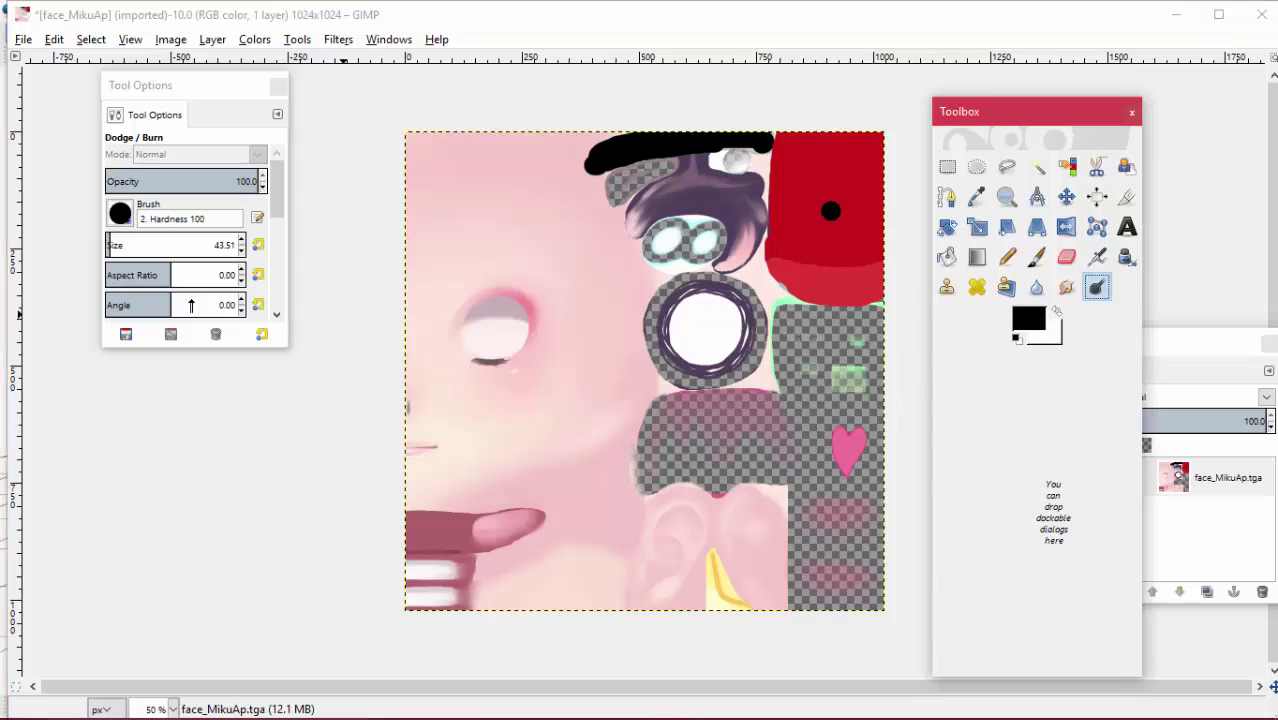
left_click_drag(279, 204, 278, 290)
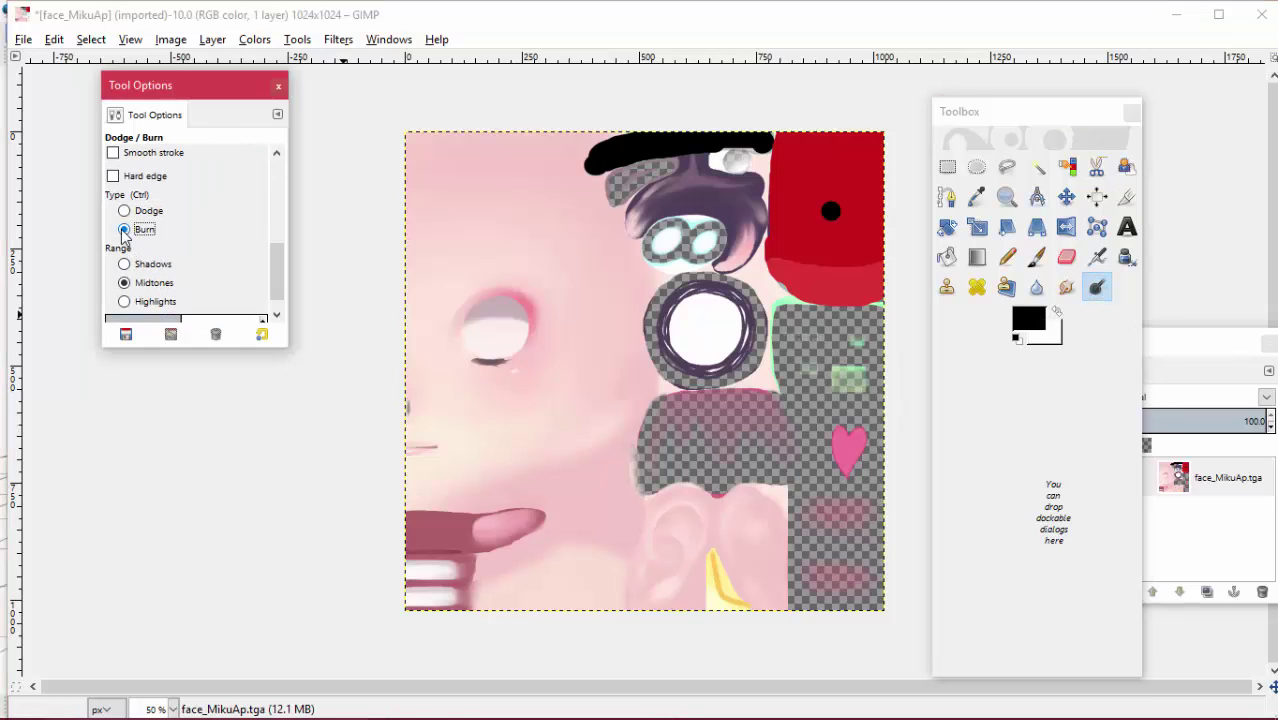
left_click(905, 140)
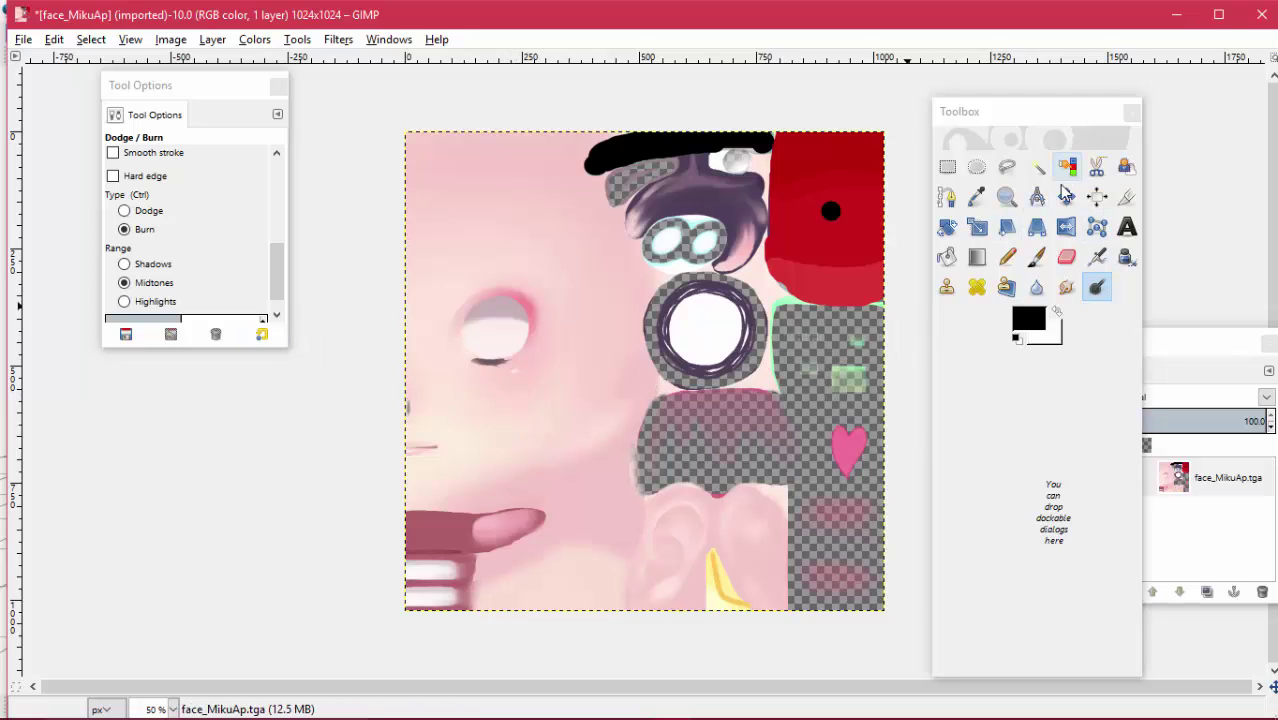
left_click(1009, 200)
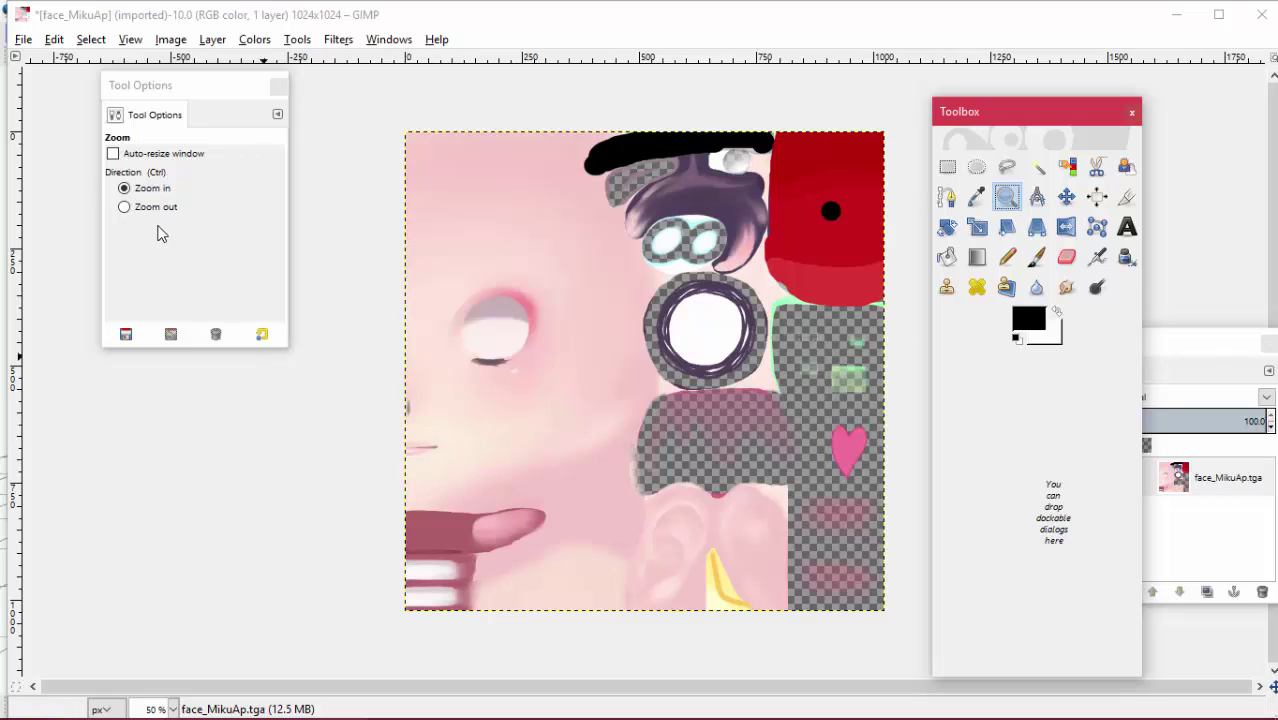
Paint dark magenta (800048) marks: one at the face's left edge, two strands below the eye
left_click(1037, 257)
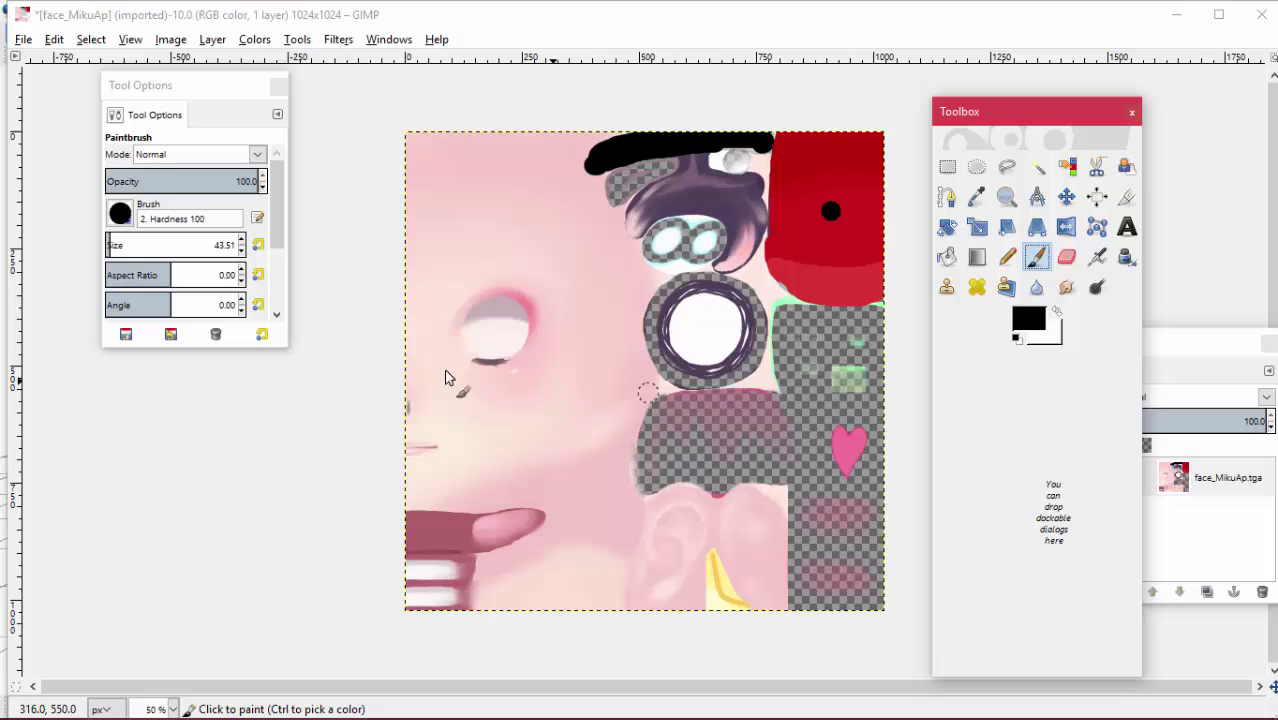
left_click(1030, 318)
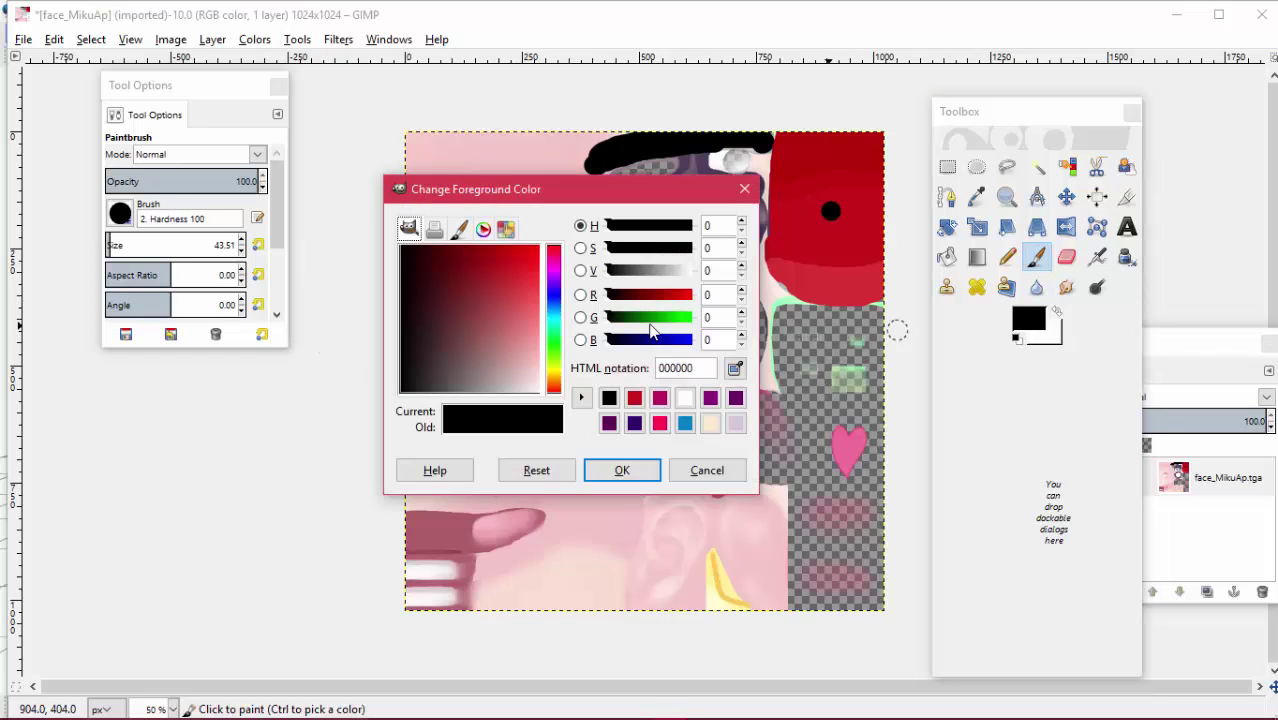
left_click(552, 270)
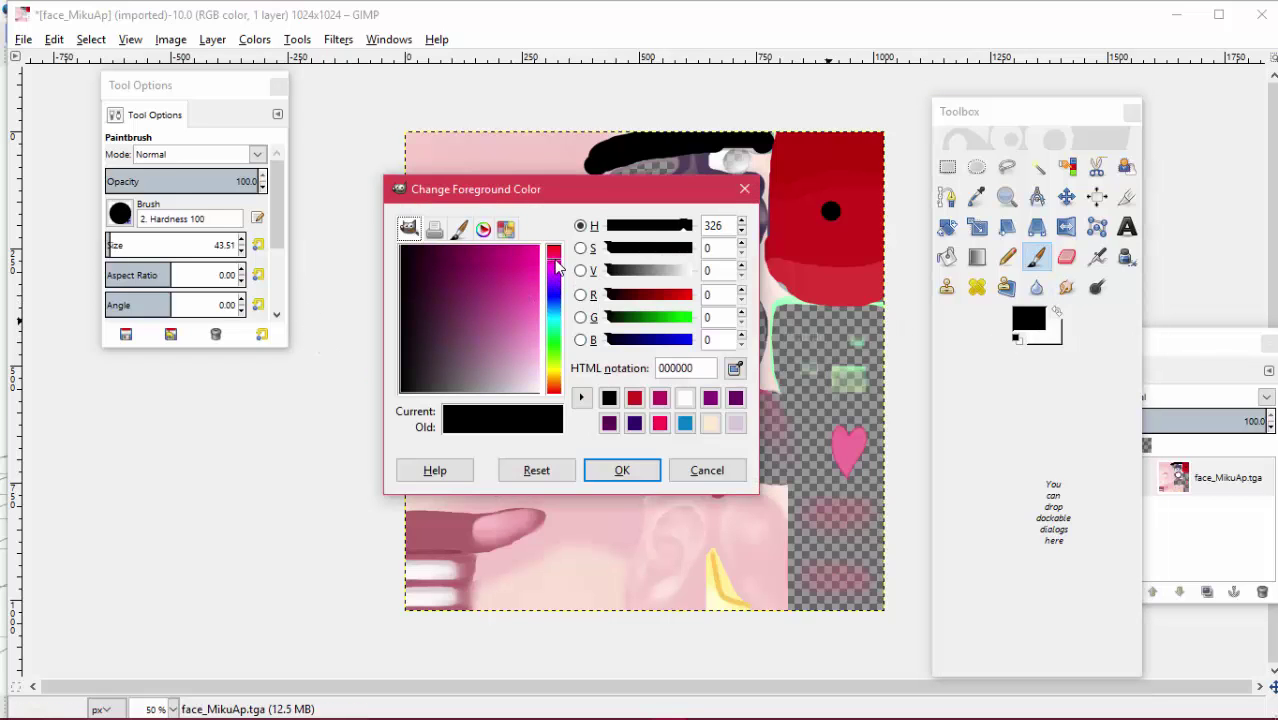
left_click_drag(524, 272, 471, 260)
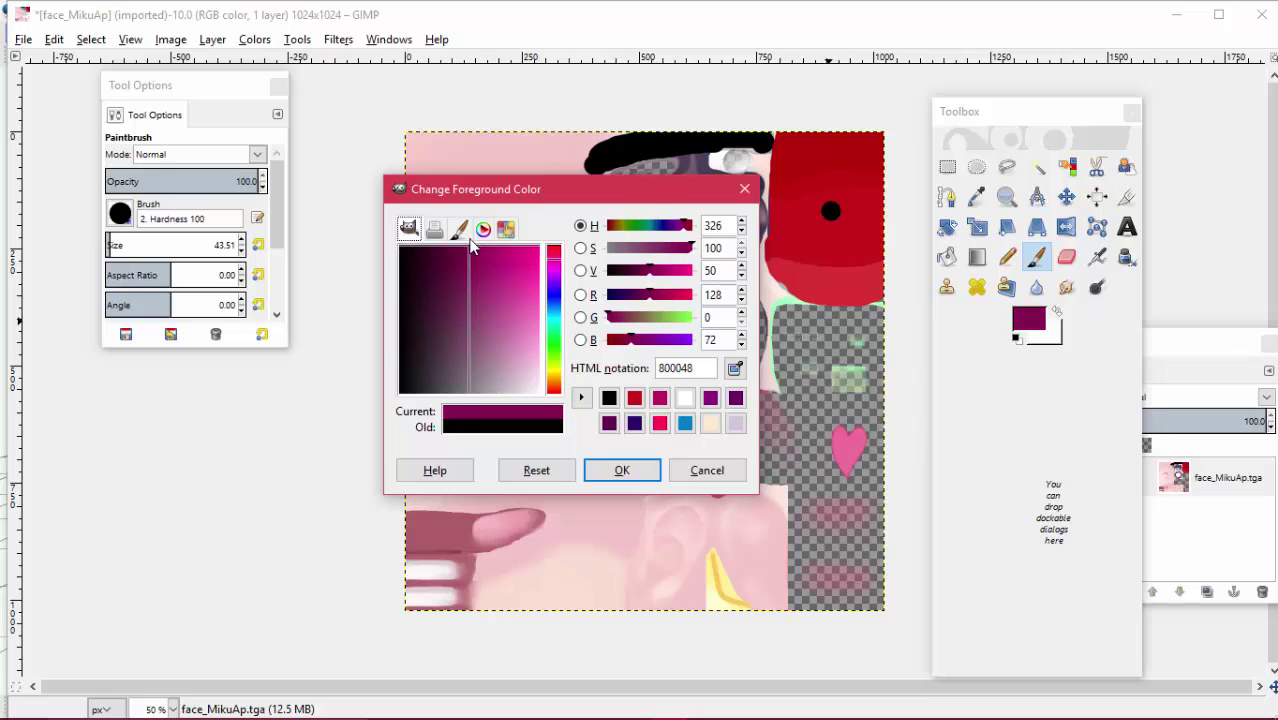
left_click(620, 468)
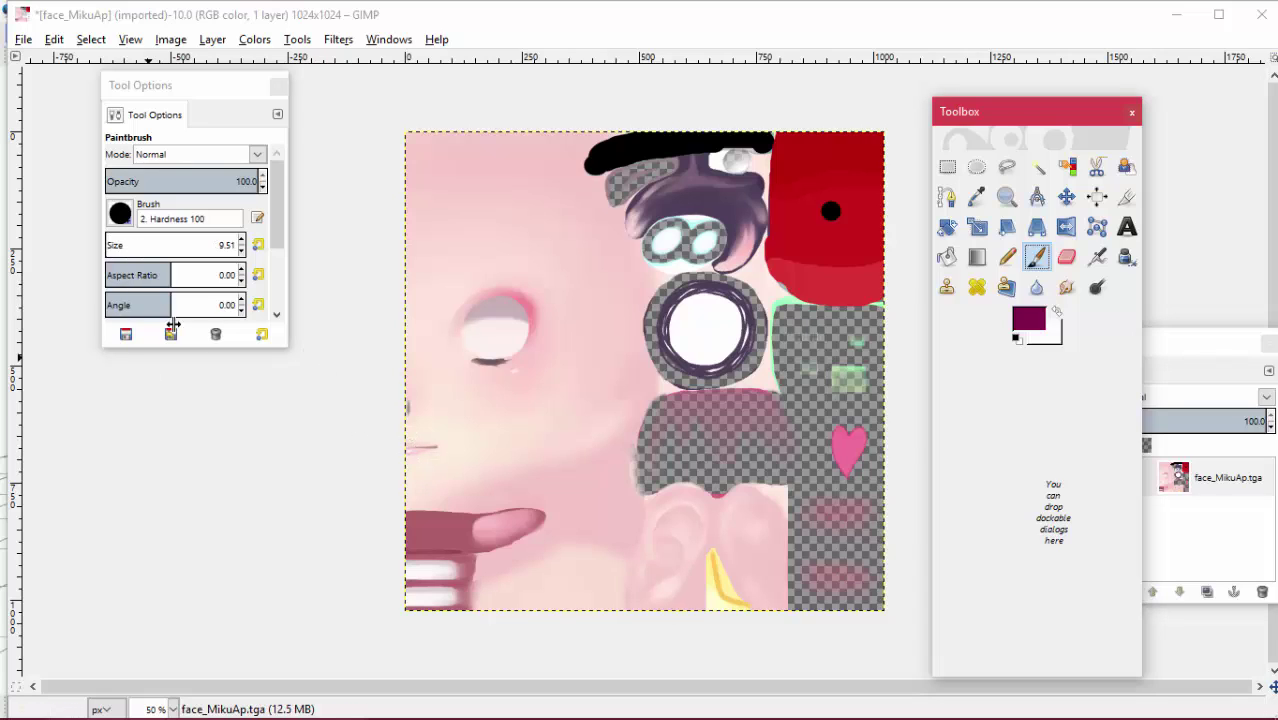
mouse_move(408, 452)
left_mouse_down()
mouse_move(443, 452)
mouse_move(397, 455)
mouse_move(421, 453)
left_mouse_up()
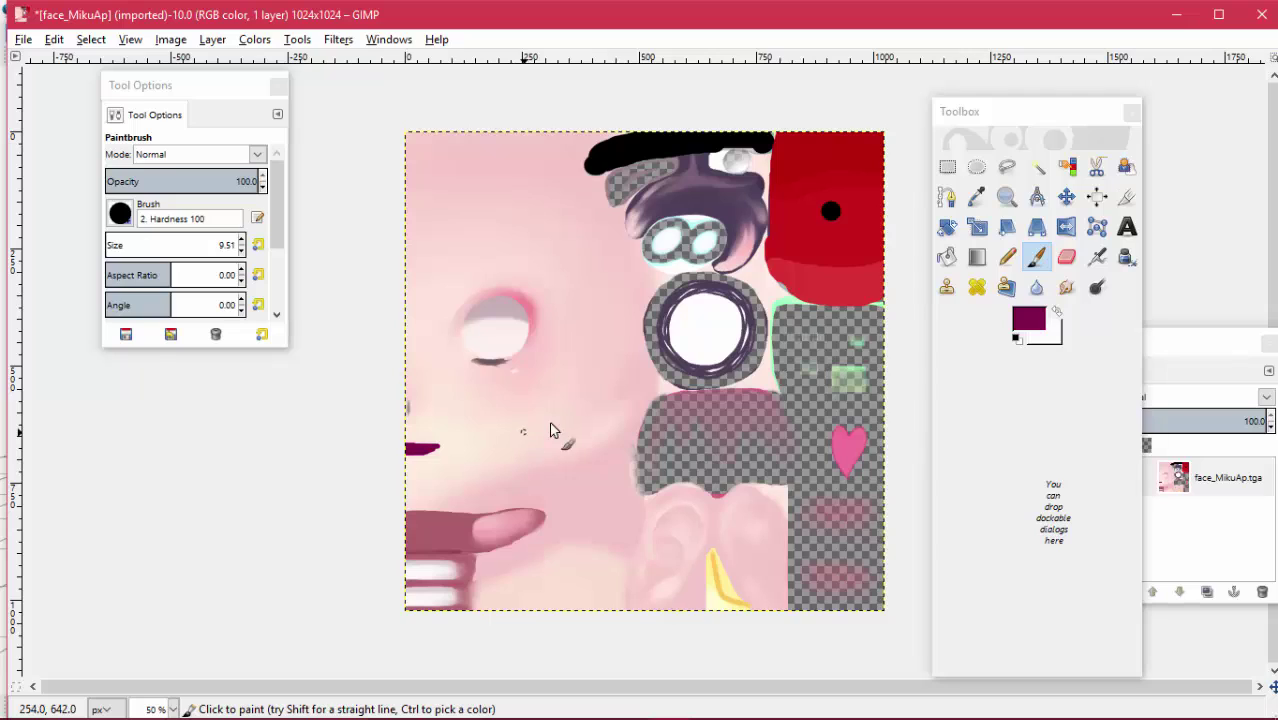
mouse_move(490, 367)
left_mouse_down()
mouse_move(480, 414)
mouse_move(500, 366)
left_mouse_up()
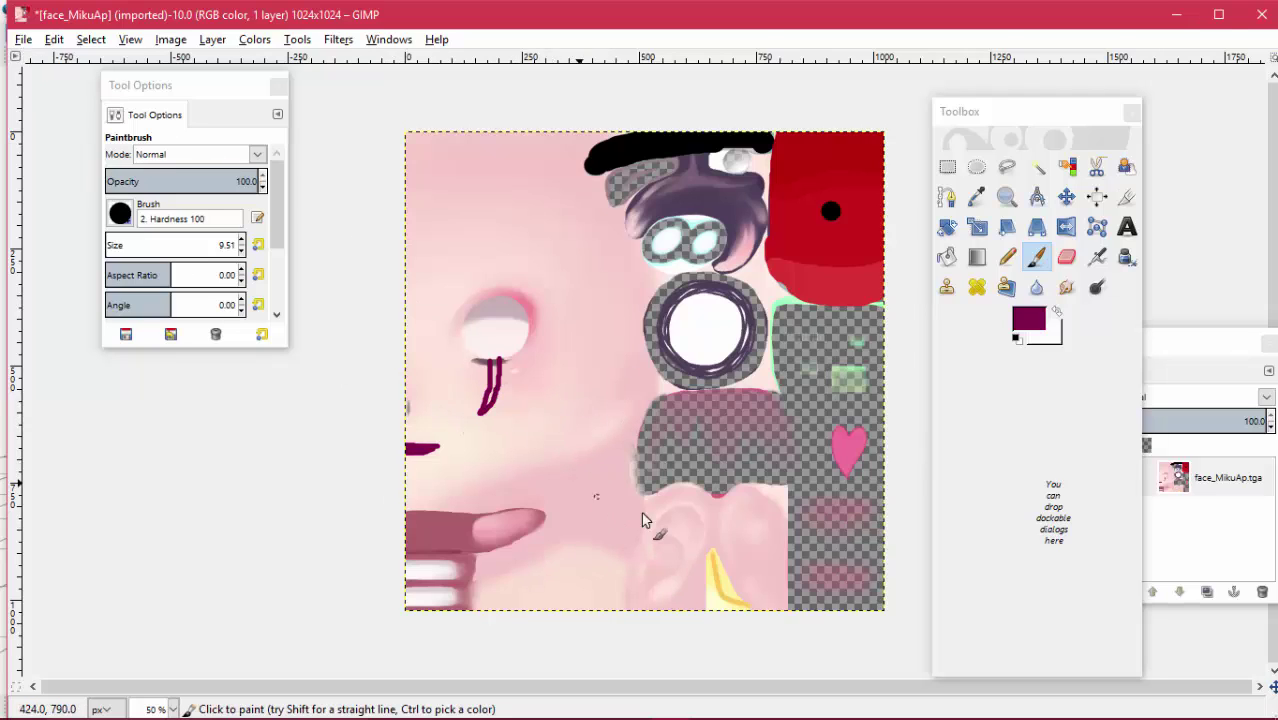
Export the edited texture under the name prac.tga, accepting the TGA options
left_click(22, 40)
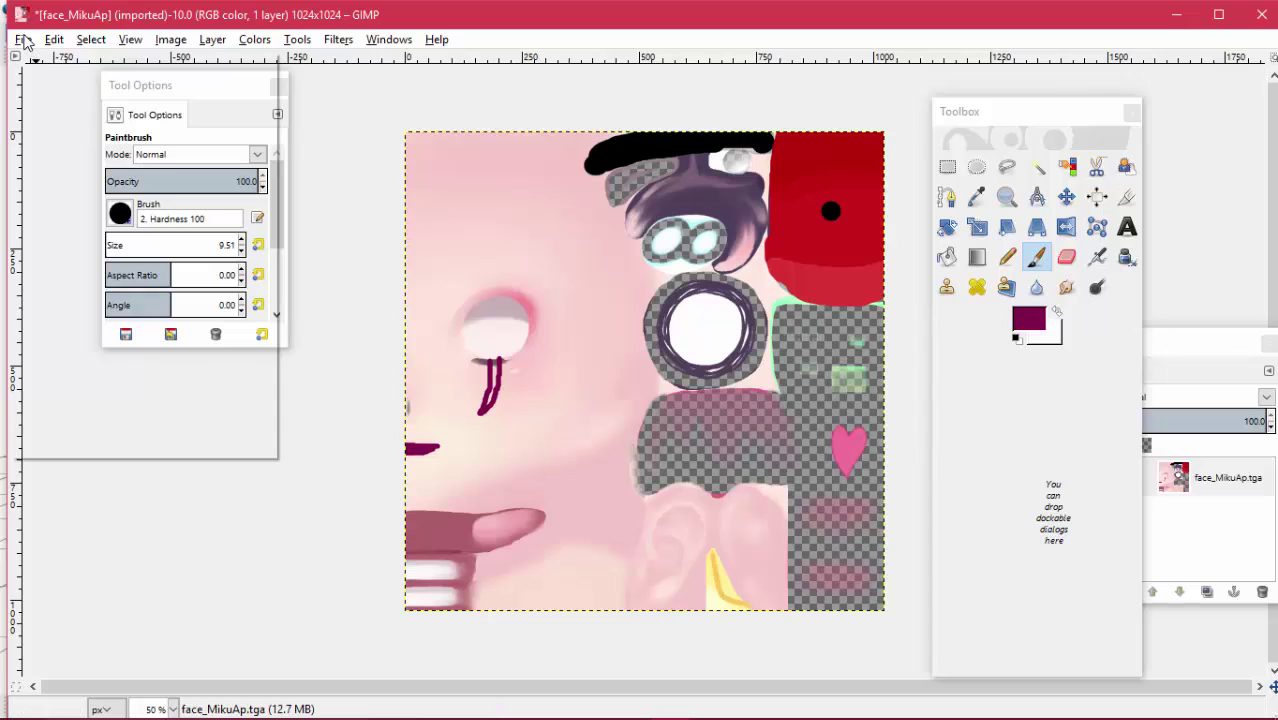
left_click(55, 290)
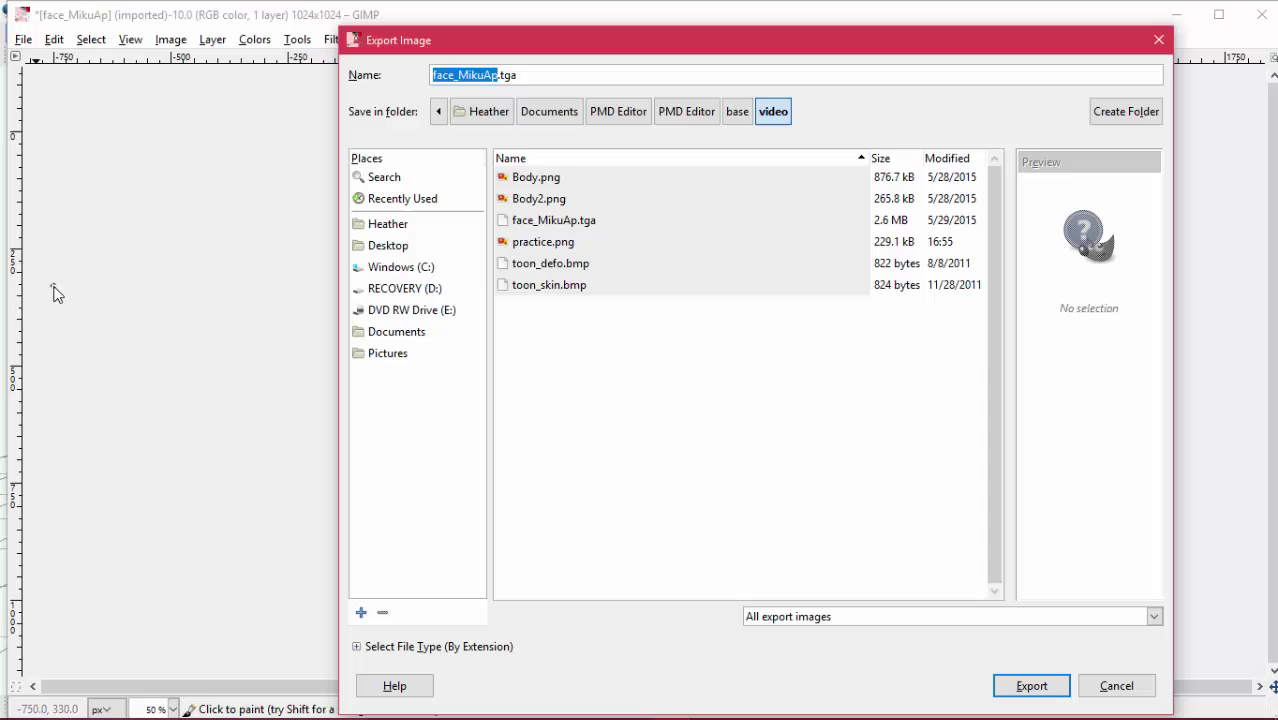
type("pr")
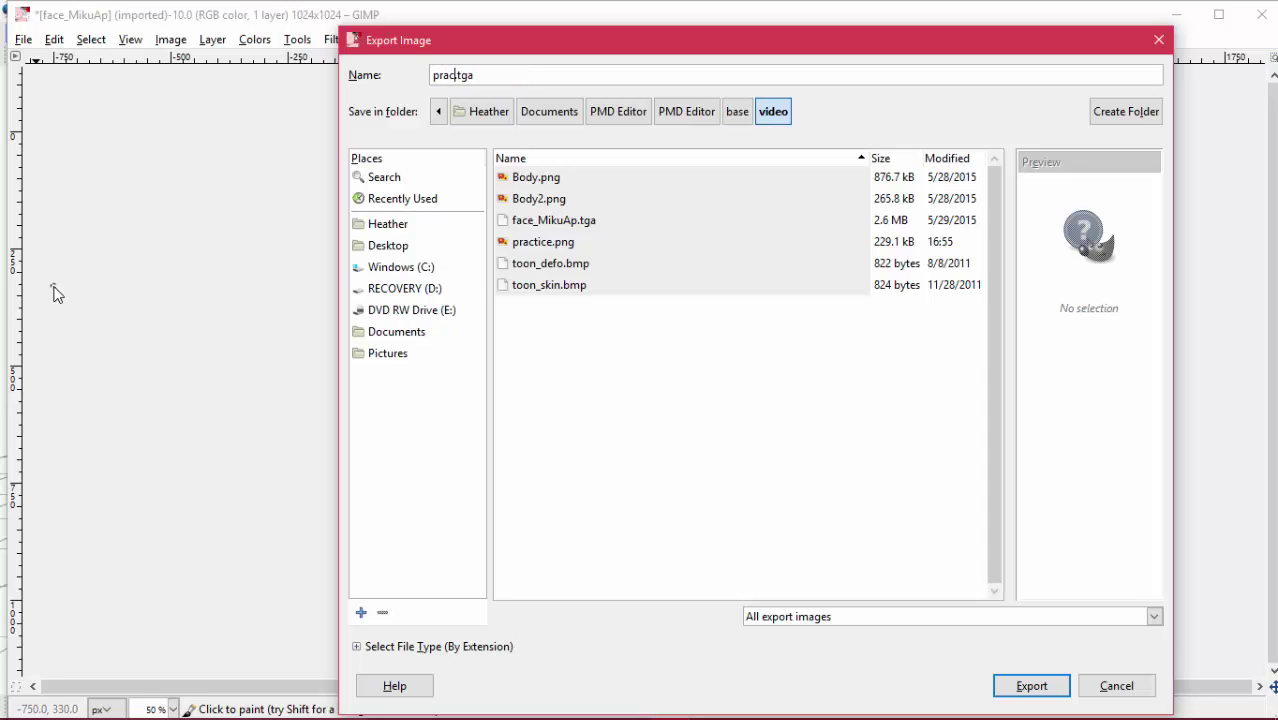
type("ac")
key("Return")
left_click(652, 430)
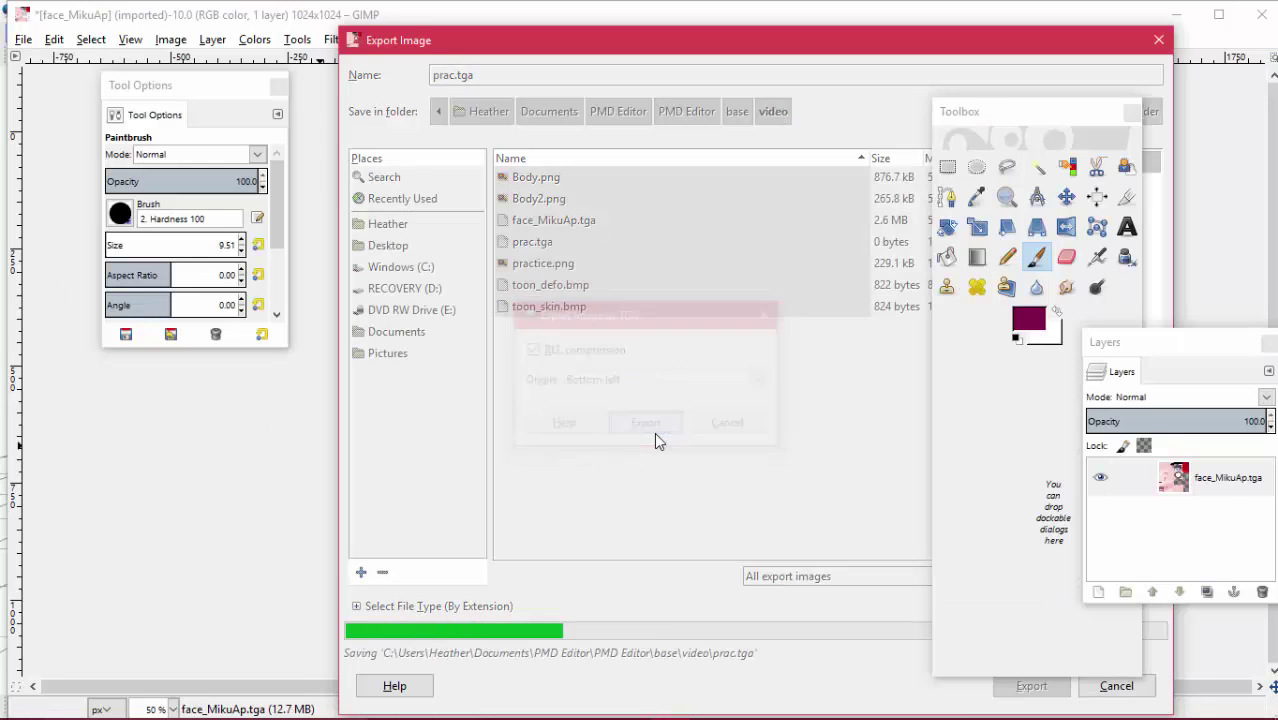
Discard the unsaved neckline model and open TDA Base.pmd from base\video
mouse_move(905, 712)
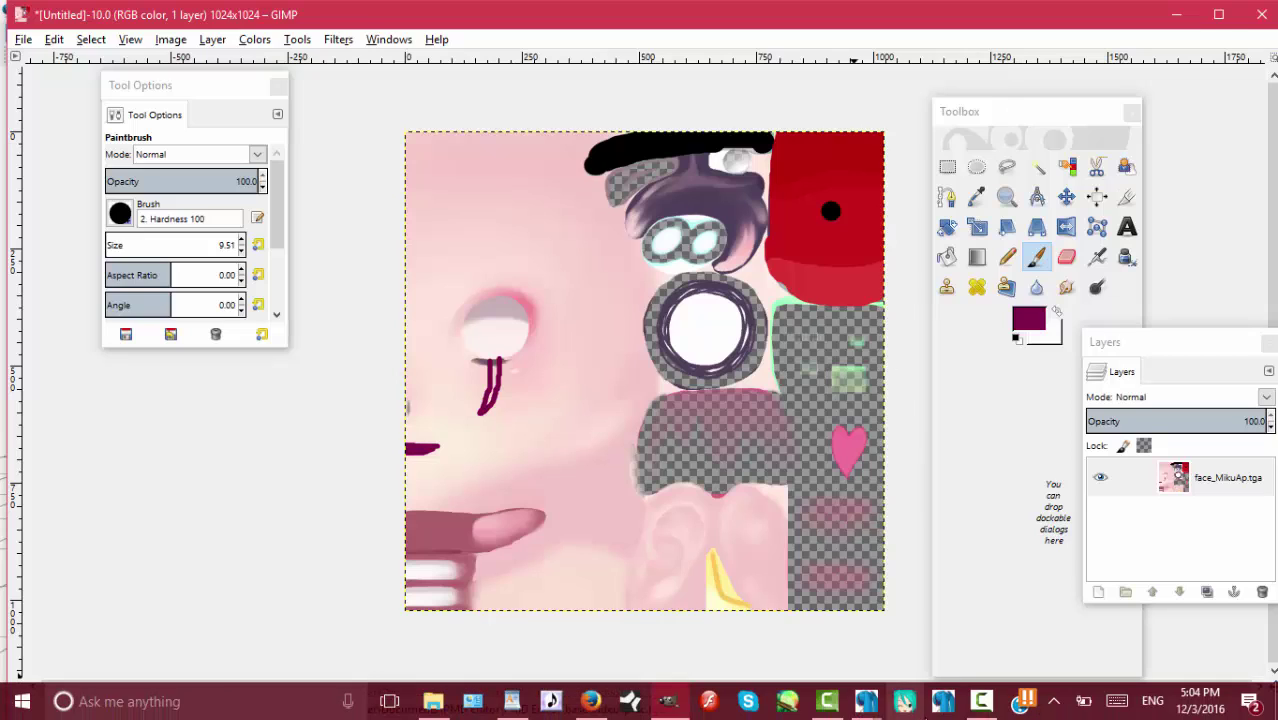
mouse_move(866, 701)
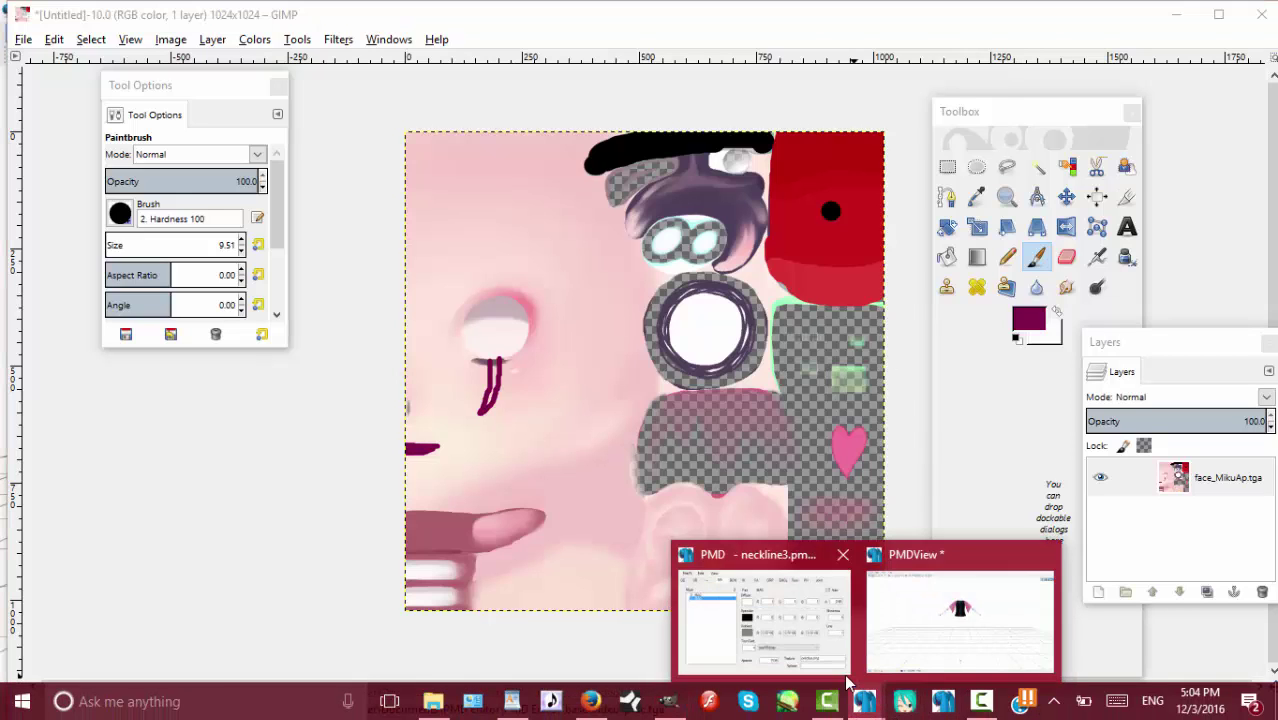
left_click(763, 605)
left_click(270, 242)
left_click(300, 281)
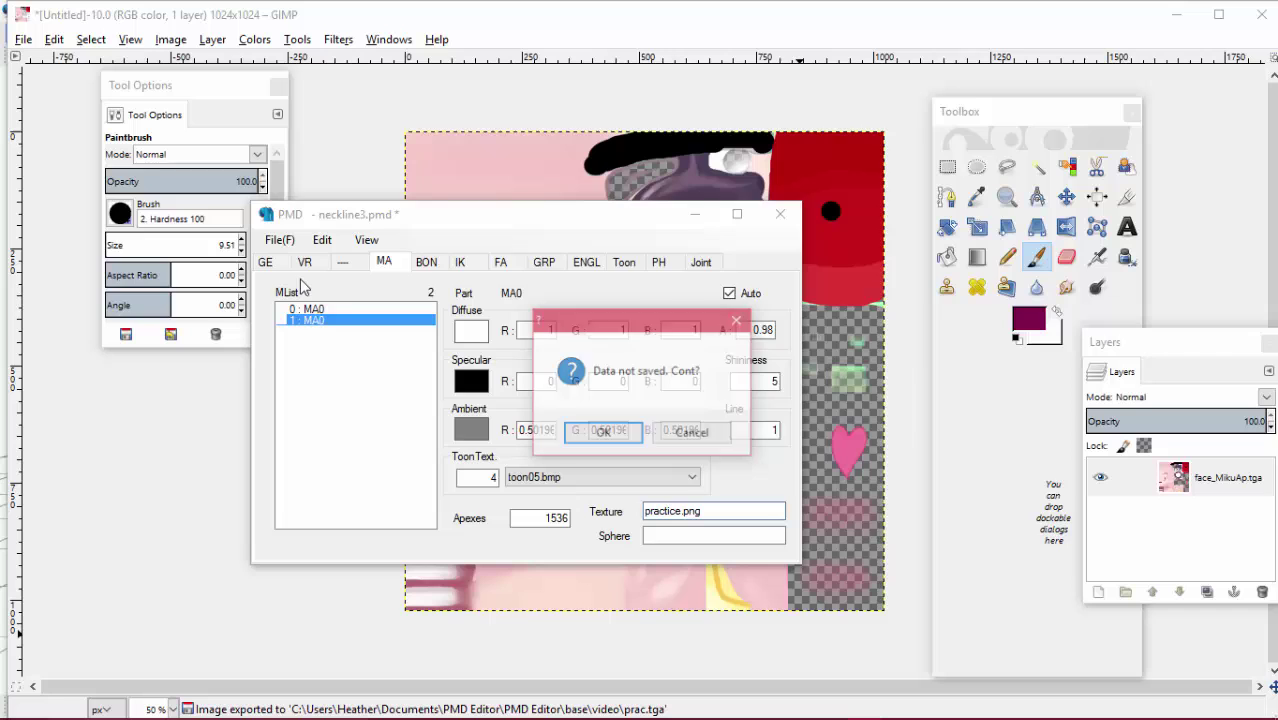
left_click(566, 433)
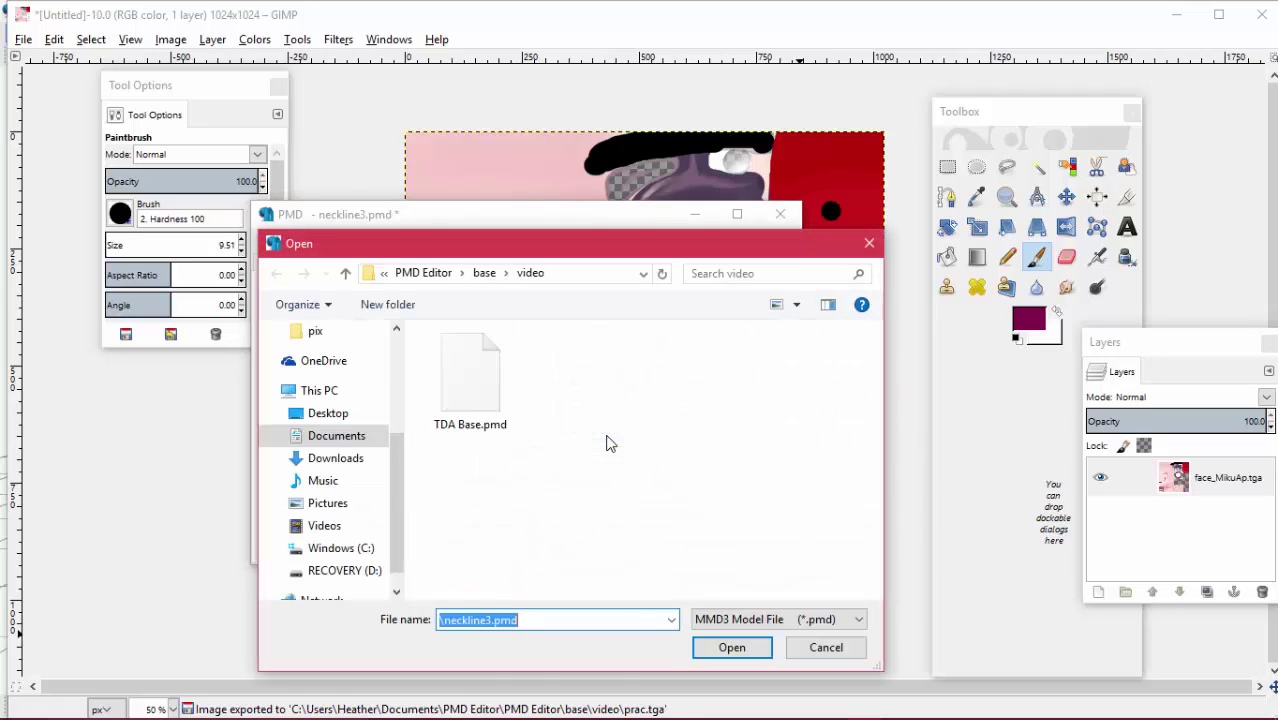
left_click(484, 273)
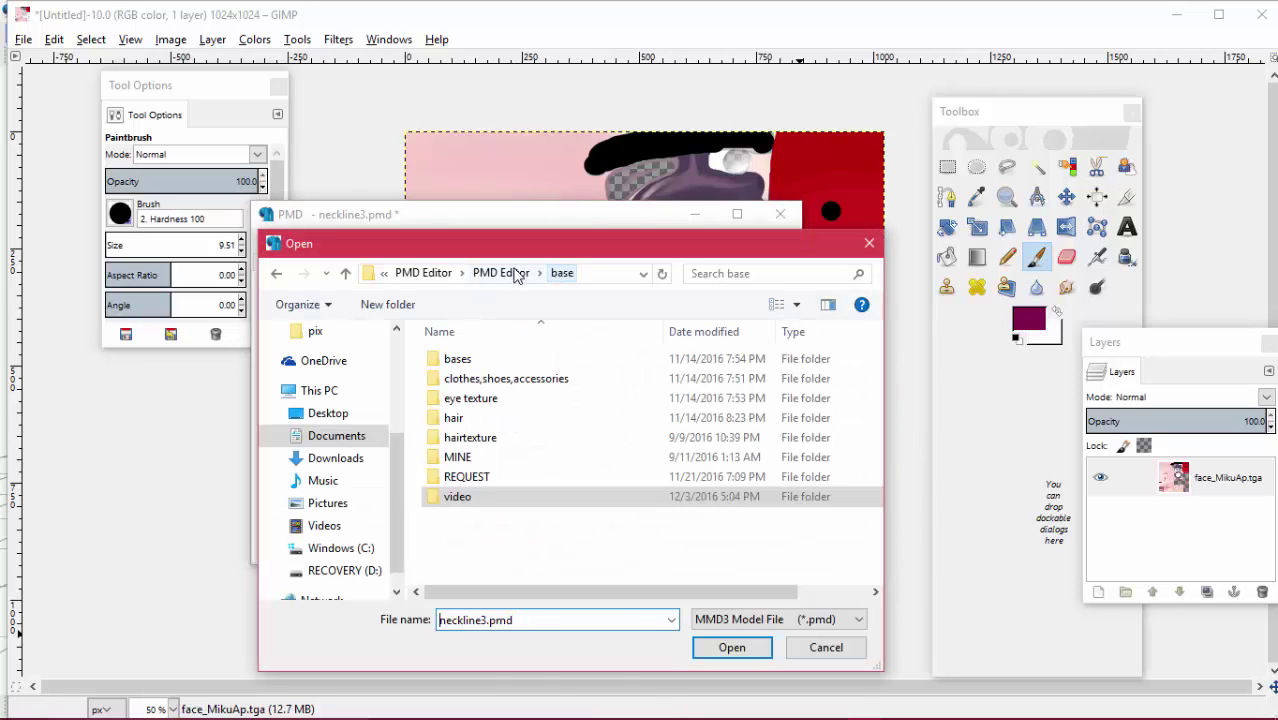
double_click(460, 496)
double_click(487, 401)
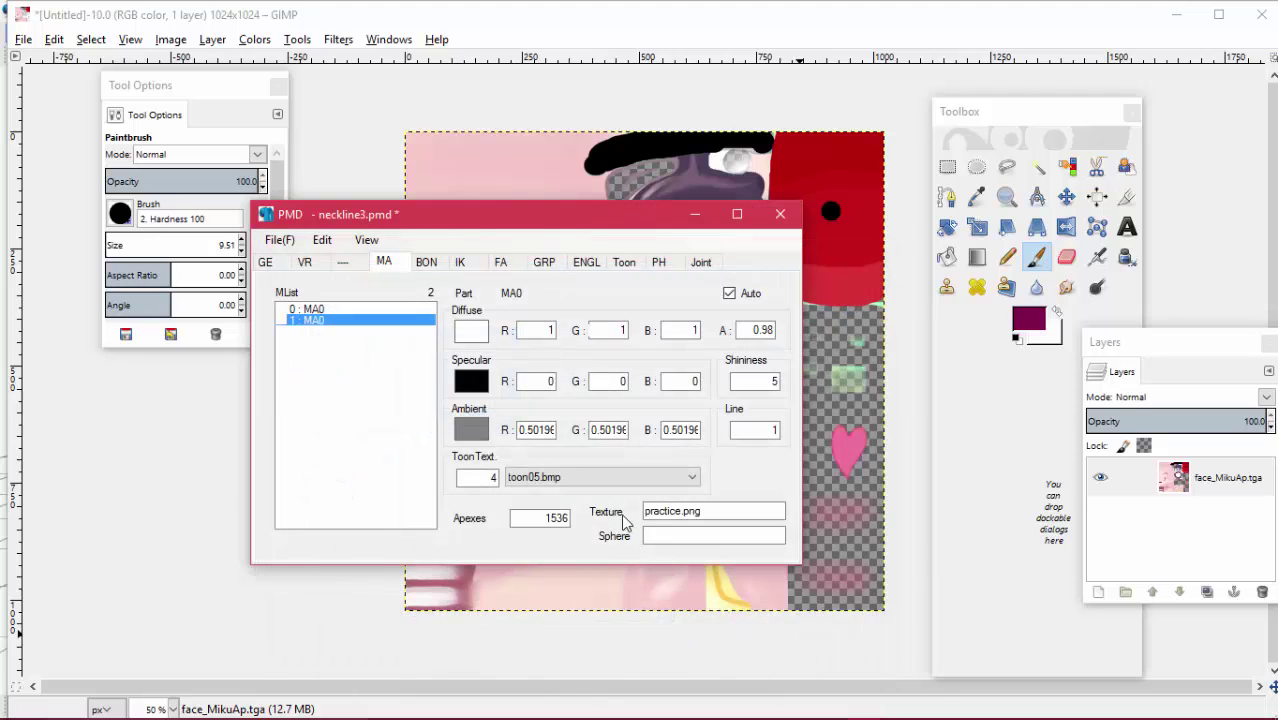
Show the material list MA0–MA10 and minimize GIMP to reveal the viewer
left_click(385, 262)
left_click_drag(483, 222, 458, 219)
left_click(1177, 14)
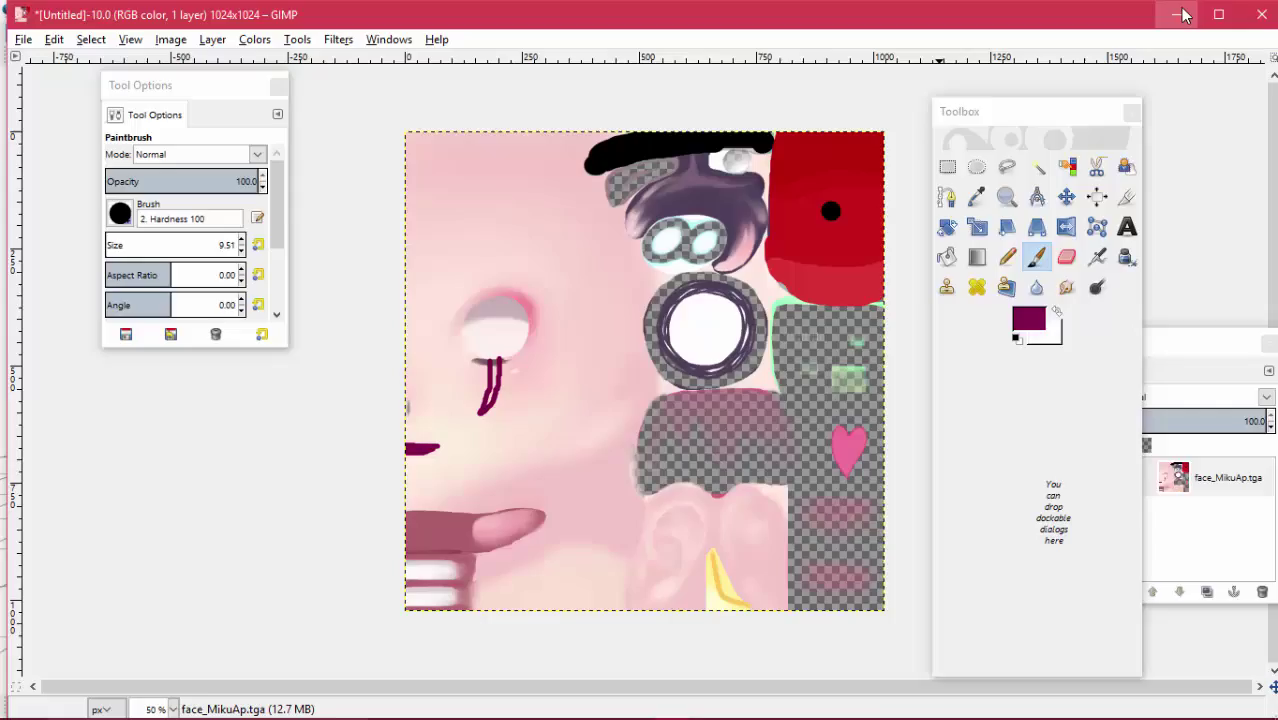
Arrange the model preview and TDA Base editor windows side by side
left_click(1036, 110)
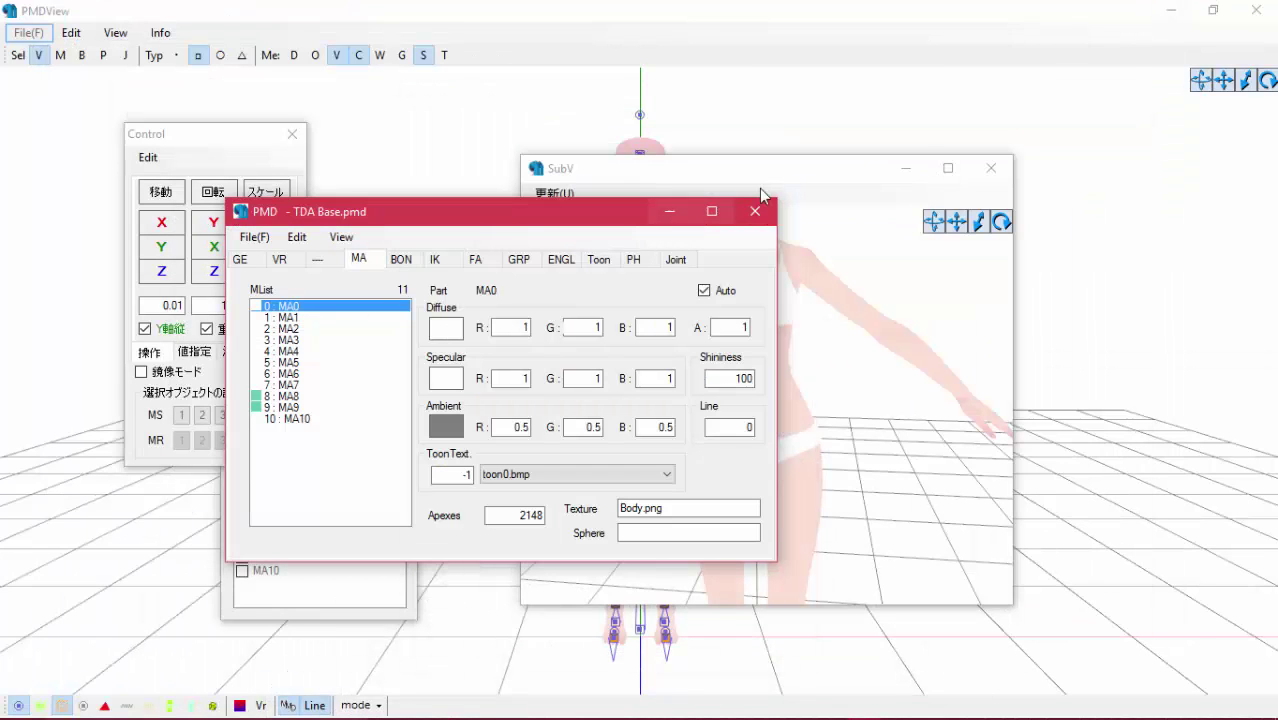
left_click(958, 232)
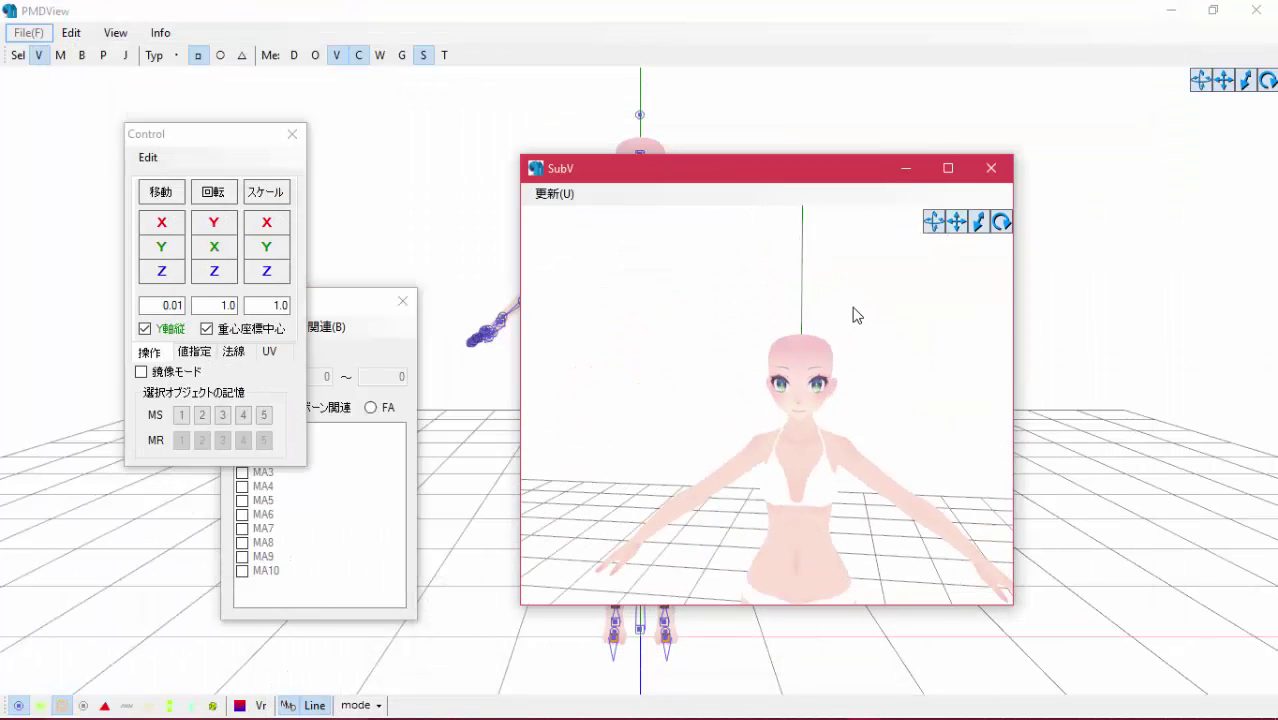
left_click_drag(750, 169, 853, 141)
mouse_move(856, 712)
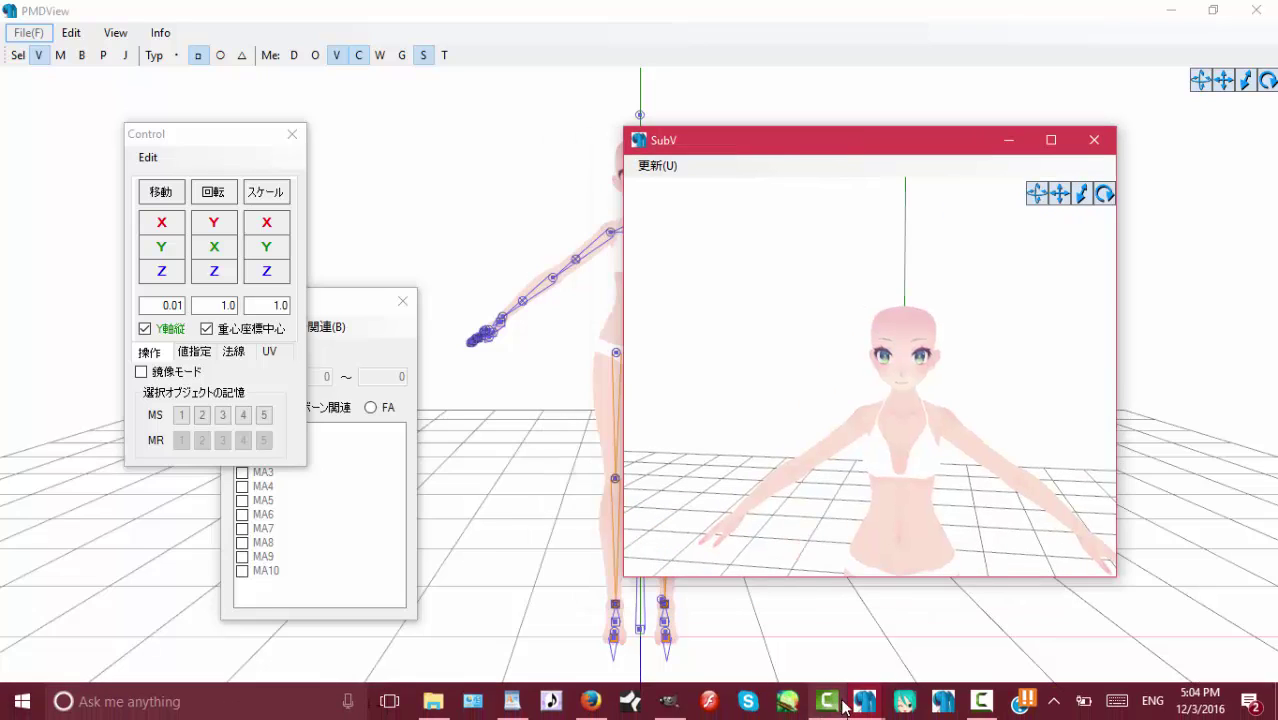
left_click(755, 615)
left_click_drag(415, 224, 331, 202)
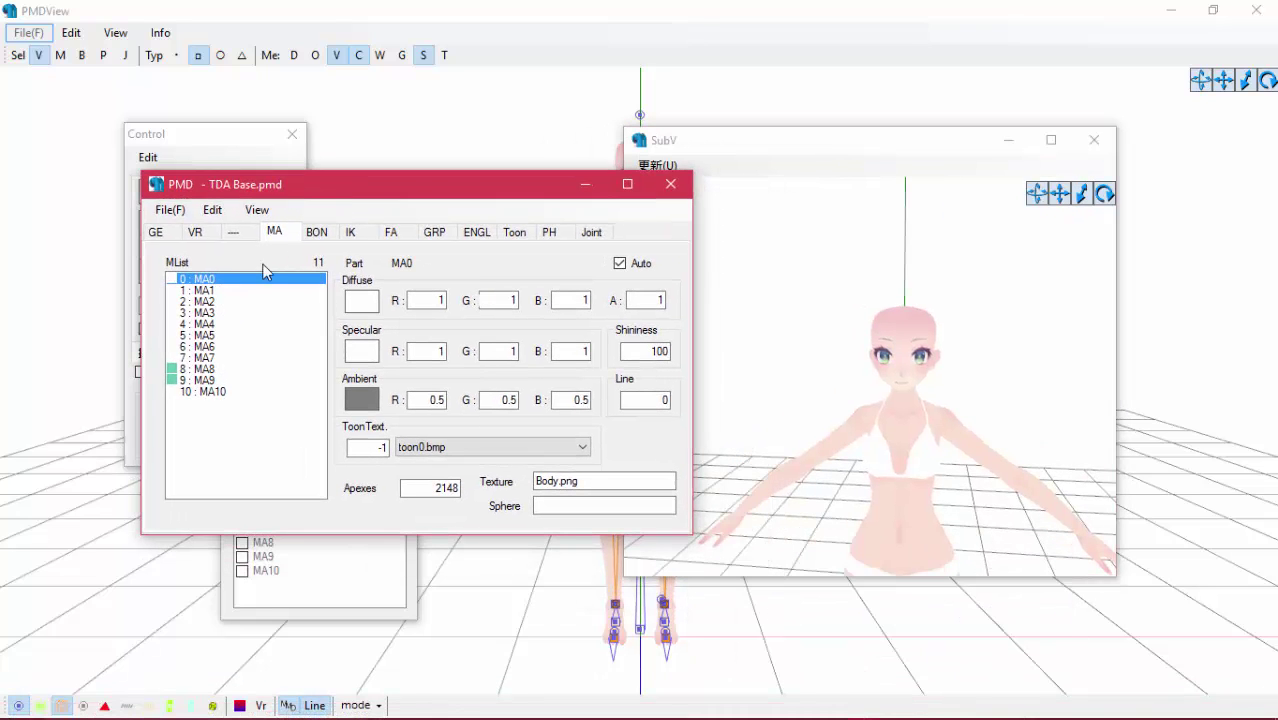
Change MA2's texture from face_MikuAp.tga to prac.tga and copy the name
left_click(203, 291)
left_click(204, 301)
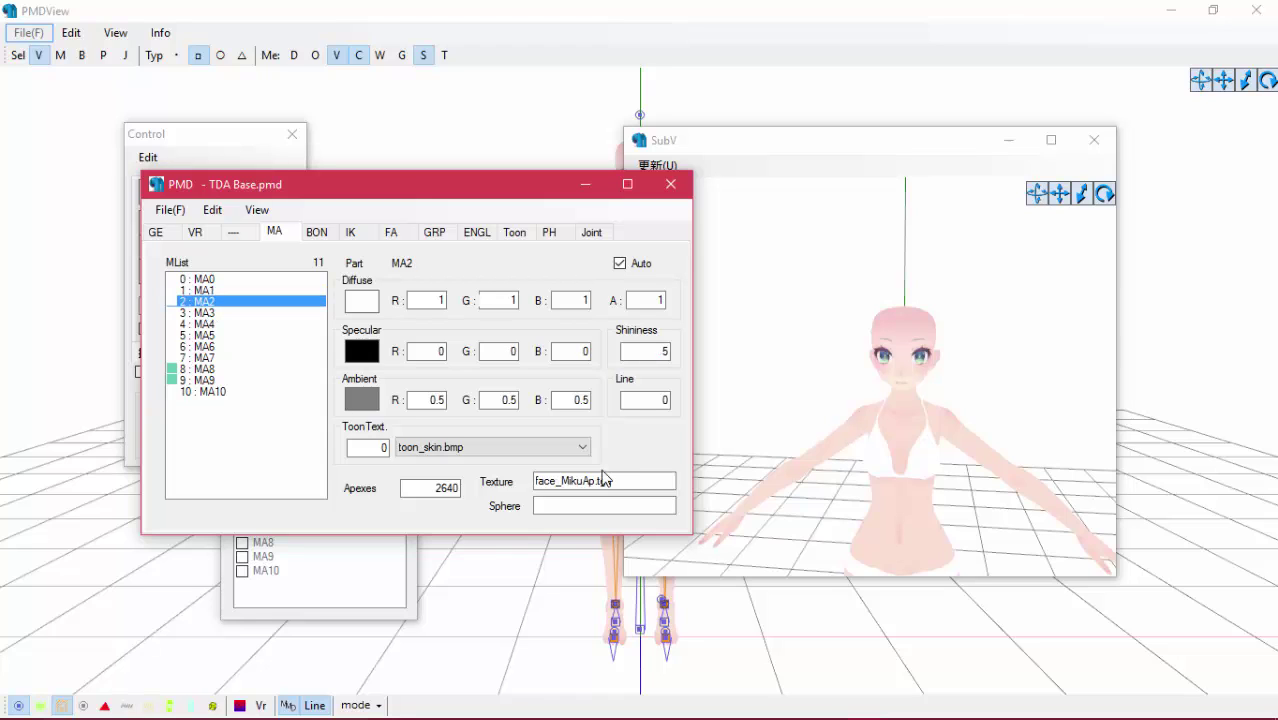
left_click_drag(593, 479, 453, 482)
type("prac")
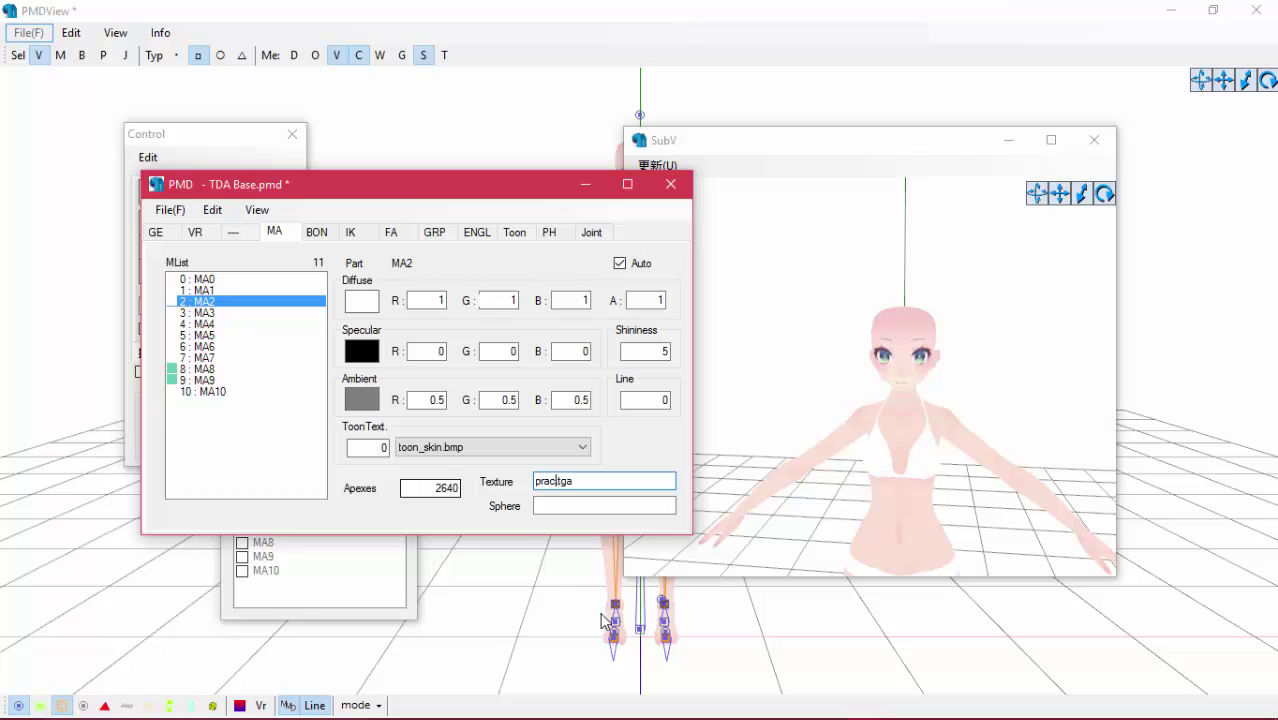
left_click_drag(592, 481, 511, 481)
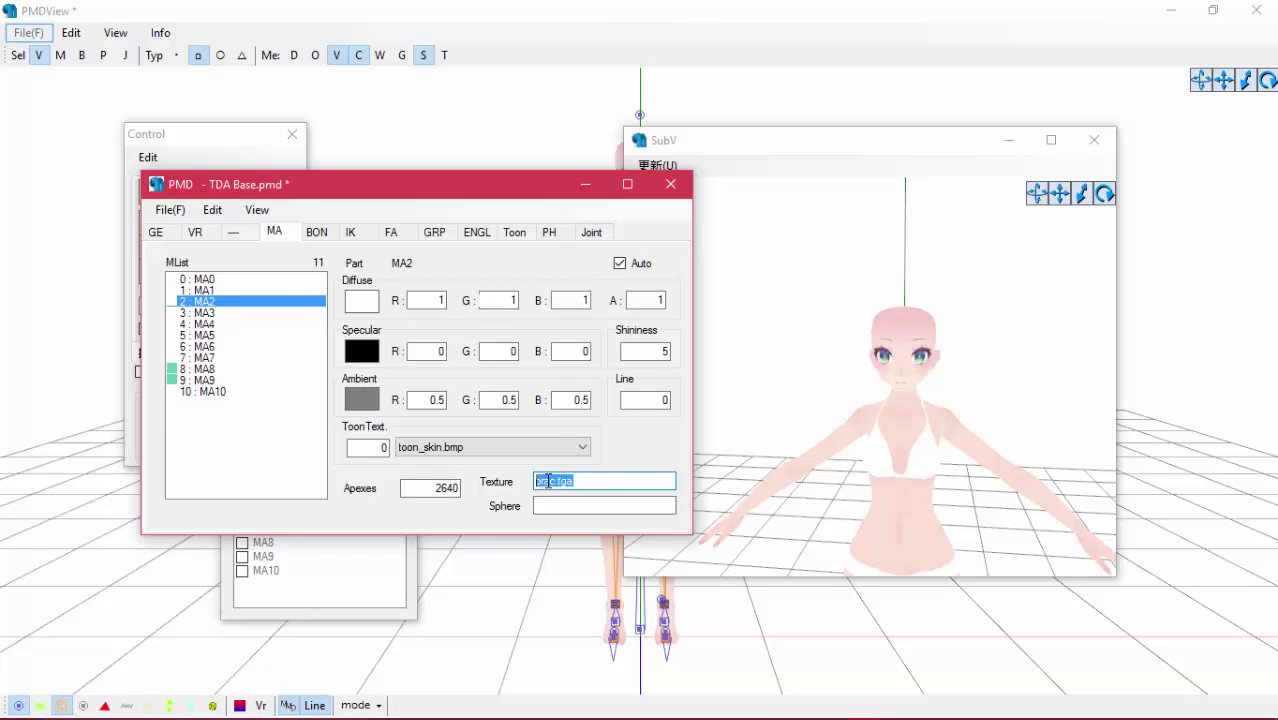
right_click(548, 481)
left_click(355, 281)
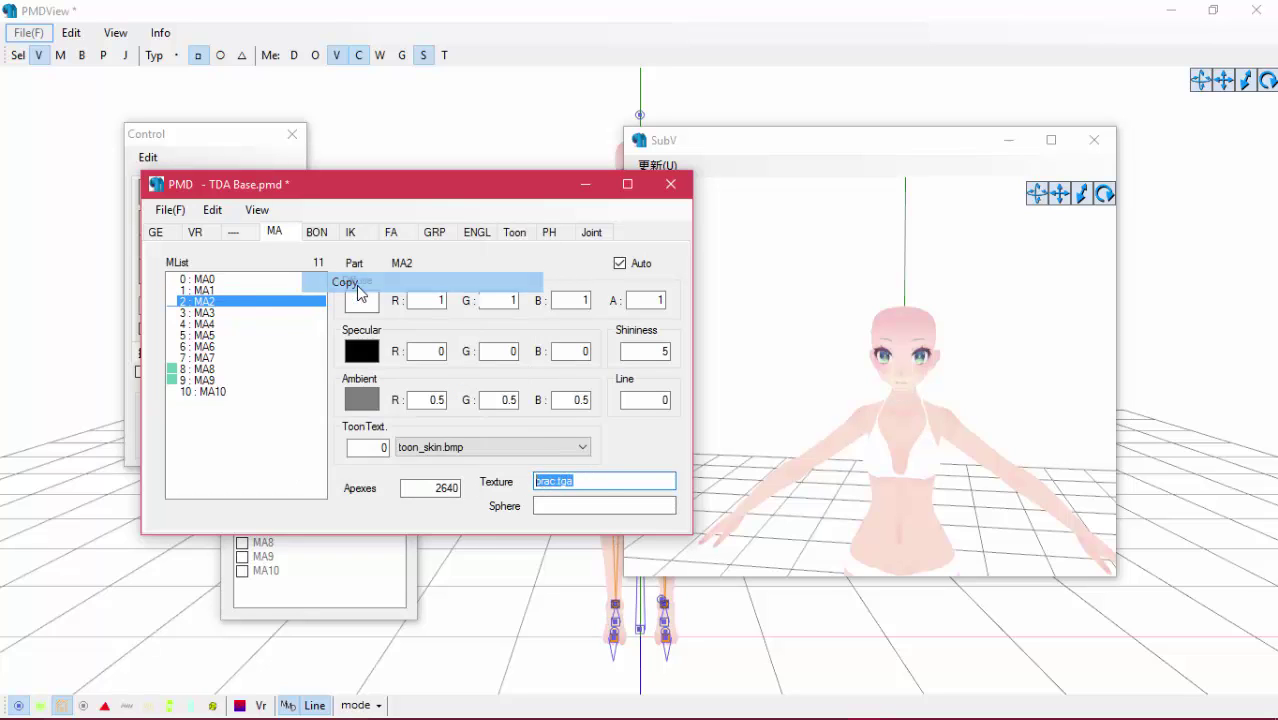
Paste prac.tga as the texture of material MA4
left_click(212, 313)
left_click(243, 325)
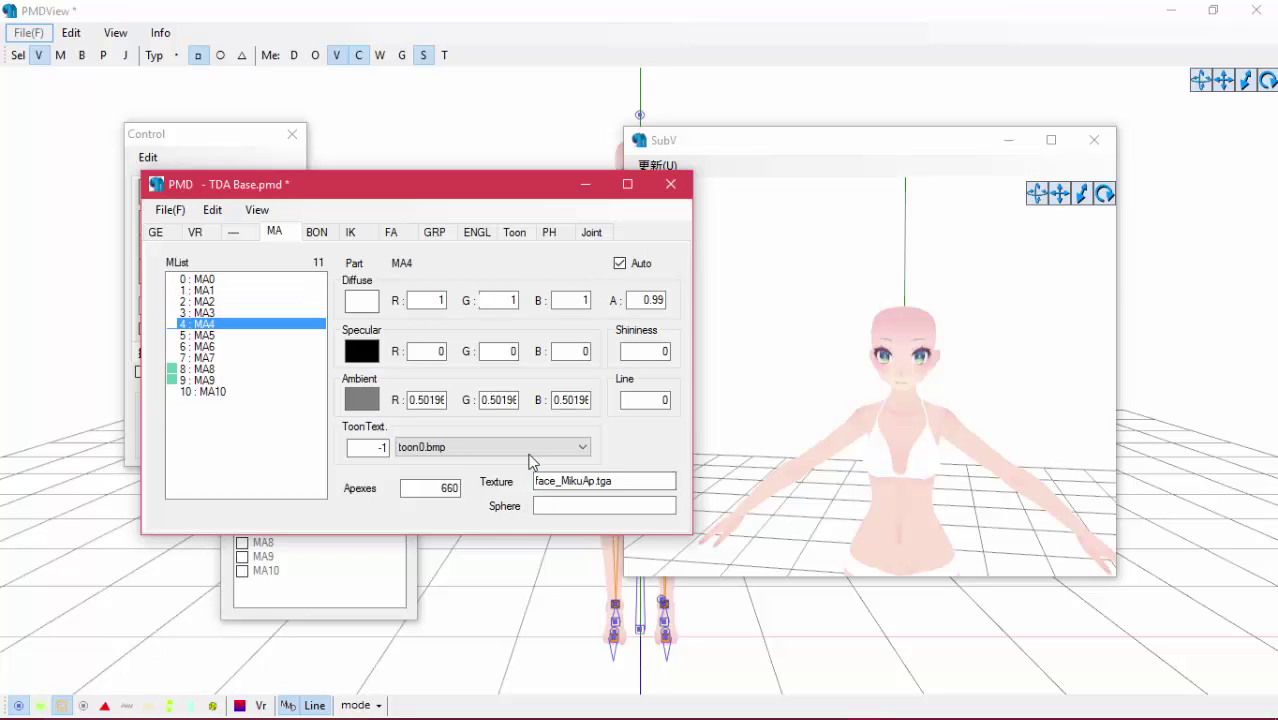
left_click_drag(604, 481, 535, 481)
right_click(562, 484)
left_click(355, 308)
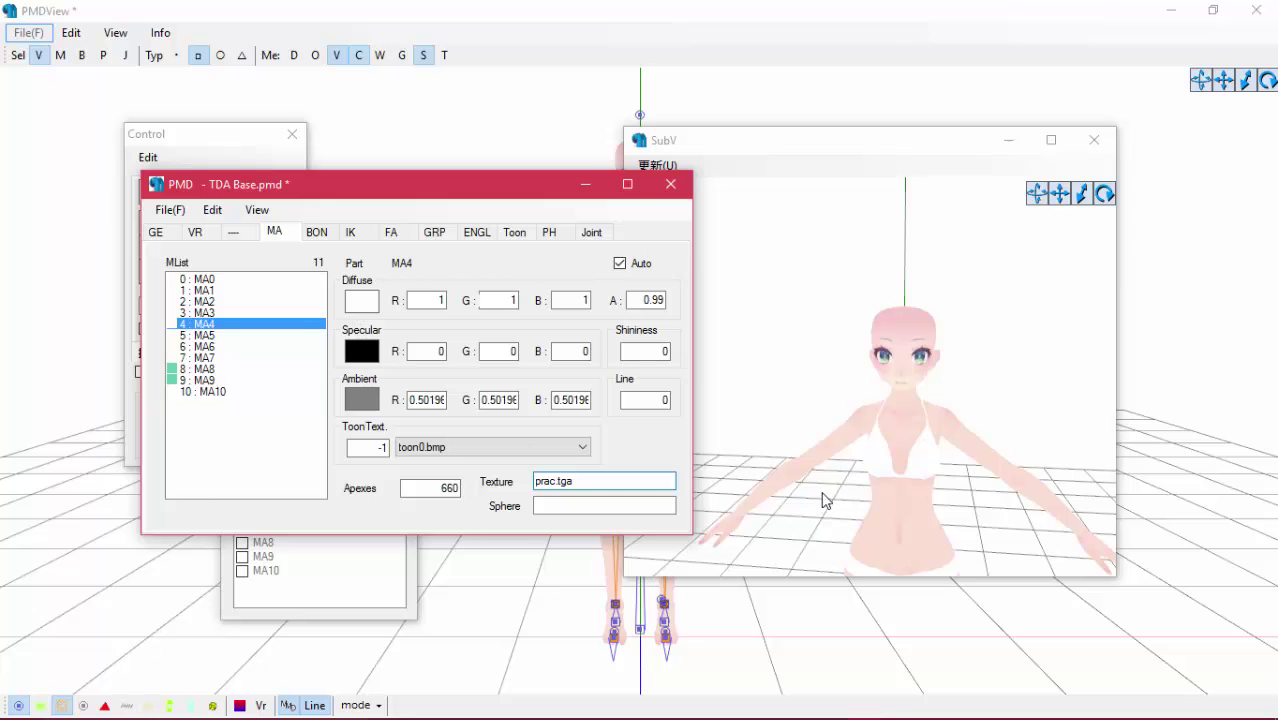
Zoom and orbit the preview to check the new texture on the head
left_click(884, 499)
scroll(886, 500, "up", 5)
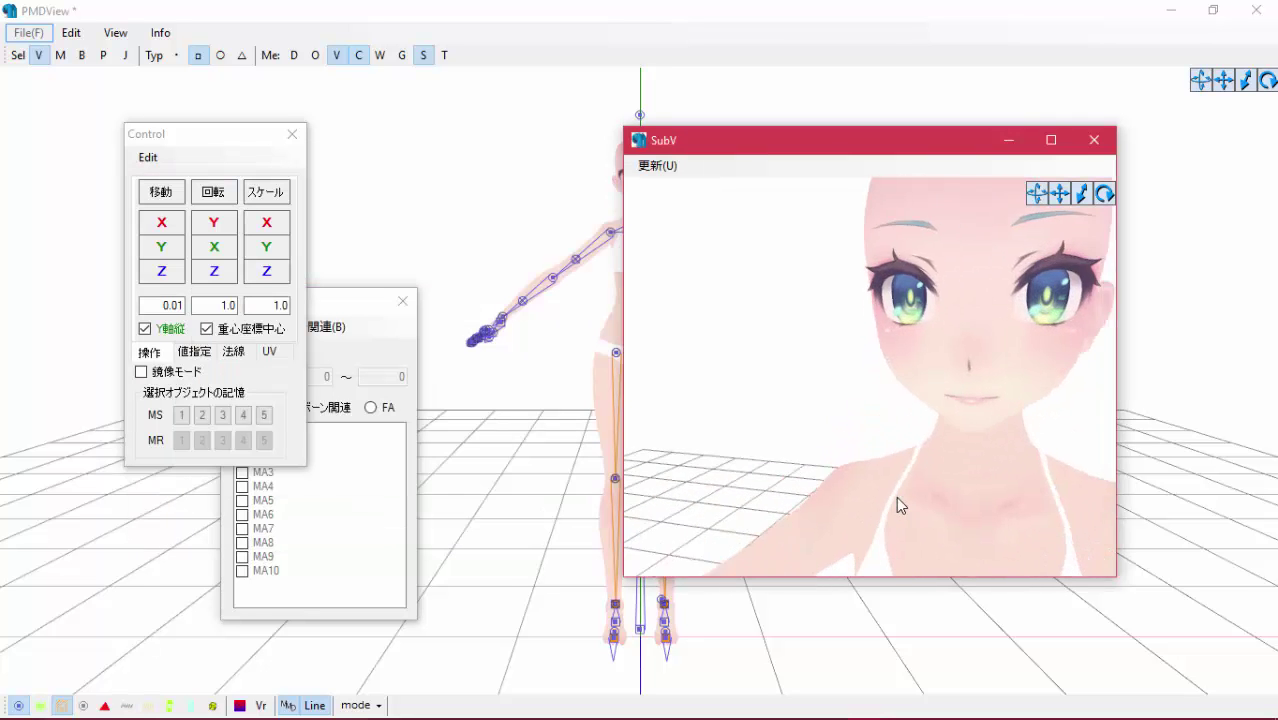
mouse_move(897, 497)
right_mouse_down()
mouse_move(773, 496)
mouse_move(913, 499)
right_mouse_up()
scroll(913, 495, "down", 3)
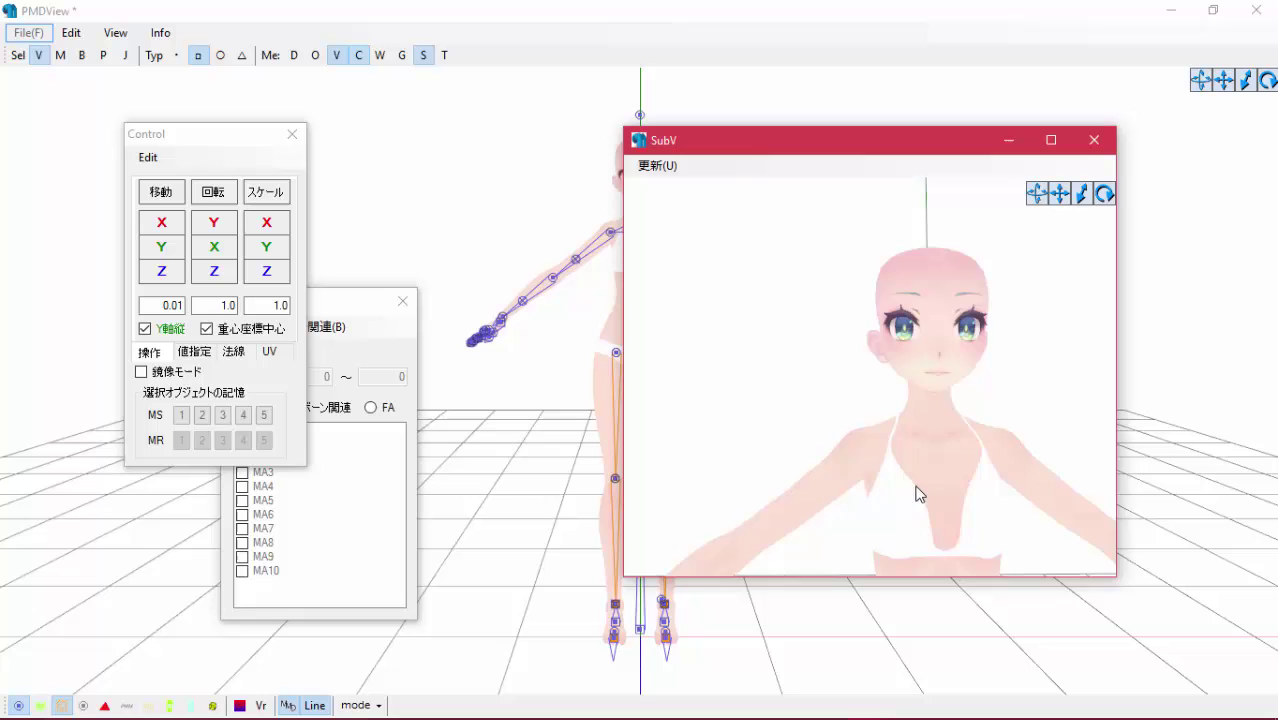
Paste prac.tga as the texture of material MA5
left_click(862, 702)
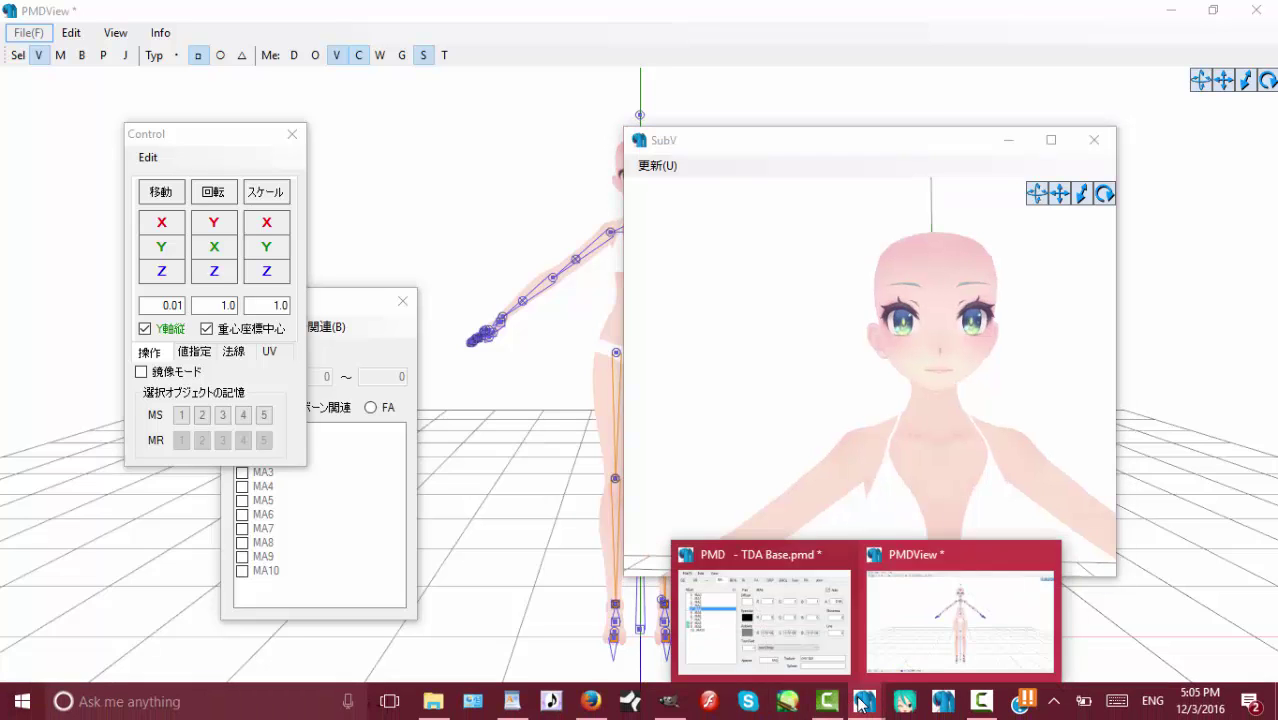
left_click(790, 640)
key("Down")
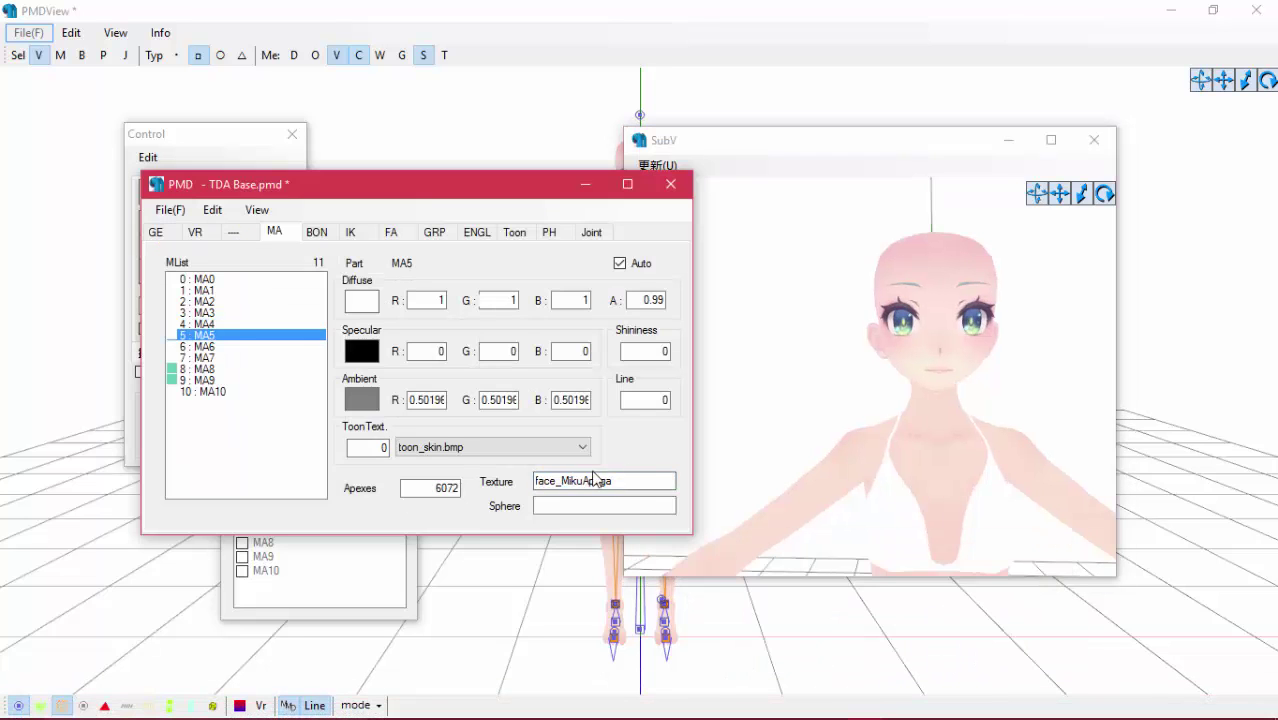
double_click(611, 481)
right_click(556, 480)
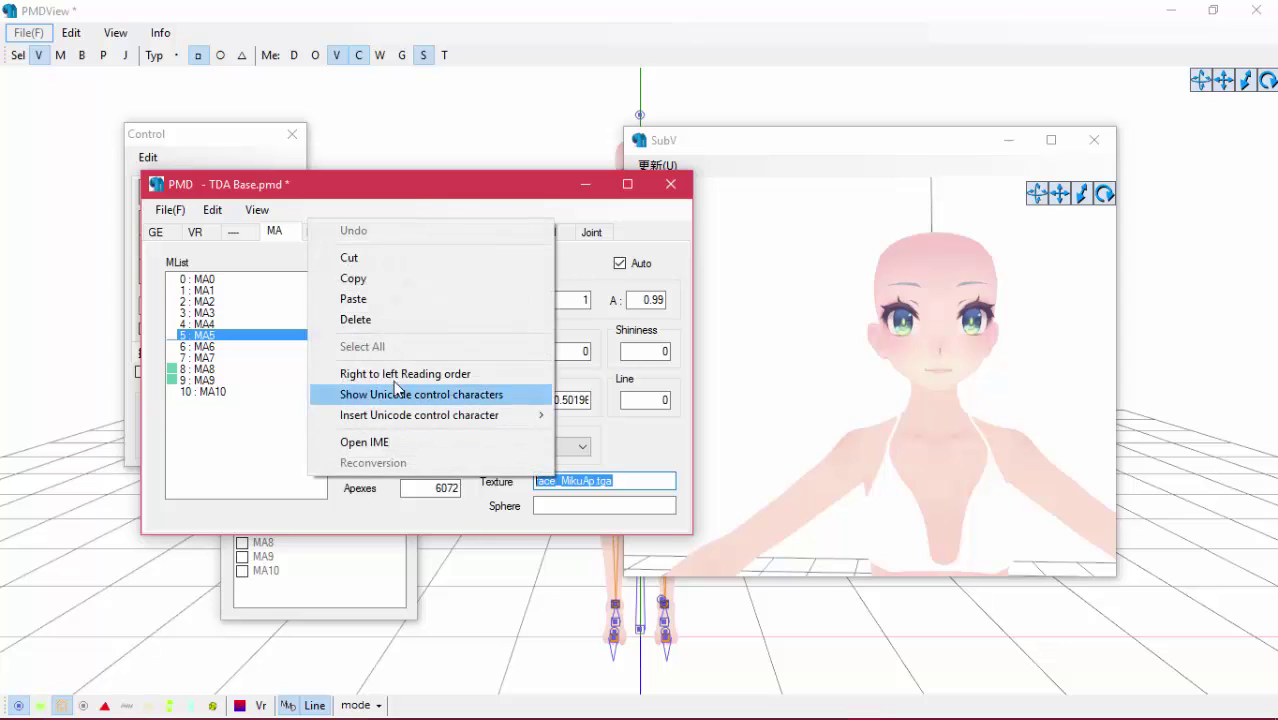
left_click(366, 296)
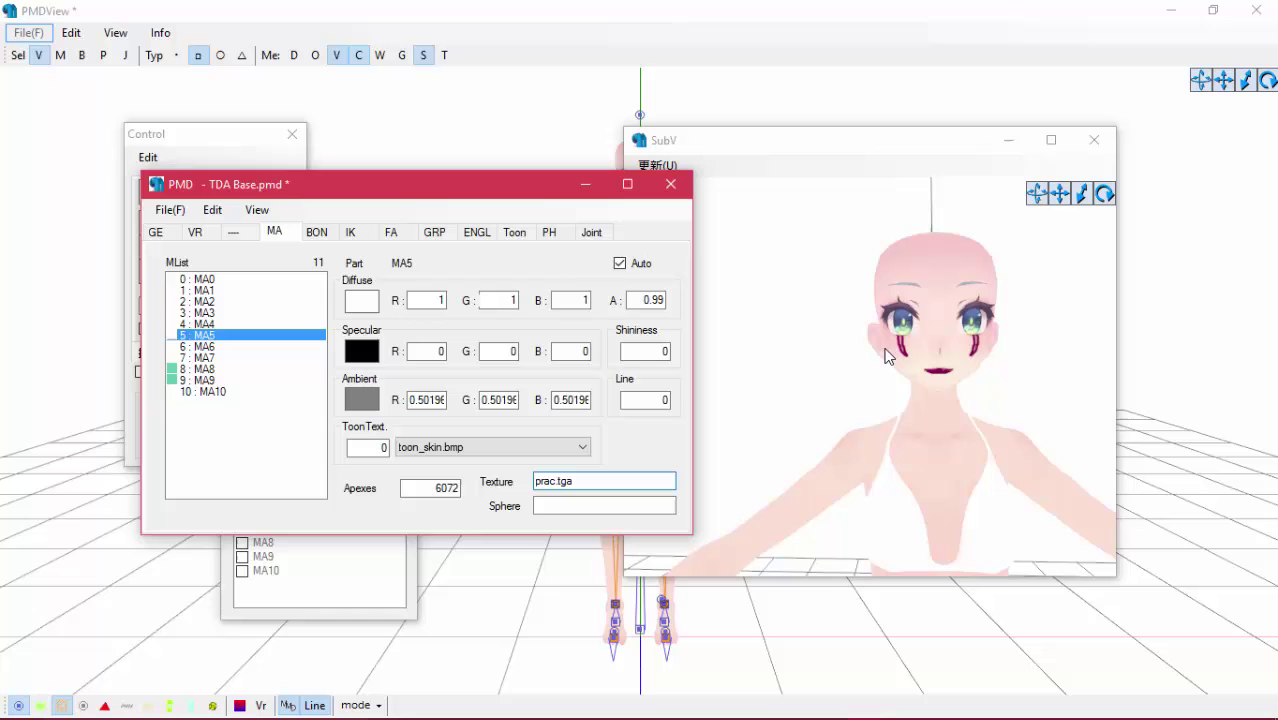
Zoom and centre the face in the preview to inspect the tear streaks
left_click(938, 407)
scroll(953, 425, "up", 6)
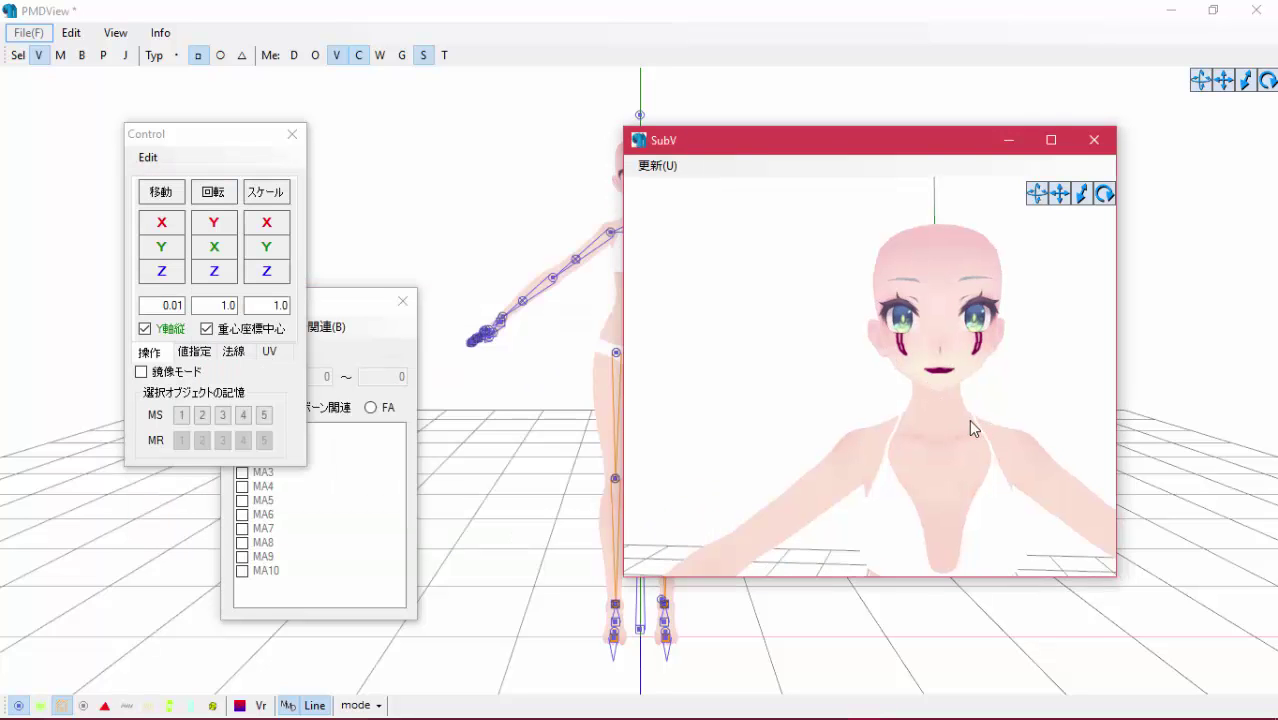
scroll(970, 429, "down", 3)
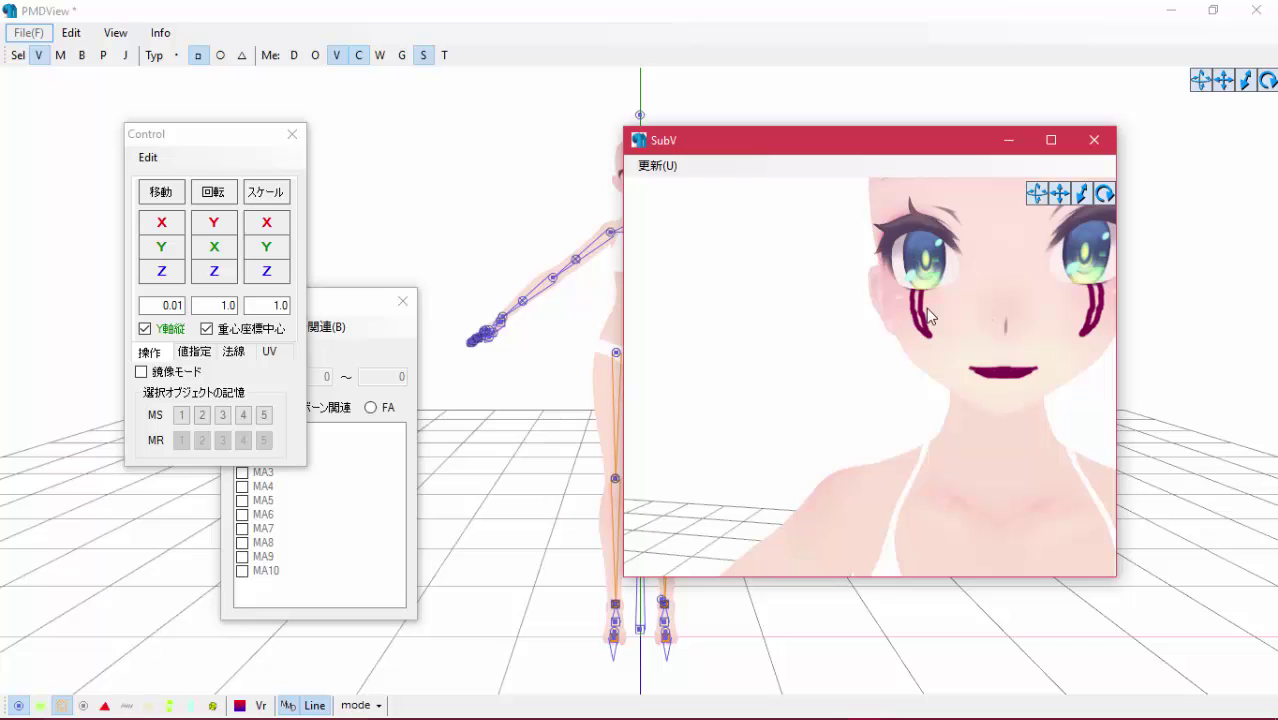
left_click_drag(1066, 196, 900, 210)
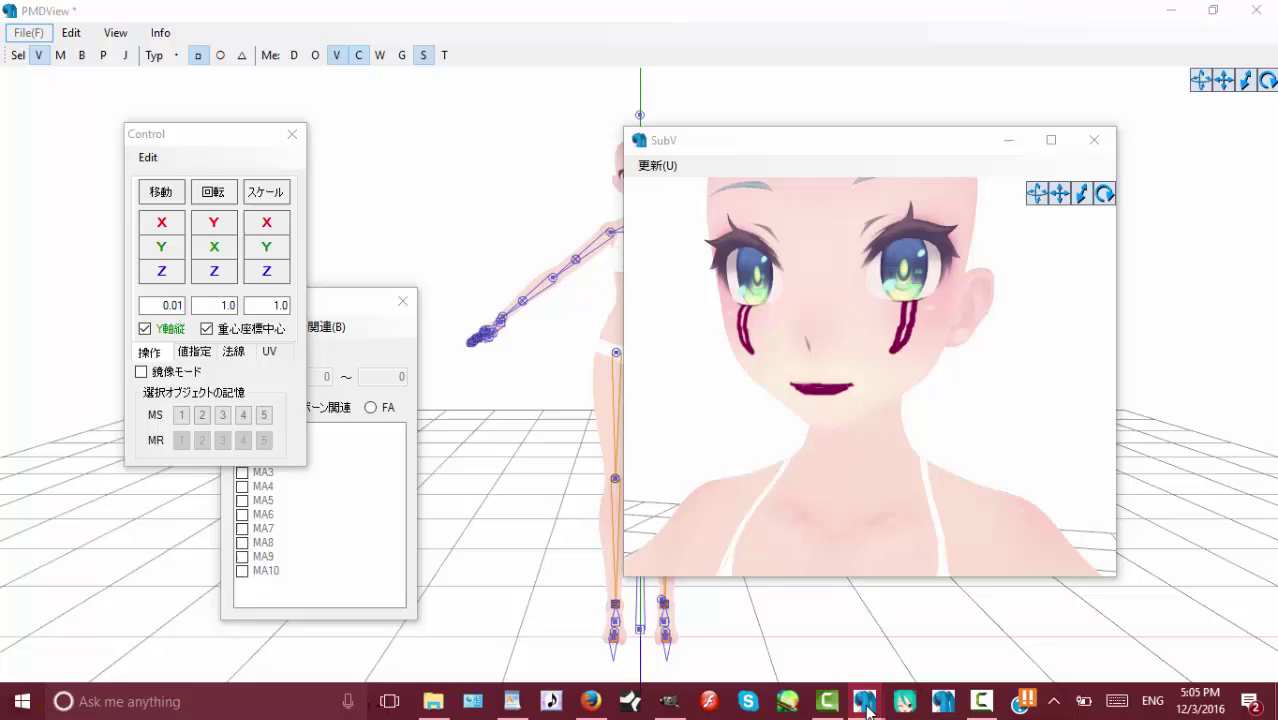
mouse_move(862, 712)
left_click(760, 615)
Paste prac.tga as MA6's texture and orbit the preview to check the face
left_click(190, 347)
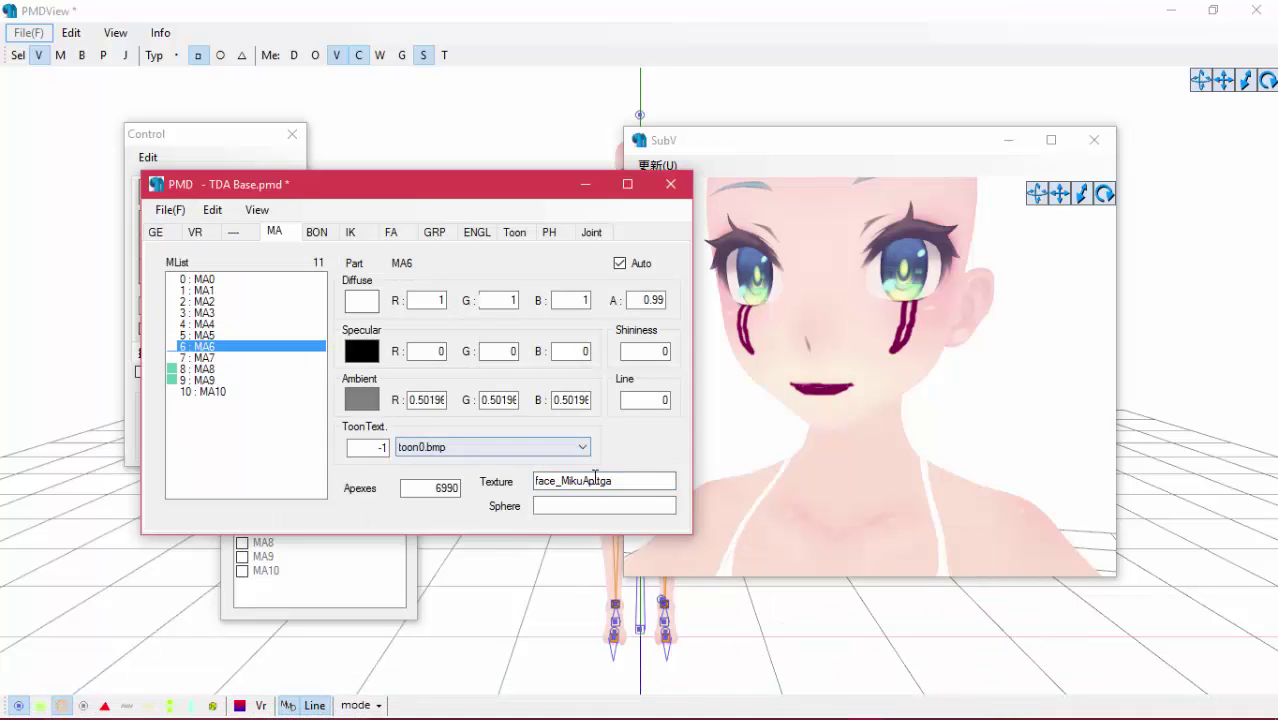
double_click(537, 483)
right_click(550, 485)
left_click(348, 305)
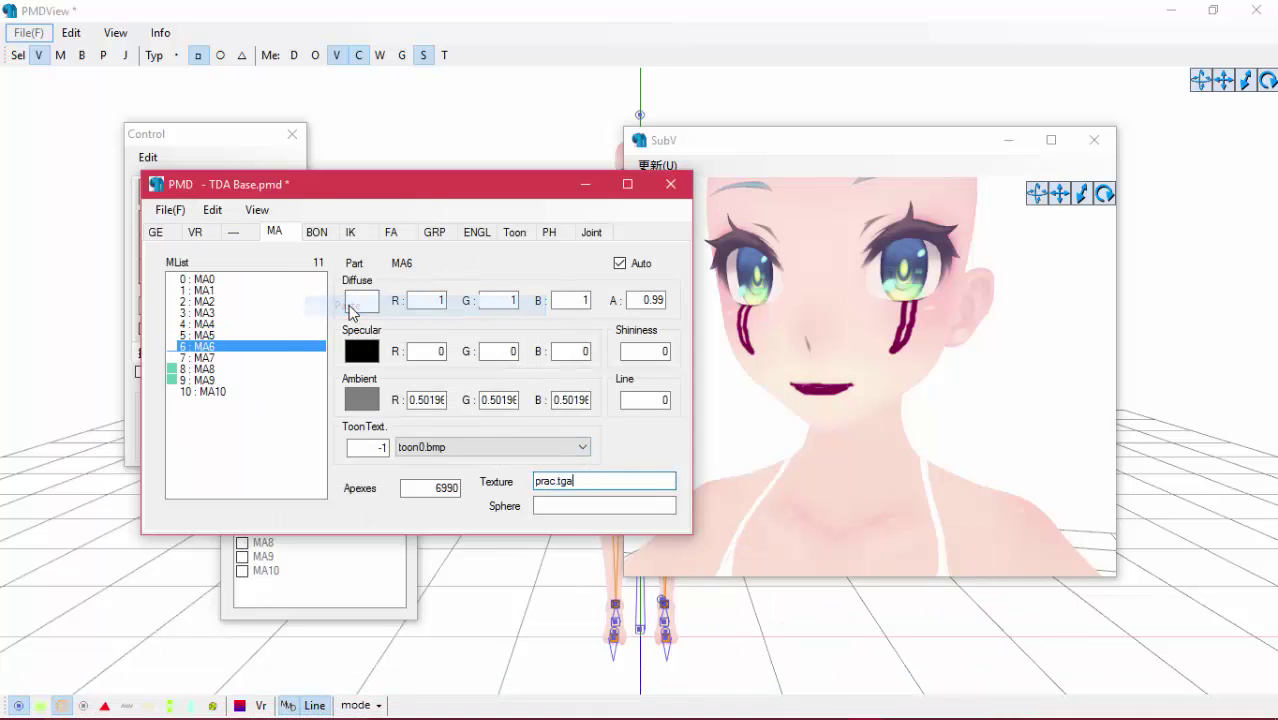
left_click_drag(1097, 196, 937, 373)
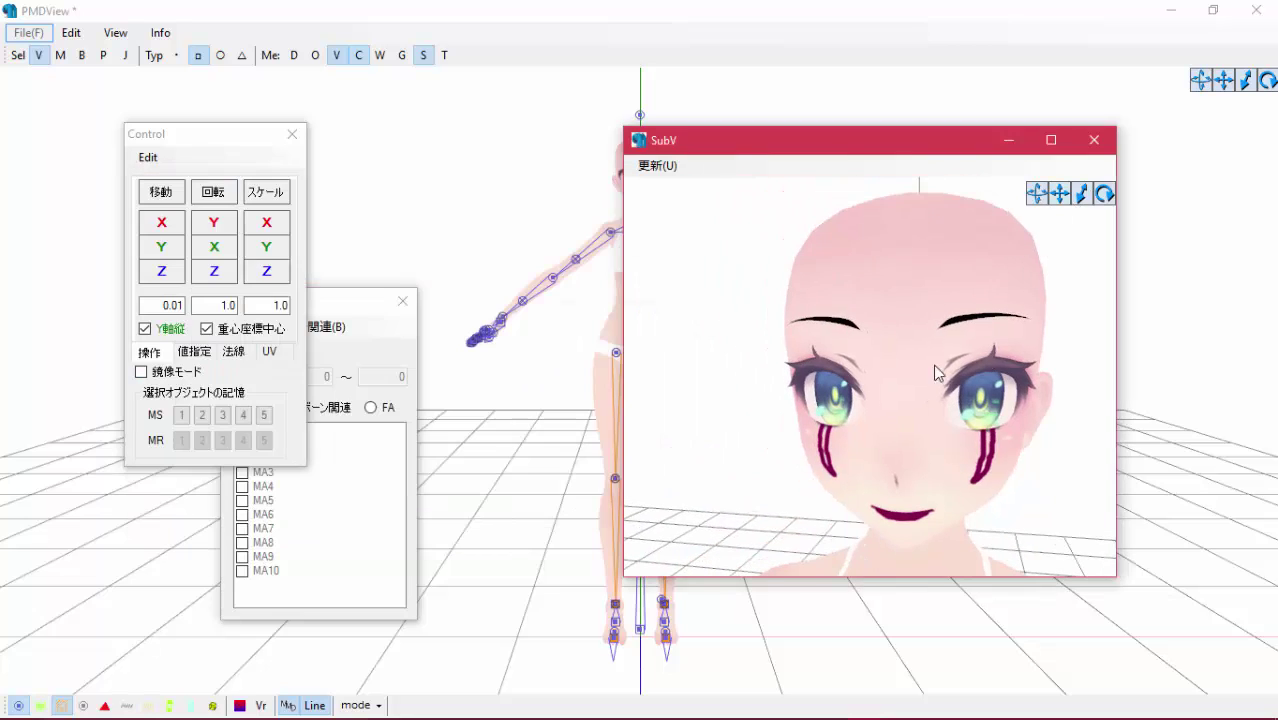
mouse_move(864, 701)
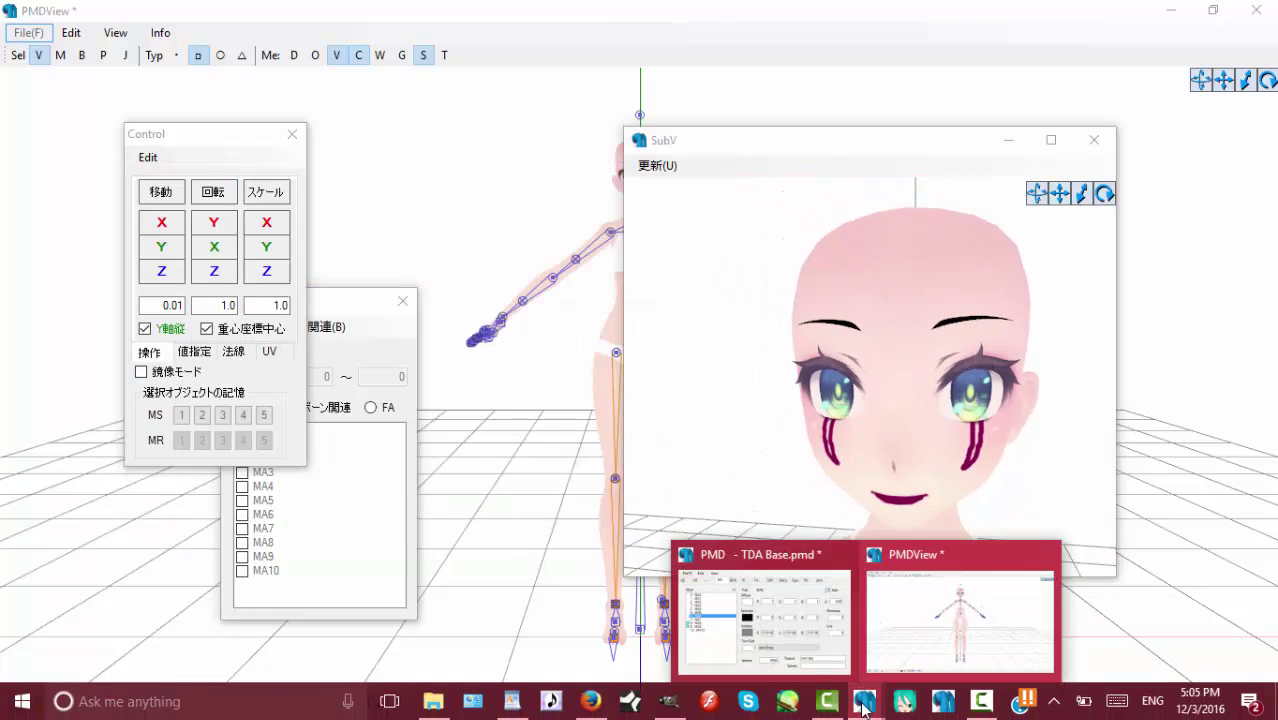
left_click(785, 648)
Paste prac.tga as MA7's texture, then look over materials MA8 and MA9
left_click(200, 357)
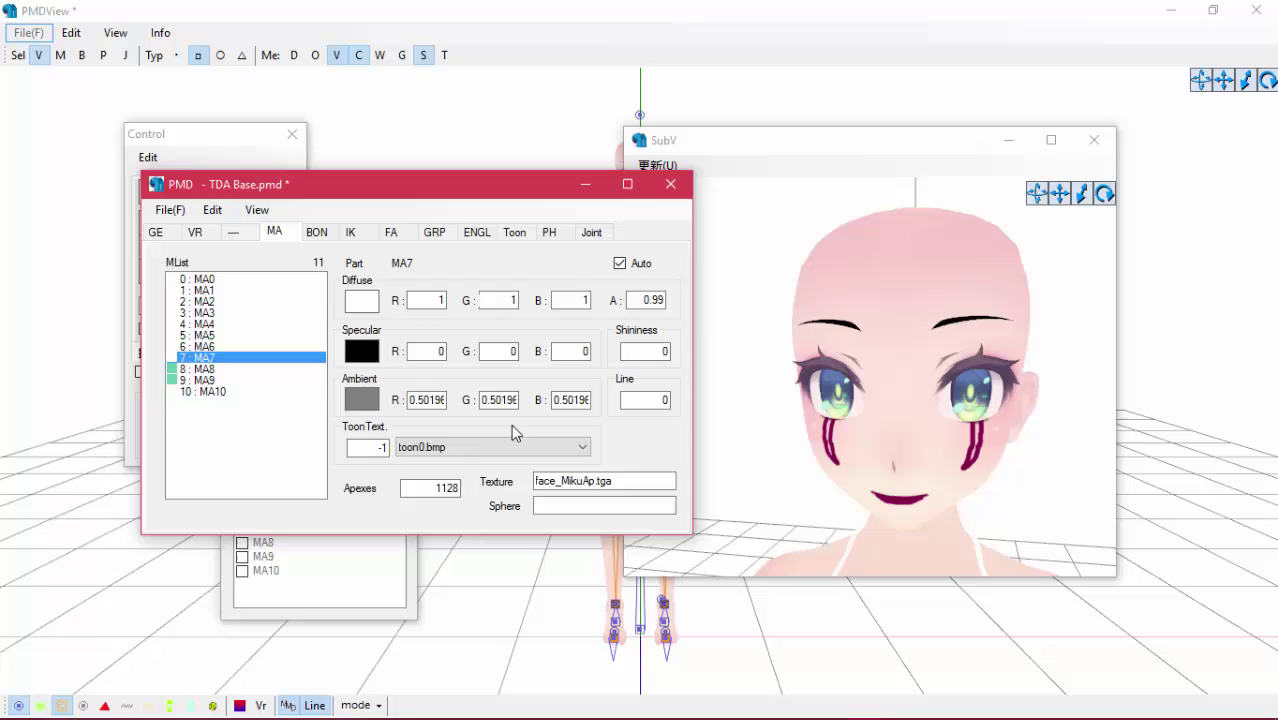
double_click(619, 480)
right_click(570, 484)
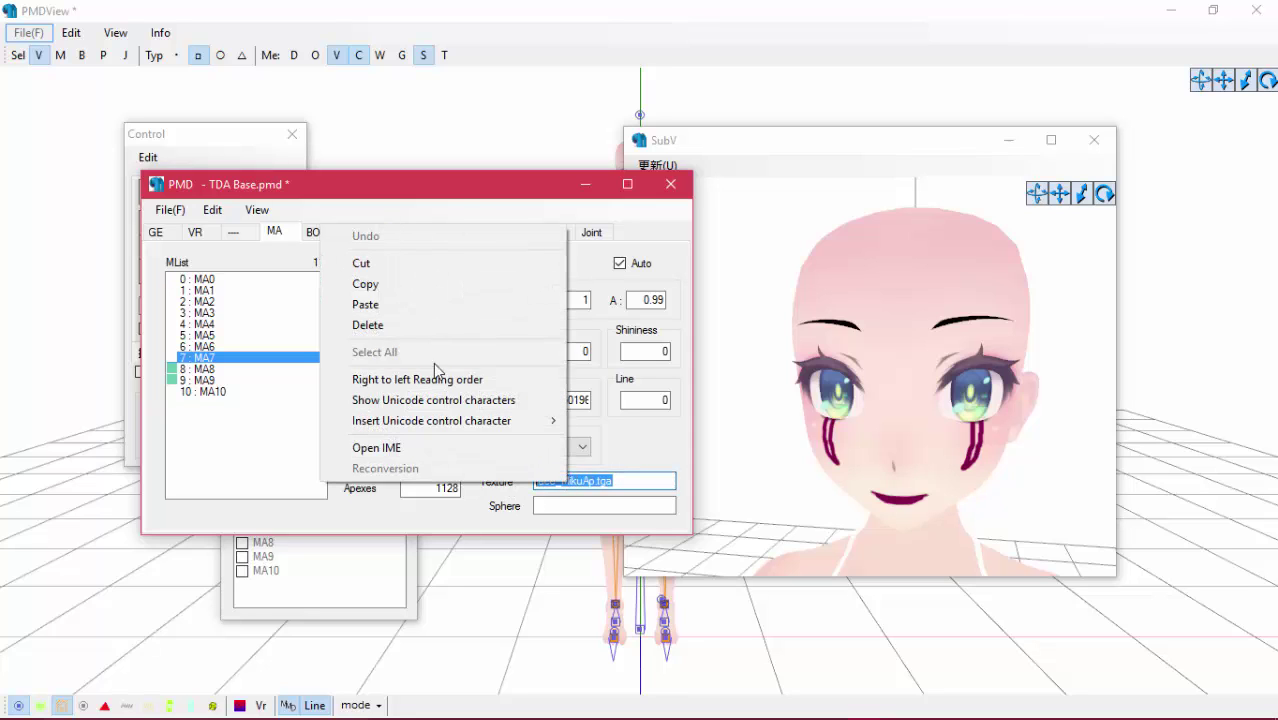
left_click(374, 306)
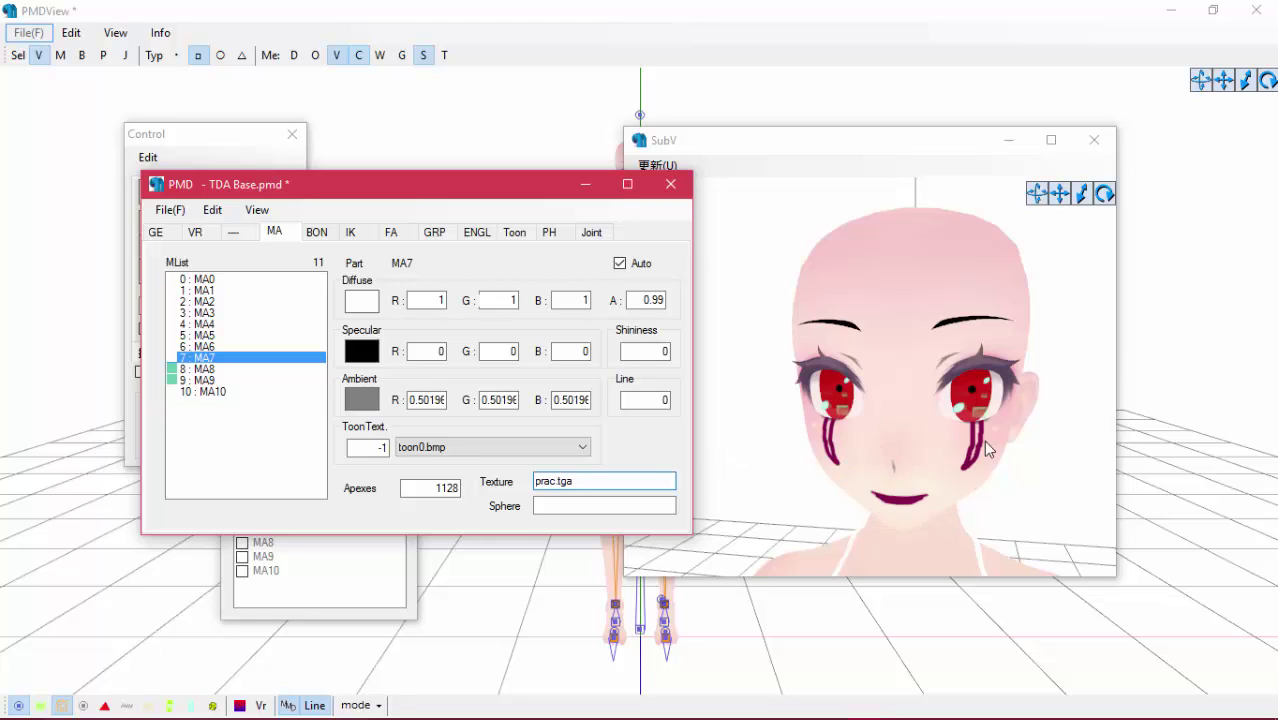
left_click(205, 369)
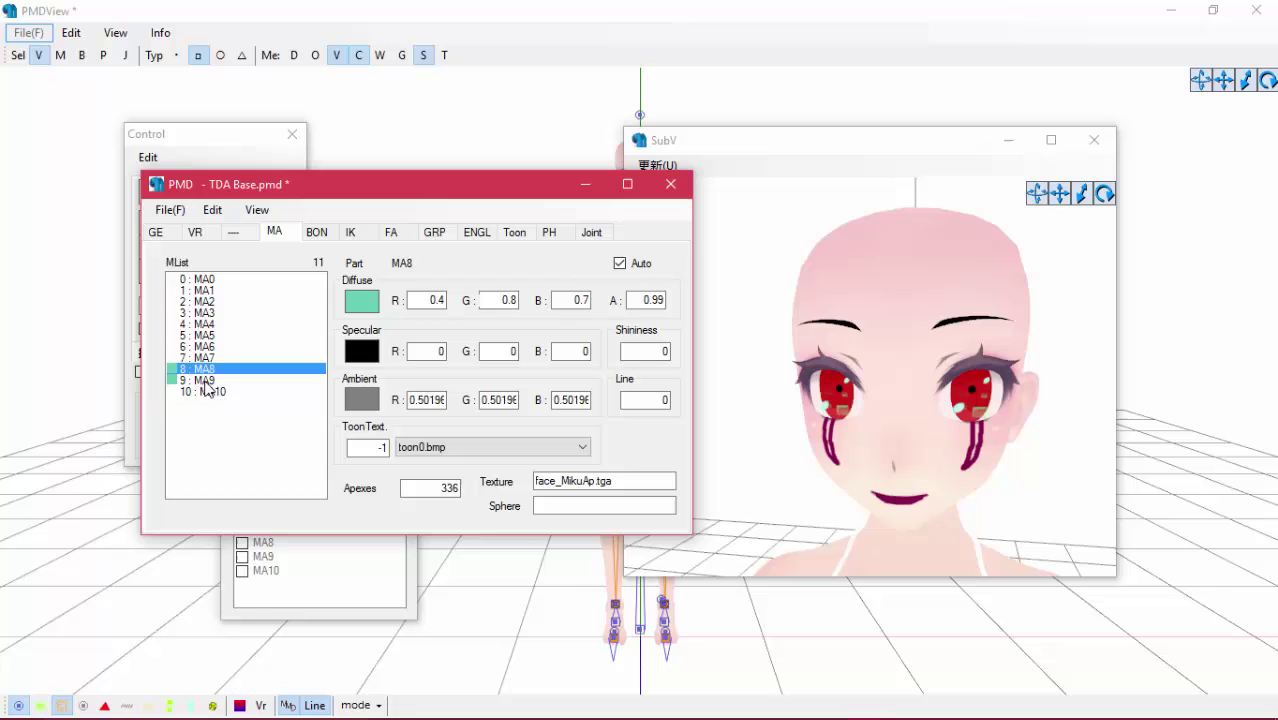
left_click(204, 381)
left_click(221, 372)
Zoom and orbit around the face to inspect the red eyes, tear streaks and dark lips
left_click(873, 494)
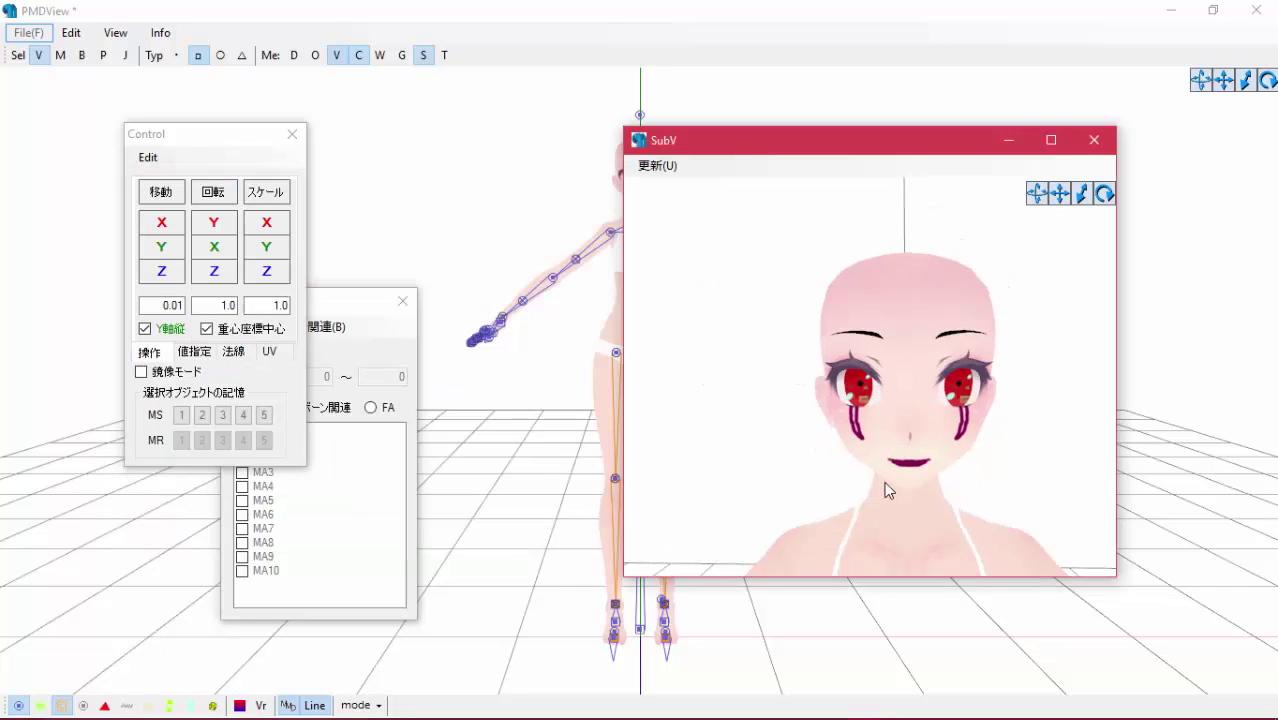
scroll(931, 514, "down", 3)
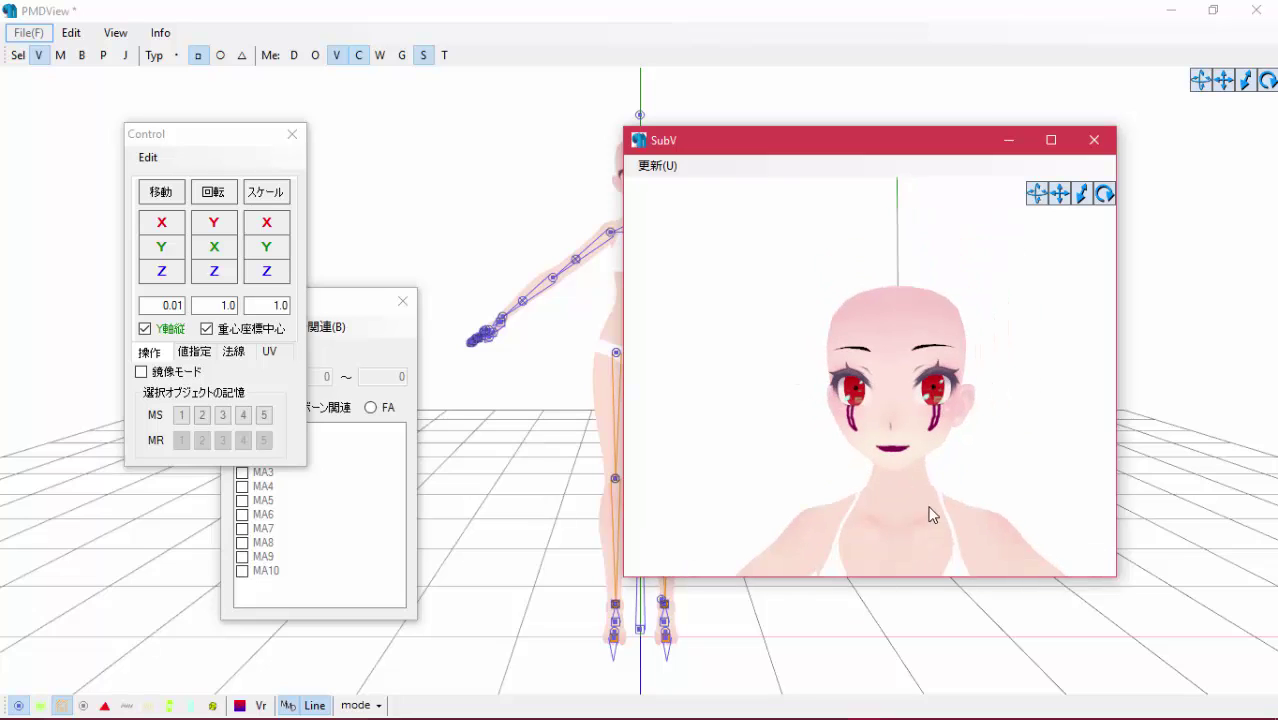
scroll(958, 443, "up", 3)
mouse_move(958, 443)
right_mouse_down()
mouse_move(1084, 428)
mouse_move(952, 453)
right_mouse_up()
scroll(951, 440, "down", 3)
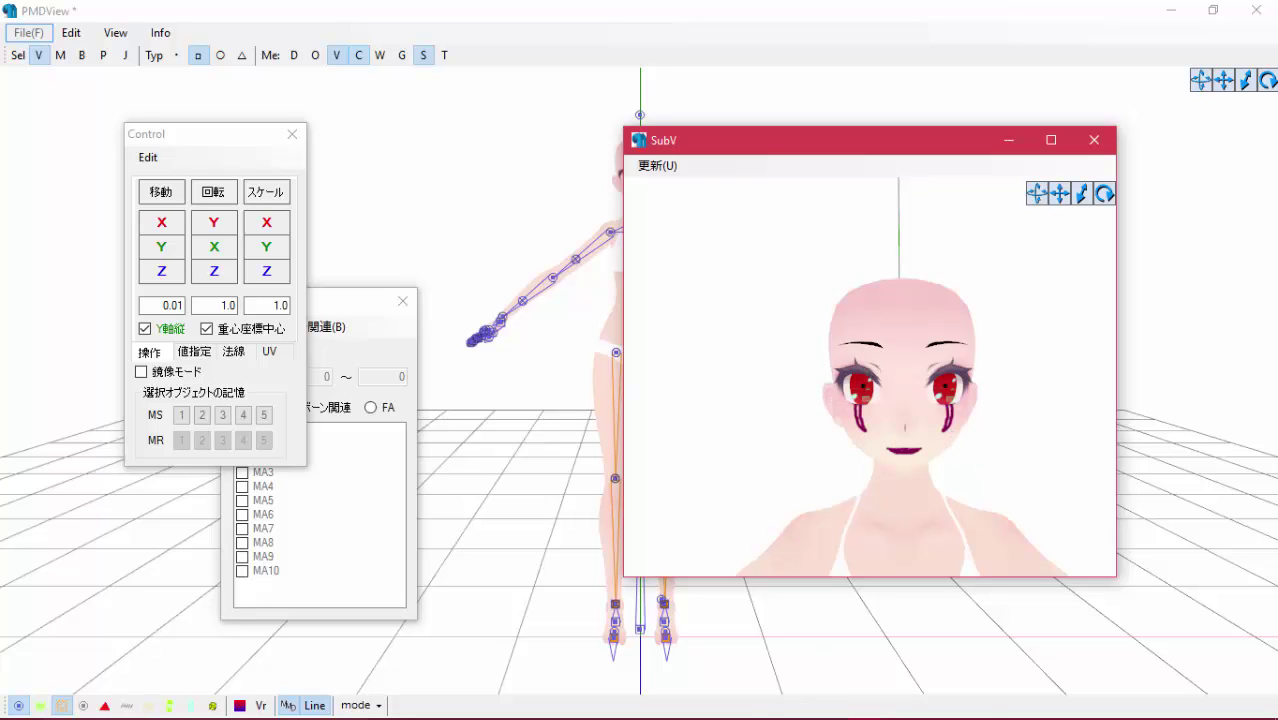
Close GIMP's untitled image, discarding its changes
mouse_move(669, 701)
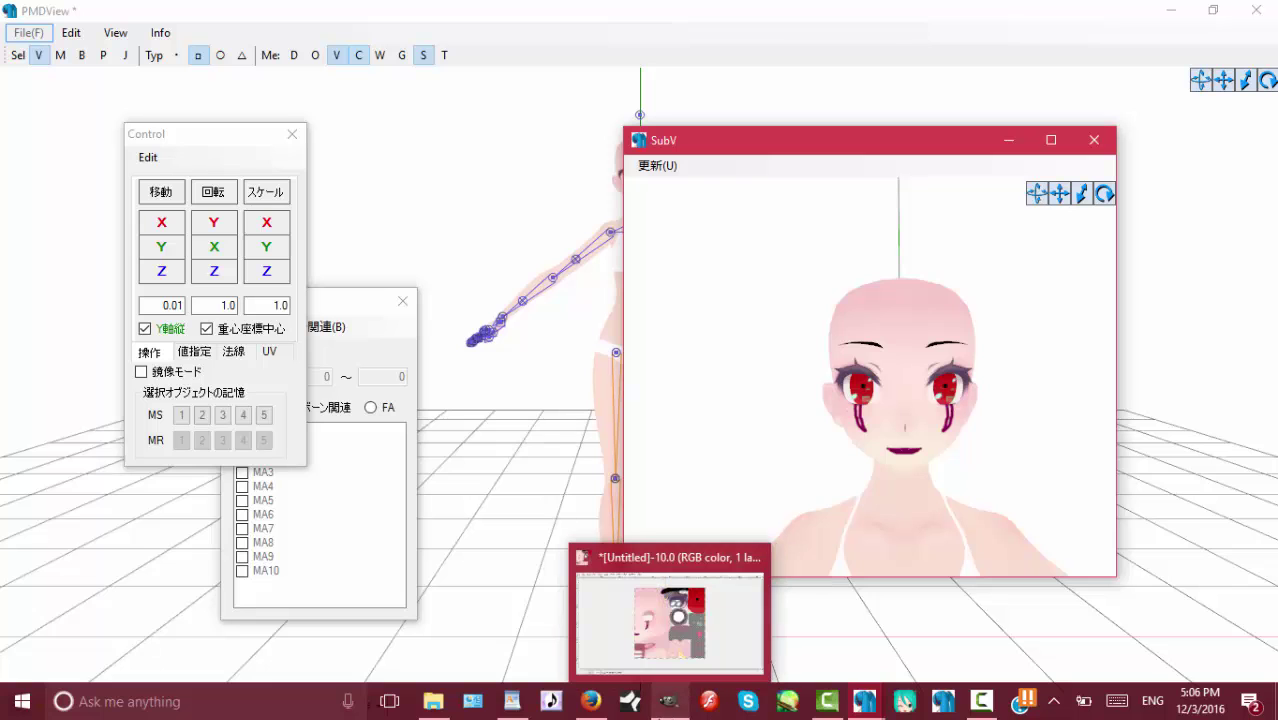
left_click(687, 629)
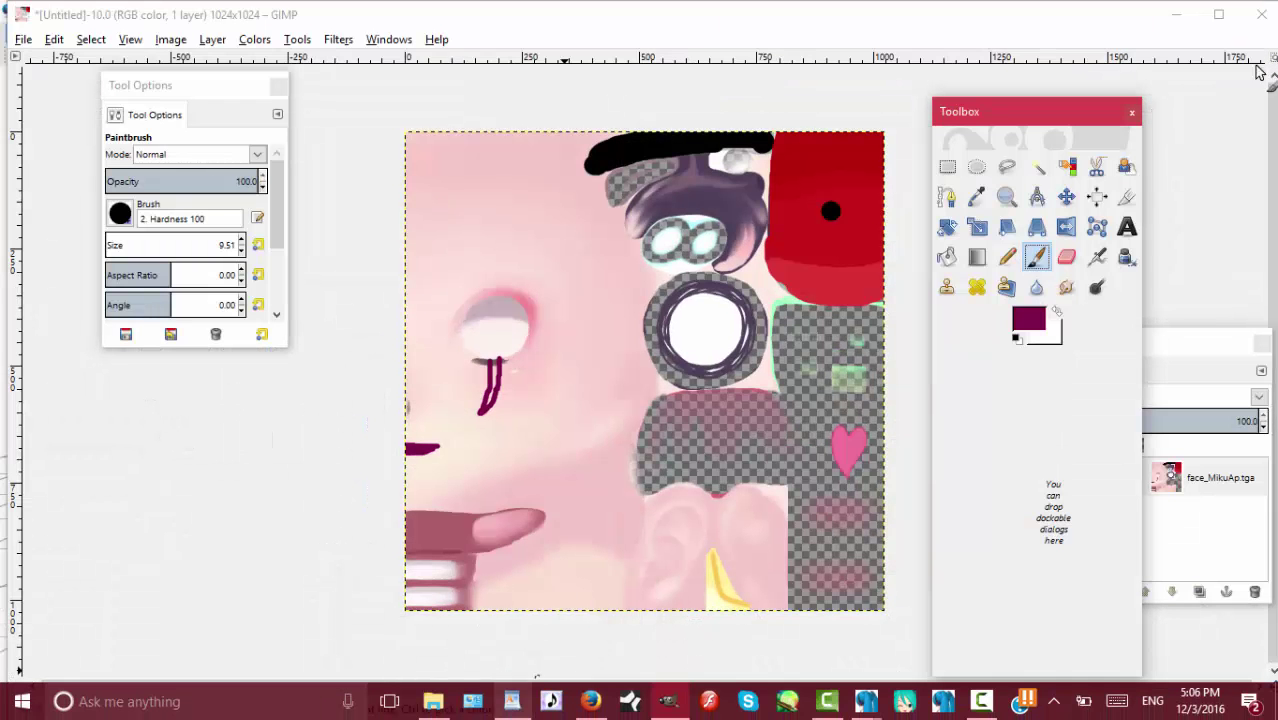
left_click(1262, 14)
left_click(685, 493)
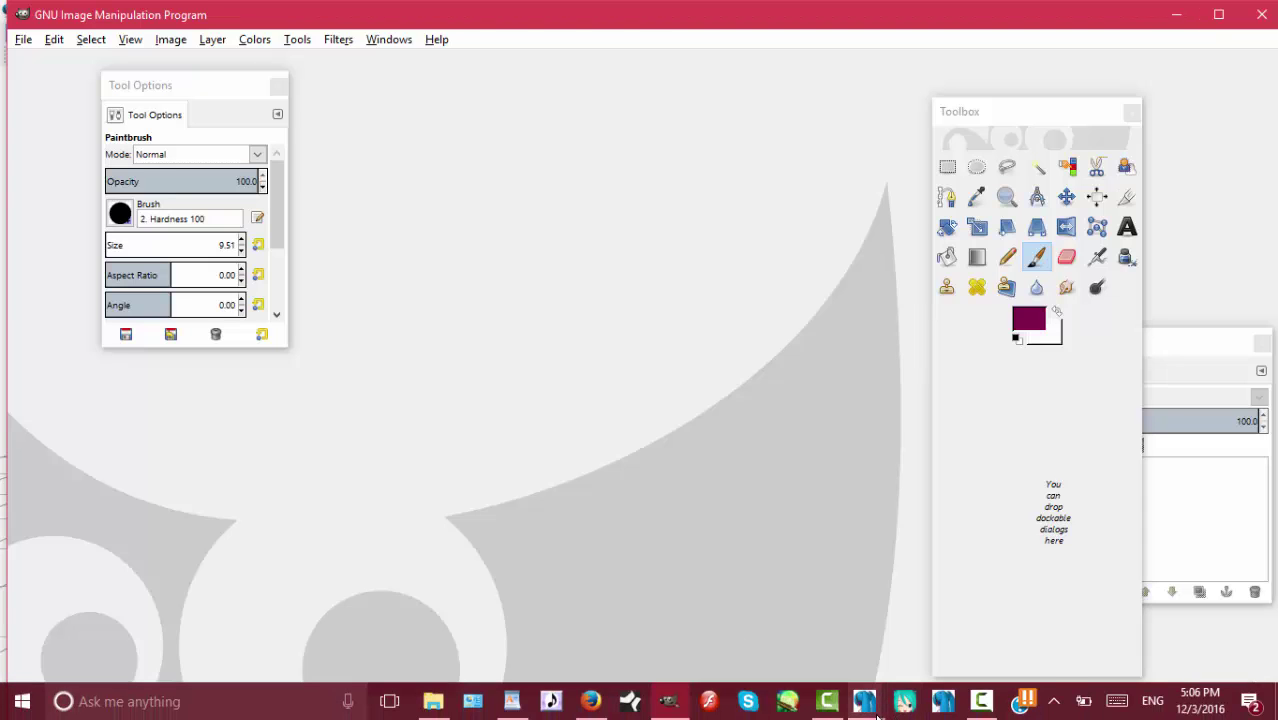
Delete the video folder from the base folder in File Explorer
mouse_move(870, 710)
left_click(433, 701)
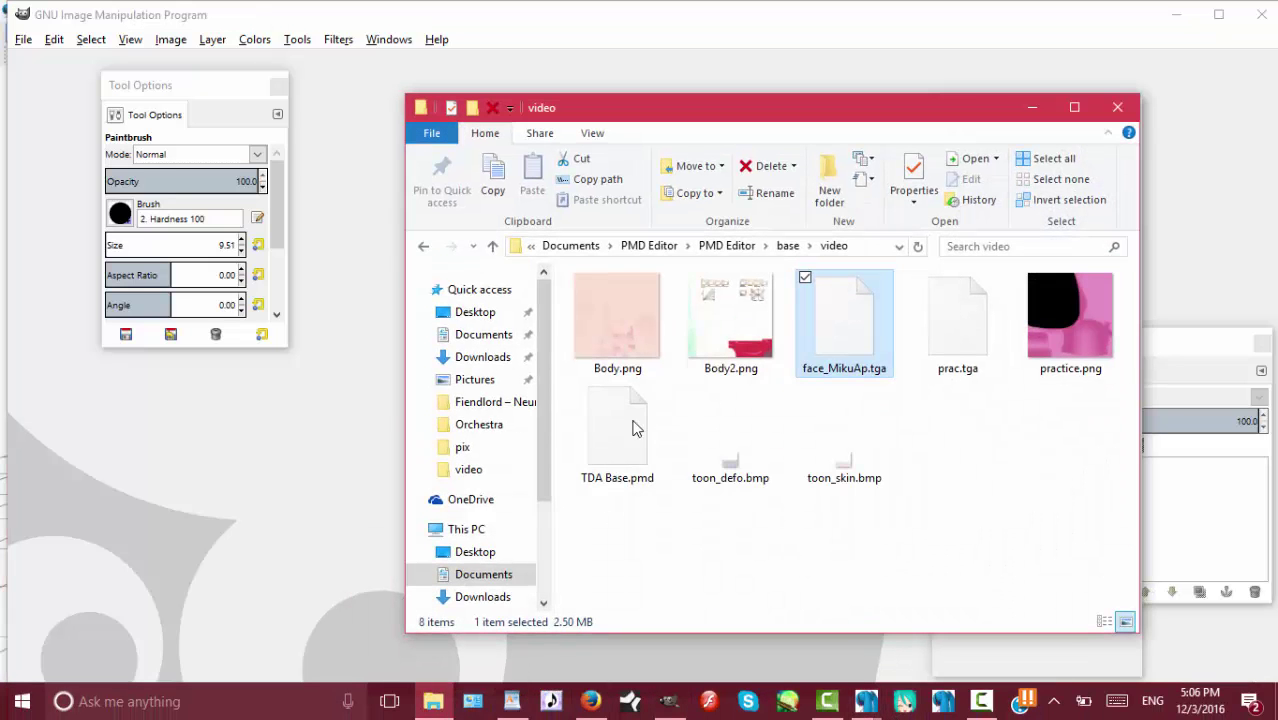
left_click(424, 248)
right_click(653, 443)
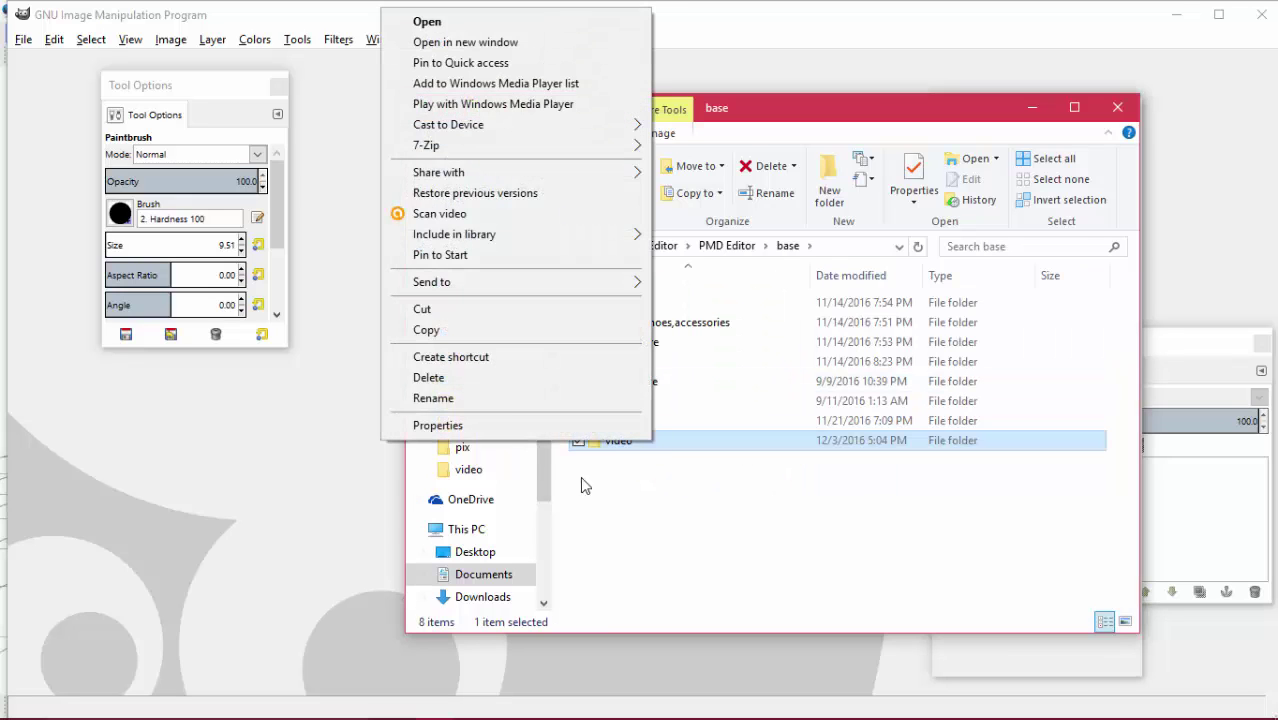
left_click(477, 388)
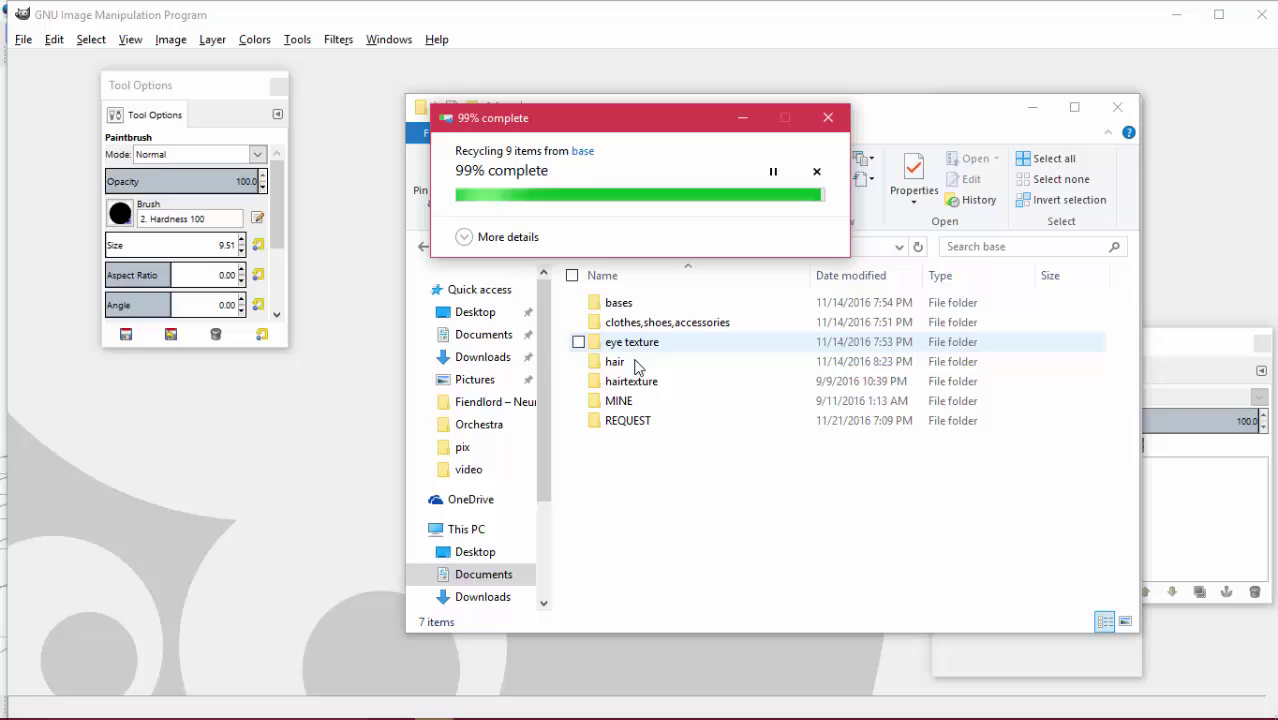
Open hairtexture > Scritz Hair Texture and select 1.bmp
double_click(640, 378)
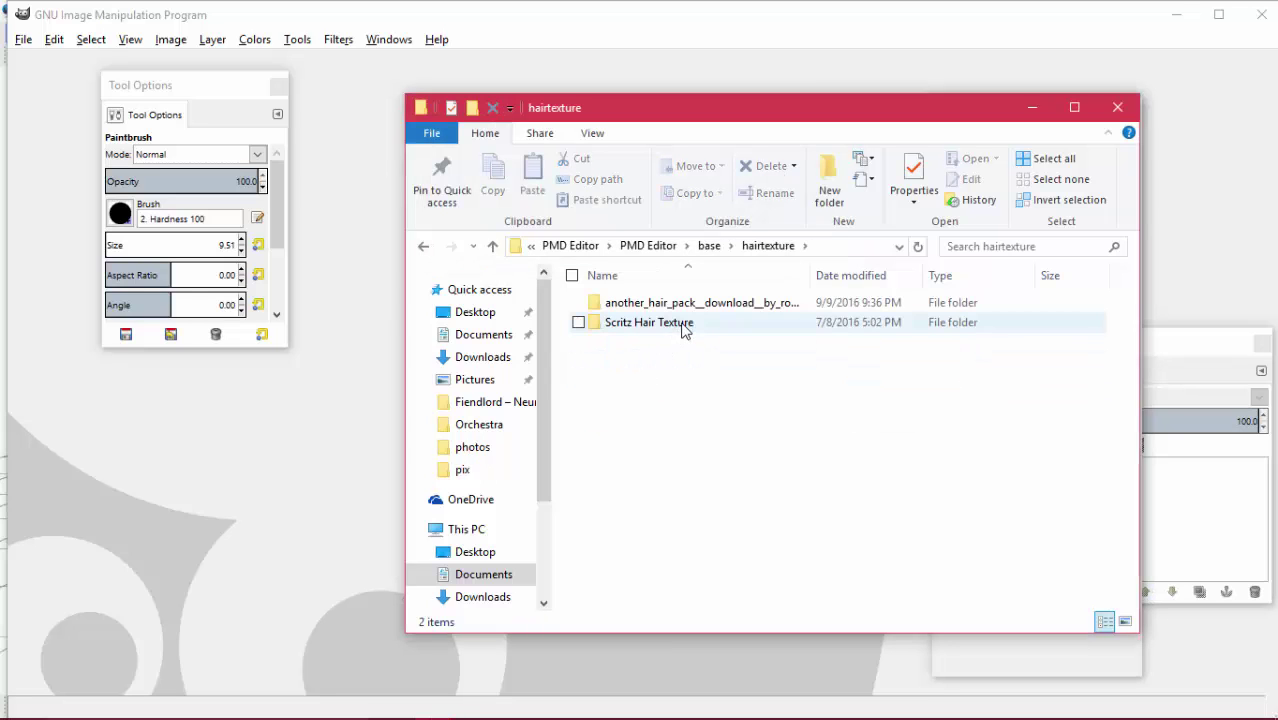
double_click(684, 326)
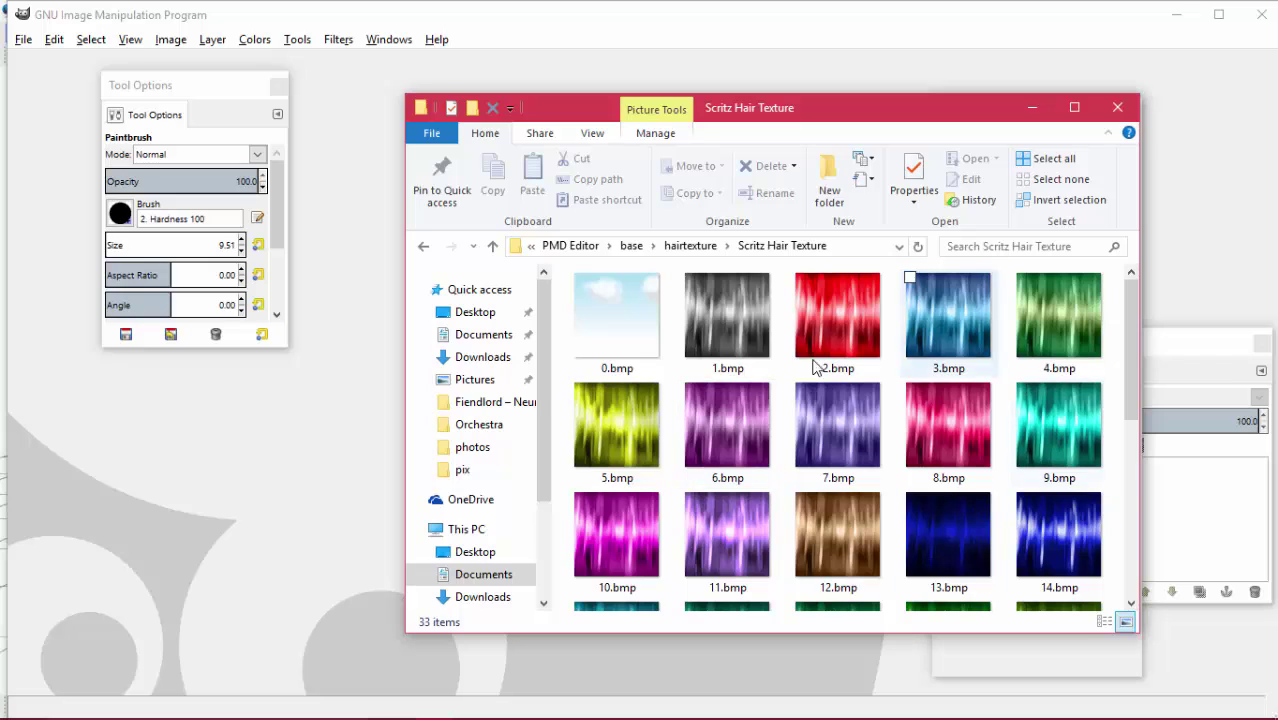
left_click(715, 318)
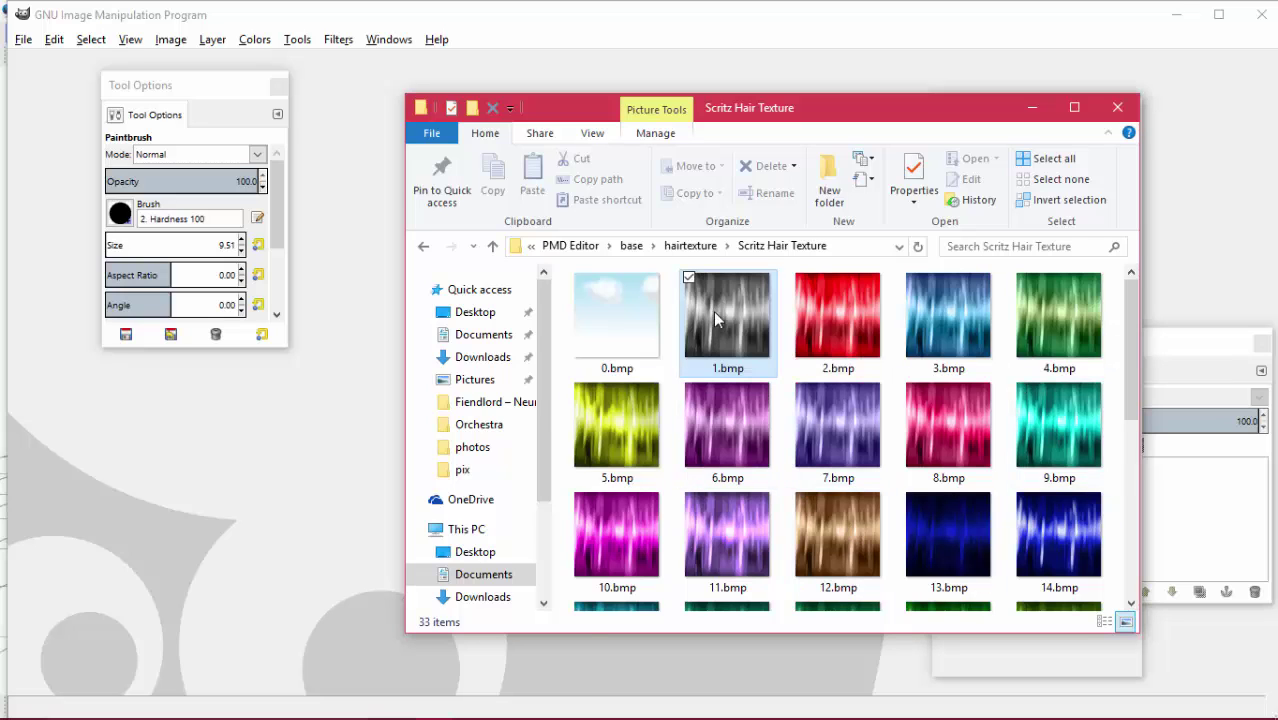
Open 1.bmp in GIMP and erase the whole canvas with a roughly 270-pixel eraser
left_click_drag(715, 318, 590, 105)
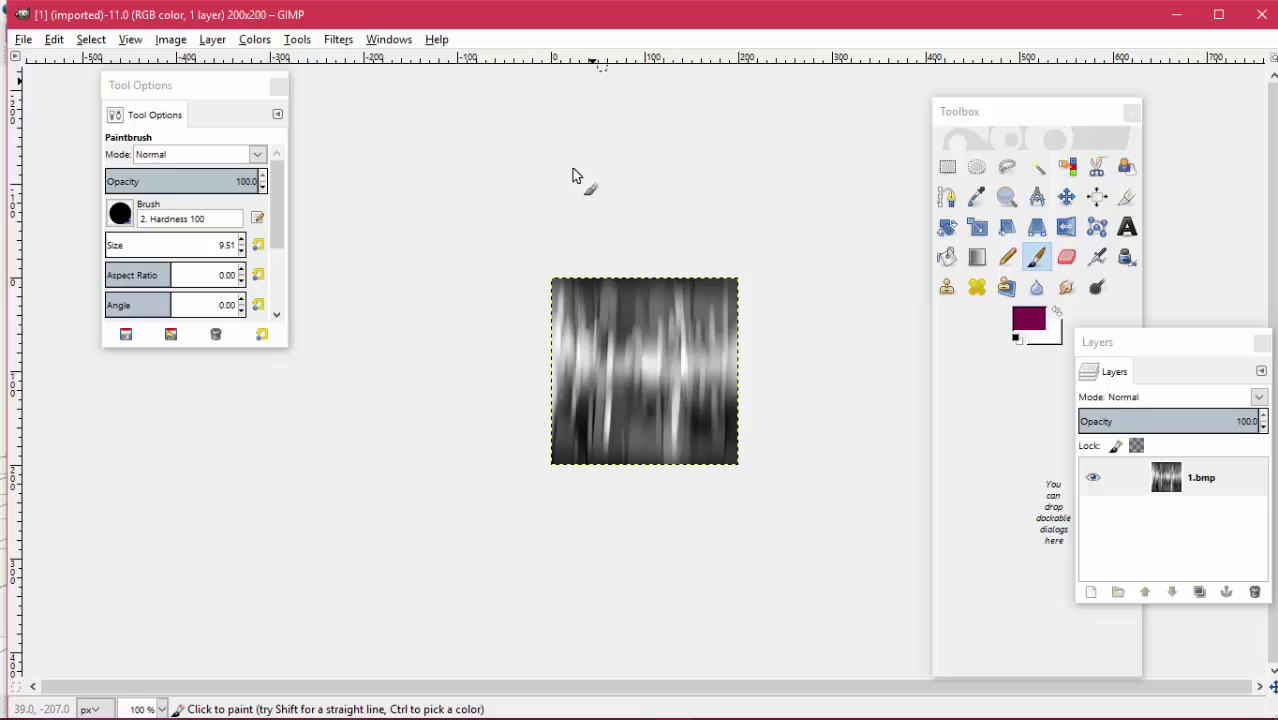
left_click(1066, 257)
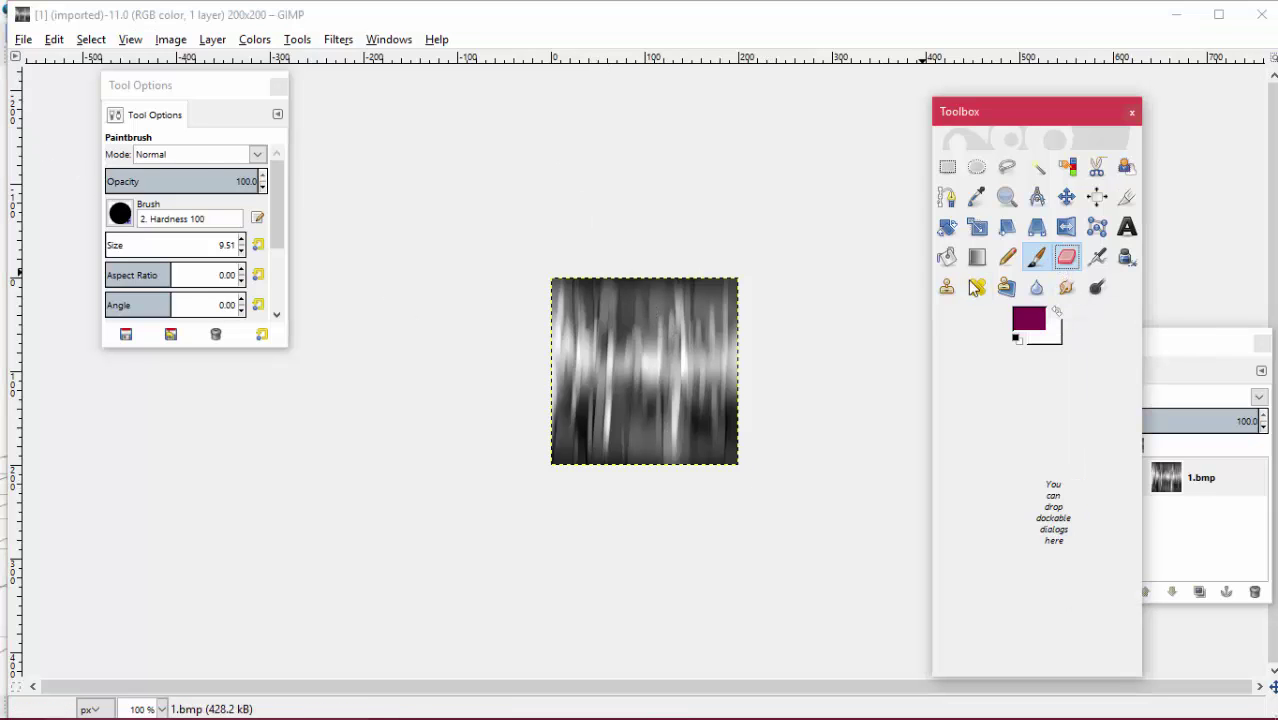
left_click_drag(138, 240, 140, 242)
mouse_move(670, 297)
left_mouse_down()
mouse_move(747, 325)
mouse_move(776, 419)
left_mouse_up()
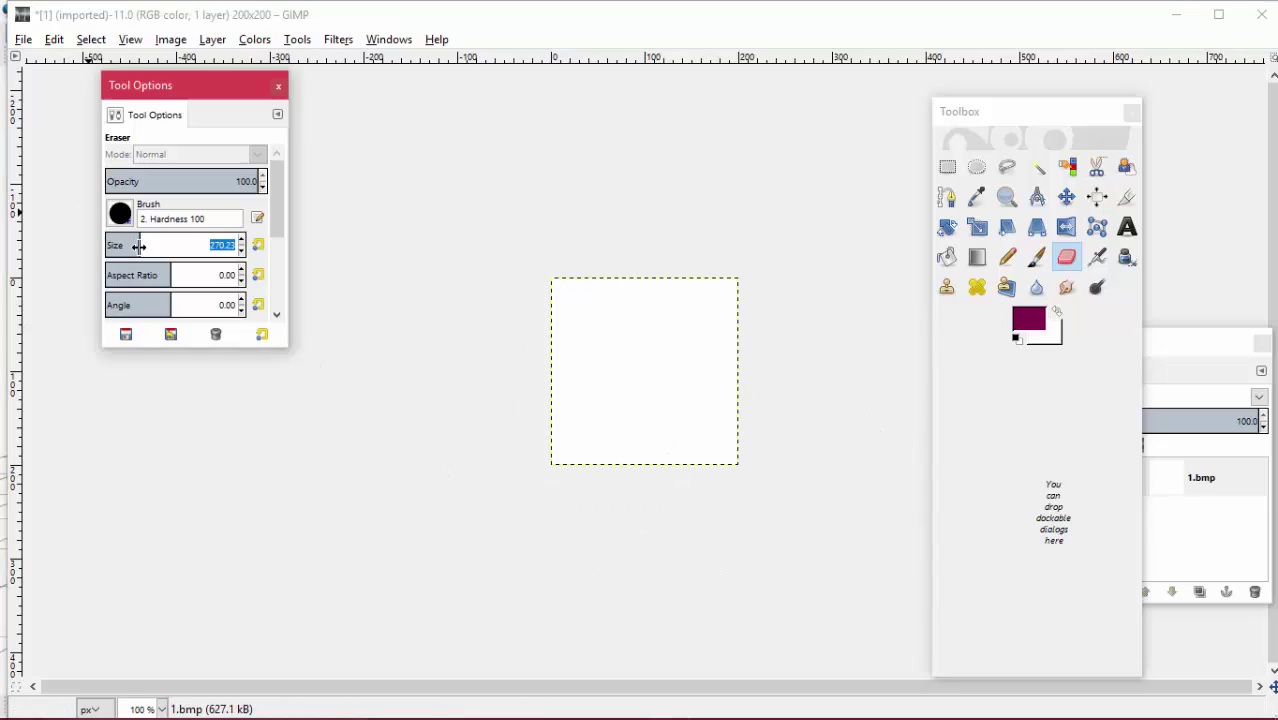
left_click_drag(134, 245, 118, 248)
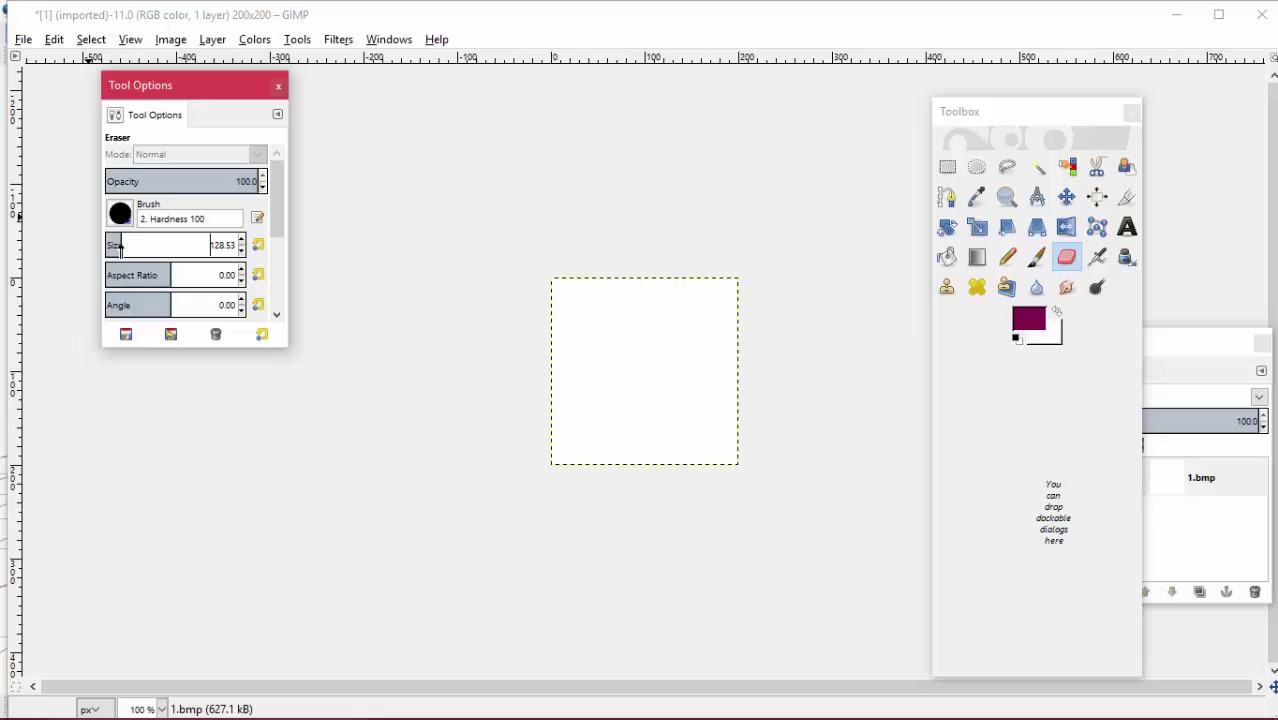
With the Blend tool, draw a first vertical gradient from white to the dark magenta foreground
left_click(977, 257)
left_click(1029, 319)
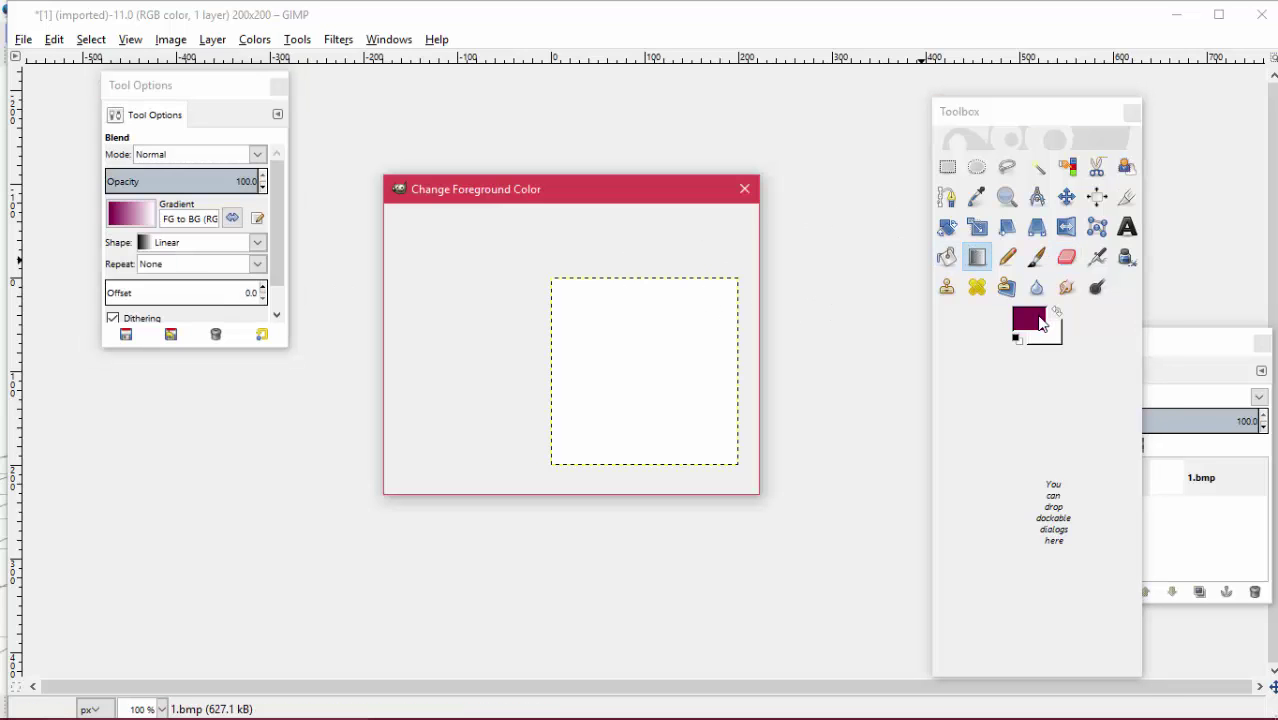
left_click(650, 470)
left_click_drag(570, 305, 640, 320)
left_click_drag(656, 406, 657, 314)
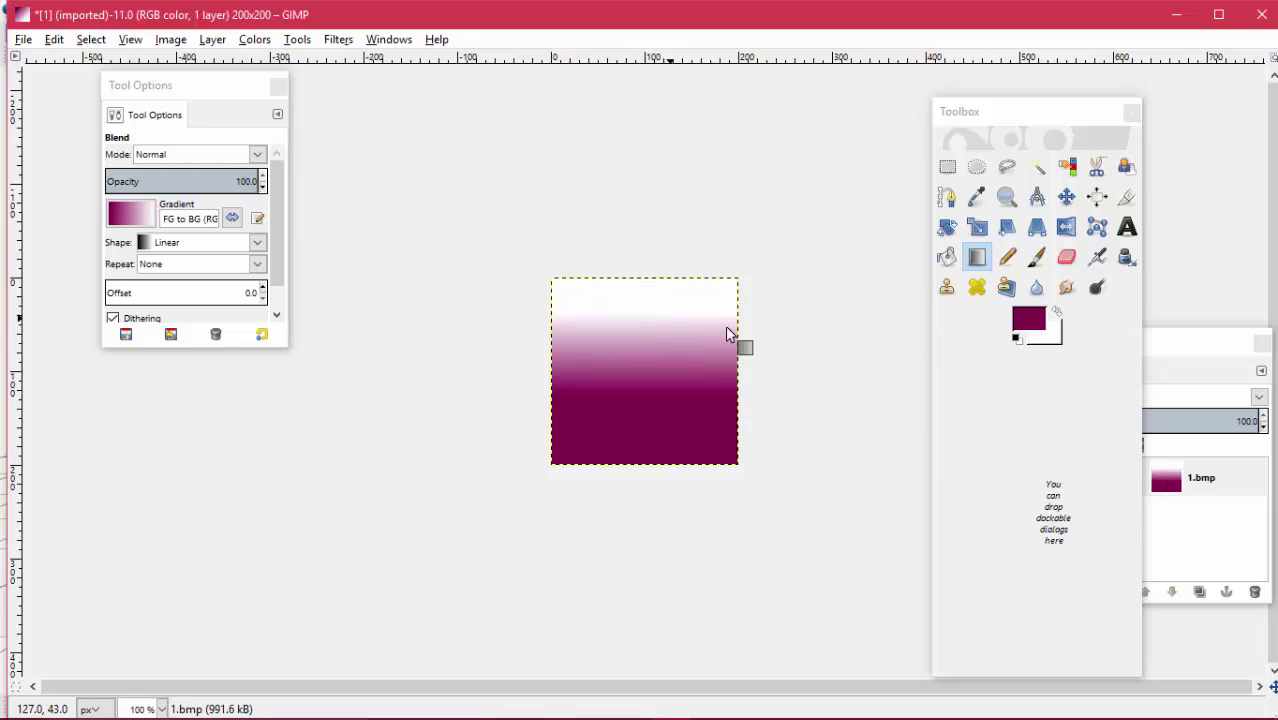
Try the Aneurism gradient, redrawing its stripes diagonally and then top to bottom
left_click(130, 214)
scroll(176, 392, "down", 3)
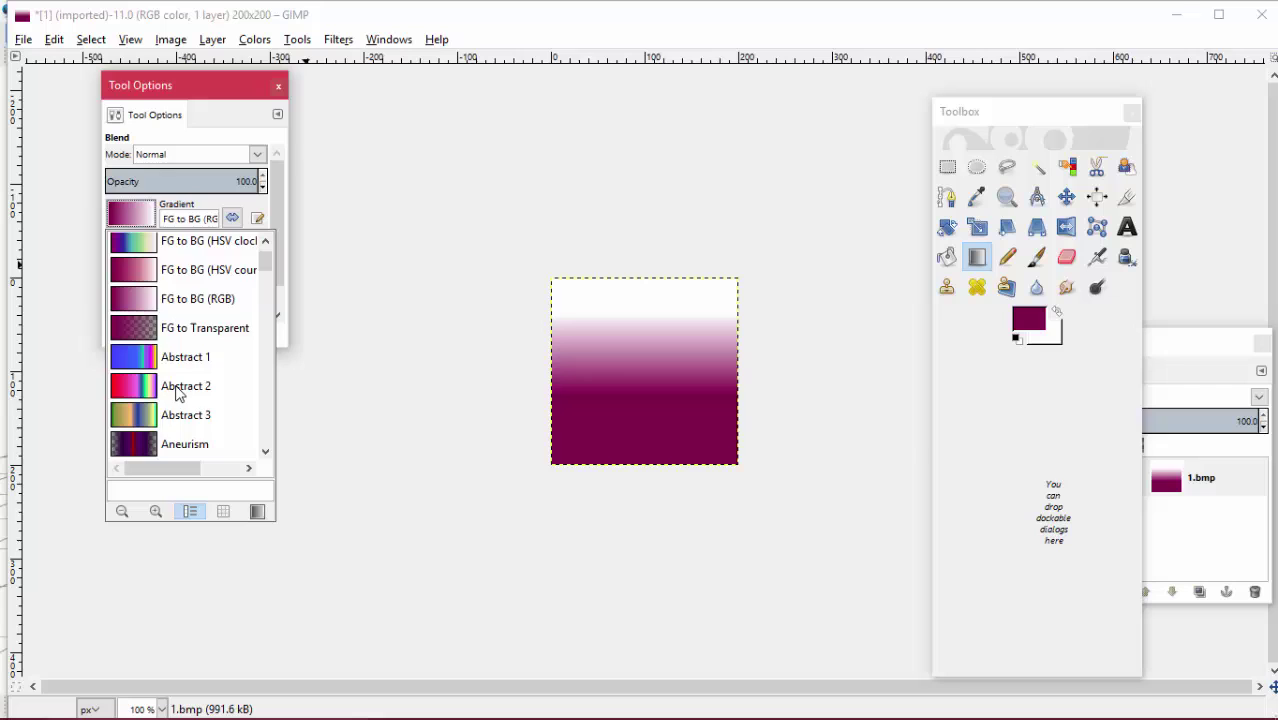
left_click(160, 338)
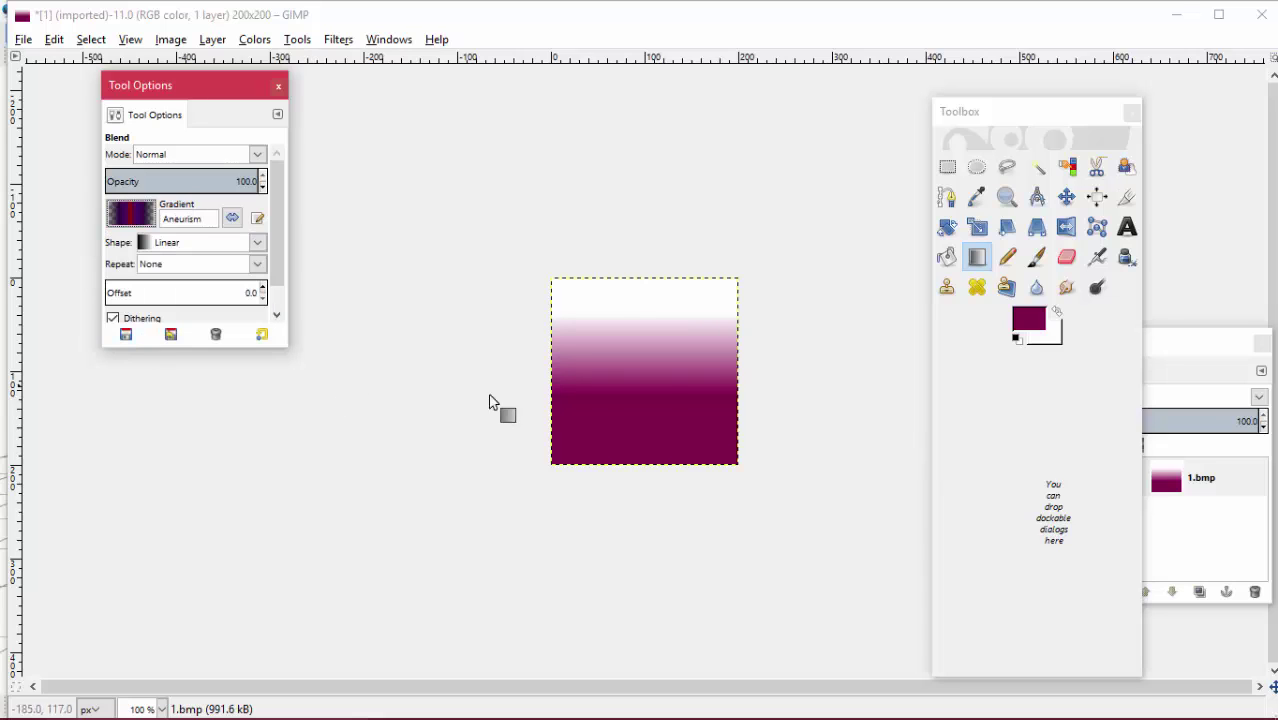
left_click_drag(662, 400, 699, 324)
left_click_drag(578, 456, 779, 235)
left_click_drag(568, 451, 721, 321)
left_click_drag(648, 301, 655, 543)
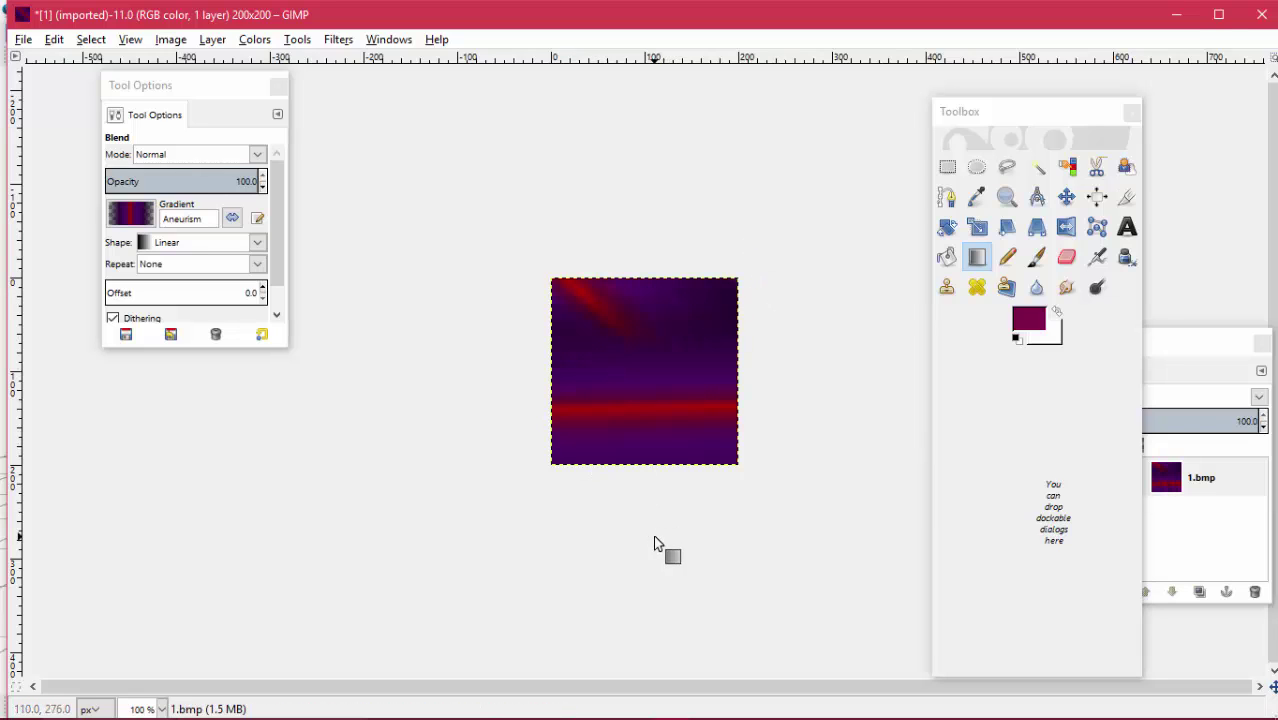
left_click_drag(656, 314, 656, 564)
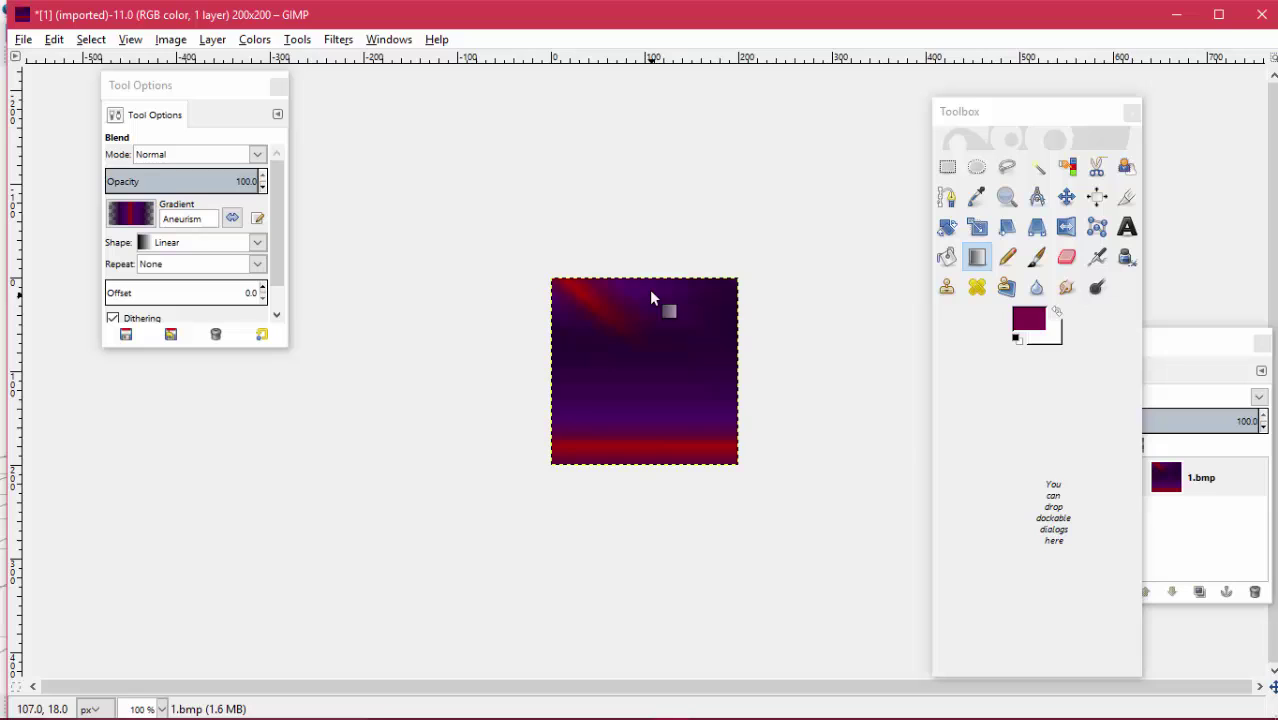
left_click_drag(651, 297, 662, 680)
left_click_drag(648, 360, 649, 670)
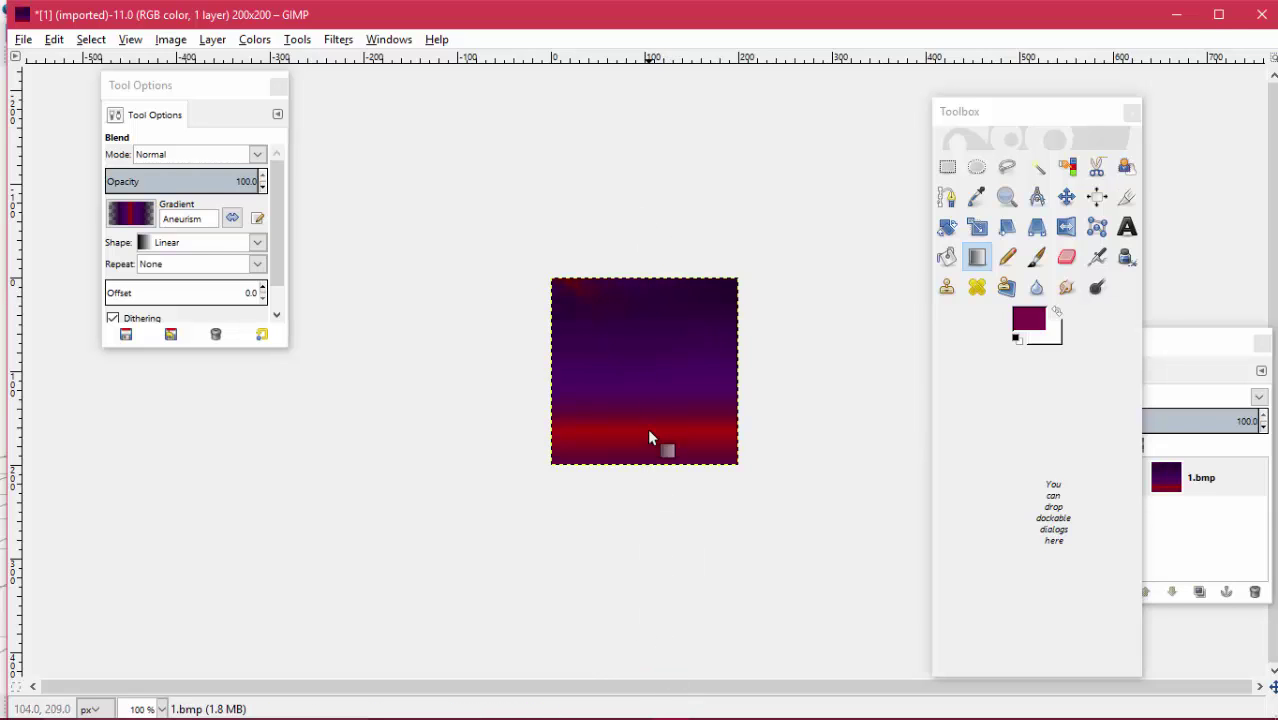
Fill vertically with FG to BG (HSV clockwise) until dark magenta tops the green gradient
left_click(130, 214)
scroll(197, 427, "down", 2)
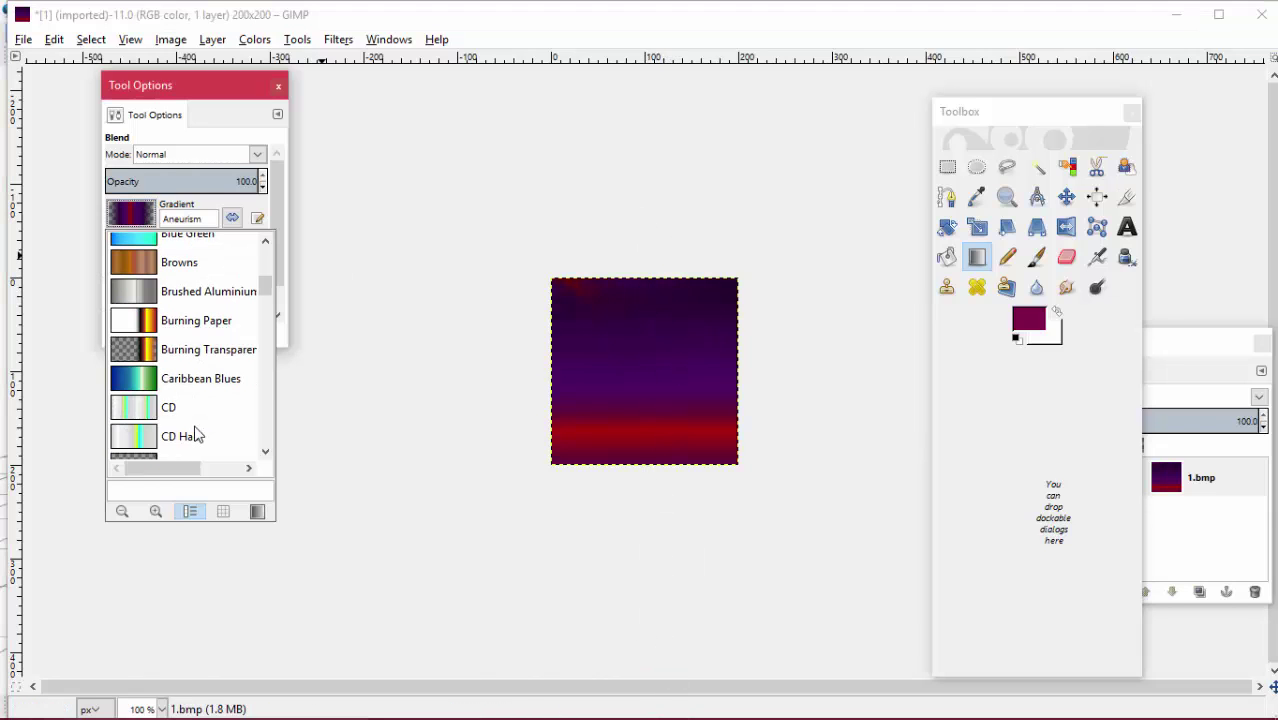
scroll(188, 388, "up", 5)
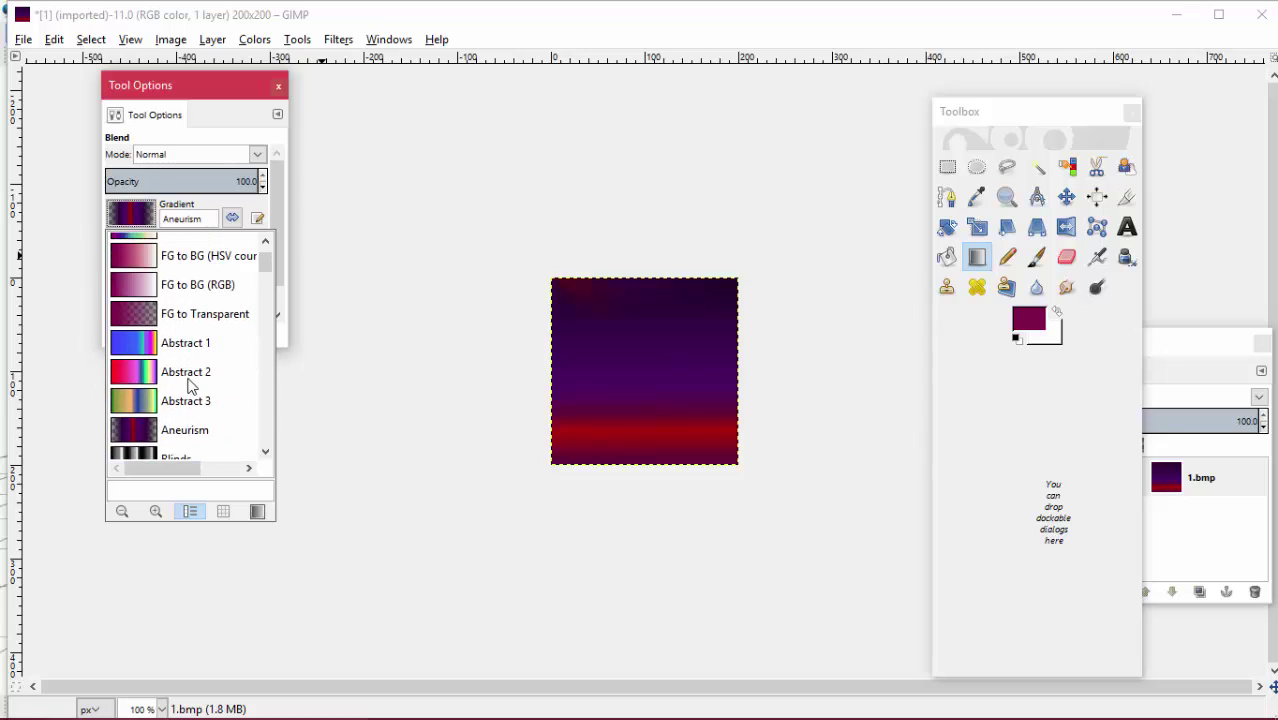
scroll(195, 383, "up", 2)
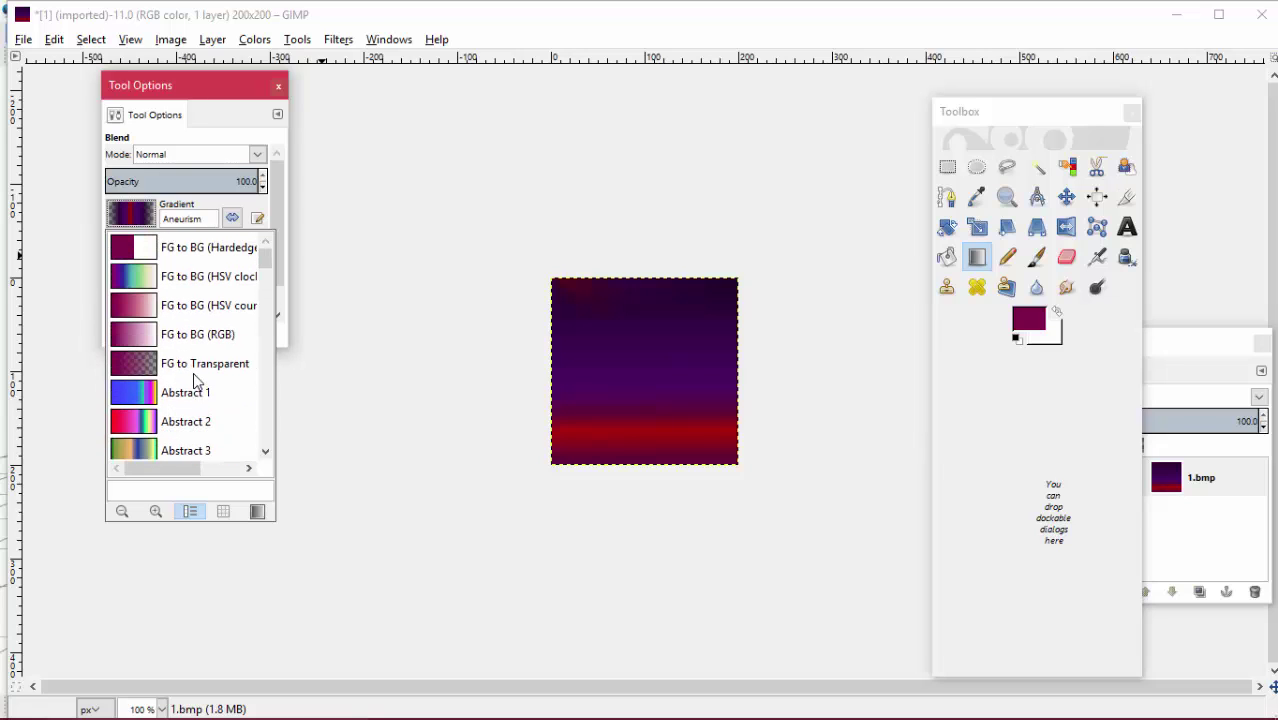
left_click(220, 278)
left_click_drag(636, 304, 642, 478)
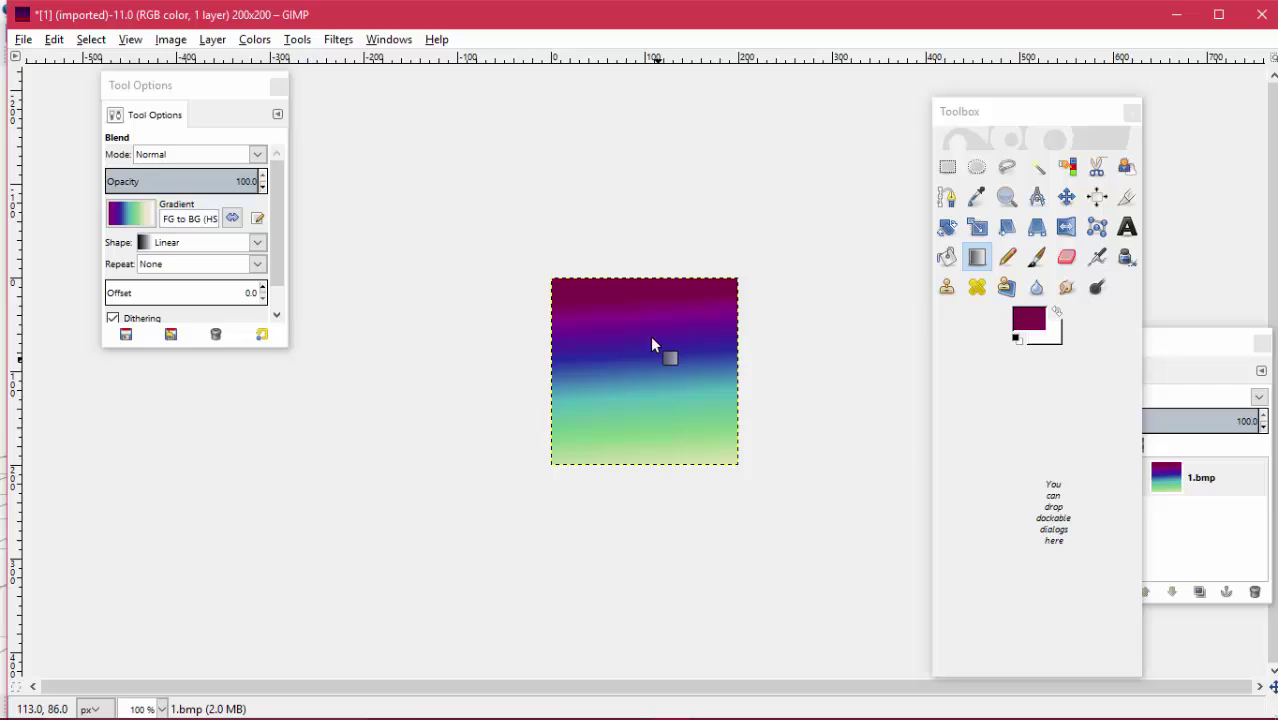
left_click_drag(651, 344, 647, 472)
left_click_drag(651, 363, 651, 499)
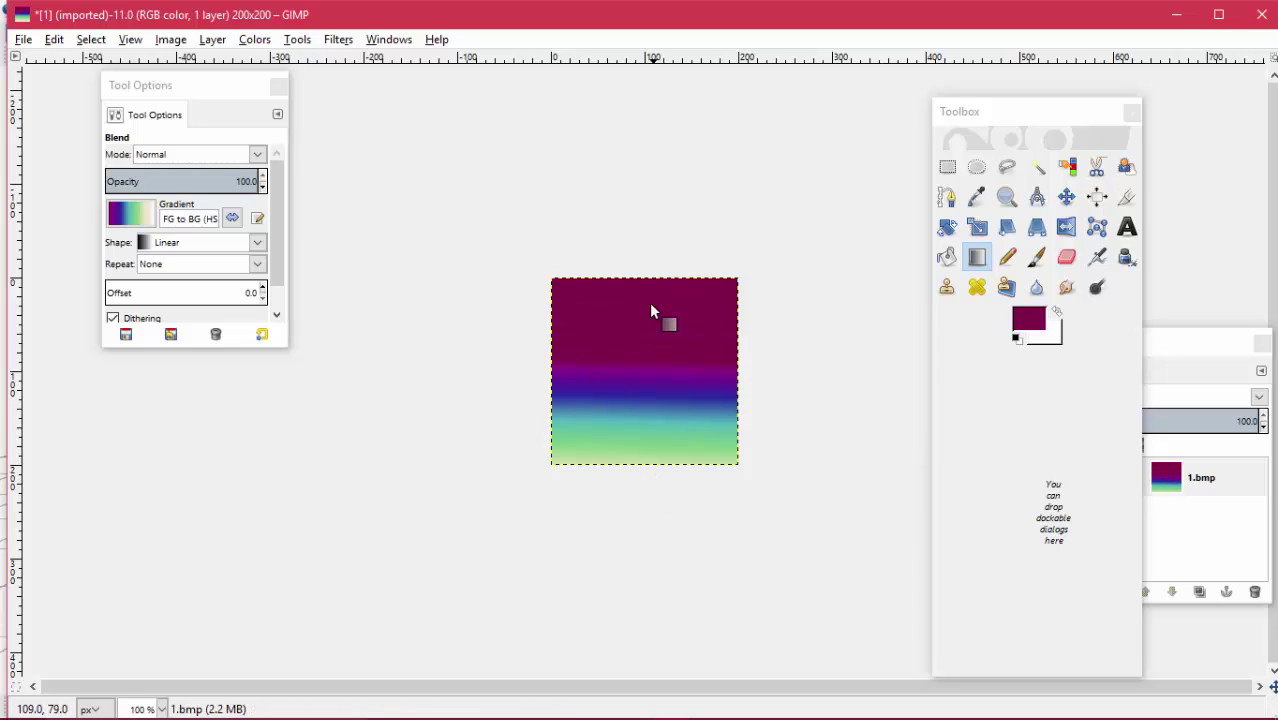
left_click_drag(643, 270, 643, 557)
left_click_drag(648, 297, 652, 510)
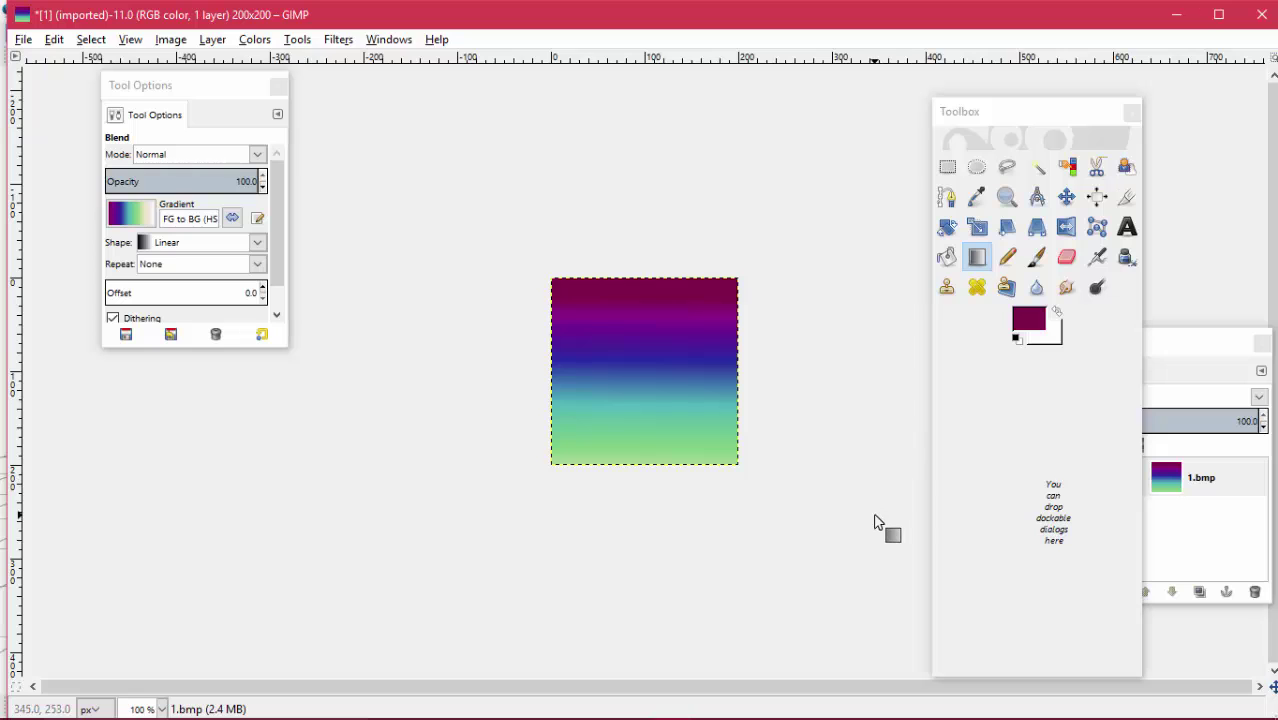
Choose the PMD Editor\PMD Editor\base folder as the export location
left_click(23, 40)
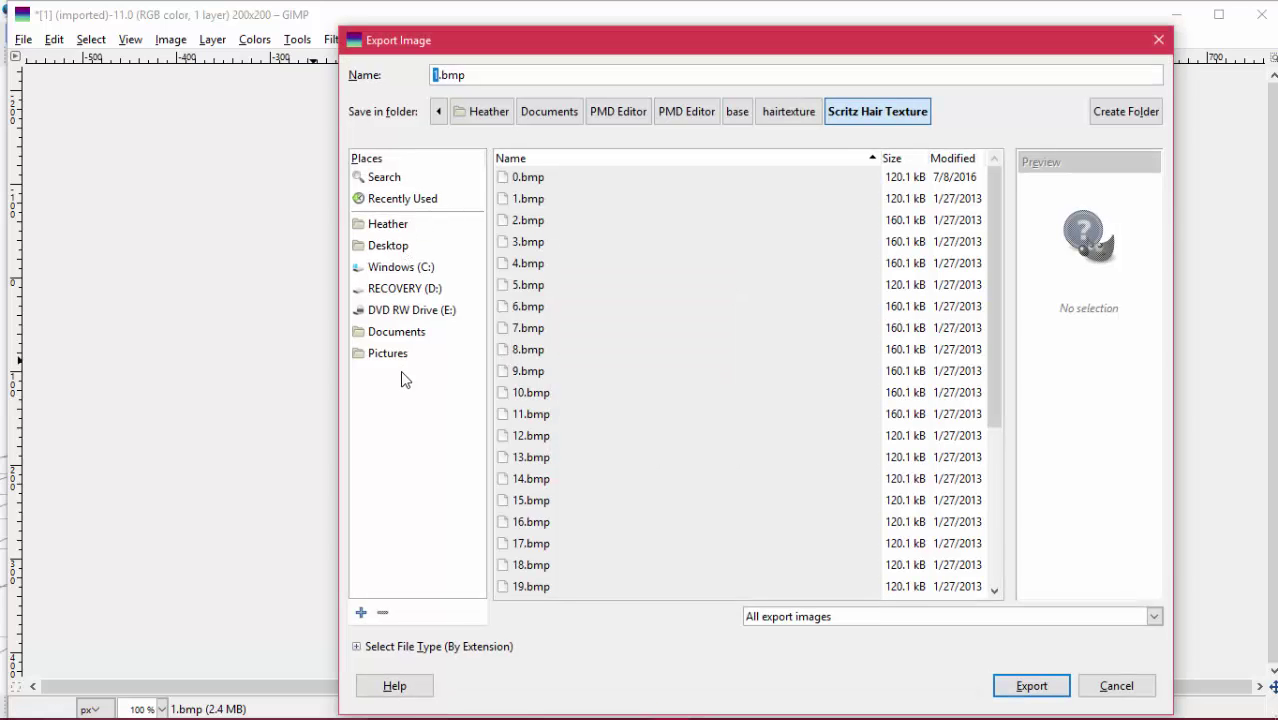
left_click(408, 336)
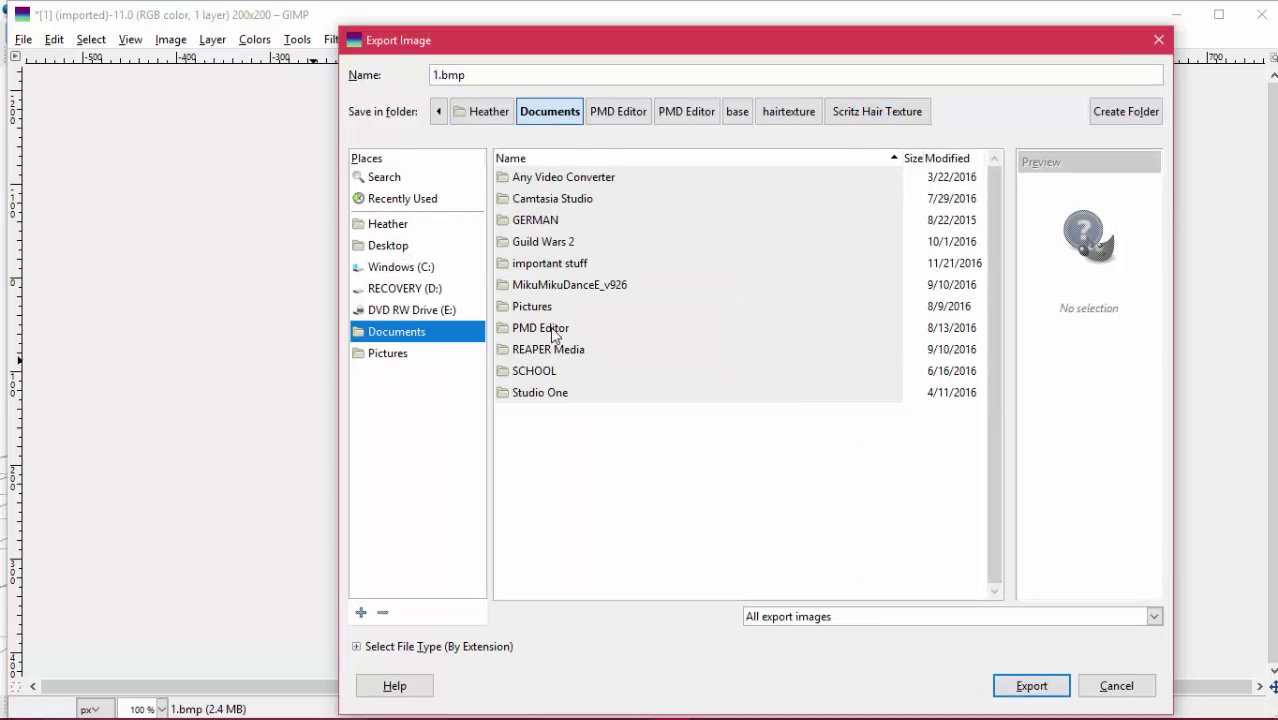
double_click(540, 328)
double_click(561, 204)
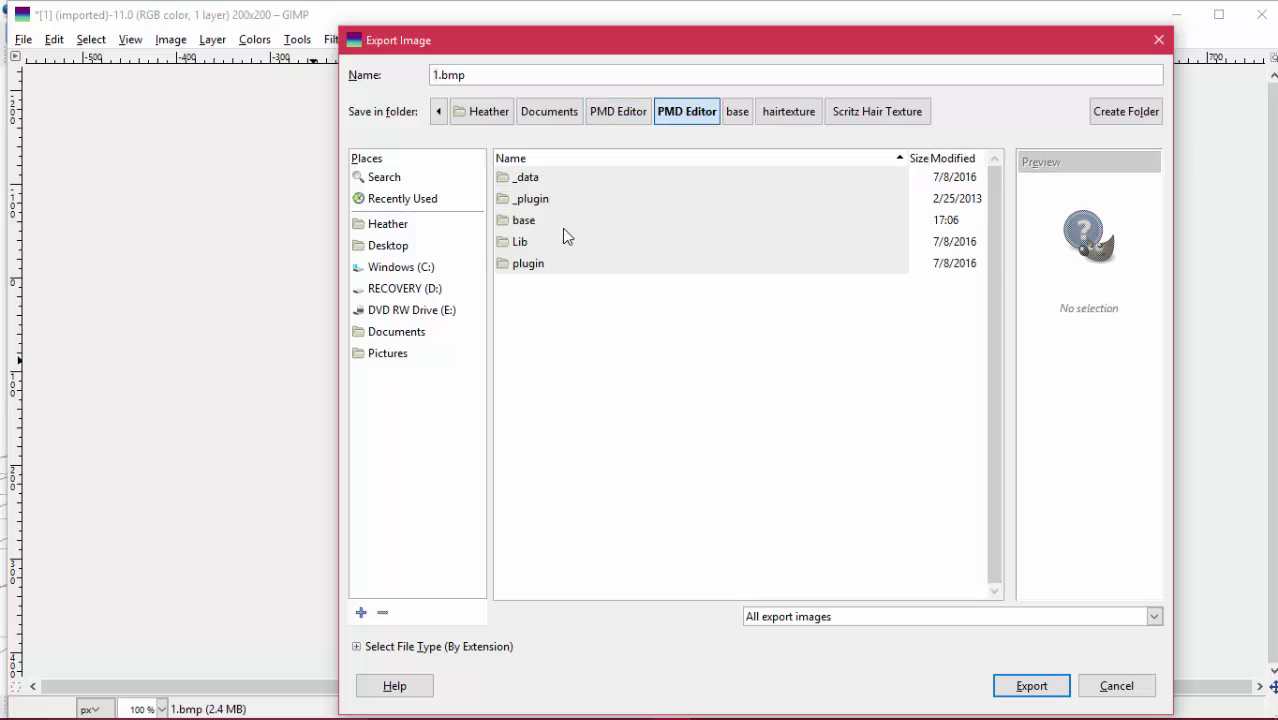
double_click(524, 205)
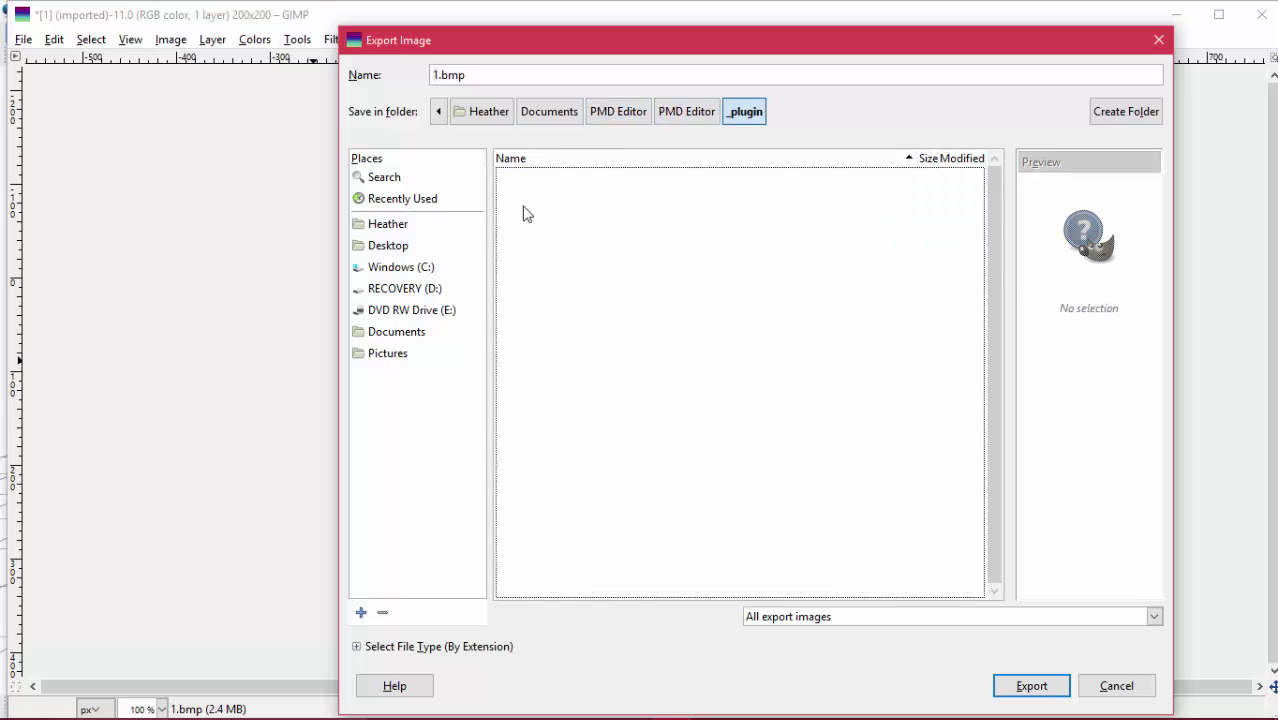
left_click(438, 111)
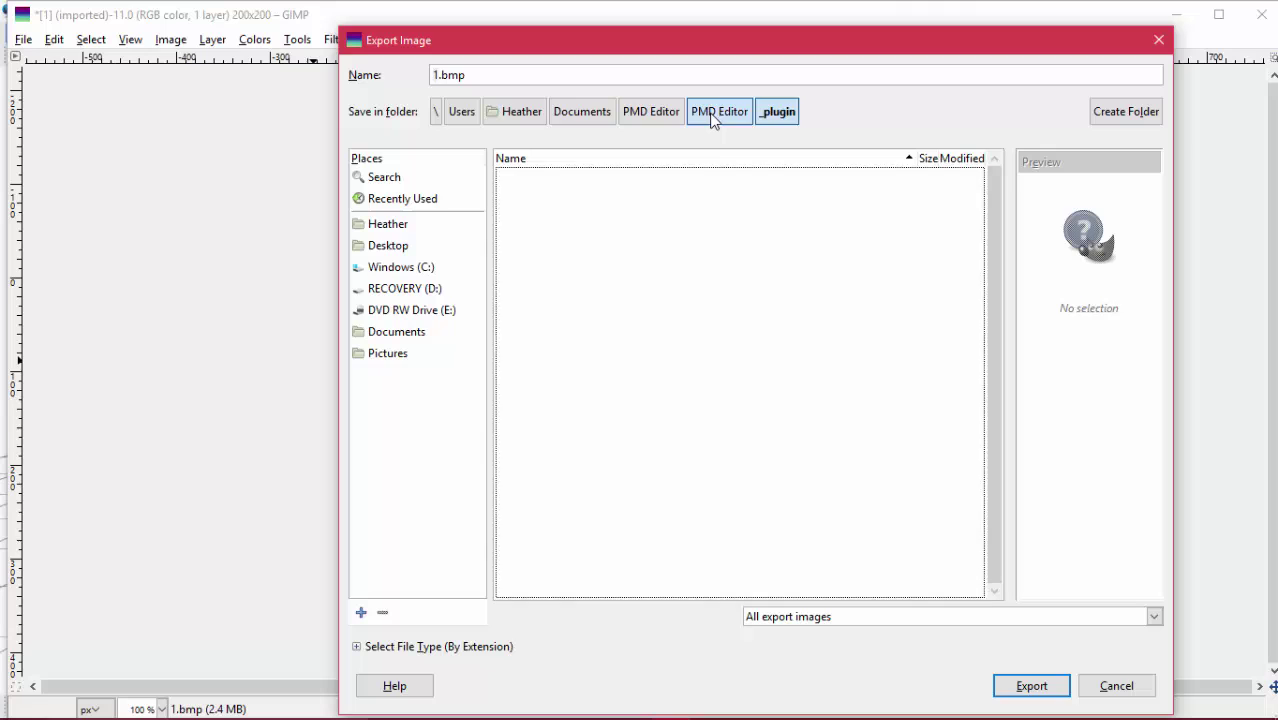
left_click(713, 111)
double_click(531, 222)
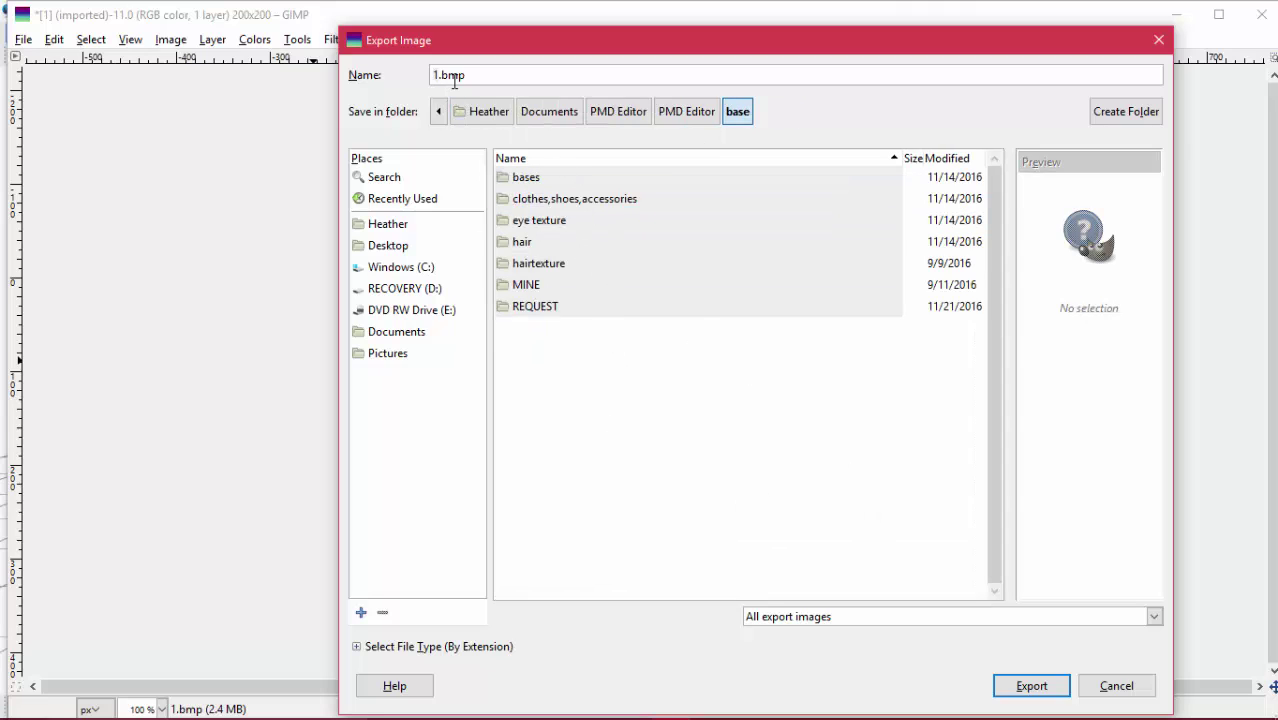
Export the gradient as 1.bmp, then close the image discarding changes
left_click(1023, 684)
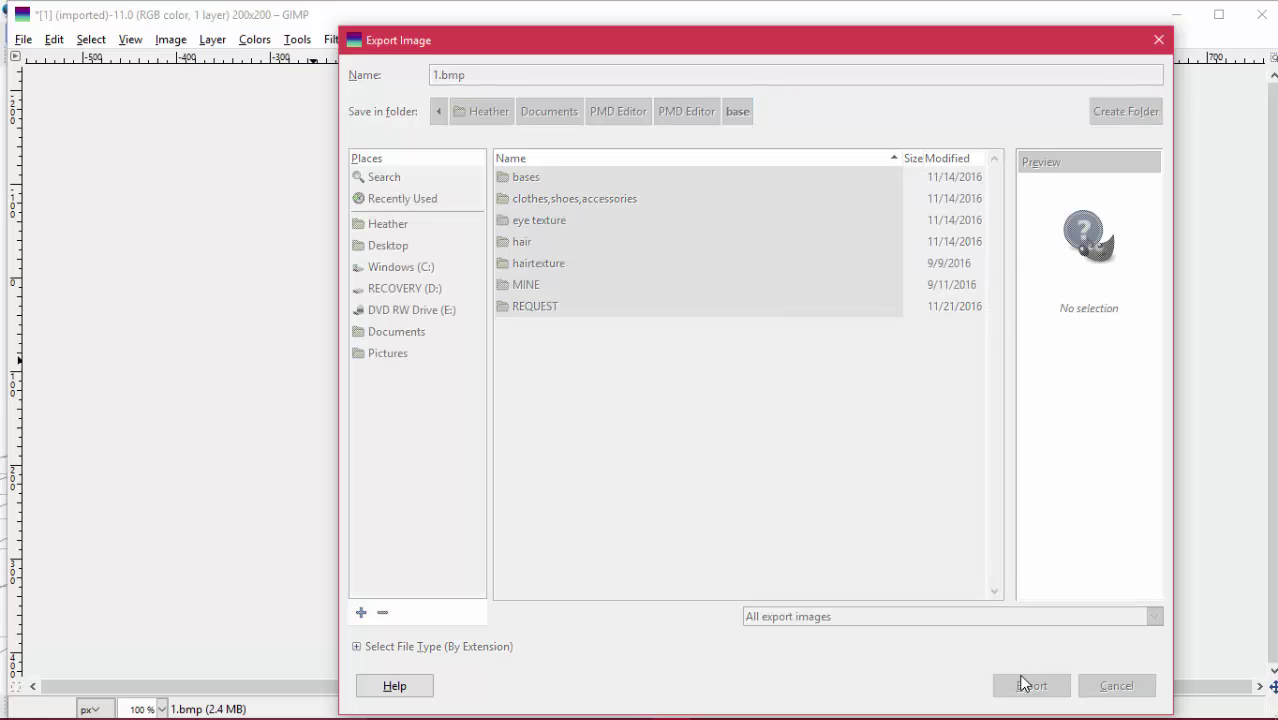
left_click(645, 434)
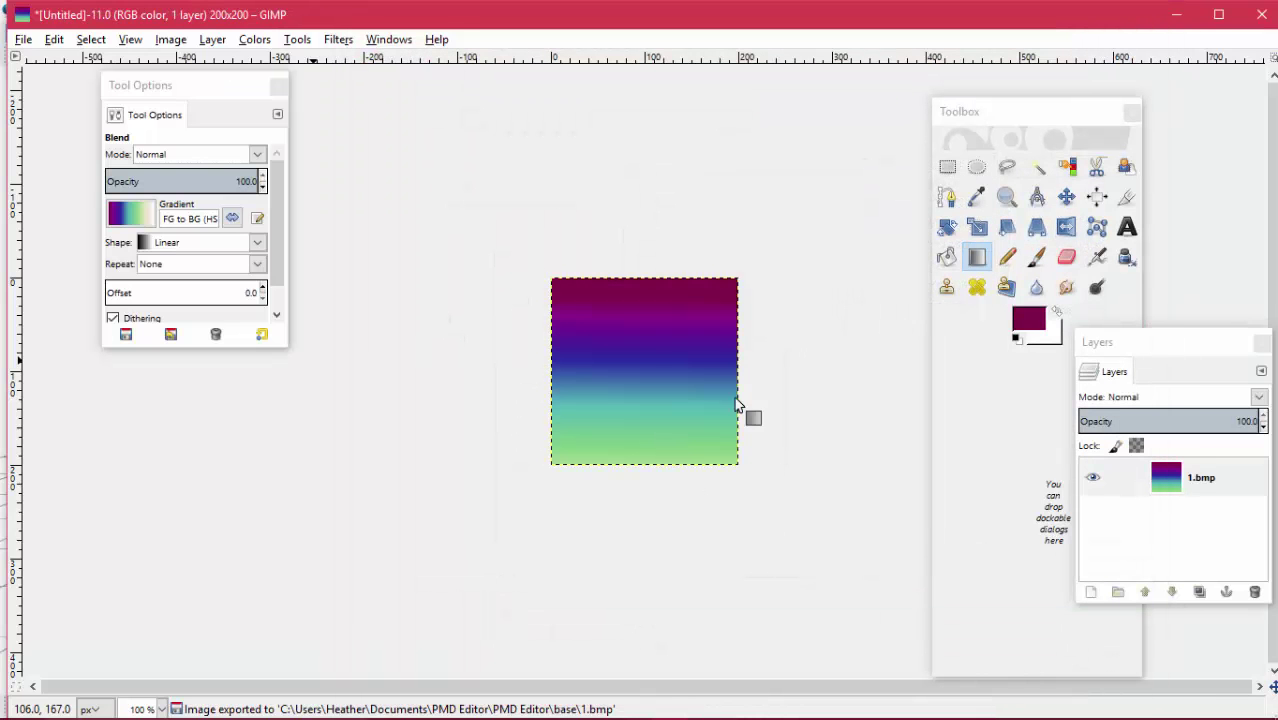
left_click(1262, 14)
left_click(676, 496)
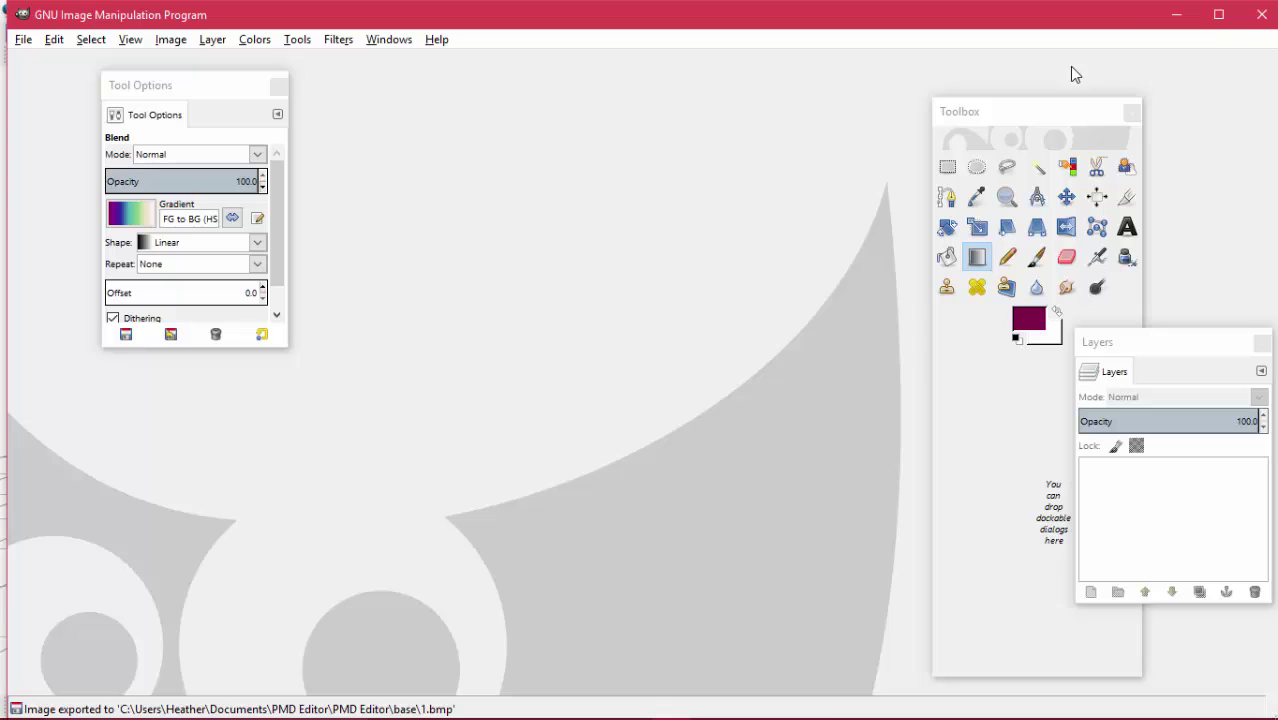
Bring the PMD Editor window forward and start opening another model without saving
left_click(864, 700)
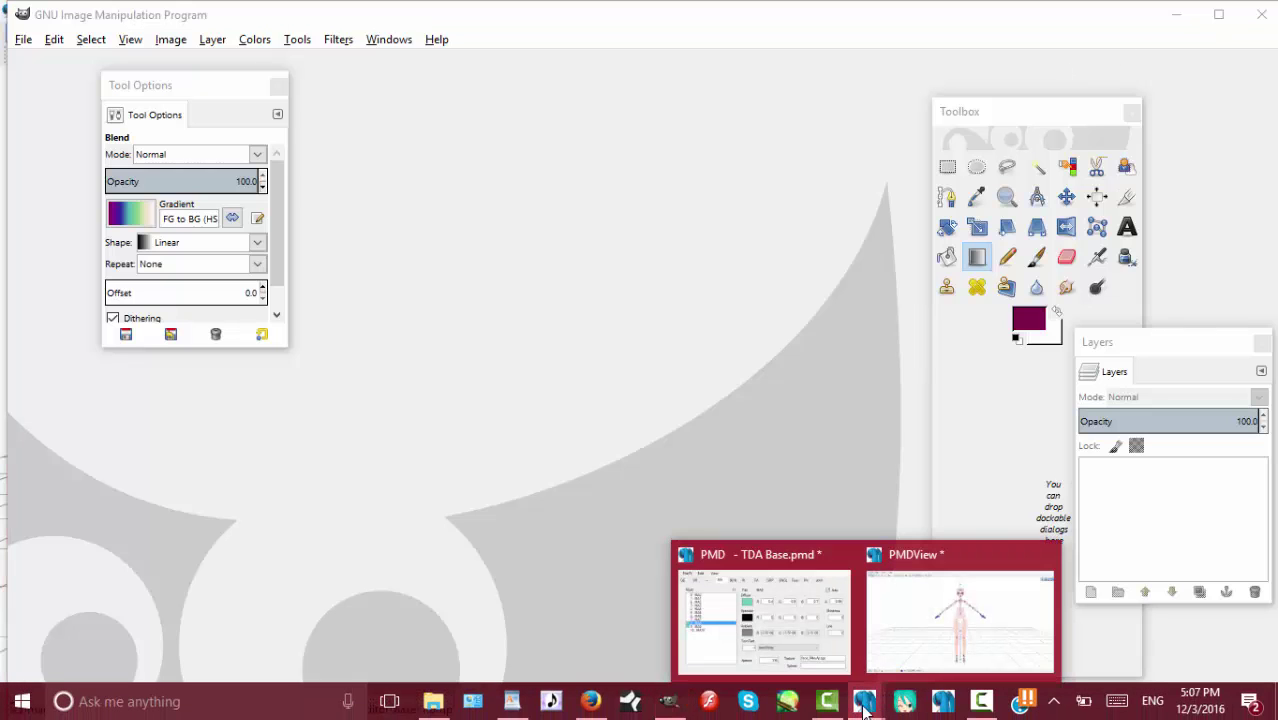
left_click(793, 646)
left_click(168, 209)
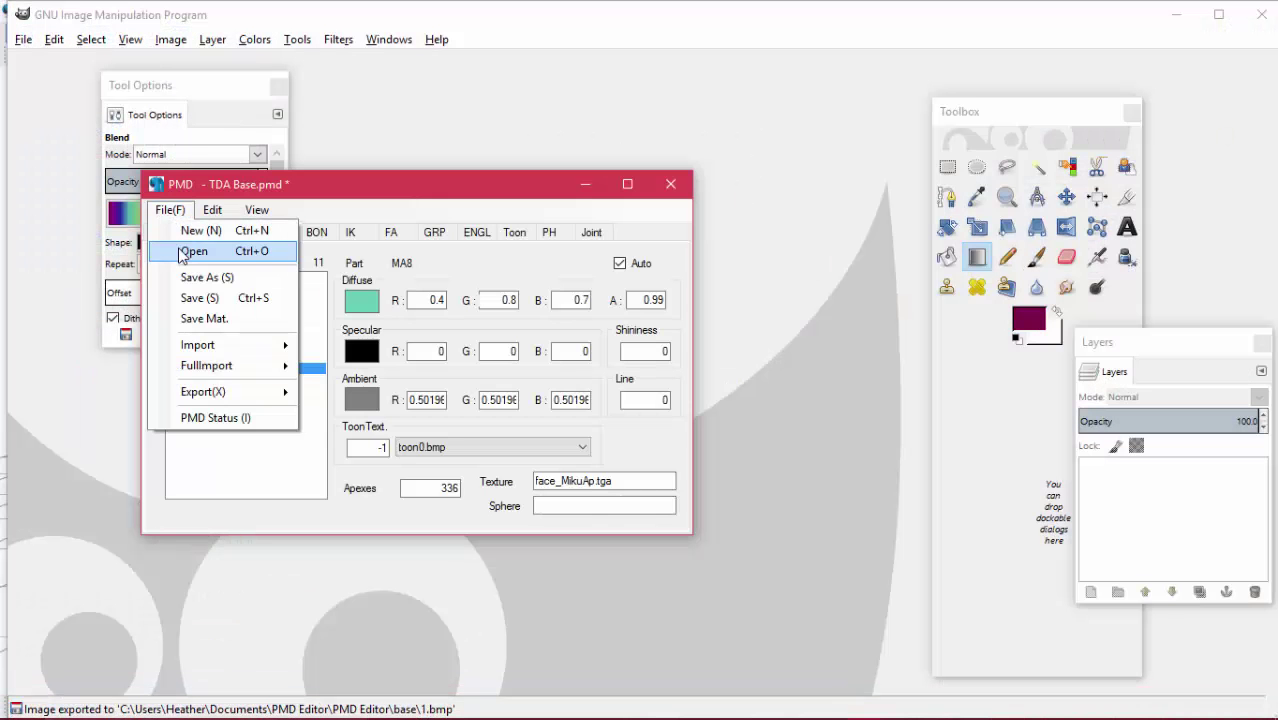
left_click(186, 250)
left_click(601, 435)
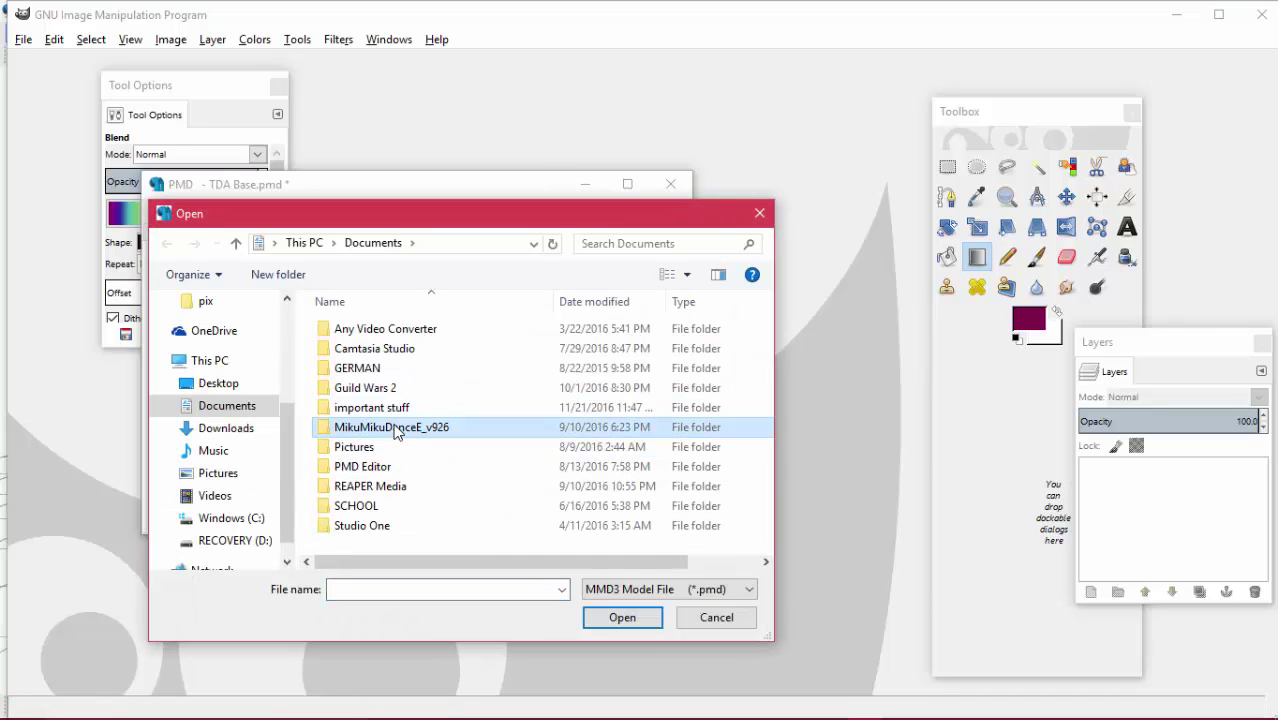
Browse to base\hair\MMD TDA Side Swept Long Hair and drag hair.pmd toward the viewer
double_click(386, 466)
double_click(376, 350)
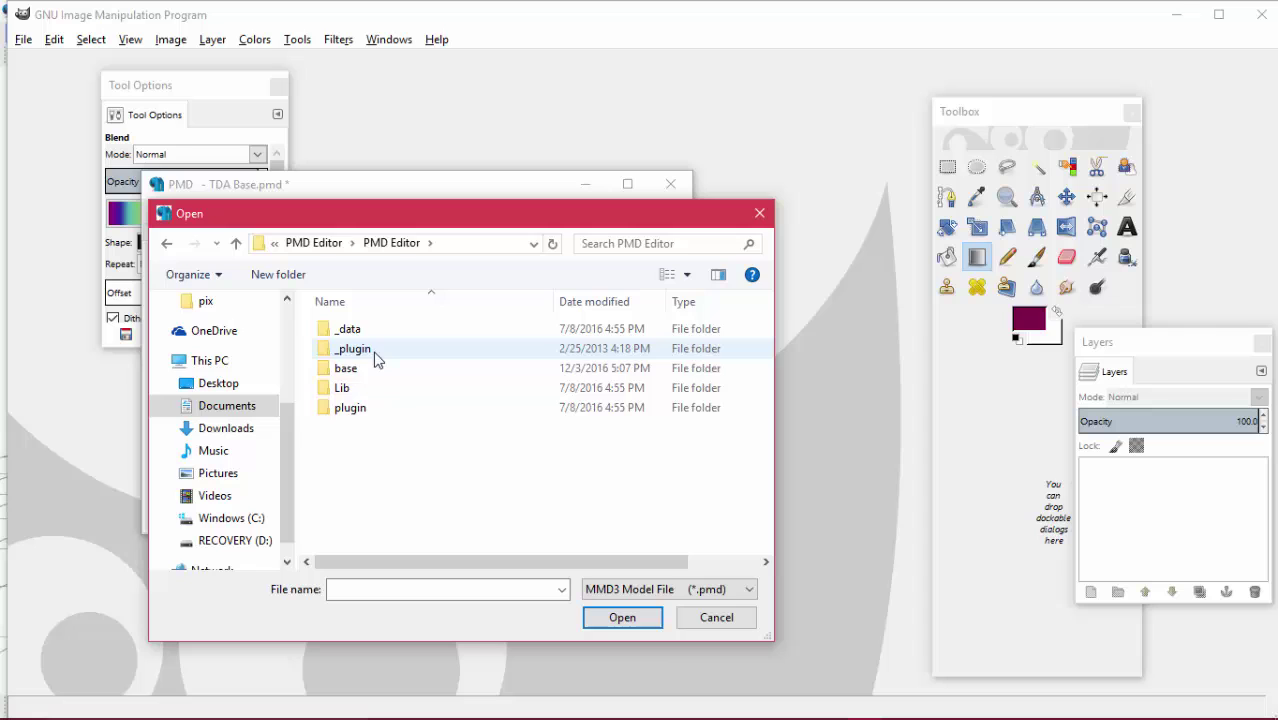
double_click(363, 368)
double_click(352, 388)
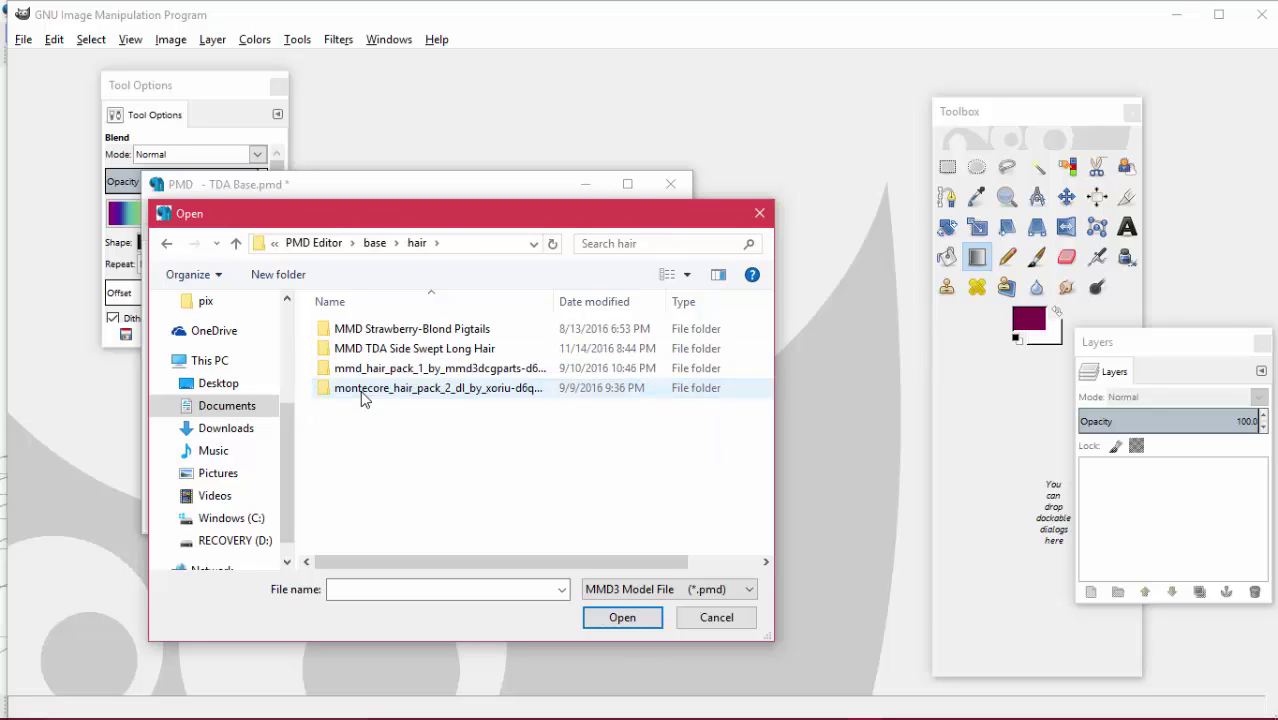
double_click(485, 348)
left_click(472, 358)
left_click_drag(522, 359, 490, 715)
left_click_drag(872, 707, 414, 350)
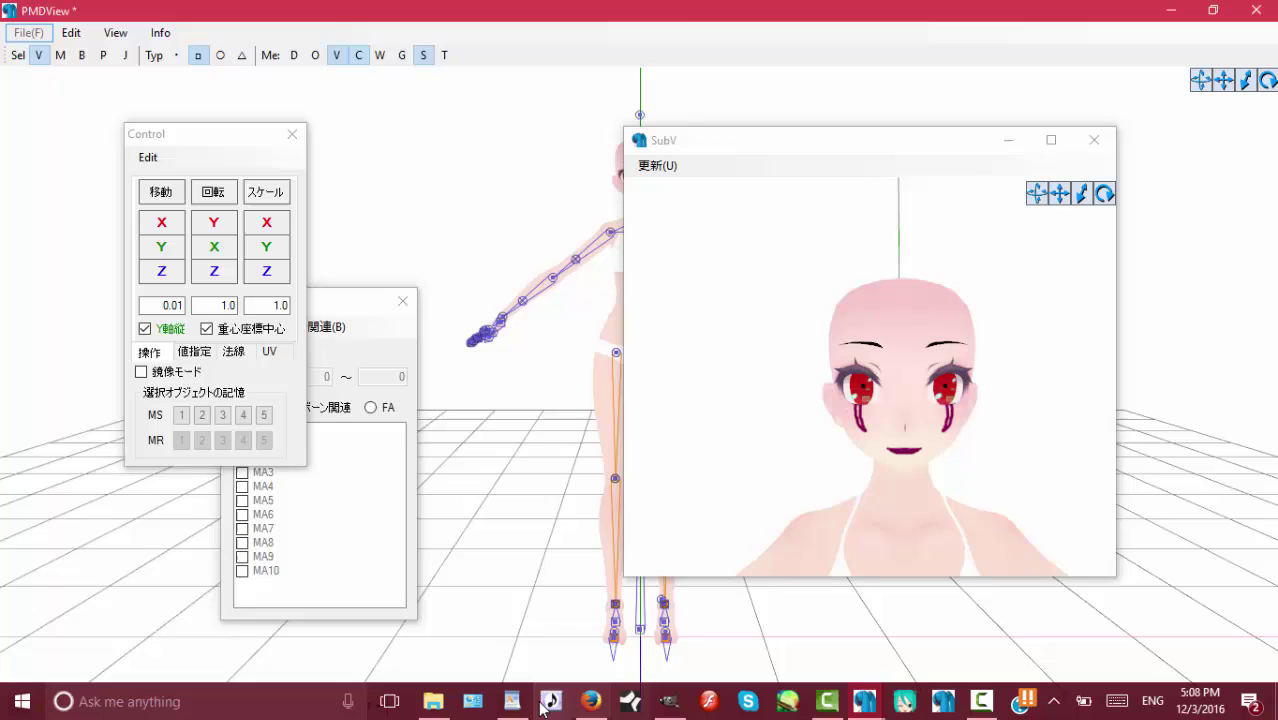
Minimize GIMP and navigate Explorer to base\hair\MMD TDA Side Swept Long Hair, selecting hair.pmd
left_click(432, 712)
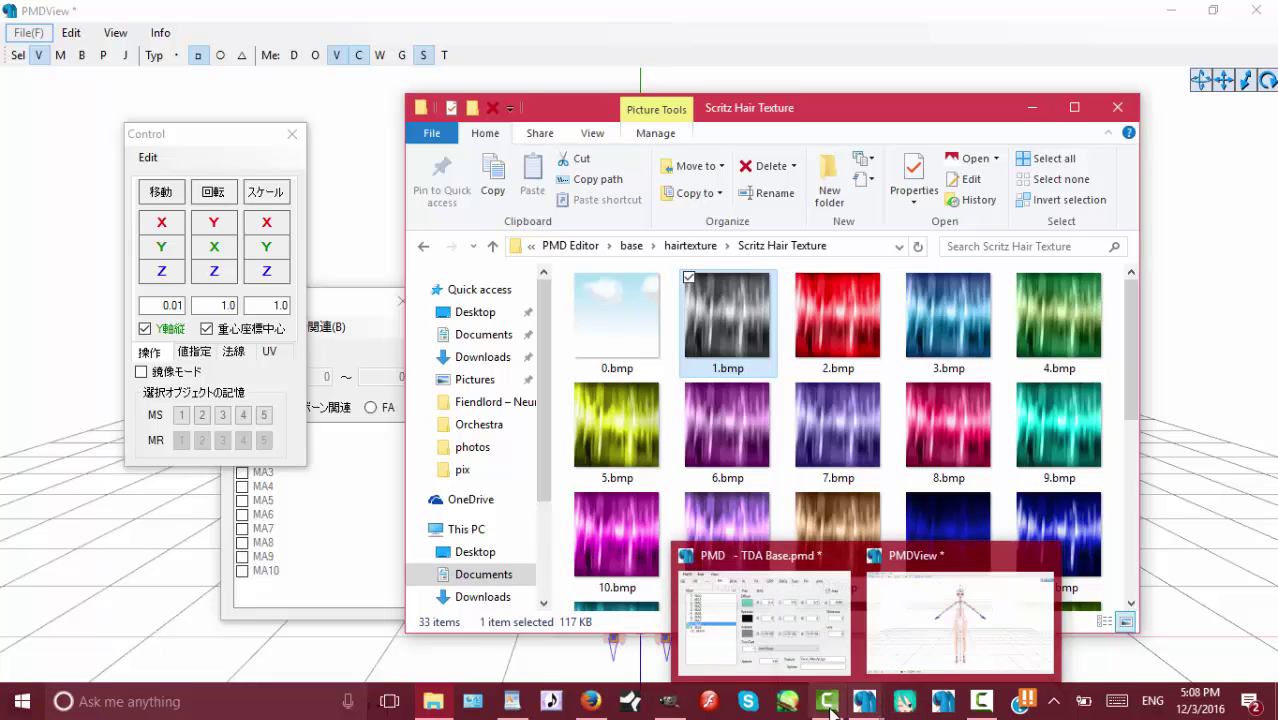
mouse_move(841, 710)
left_click(674, 710)
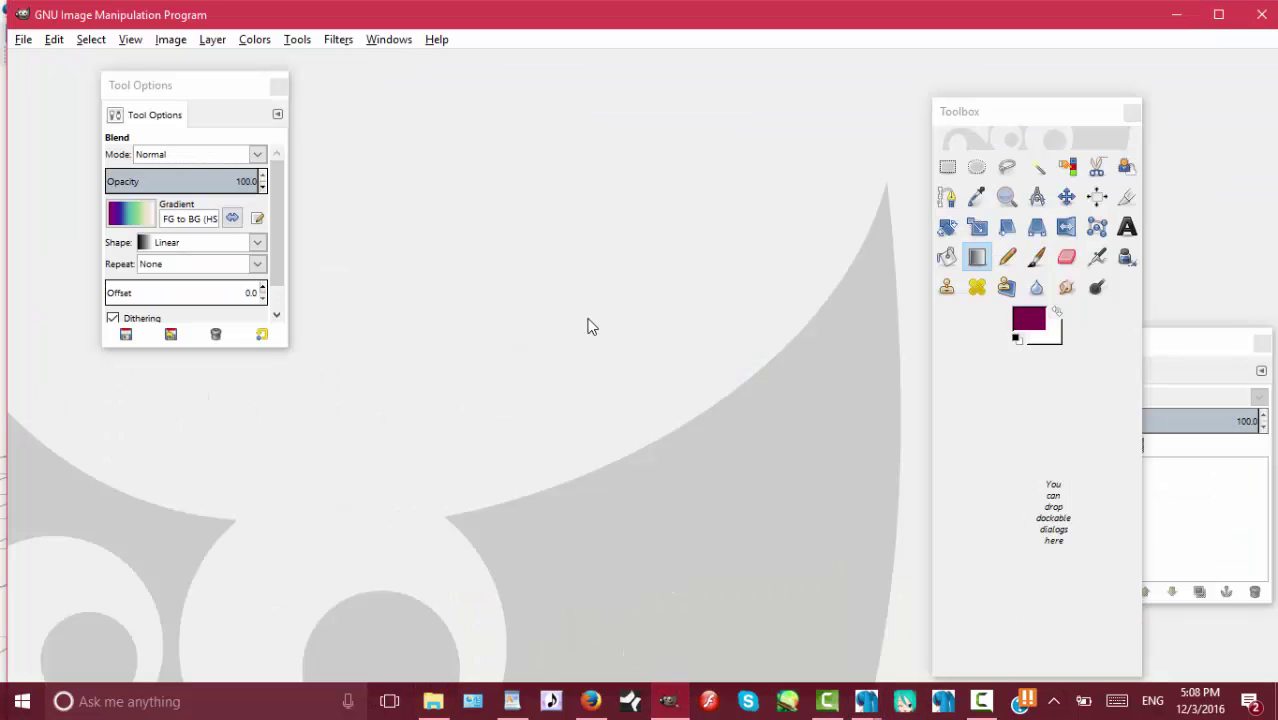
left_click(1184, 15)
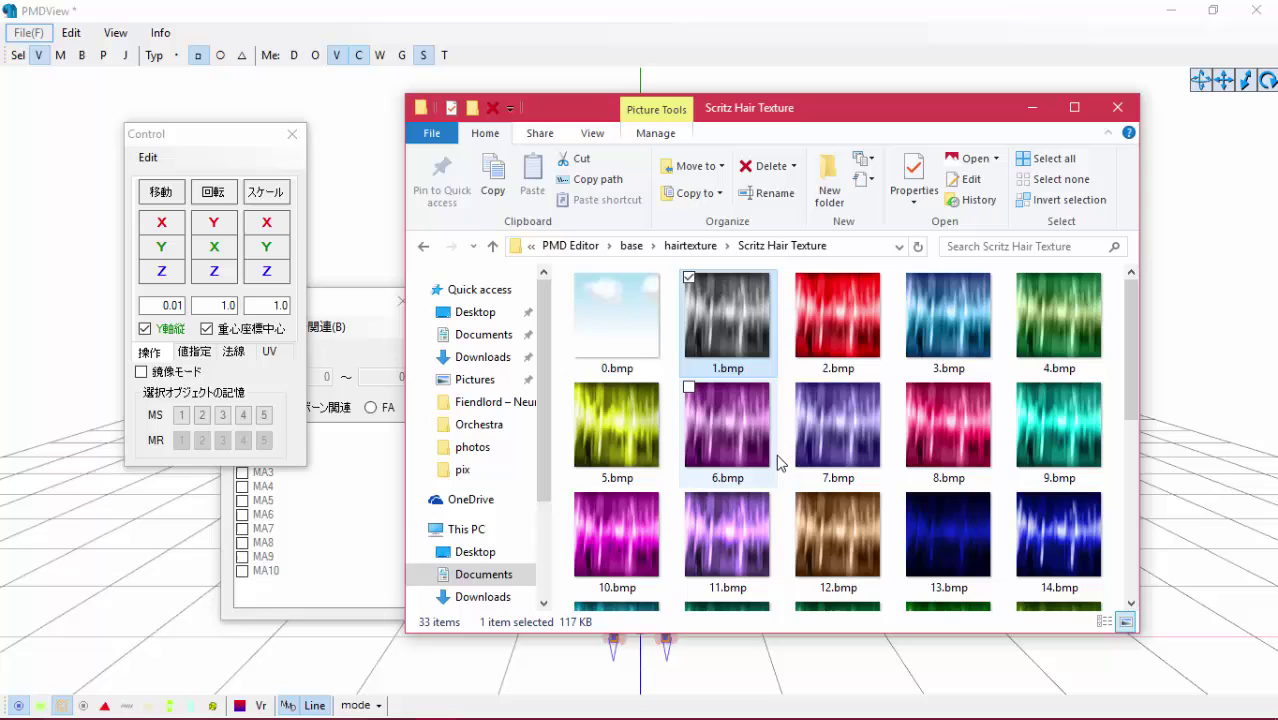
left_click(424, 246)
left_click(424, 246)
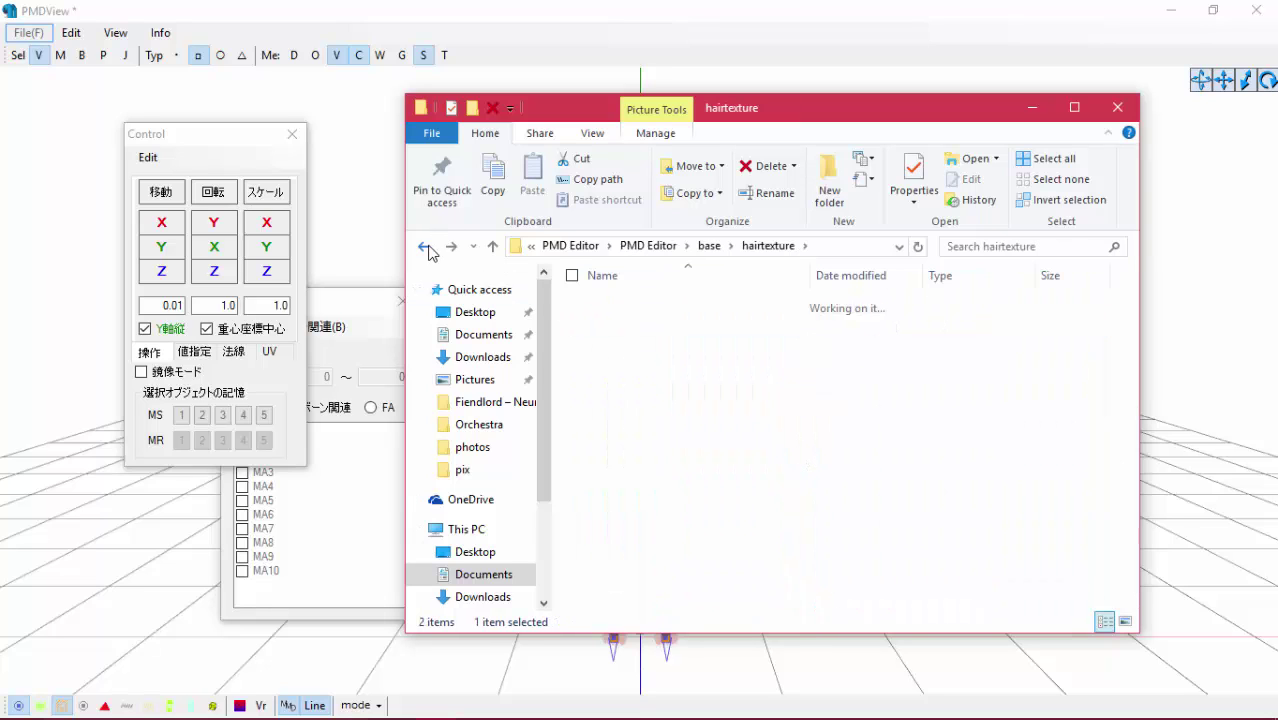
double_click(686, 360)
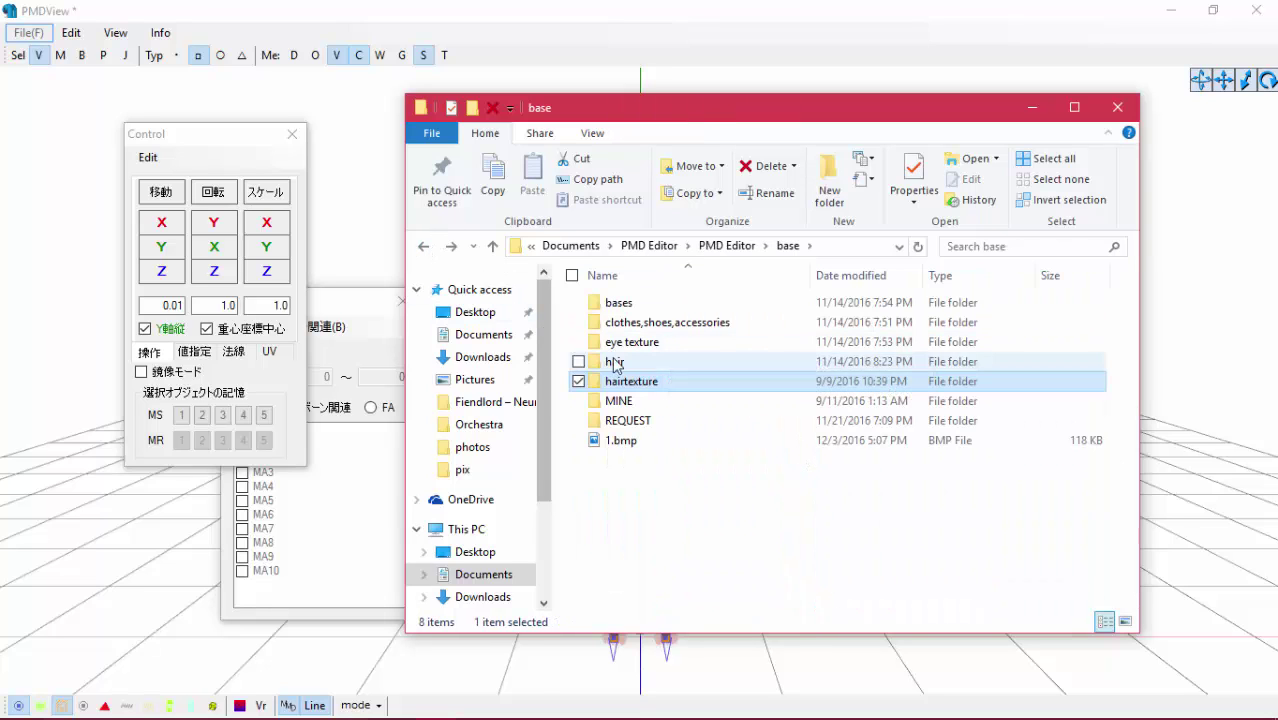
left_click_drag(679, 318, 640, 335)
double_click(660, 322)
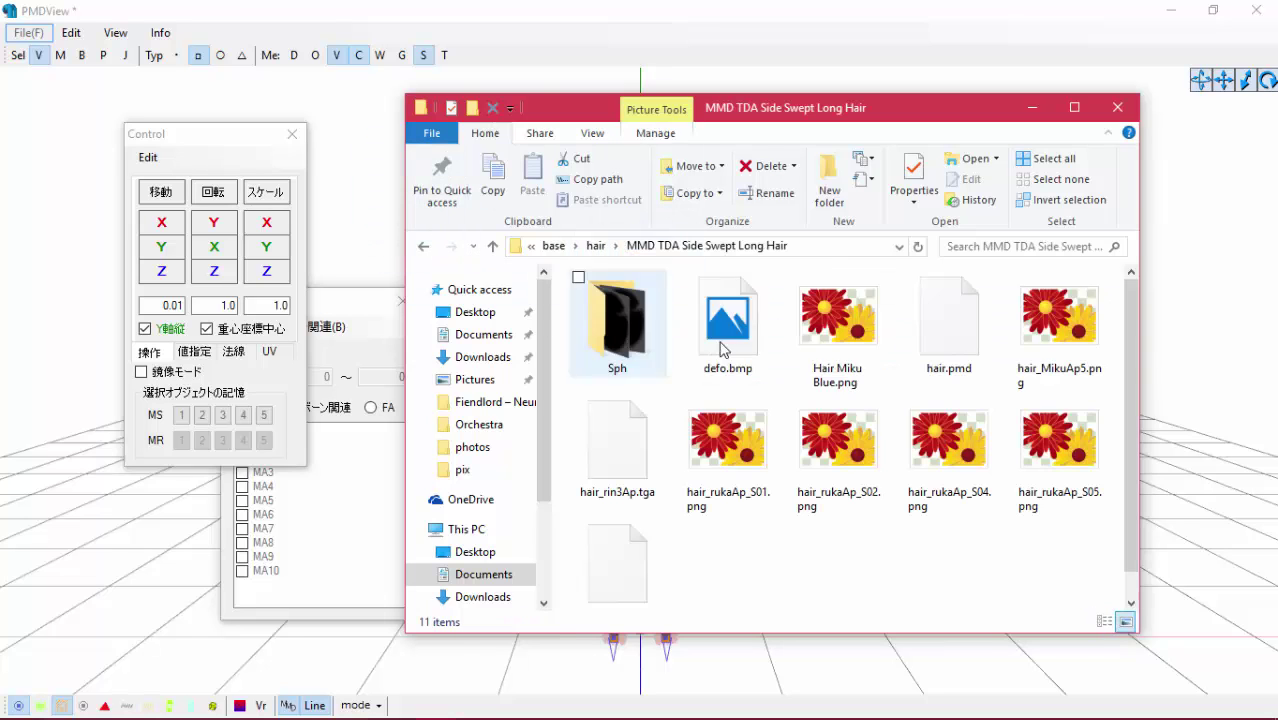
left_click(948, 320)
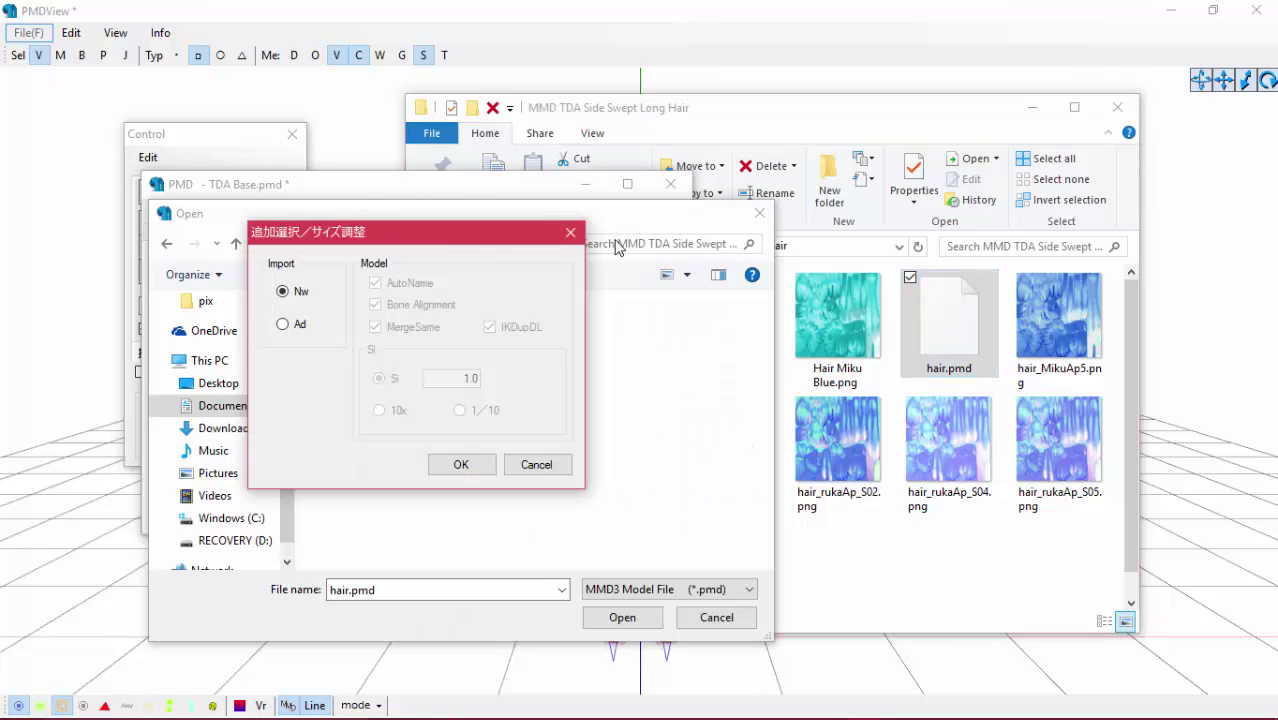
Add the hair to the current model and copy hair.pmd
left_click(288, 324)
left_click(461, 464)
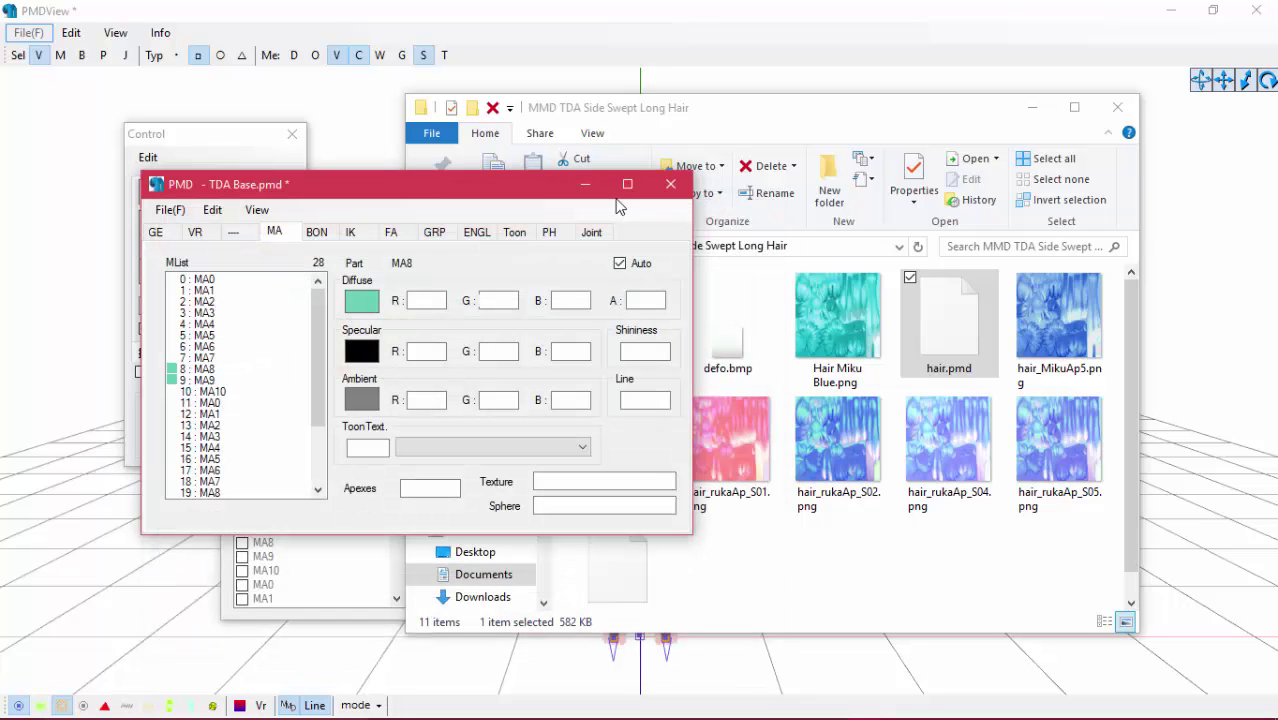
right_click(955, 340)
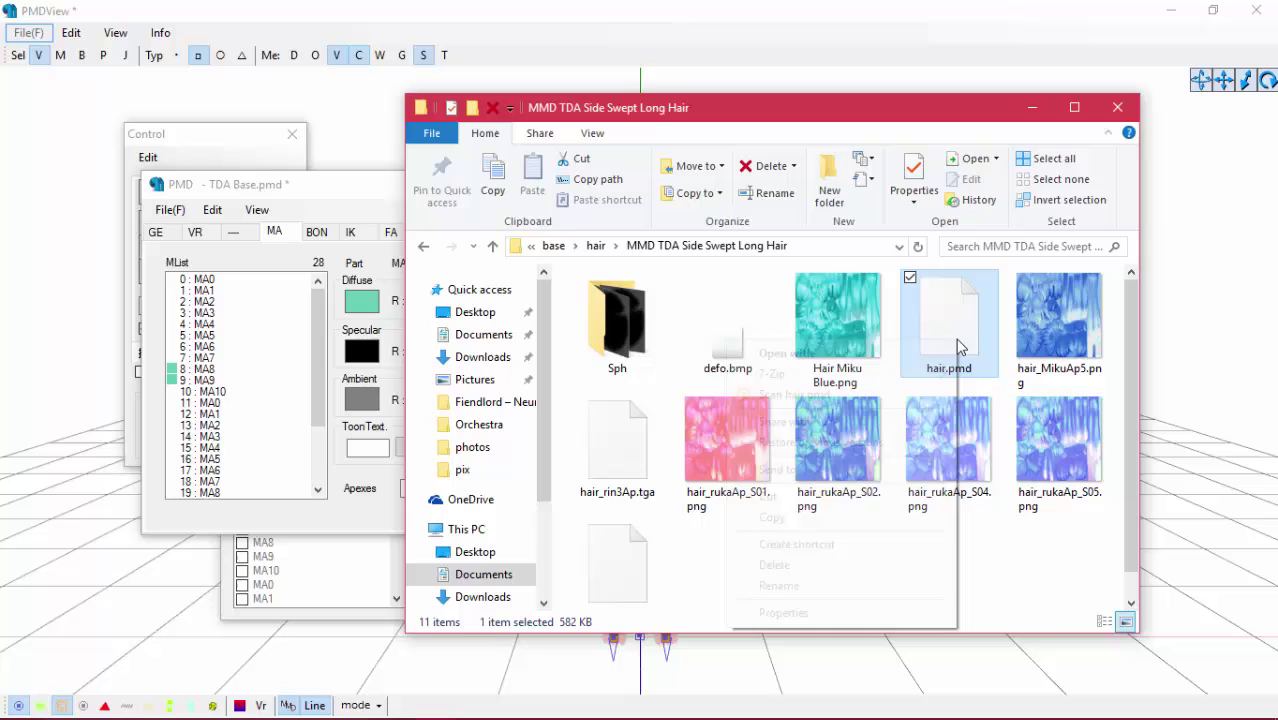
left_click(770, 519)
Create a prac folder in base, move 1.bmp into it and paste hair.pmd there
left_click(423, 246)
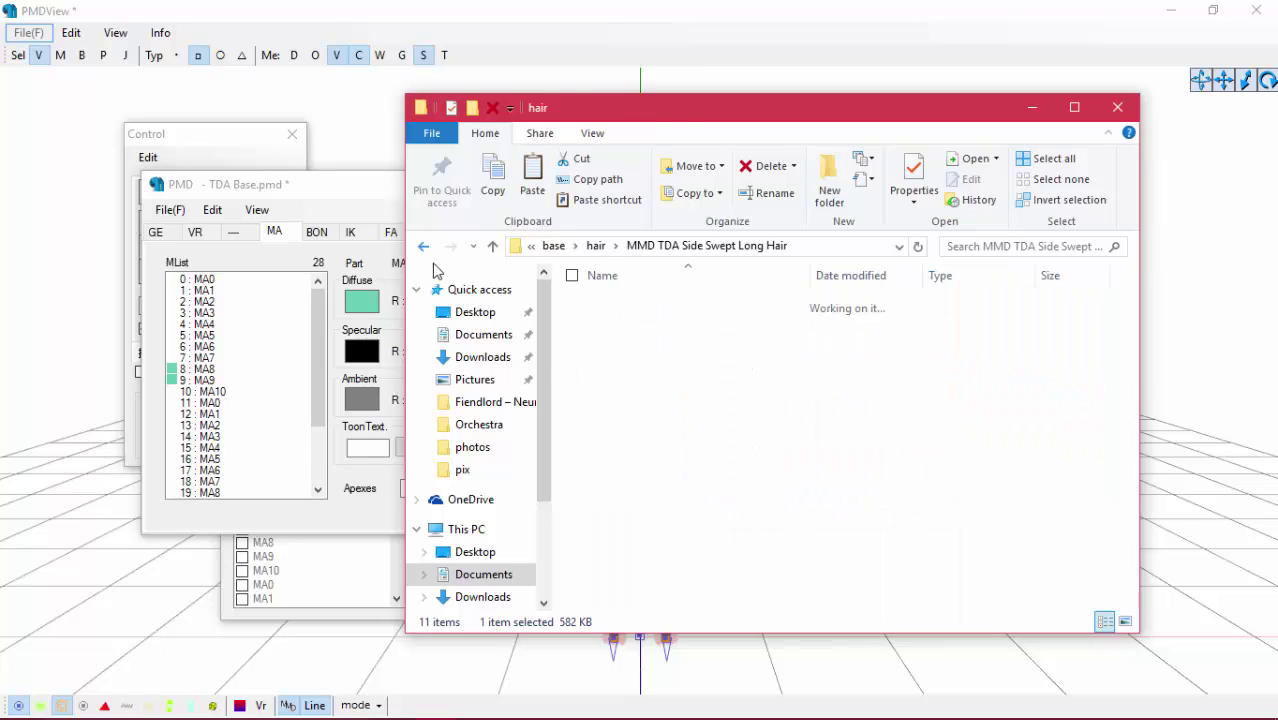
left_click(421, 247)
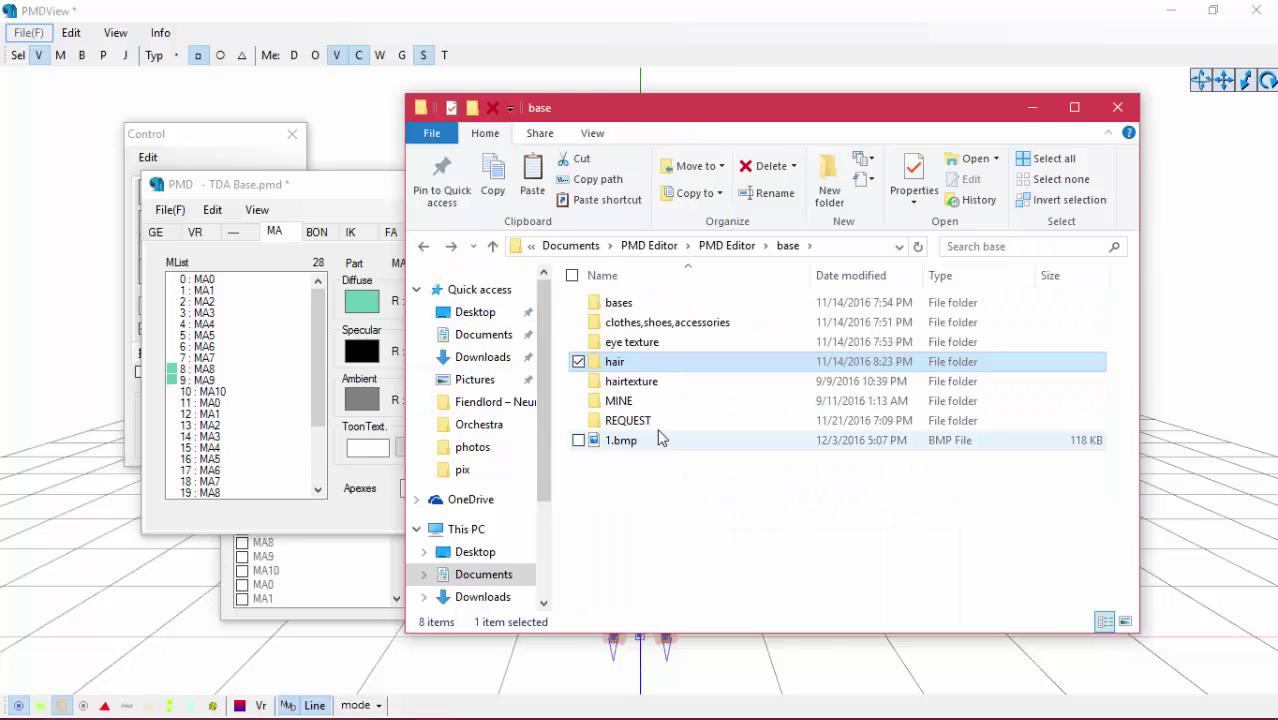
left_click(827, 180)
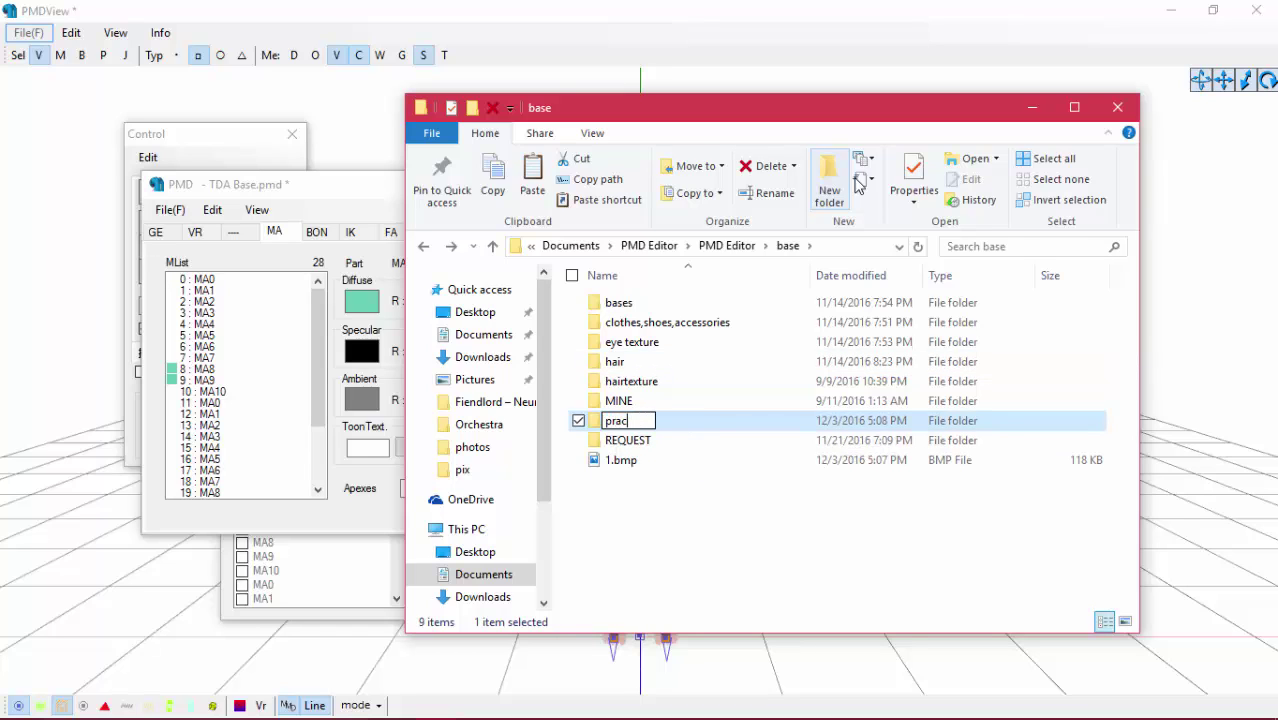
left_click_drag(628, 472, 622, 425)
right_click(622, 424)
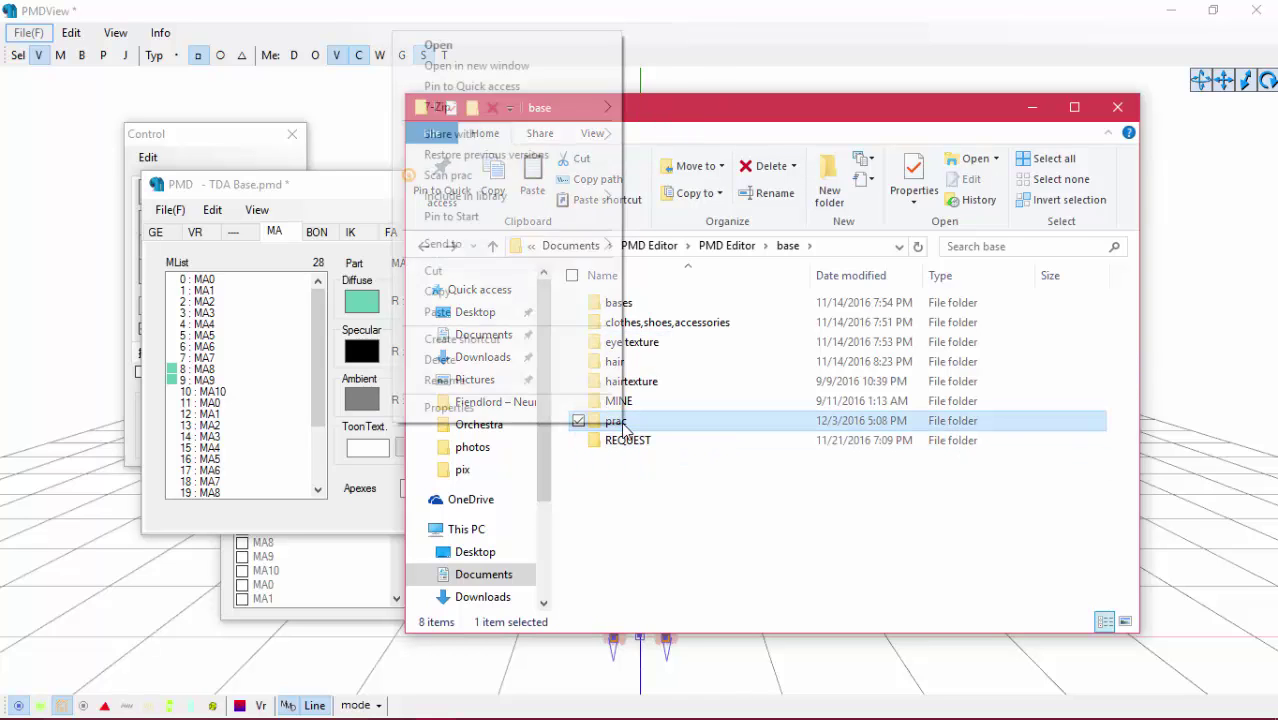
left_click(438, 312)
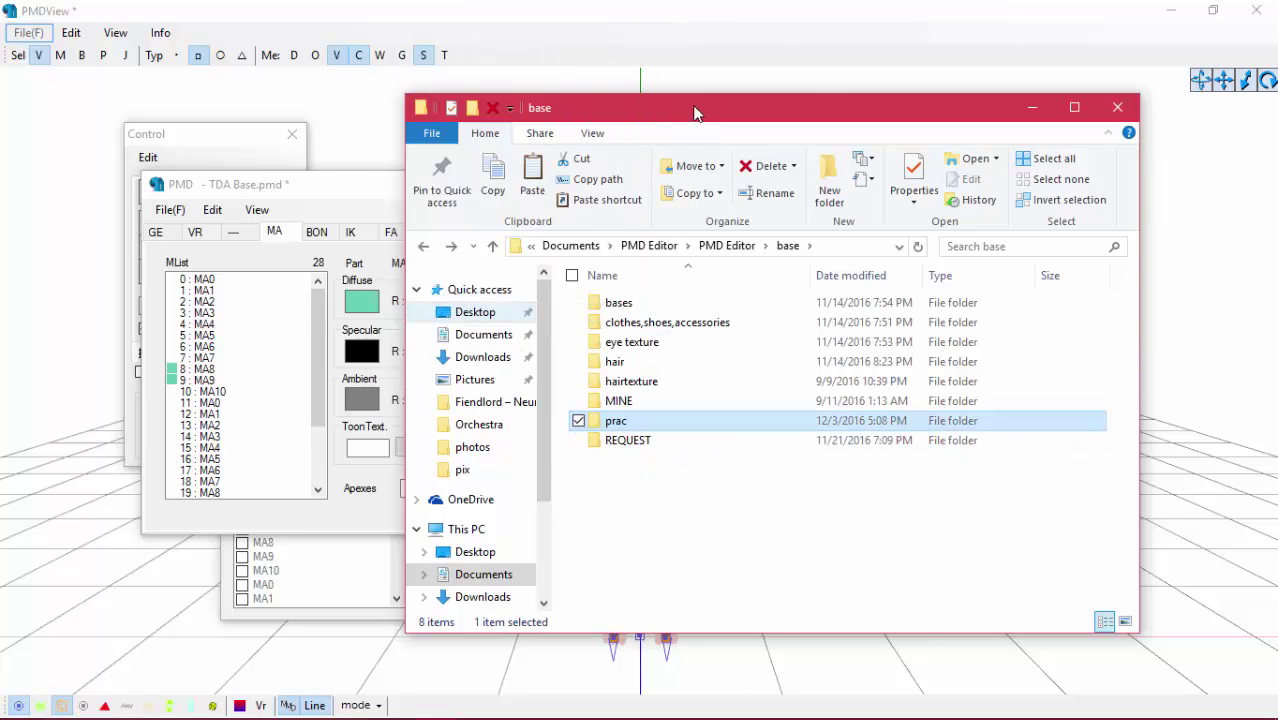
left_click(697, 8)
Turn the model preview to inspect the hair from the side
left_click(822, 390)
scroll(822, 390, "down", 5)
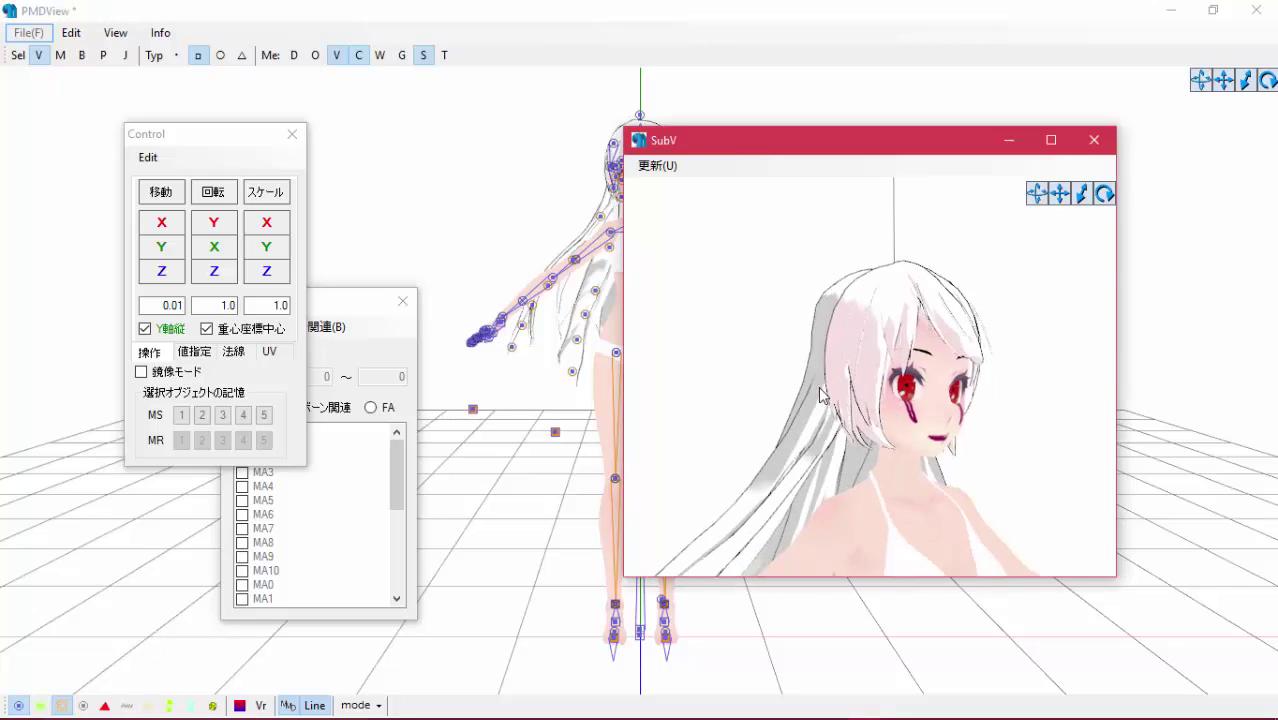
scroll(826, 388, "up", 3)
right_click_drag(826, 388, 790, 400)
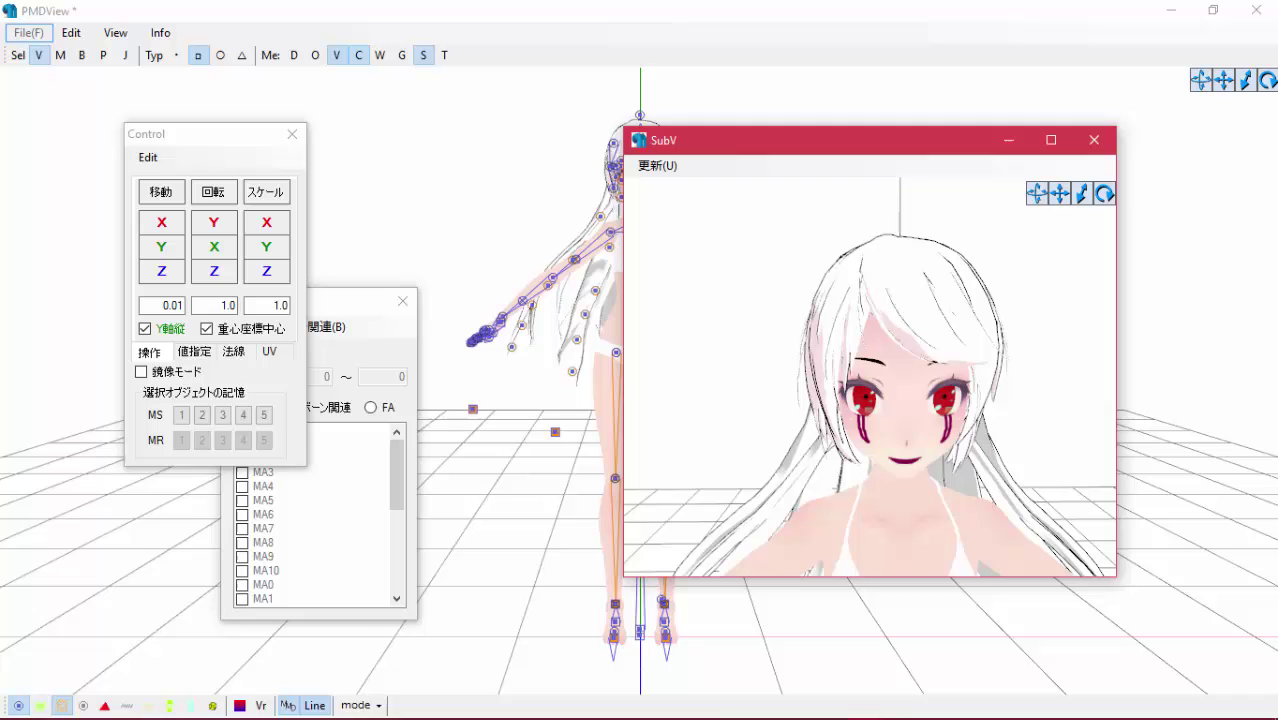
Bring the PMD model editor forward and start opening another model without saving
mouse_move(478, 710)
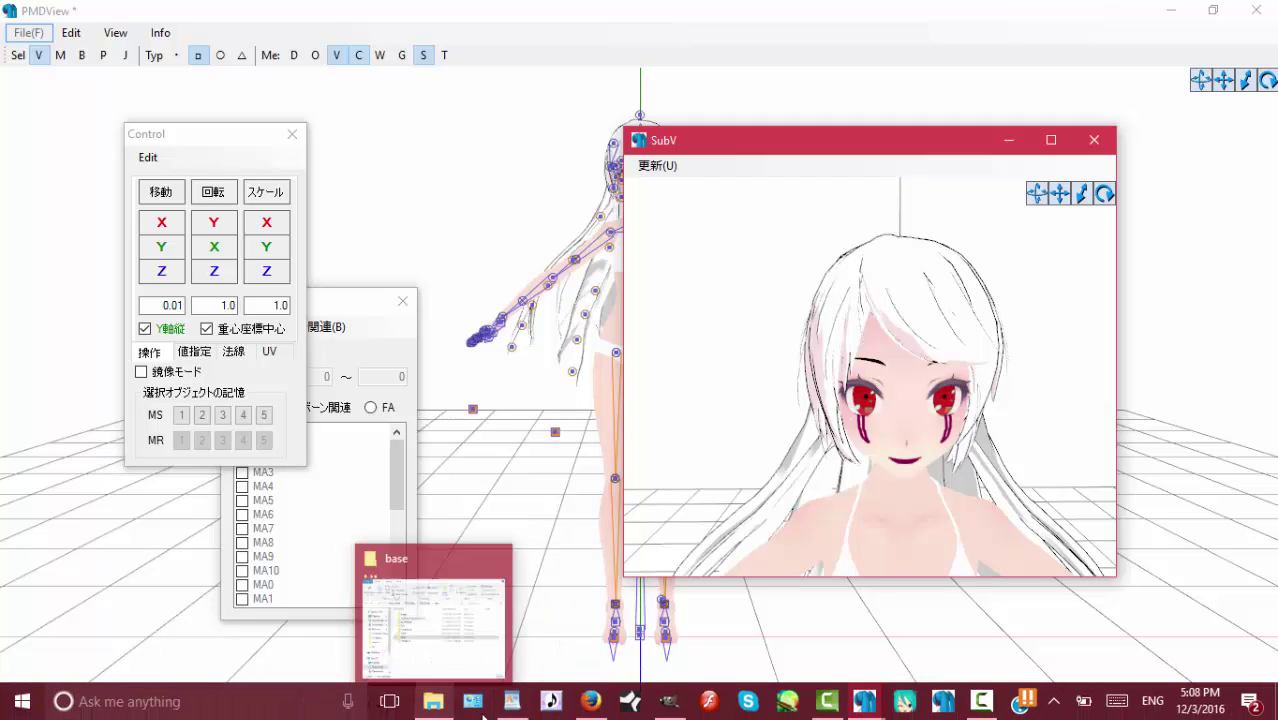
left_click(864, 702)
left_click(762, 610)
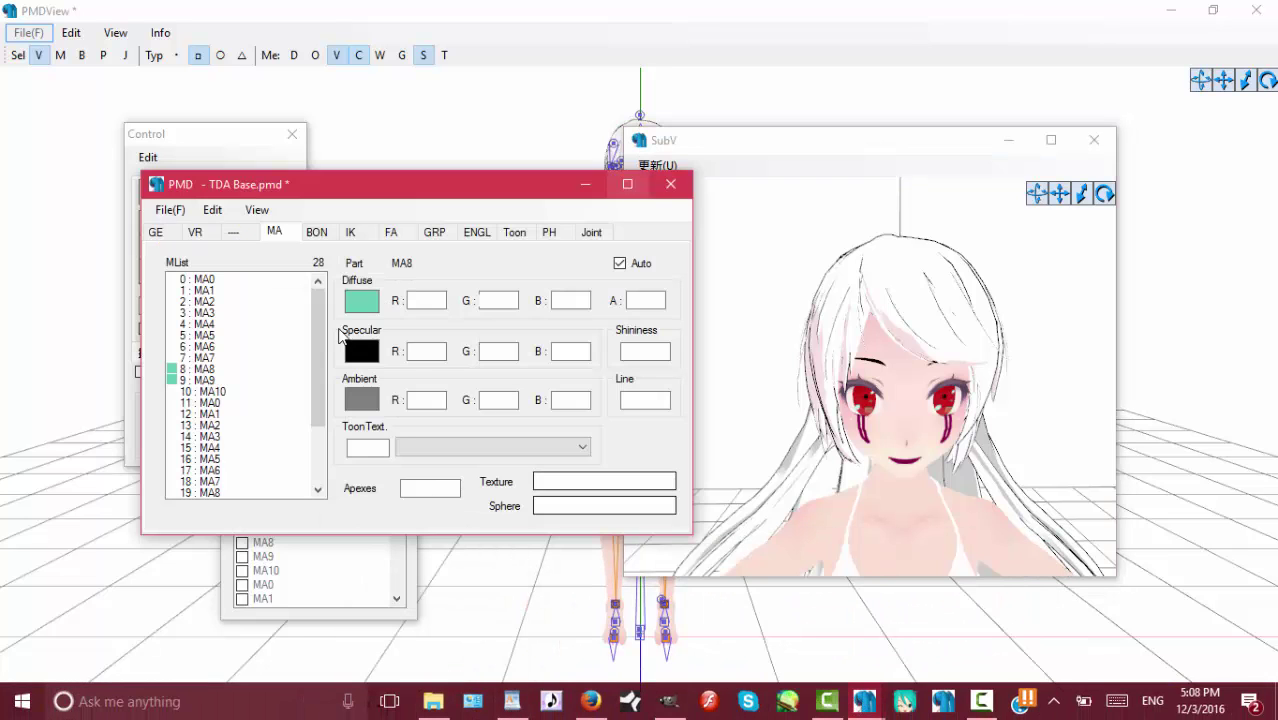
left_click(169, 210)
left_click(195, 252)
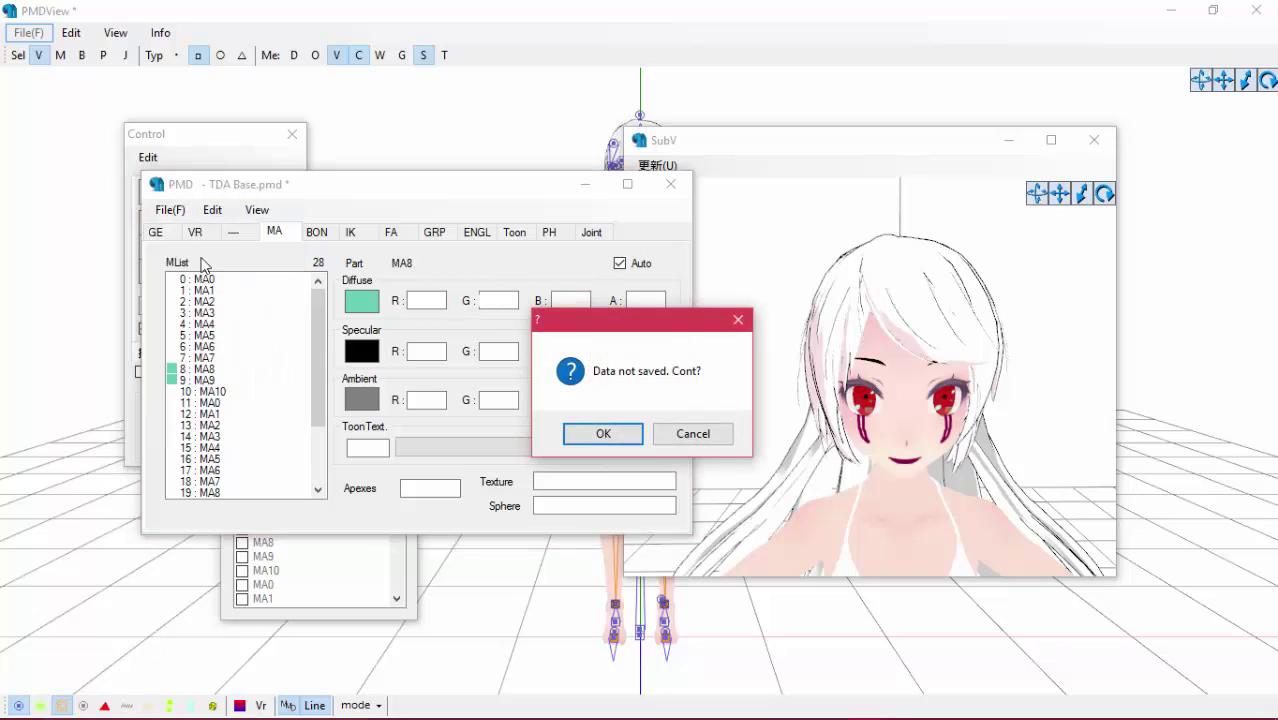
left_click(604, 434)
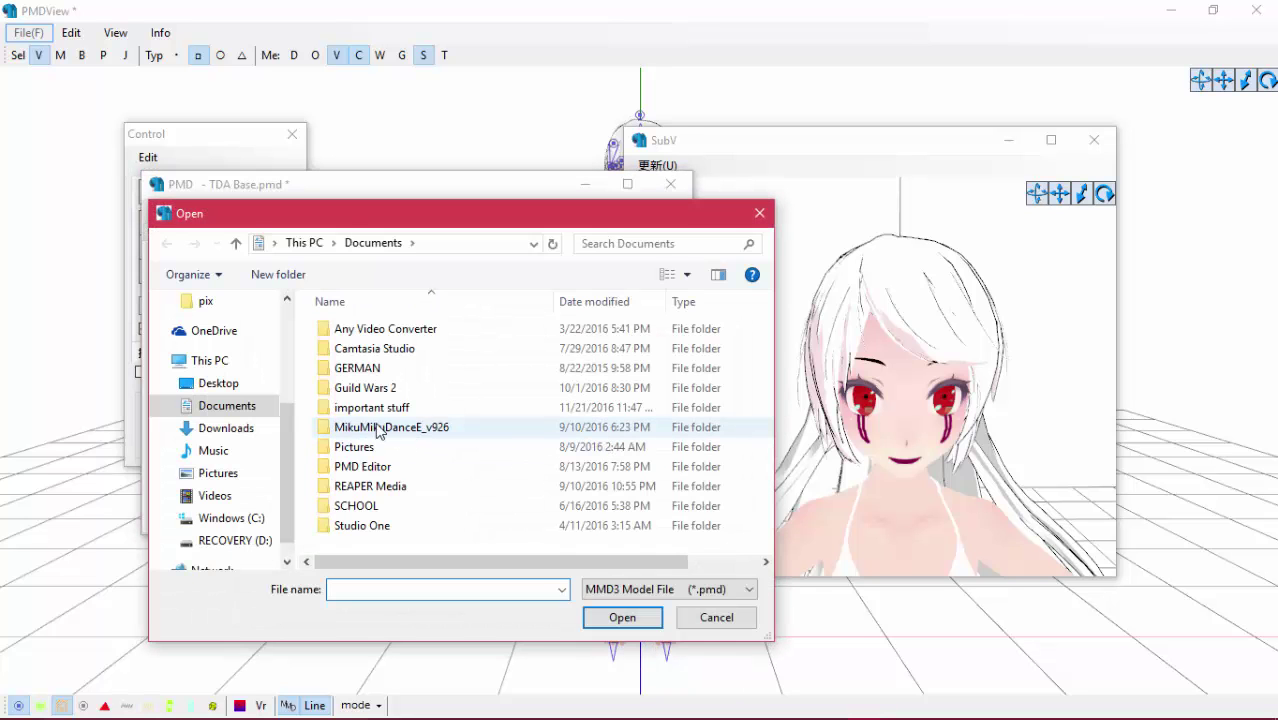
Load hair.pmd from PMD Editor\base\hair\MMD TDA Side Swept Long Hair
double_click(365, 466)
double_click(385, 352)
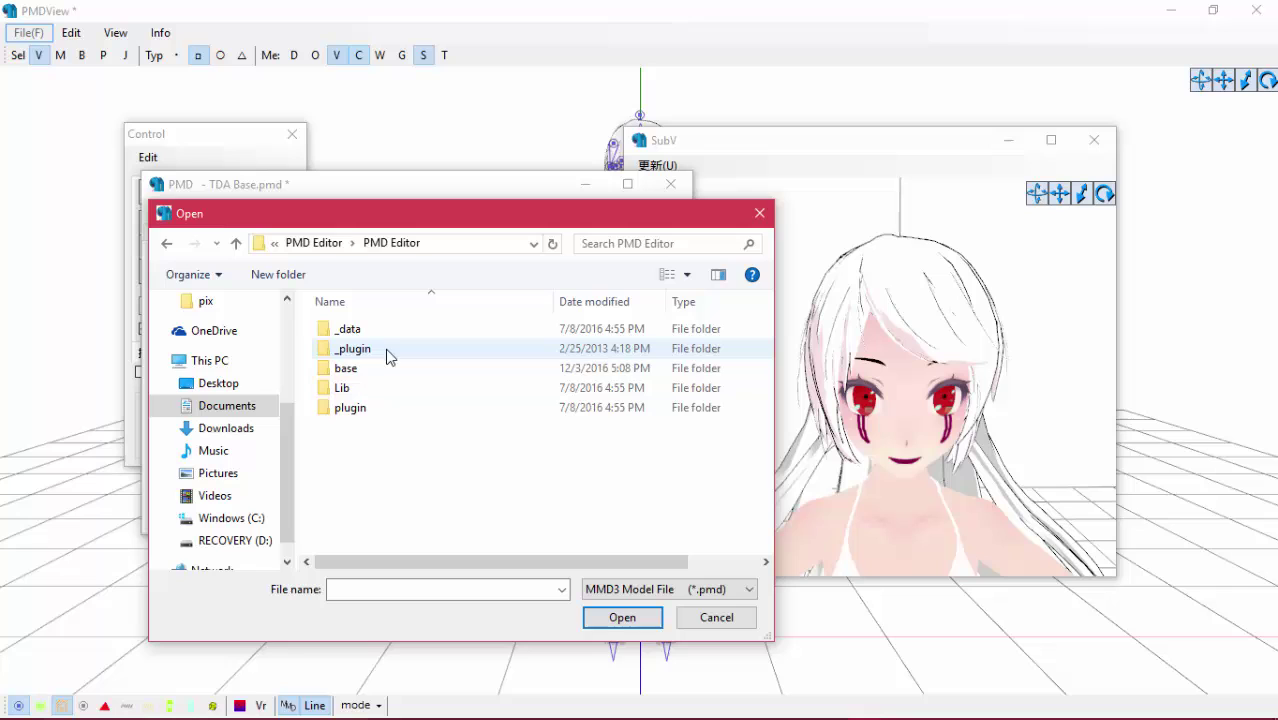
double_click(358, 372)
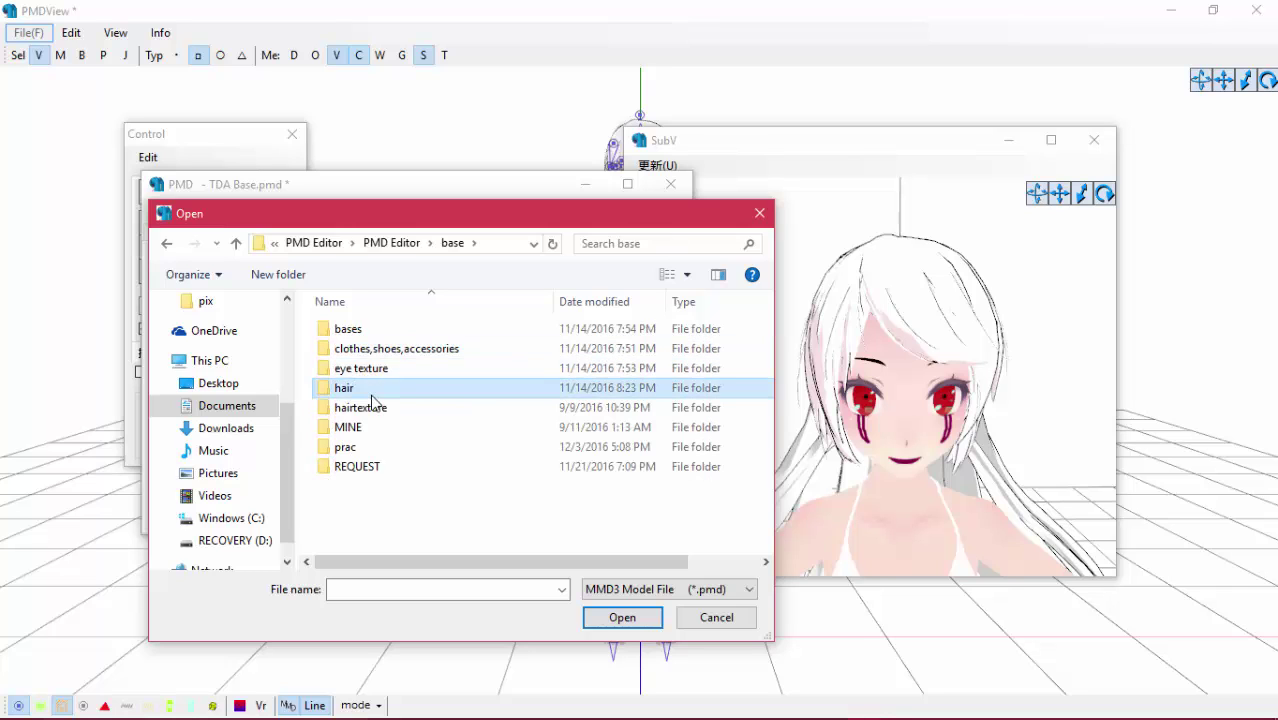
double_click(366, 389)
left_click(412, 348)
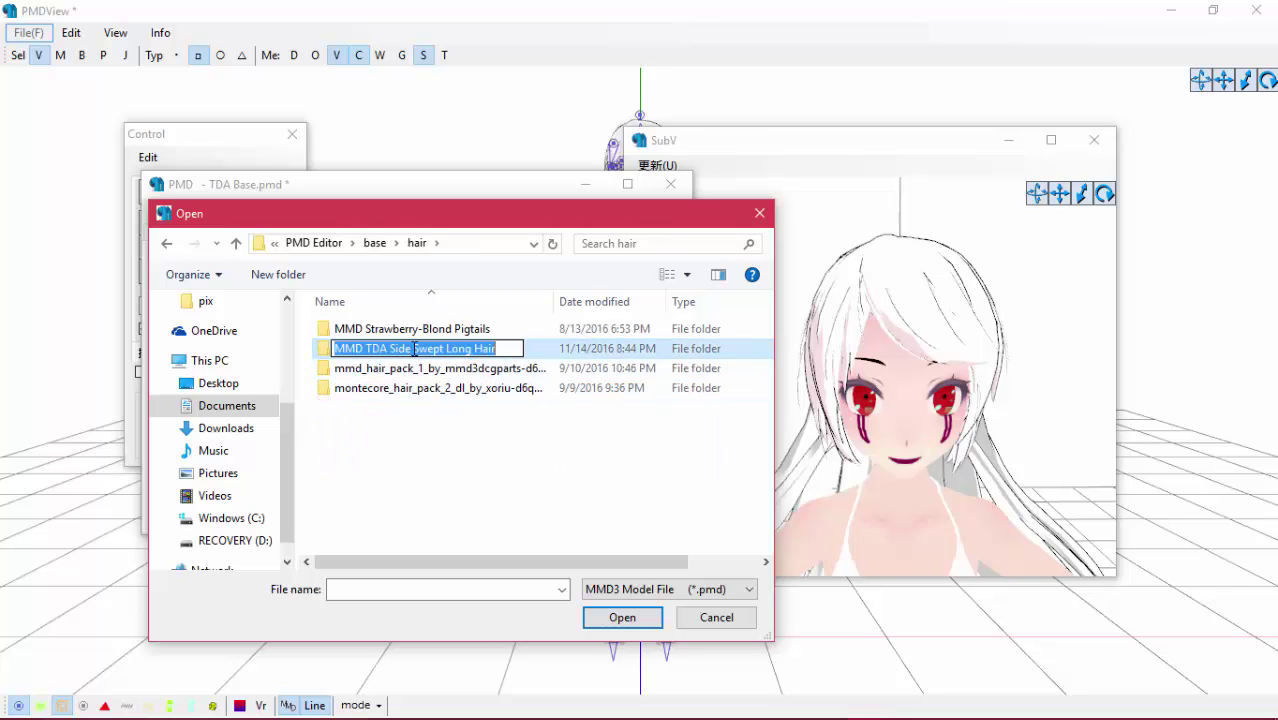
double_click(410, 348)
key("Return")
double_click(404, 349)
double_click(462, 362)
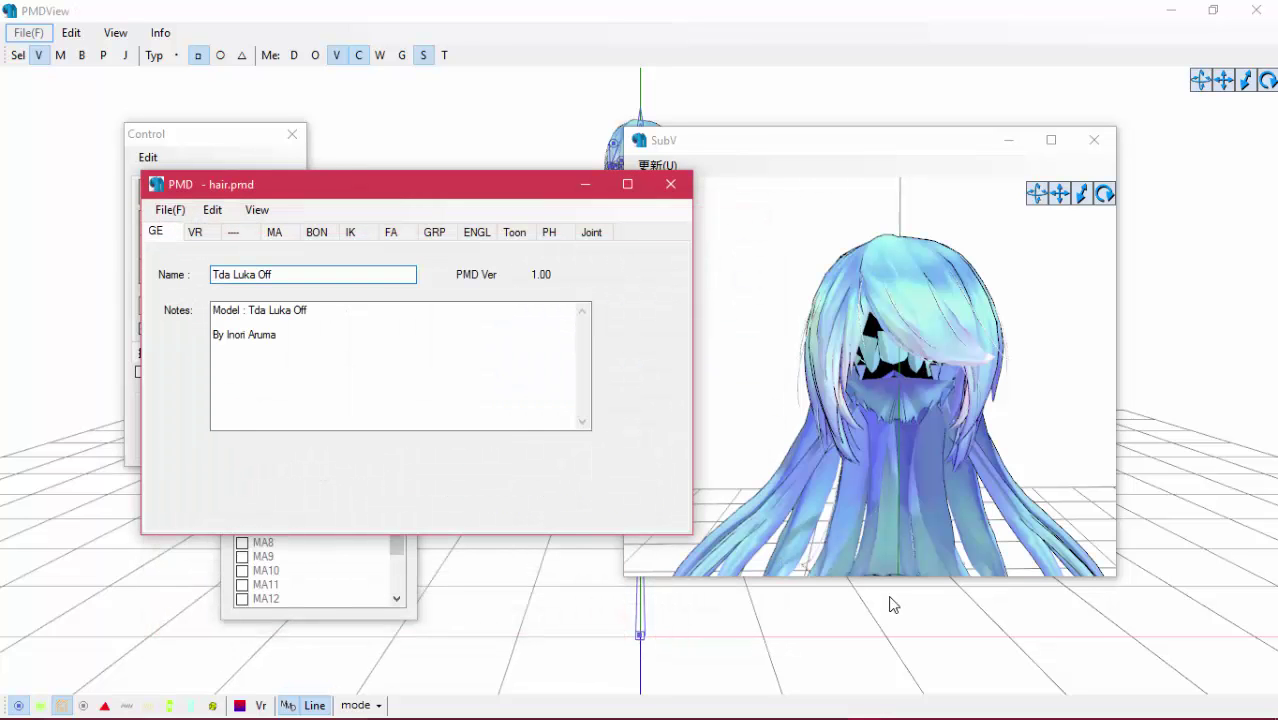
Bring the hair.pmd editor window forward and start opening another model file
left_click(893, 604)
scroll(897, 426, "down", 5)
left_click(895, 390)
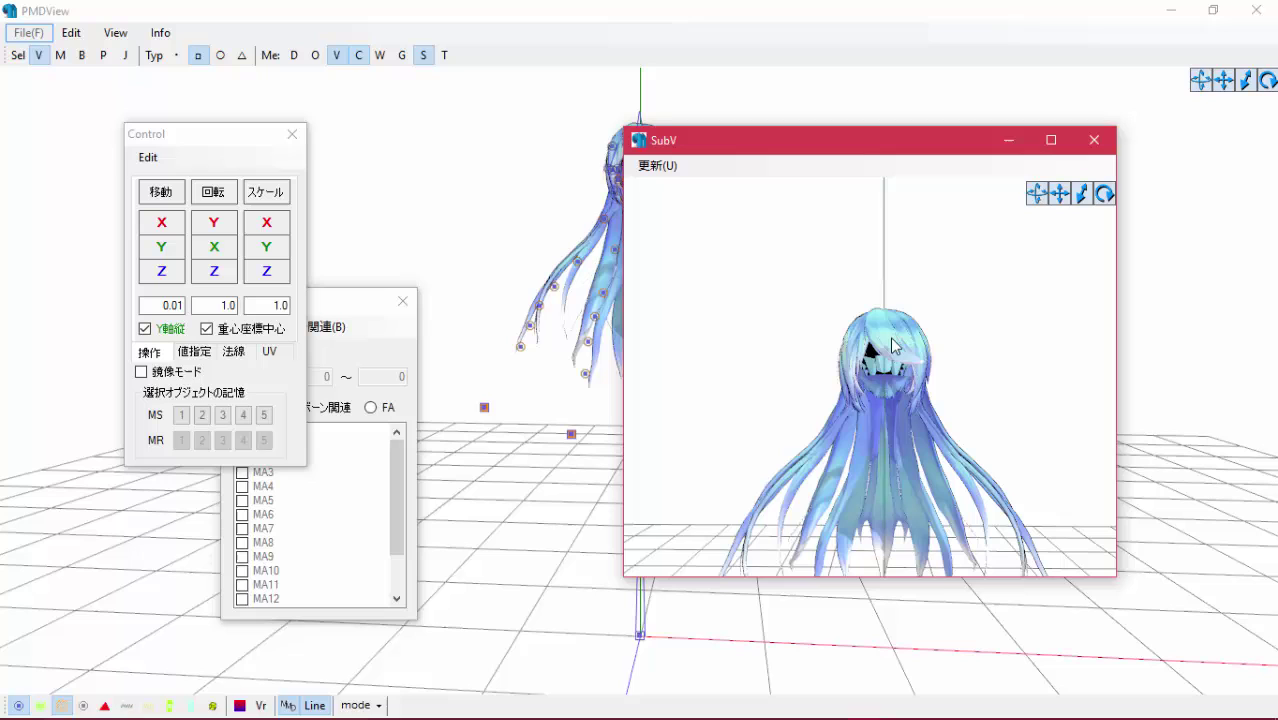
mouse_move(857, 703)
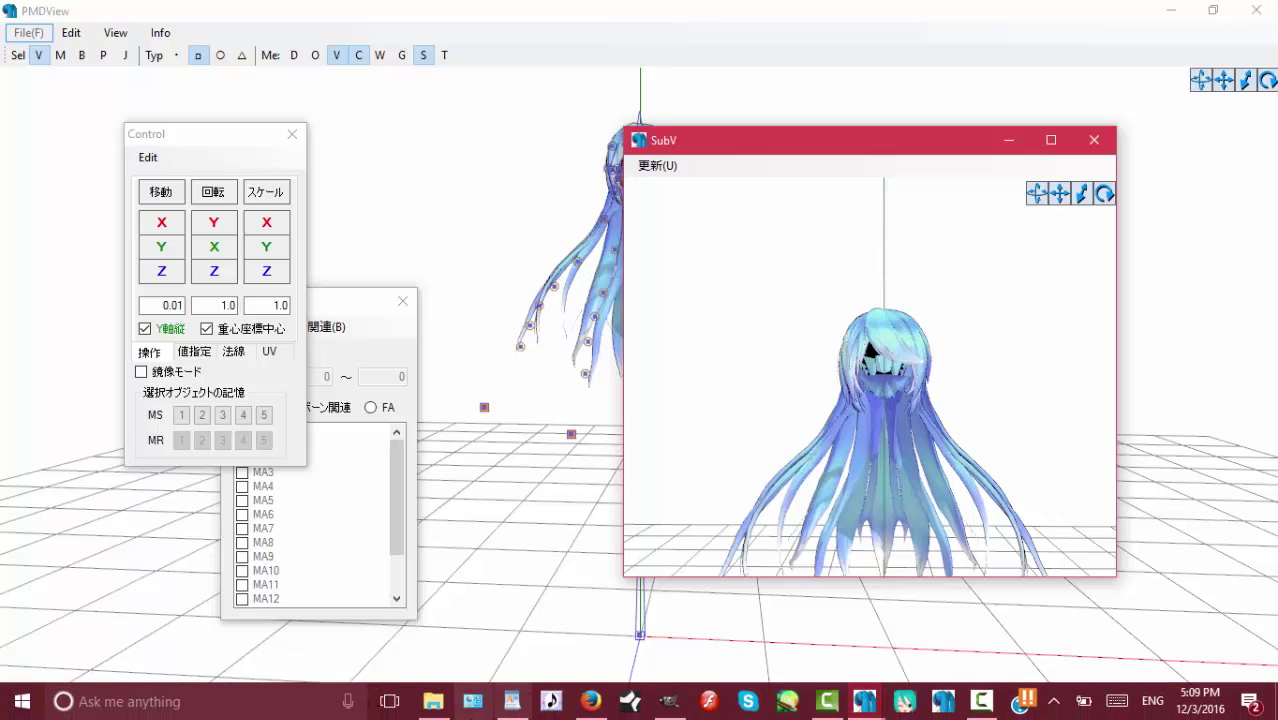
left_click(864, 701)
left_click(771, 624)
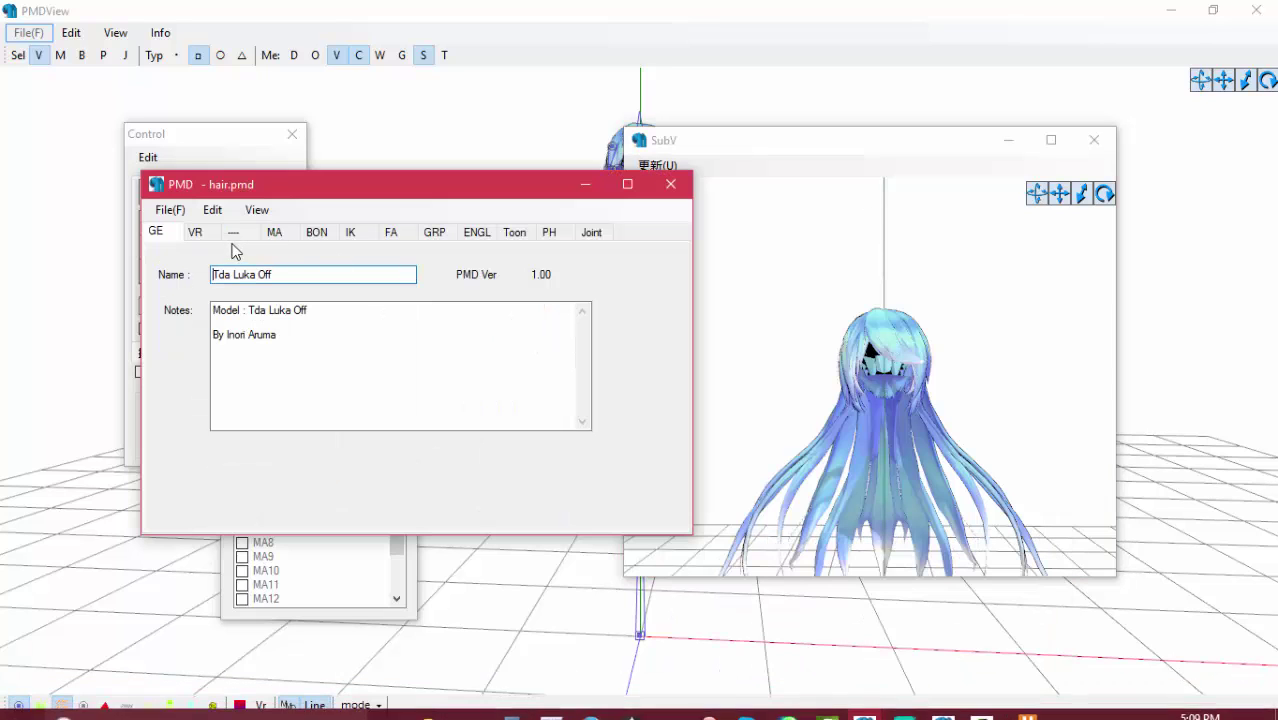
left_click(192, 212)
left_click(191, 251)
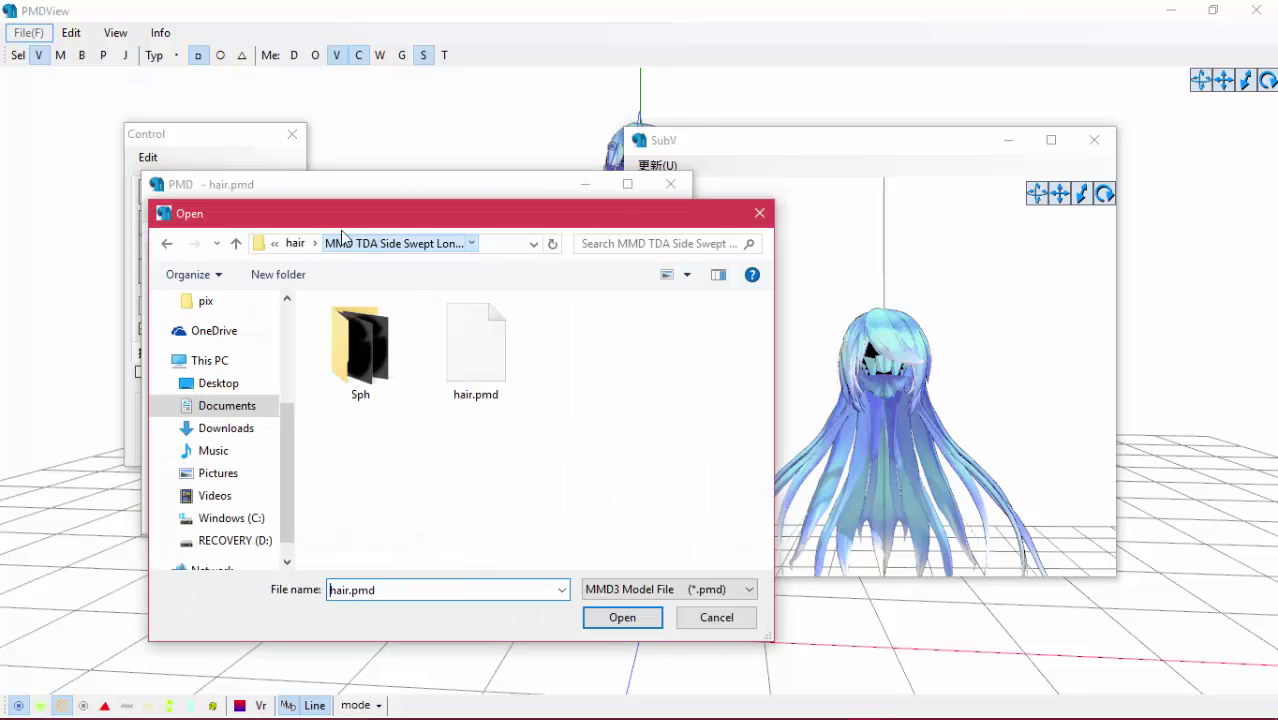
Navigate up to Documents and back down into PMD Editor\PMD Editor\base
left_click(296, 243)
left_click(300, 245)
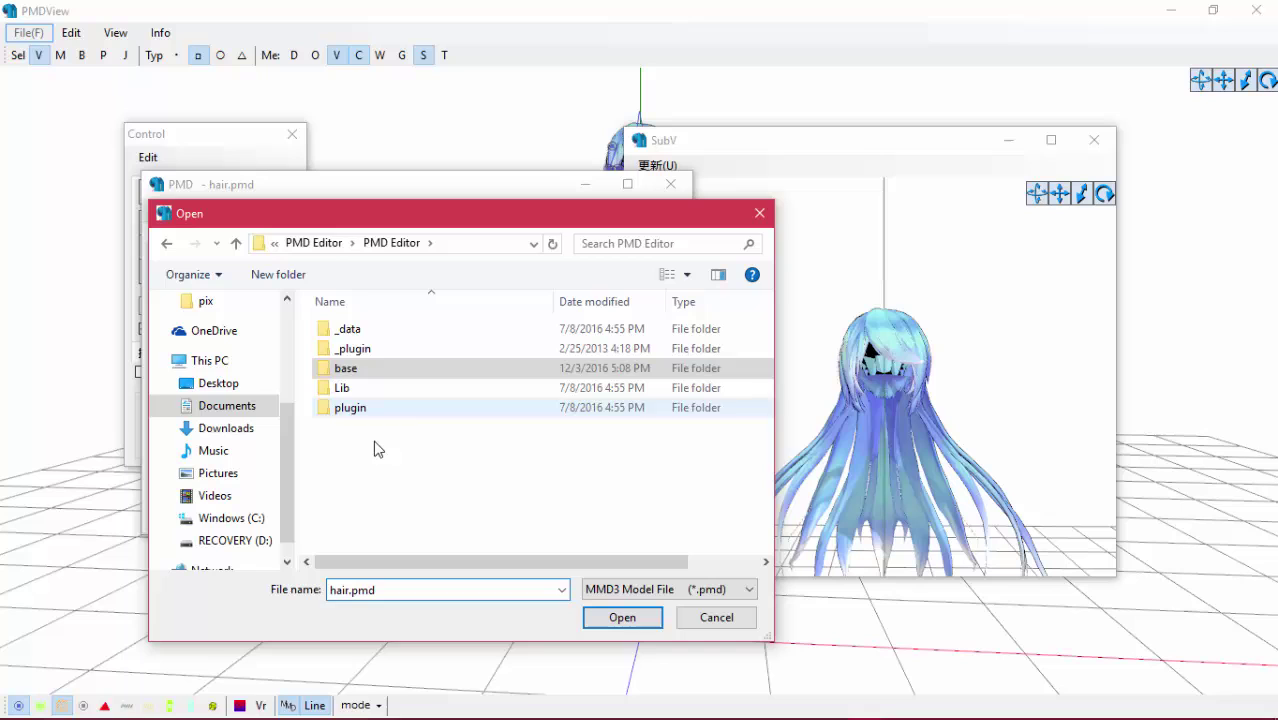
left_click(328, 247)
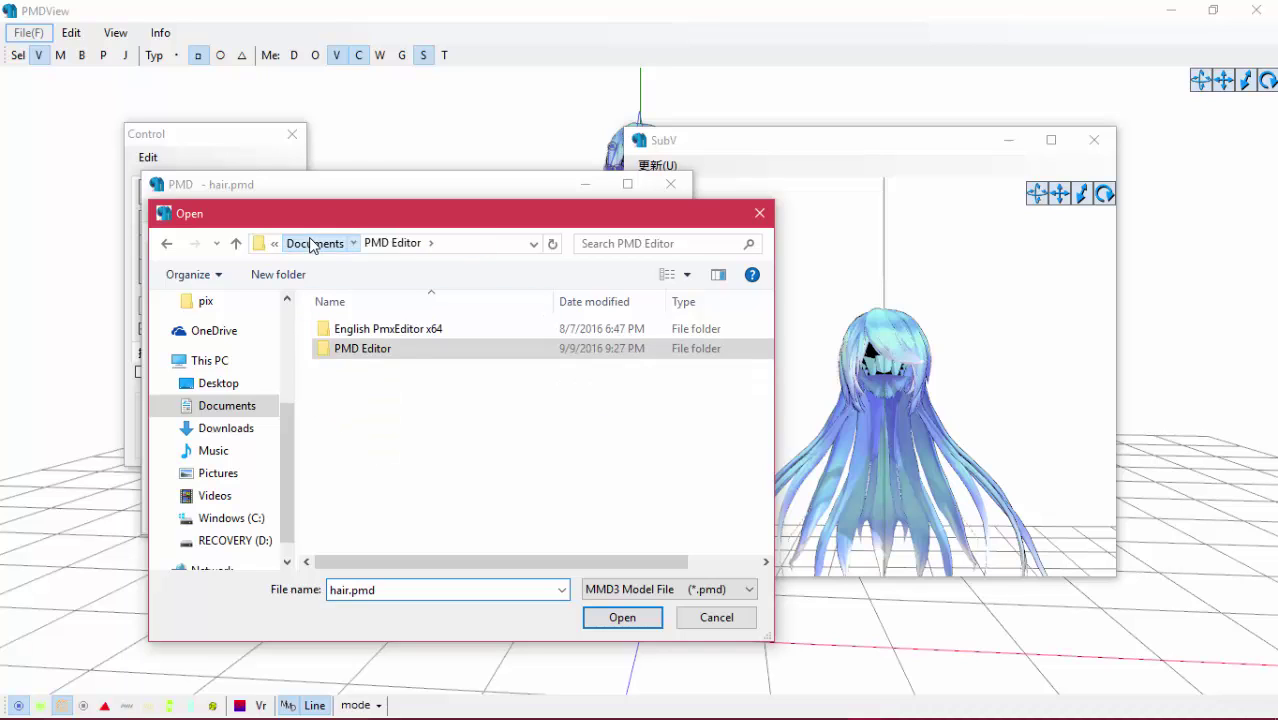
left_click(310, 245)
double_click(372, 462)
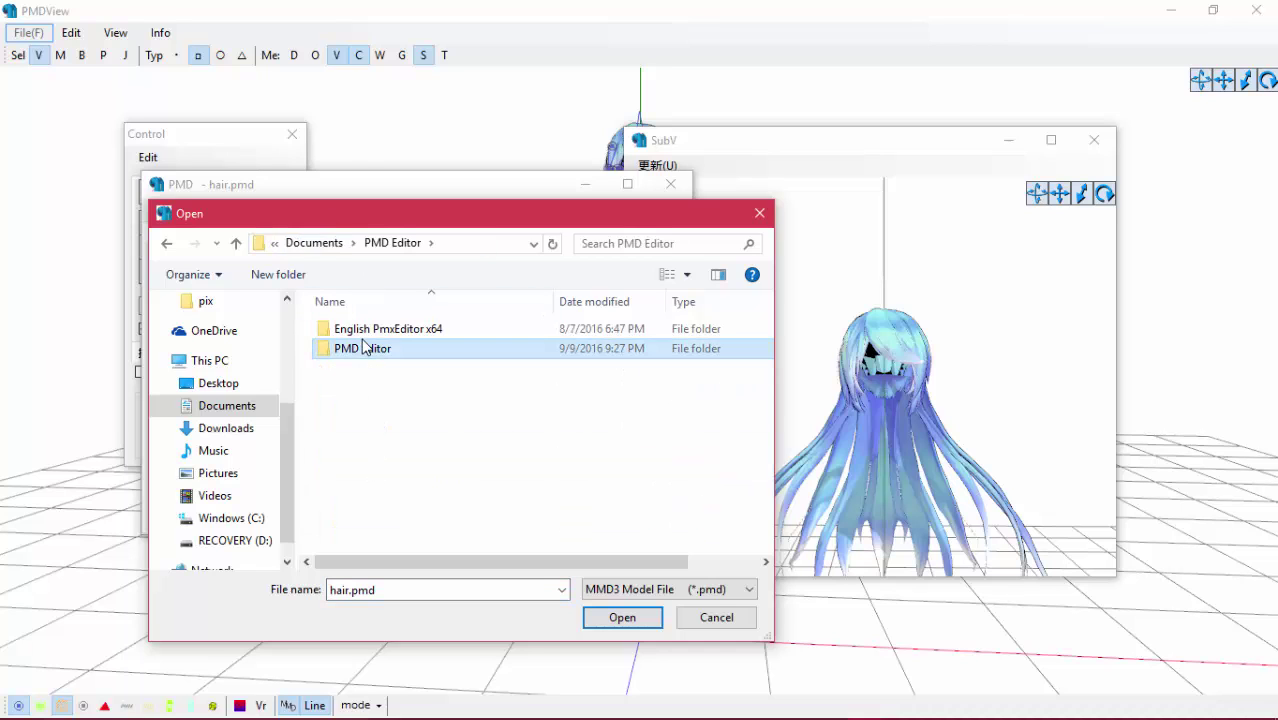
double_click(364, 346)
double_click(352, 368)
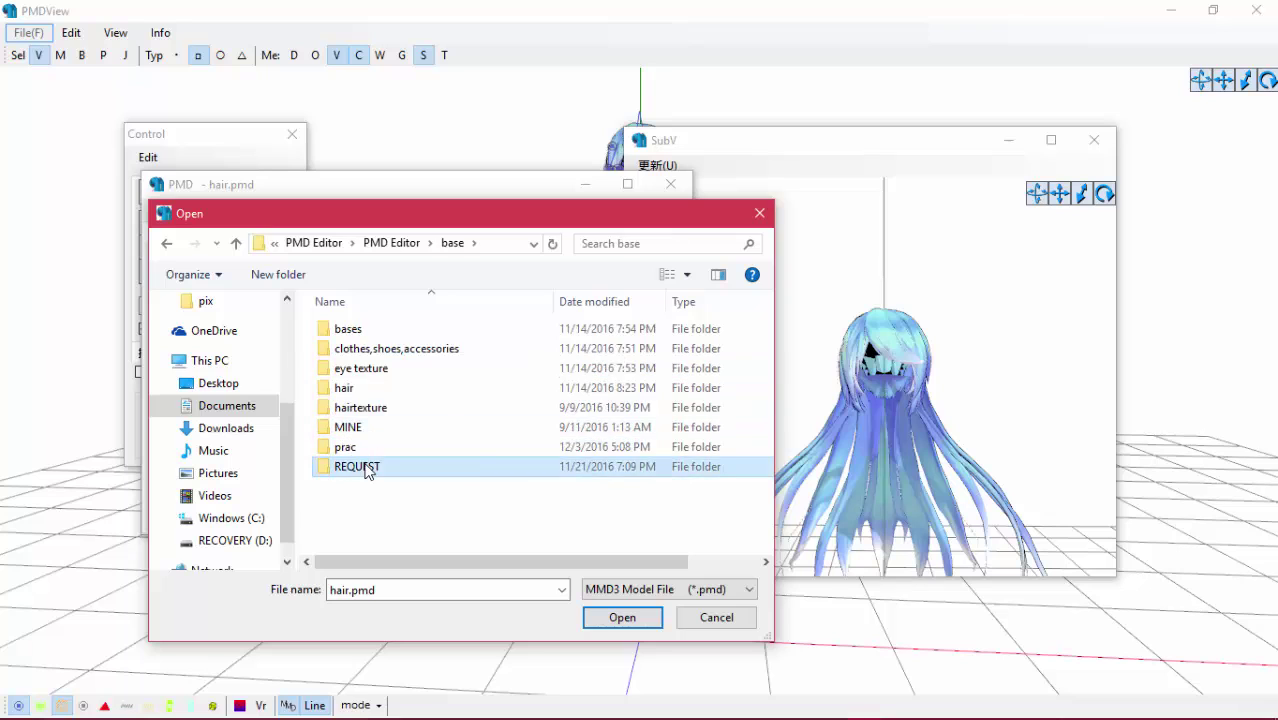
double_click(367, 470)
Load the hair.pmd copy from base\prac and show its 17 materials
left_click(167, 243)
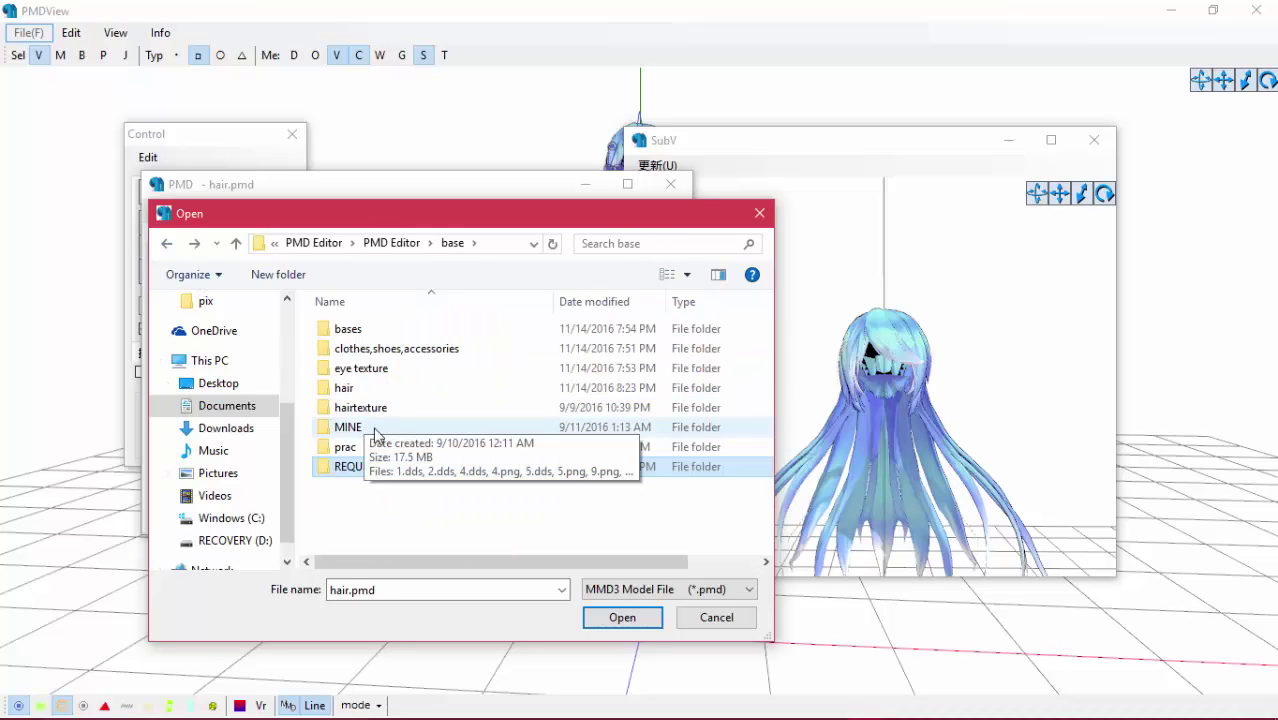
double_click(357, 447)
double_click(385, 332)
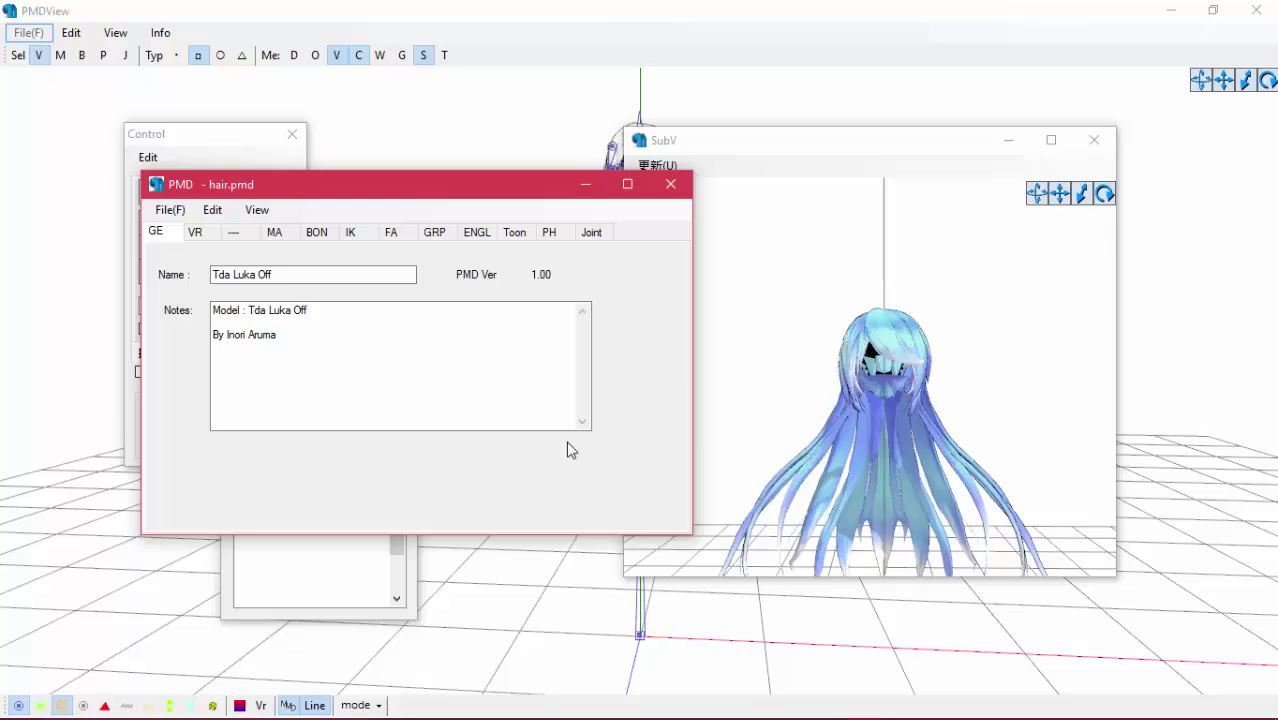
left_click(276, 233)
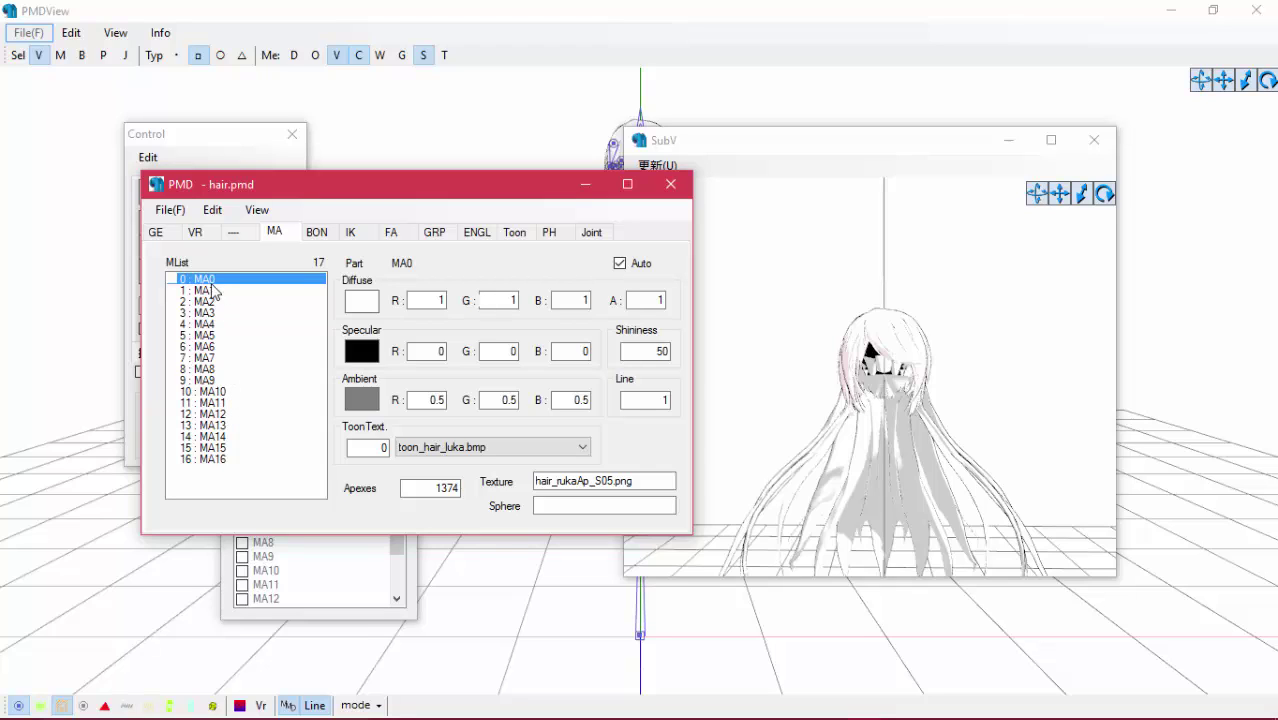
Set material MA0's texture to 1.bmp and copy that name
left_click_drag(212, 290, 222, 403)
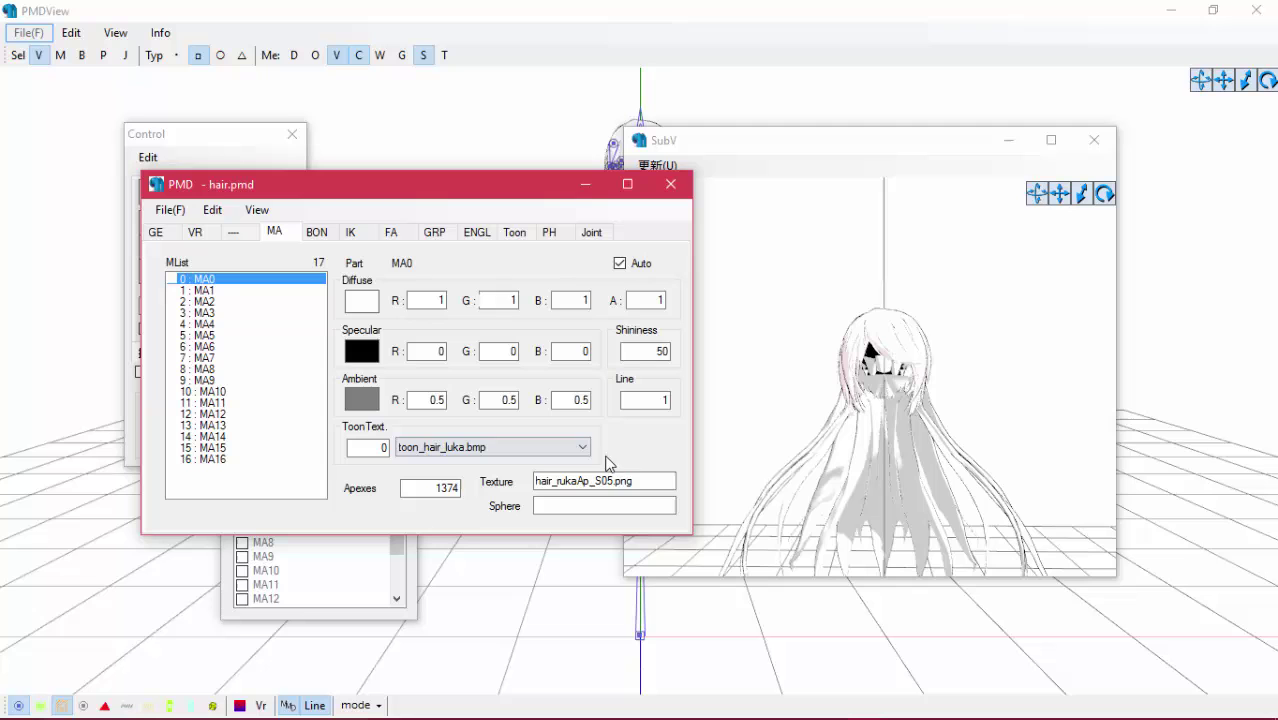
mouse_move(763, 708)
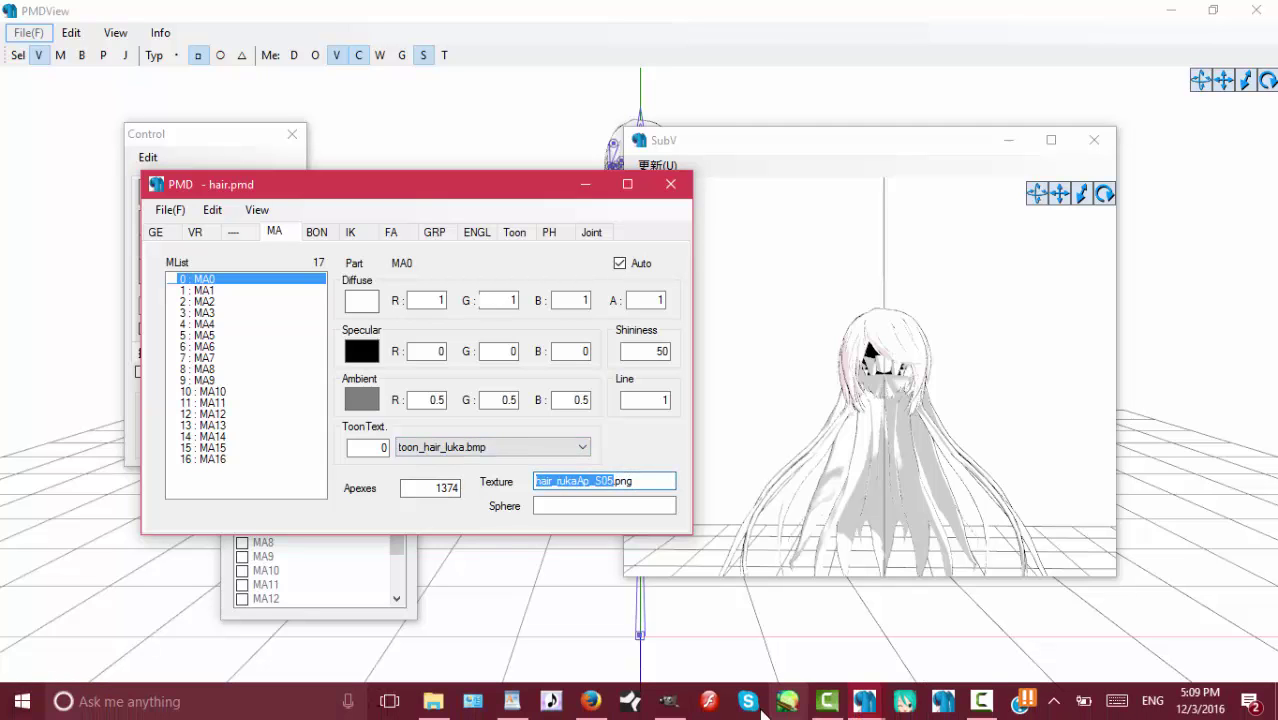
mouse_move(433, 701)
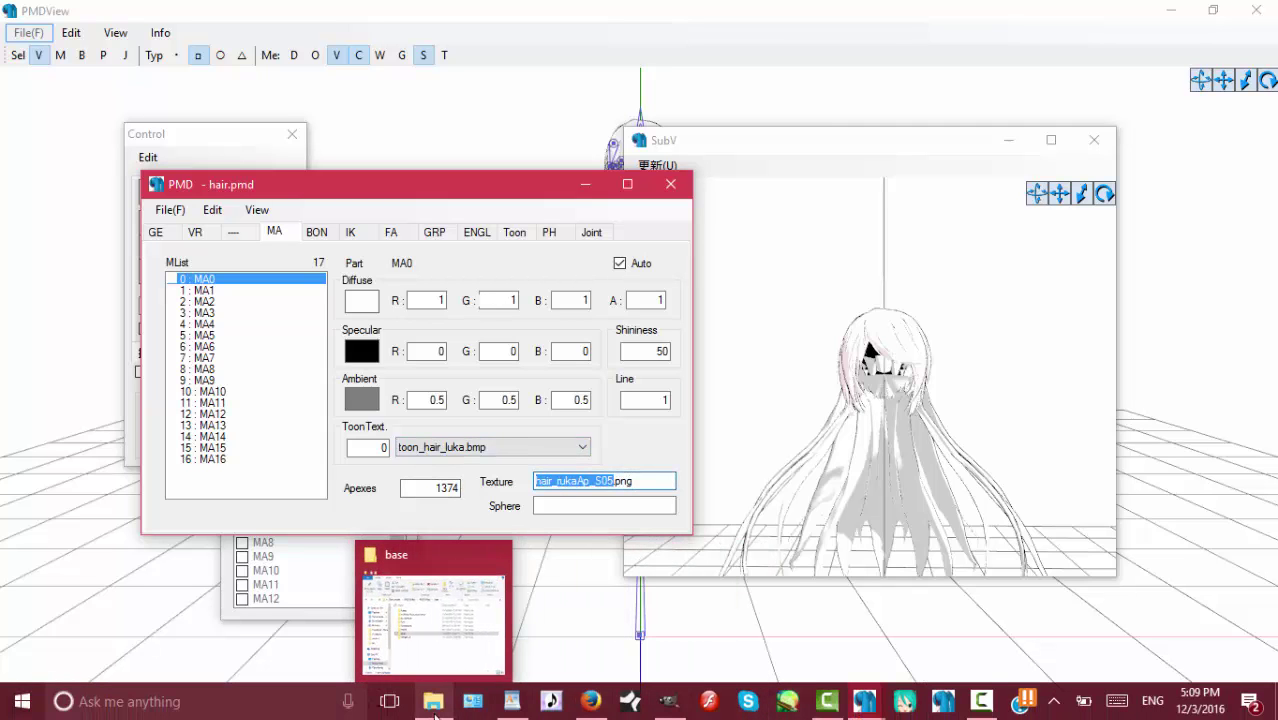
left_click(438, 665)
double_click(610, 422)
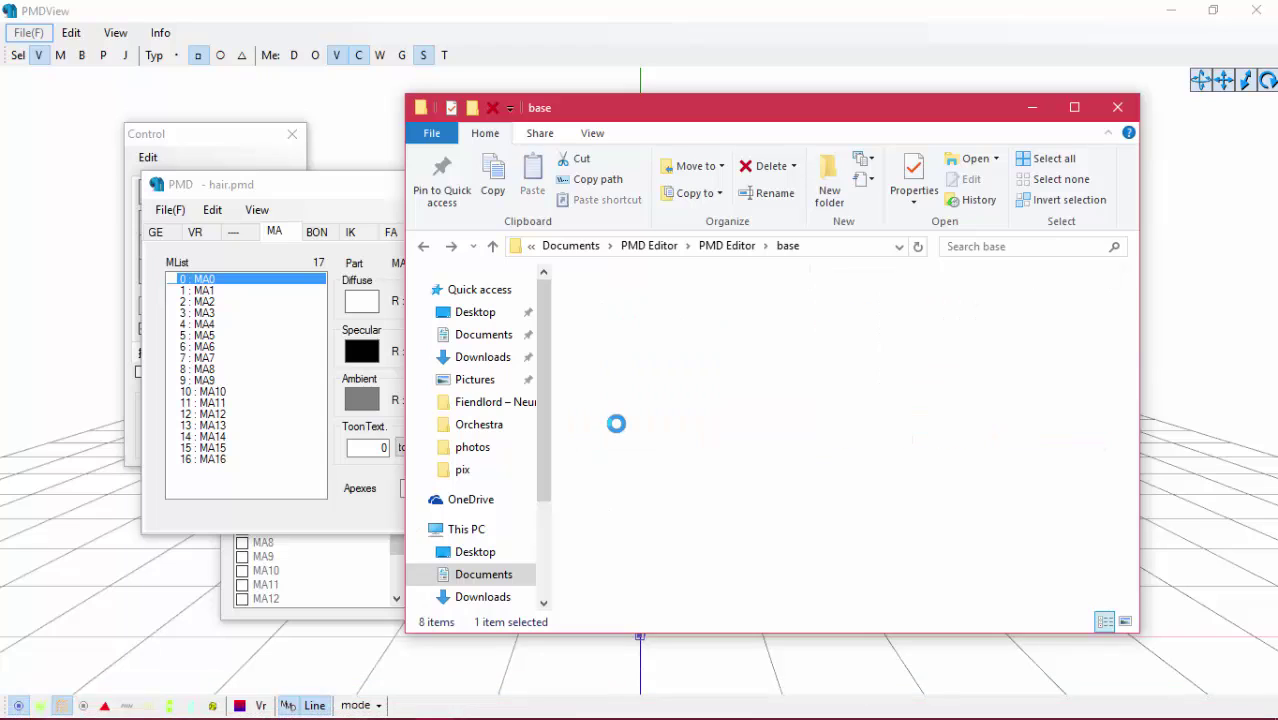
left_click(352, 206)
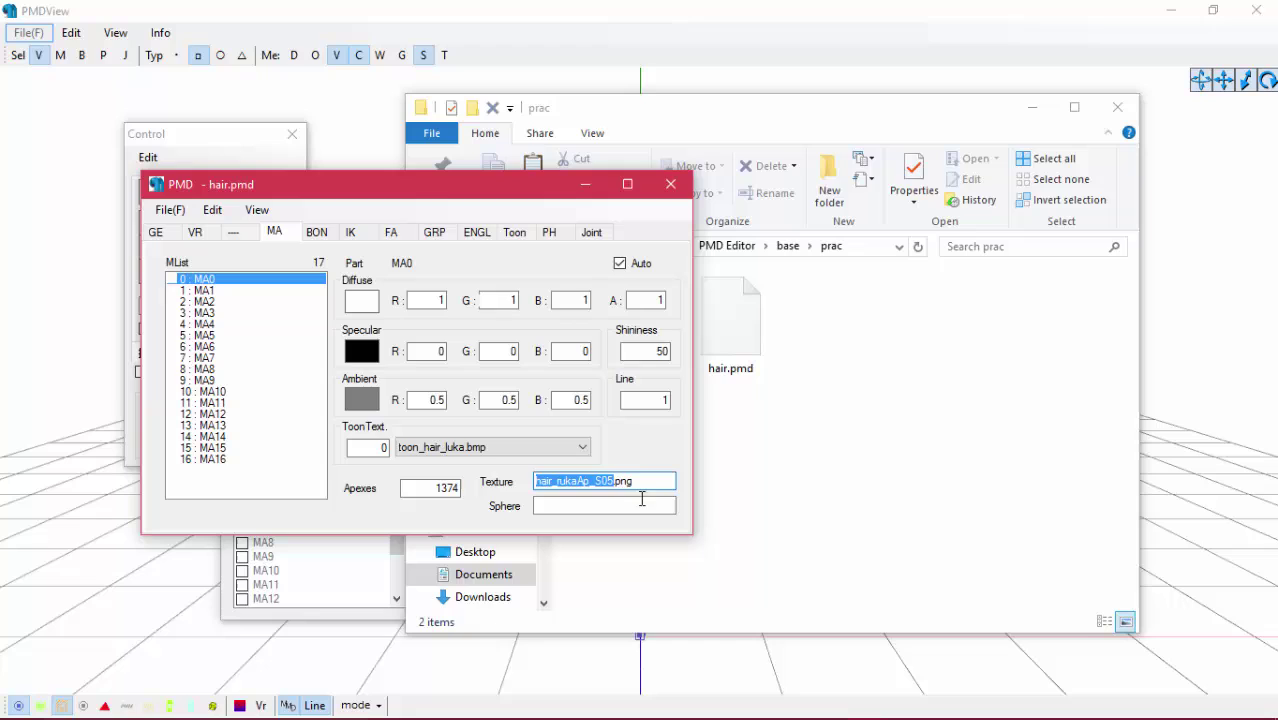
type("1.bmp")
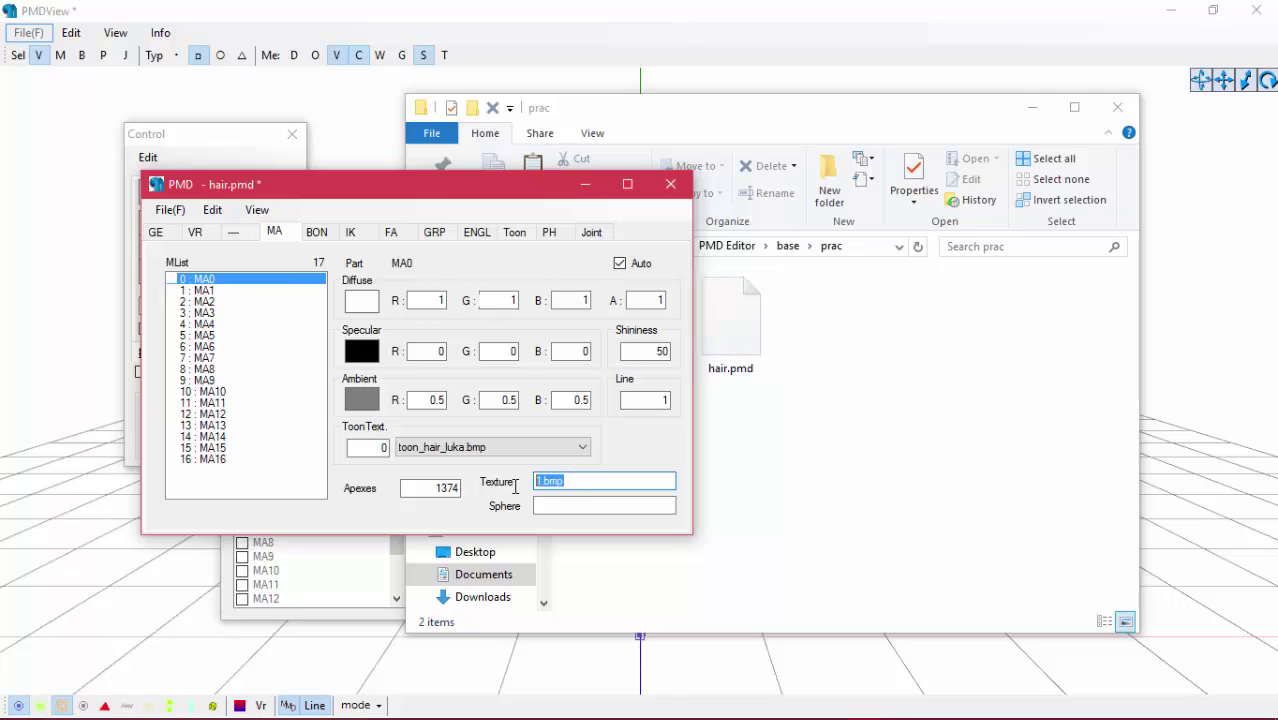
right_click(516, 484)
left_click(357, 281)
Paste 1.bmp as the texture for materials MA1, MA2 and MA3
left_click(216, 290)
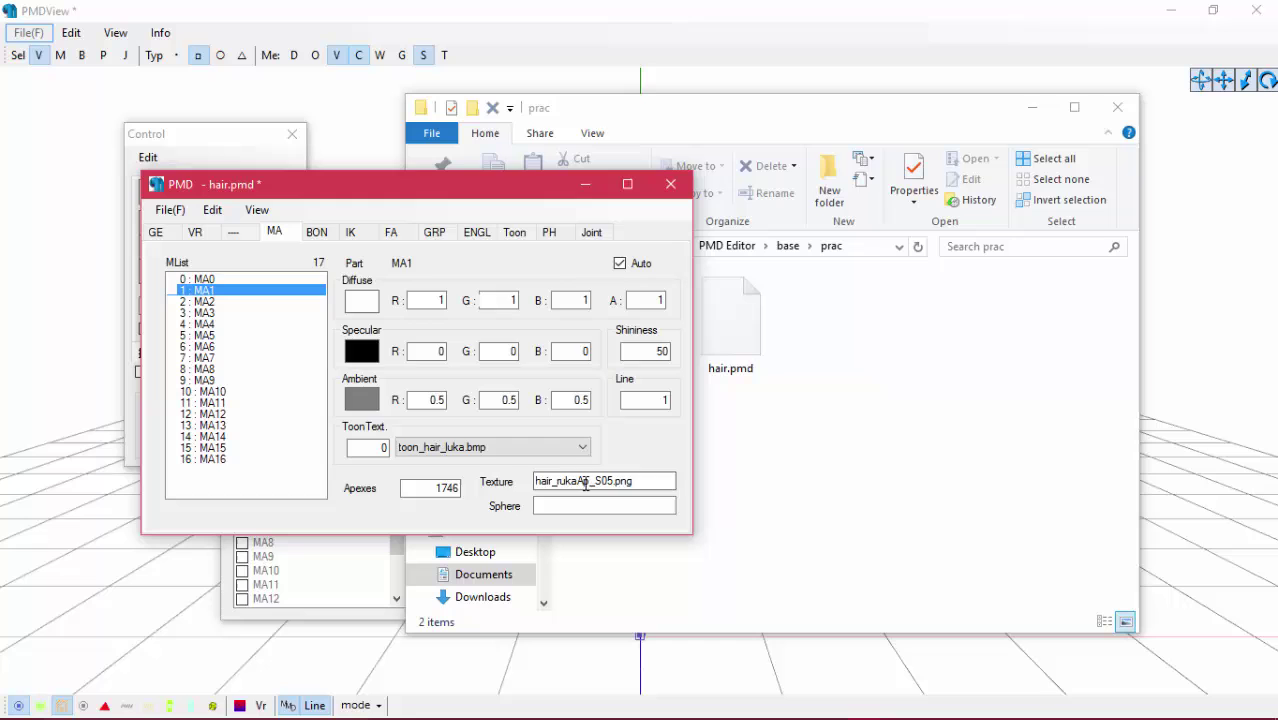
right_click(551, 478)
left_click(345, 294)
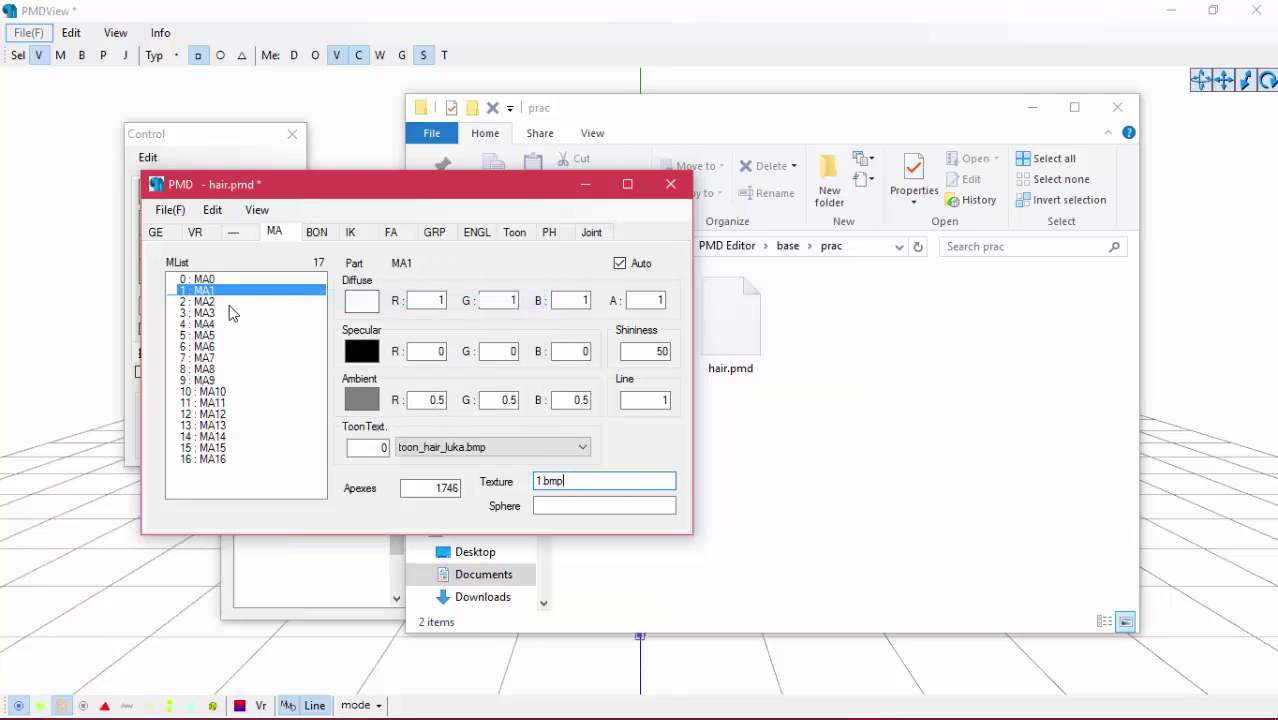
left_click(203, 302)
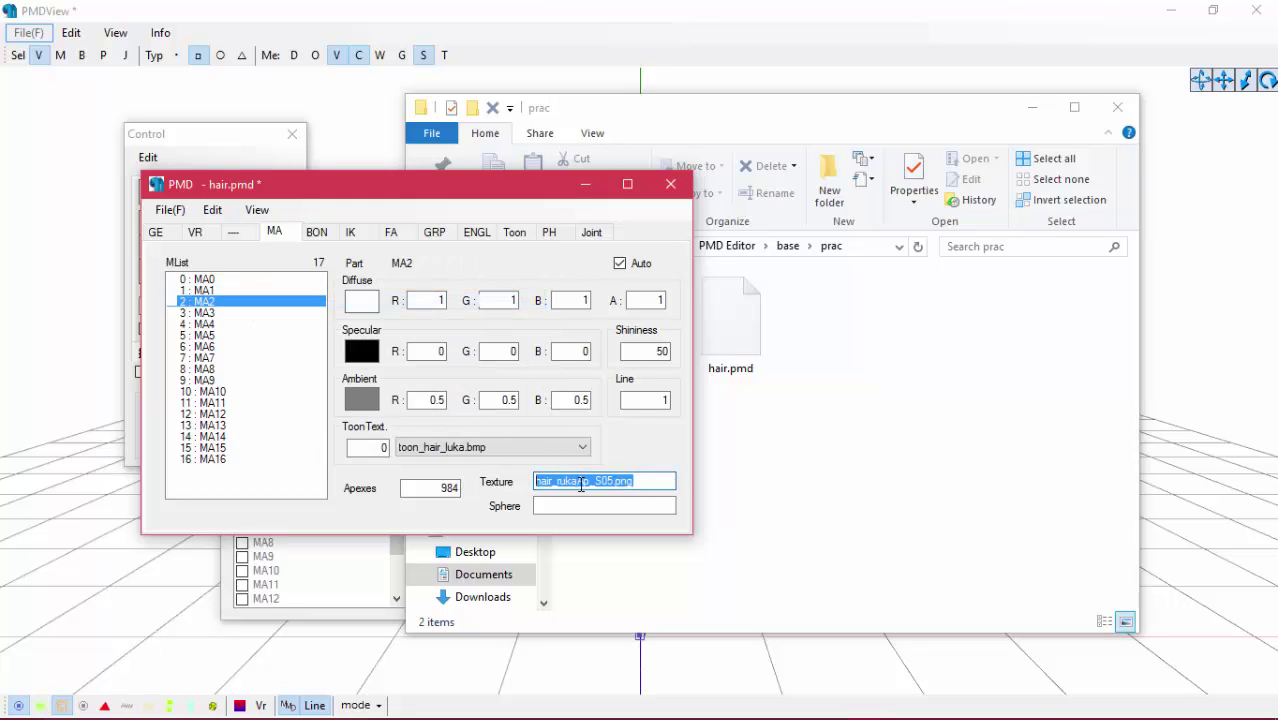
right_click(581, 484)
left_click(370, 318)
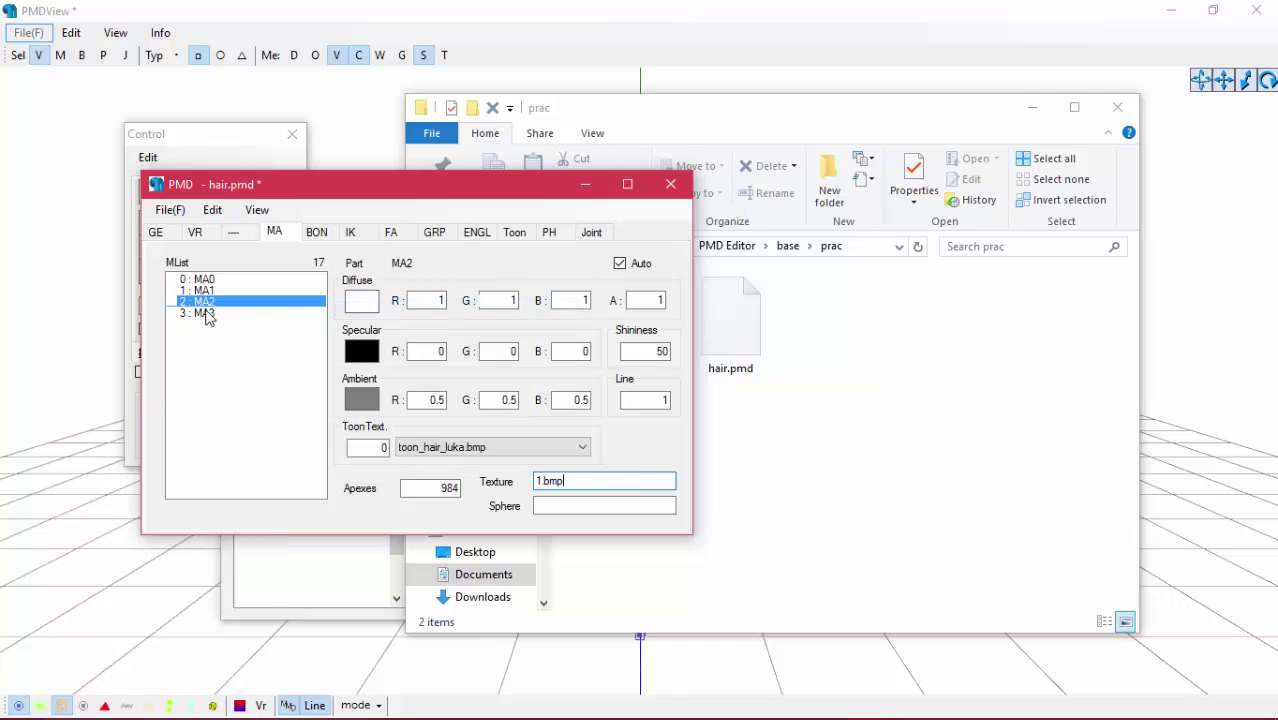
left_click(205, 313)
right_click(572, 482)
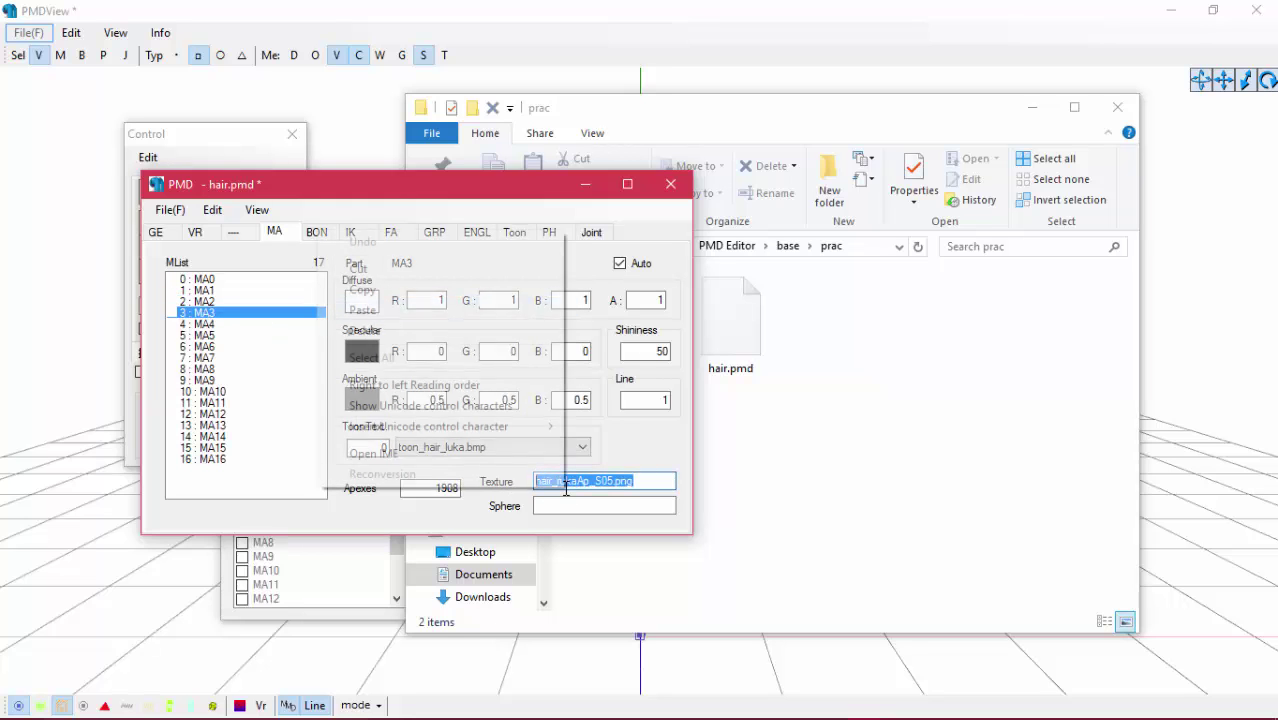
left_click(362, 310)
Paste 1.bmp as the texture for materials MA4, MA5 and MA6
left_click(218, 324)
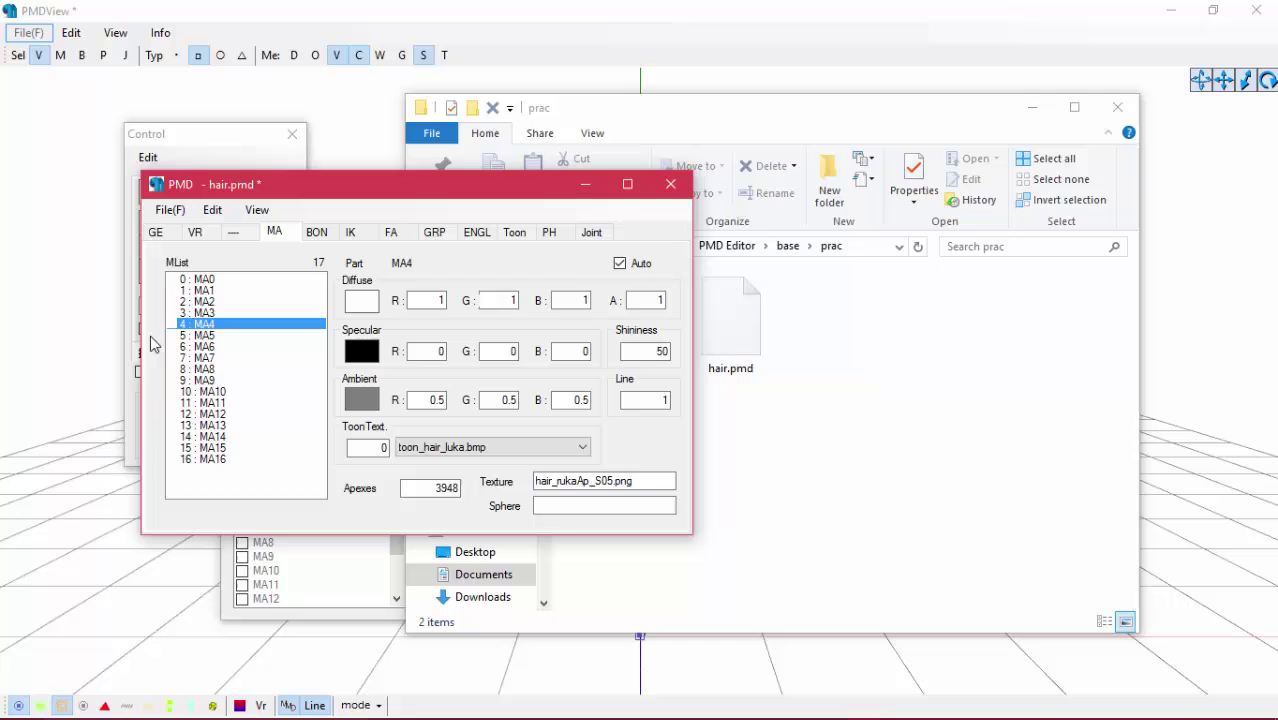
right_click(585, 490)
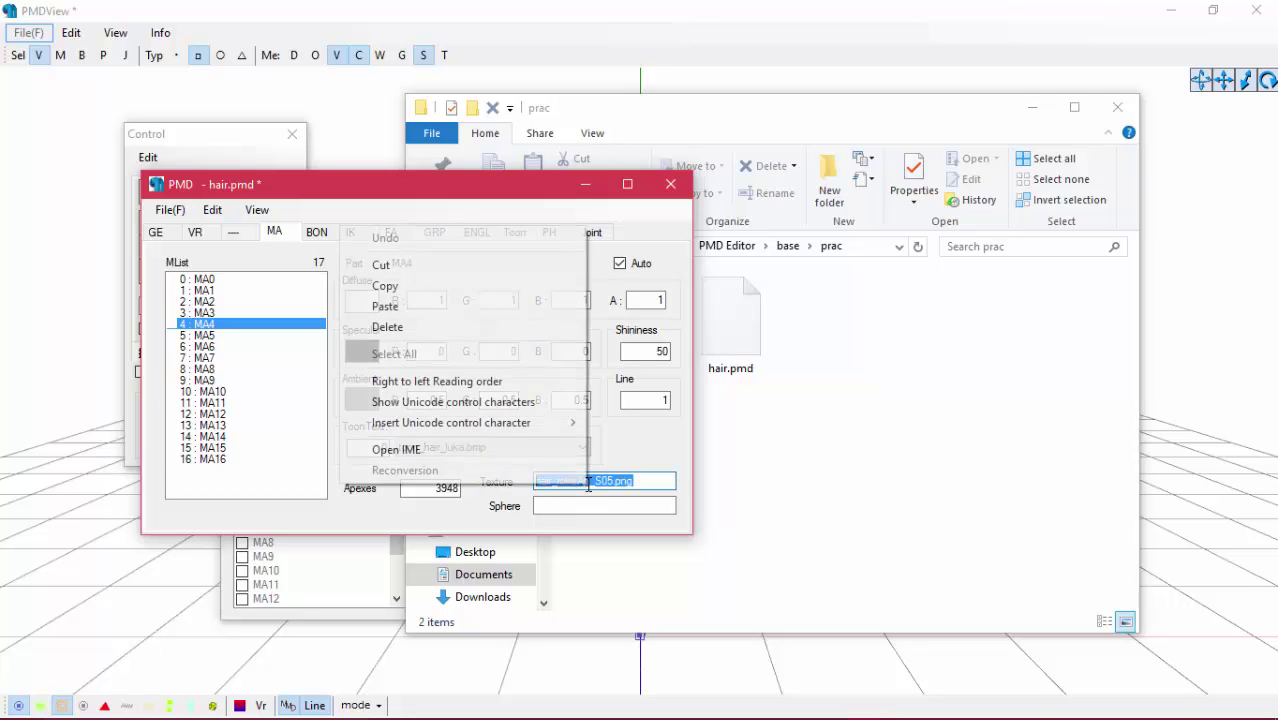
left_click(400, 308)
left_click(205, 336)
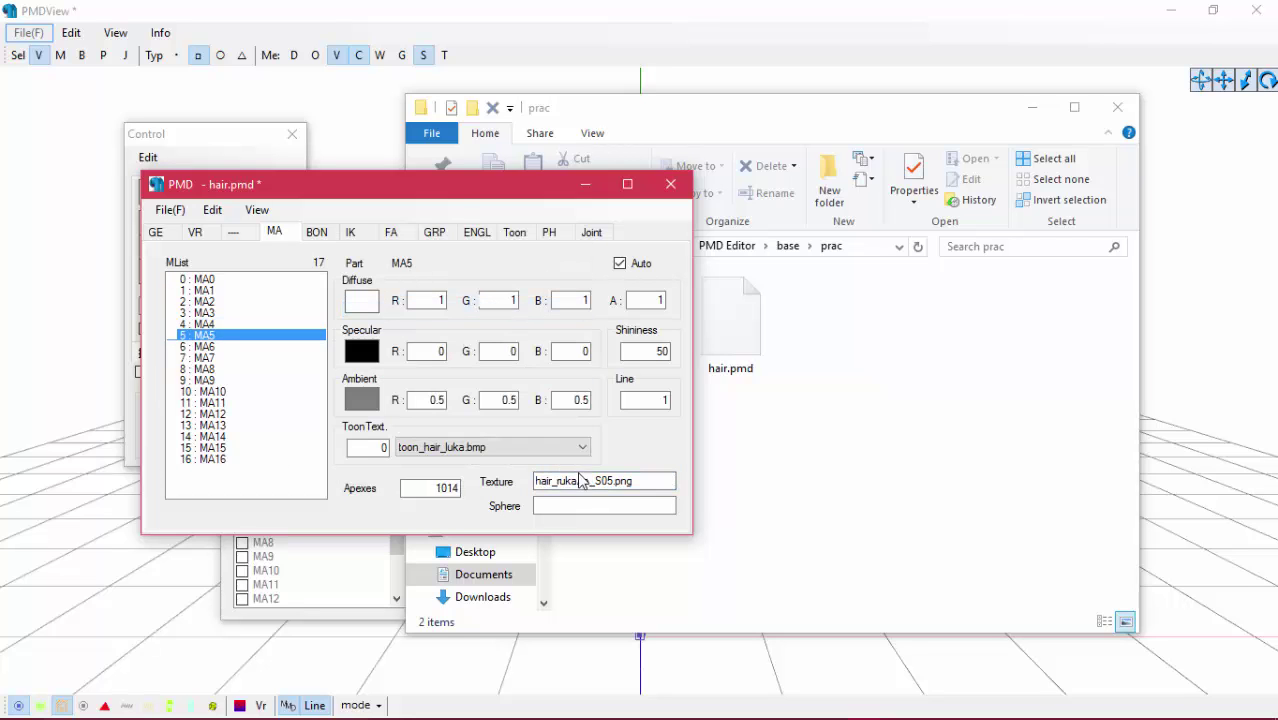
right_click(540, 481)
left_click(400, 300)
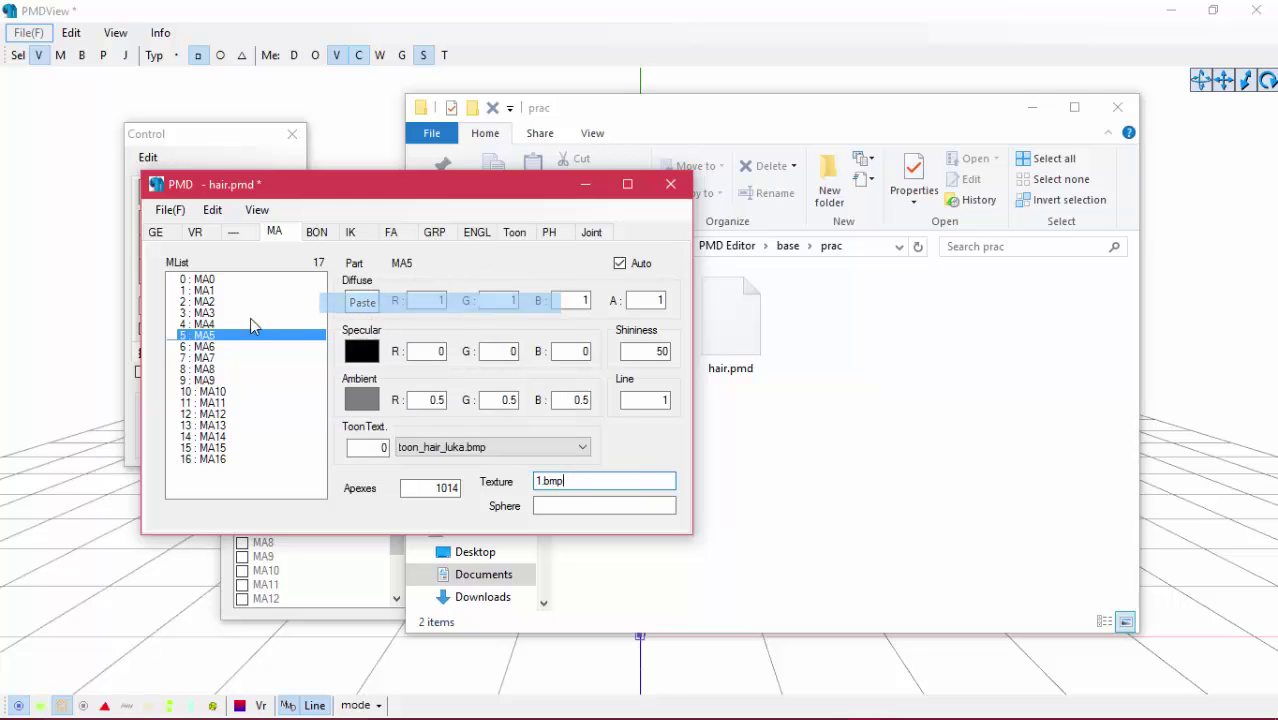
left_click(205, 346)
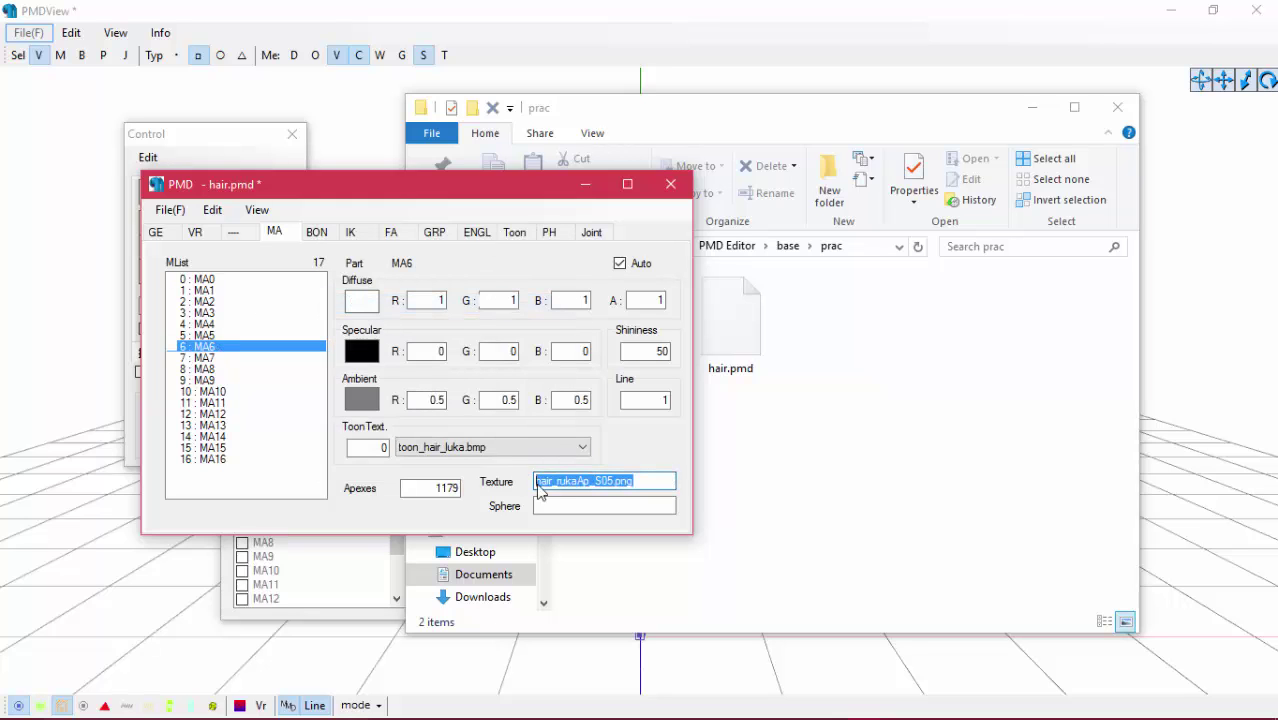
right_click(538, 484)
left_click(372, 306)
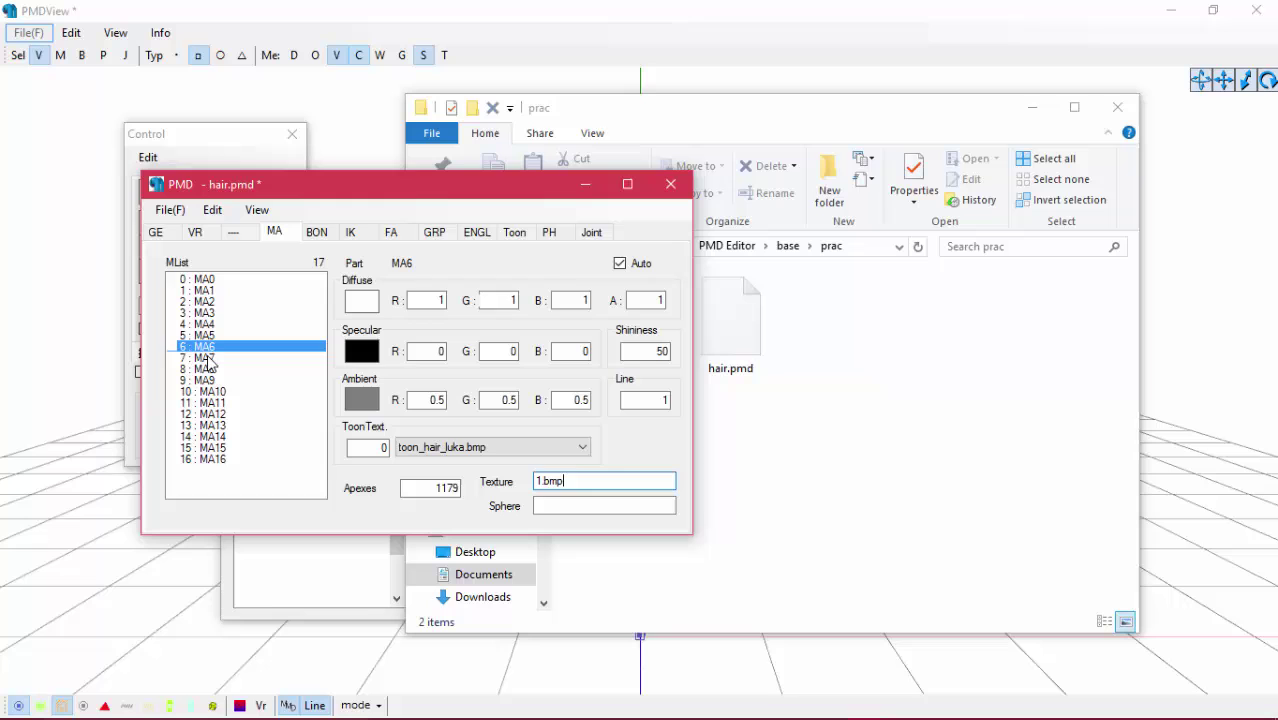
Replace the texture of materials MA7, MA8 and MA9 with 1.bmp
left_click(204, 358)
right_click(529, 486)
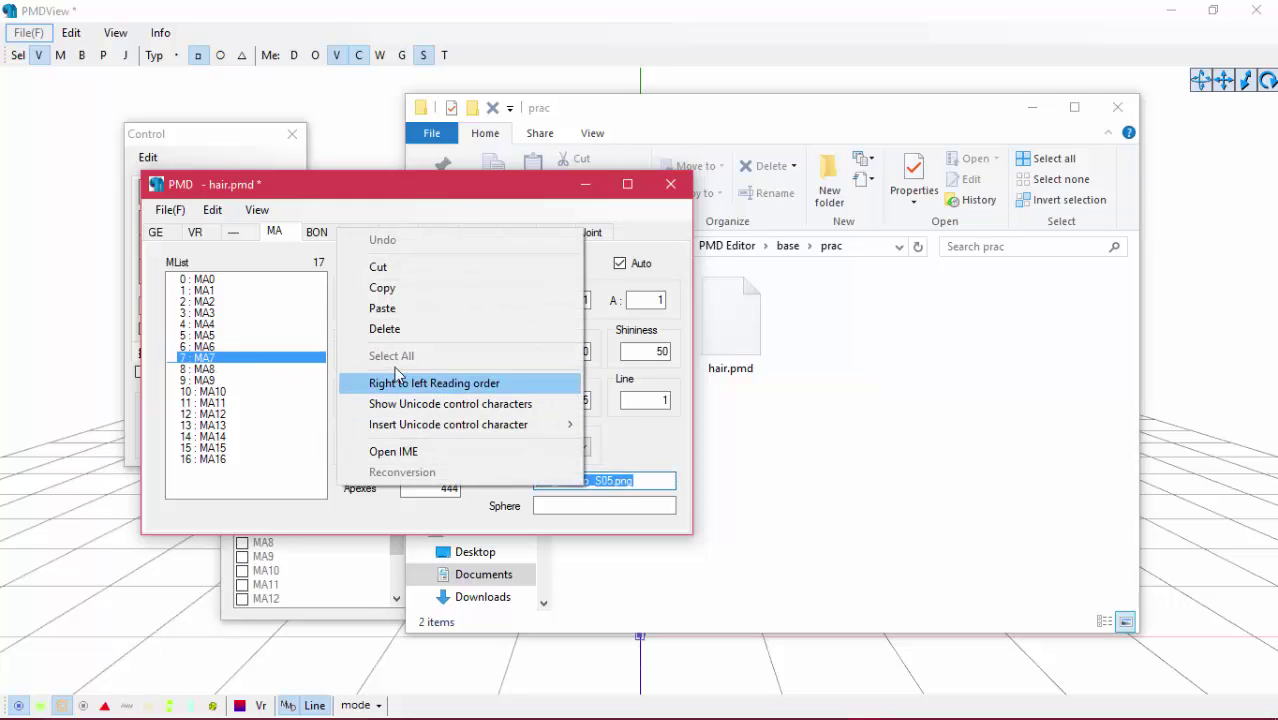
left_click(372, 304)
left_click(204, 369)
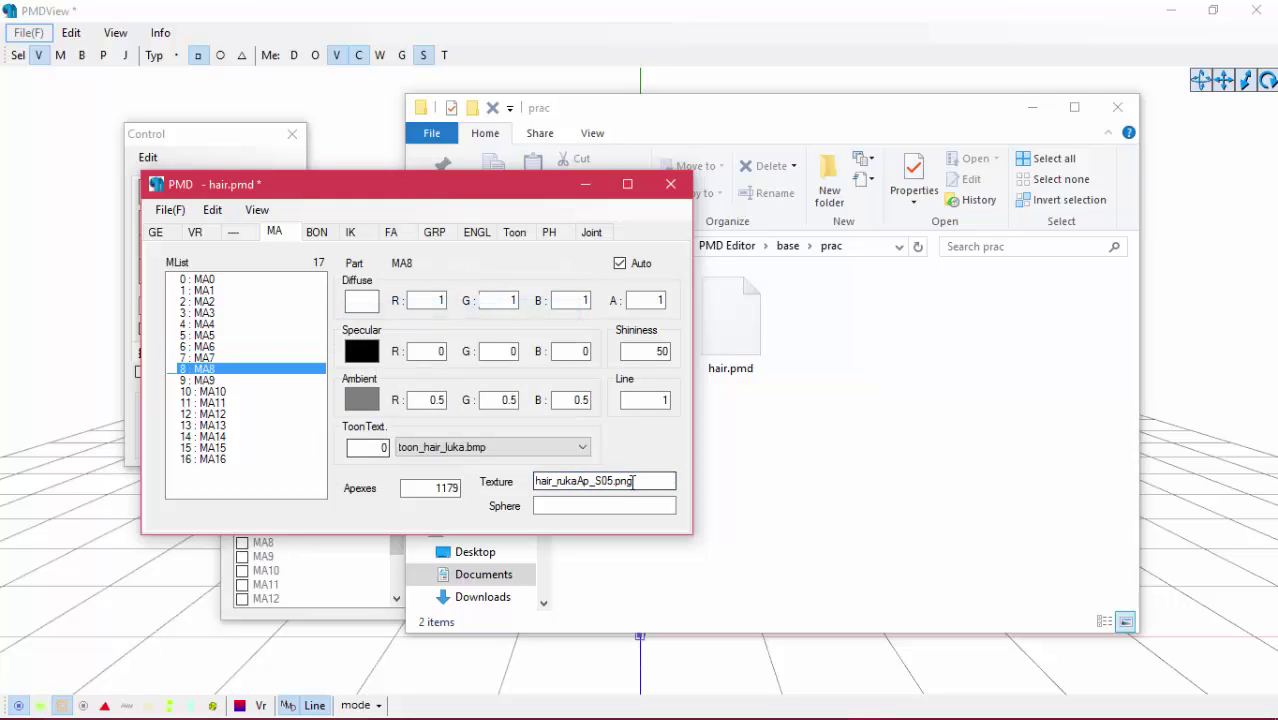
right_click(538, 483)
left_click(392, 300)
left_click(203, 381)
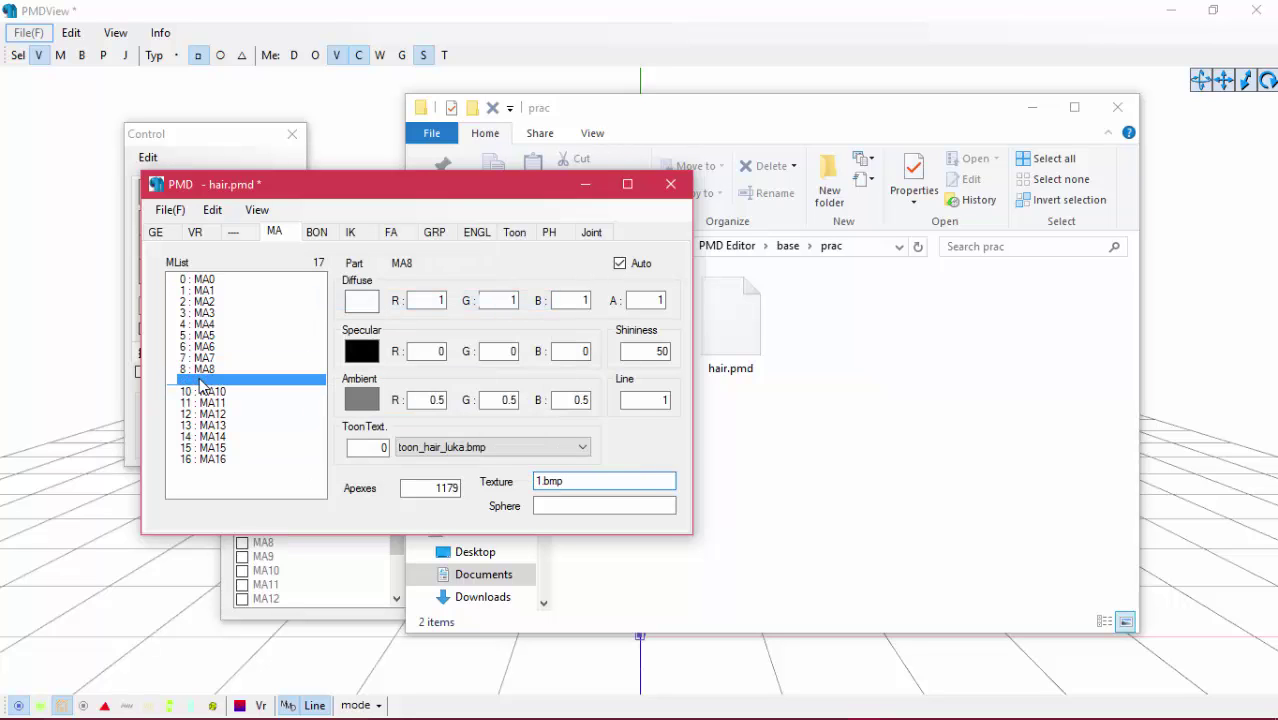
right_click(584, 481)
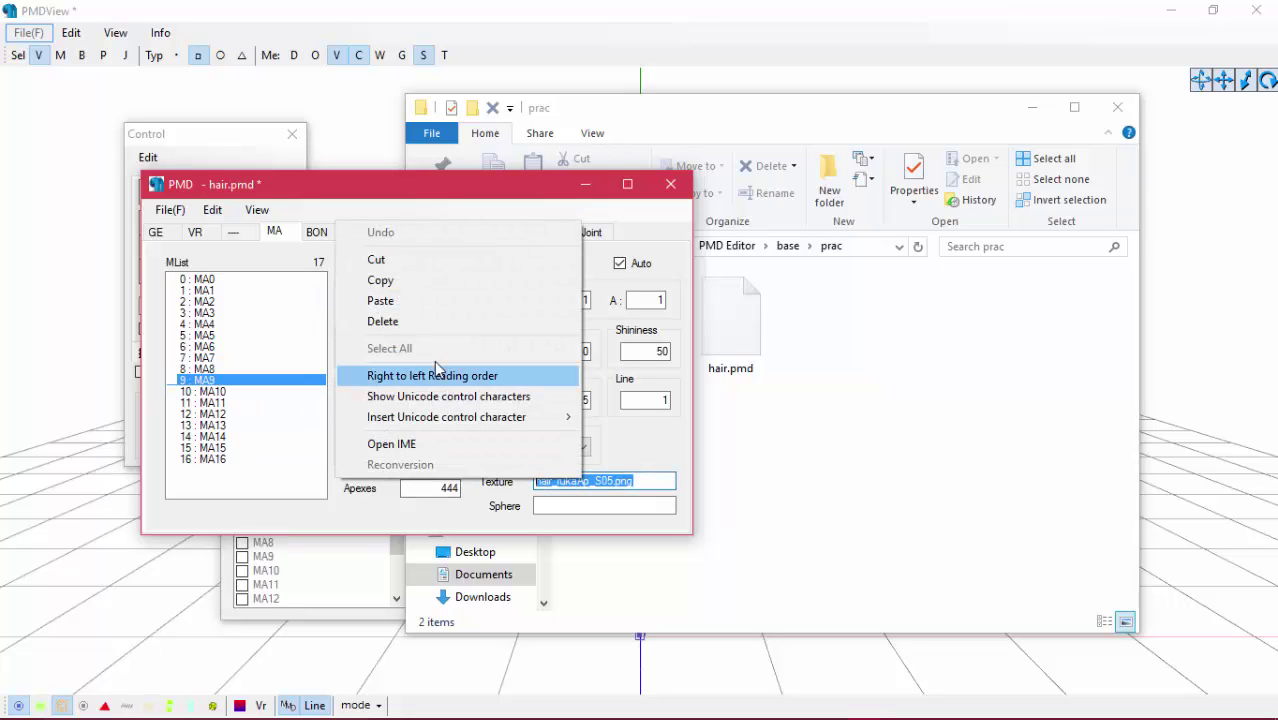
left_click(380, 297)
Replace the texture of materials MA10, MA11 and MA12 with 1.bmp
left_click(205, 391)
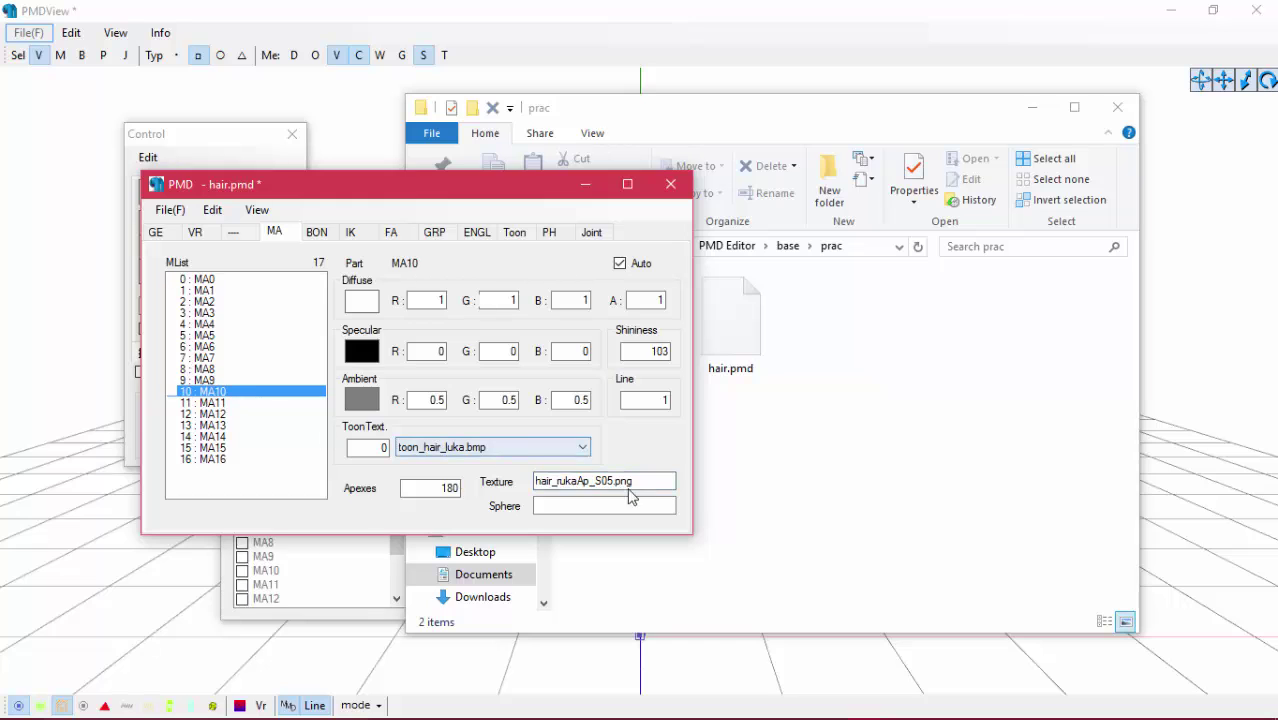
right_click(557, 482)
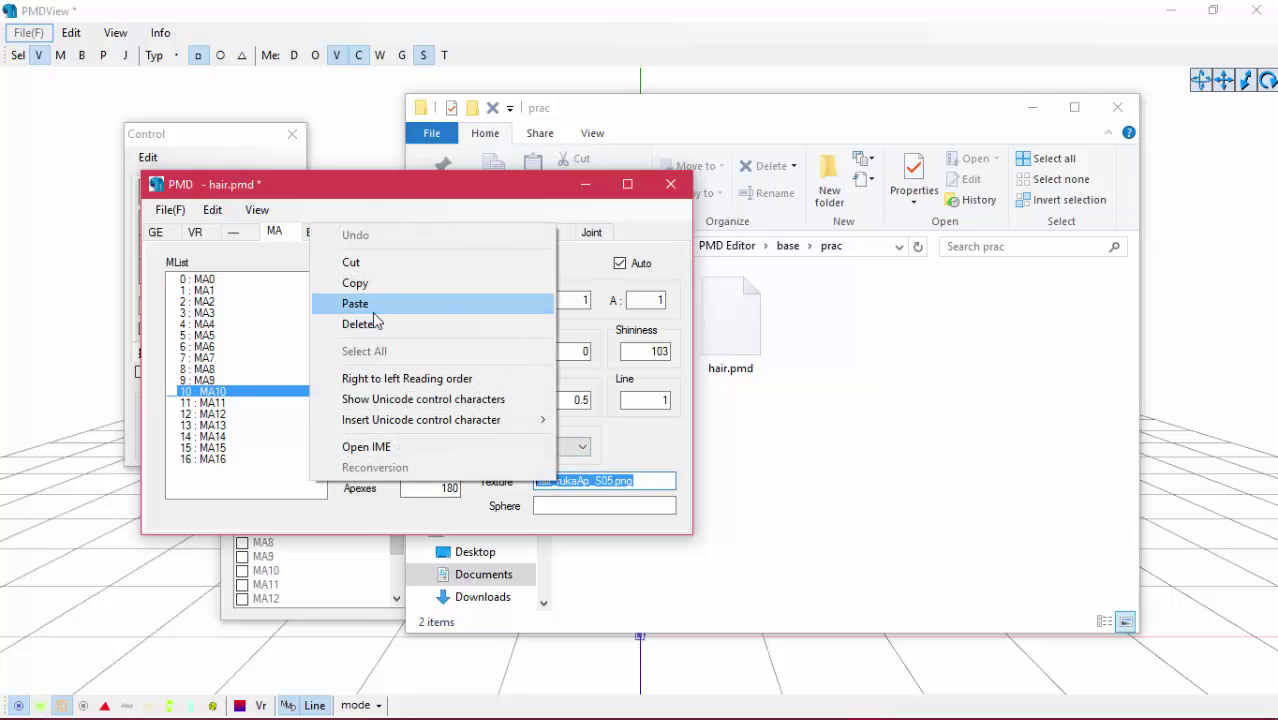
left_click(445, 303)
left_click(214, 402)
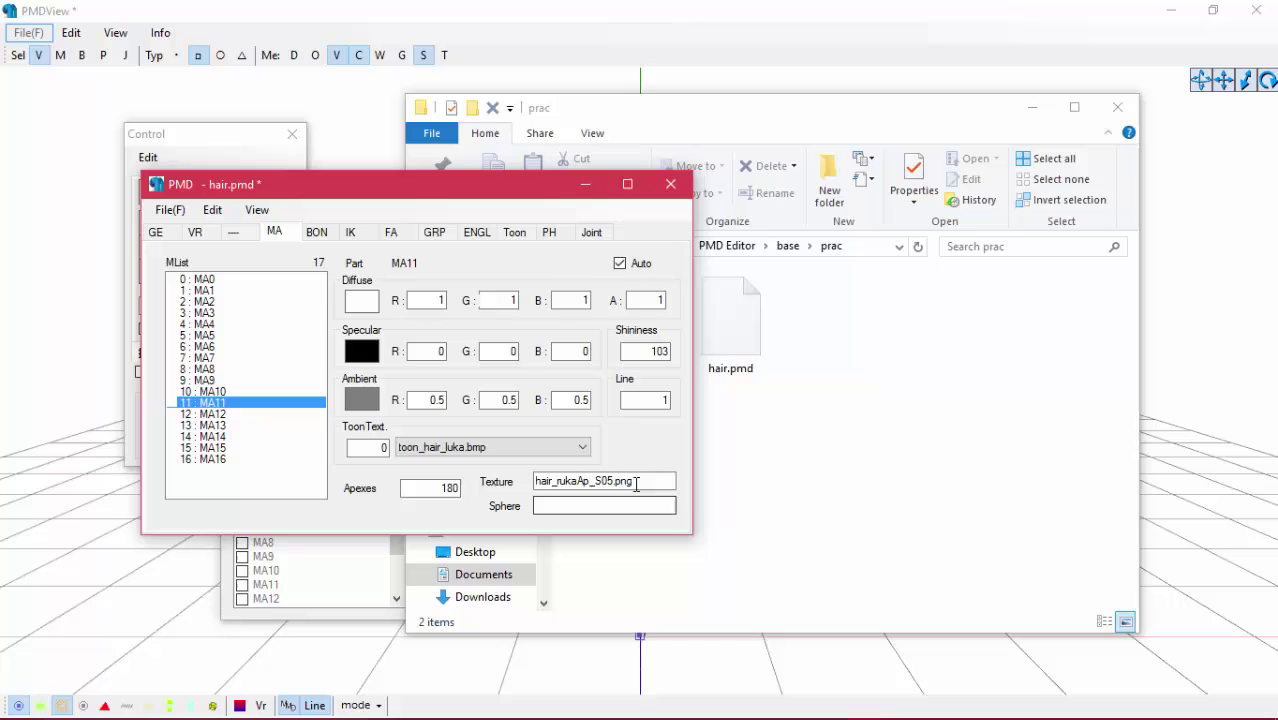
right_click(584, 485)
left_click(385, 310)
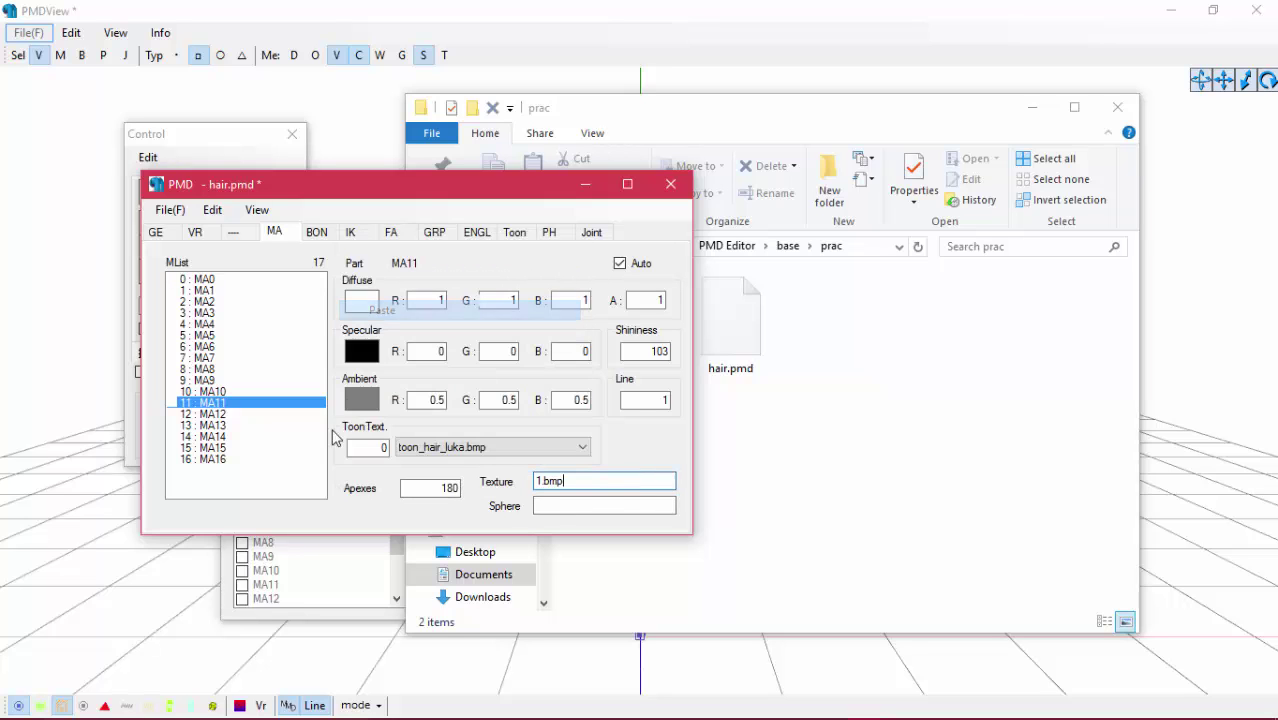
left_click(222, 415)
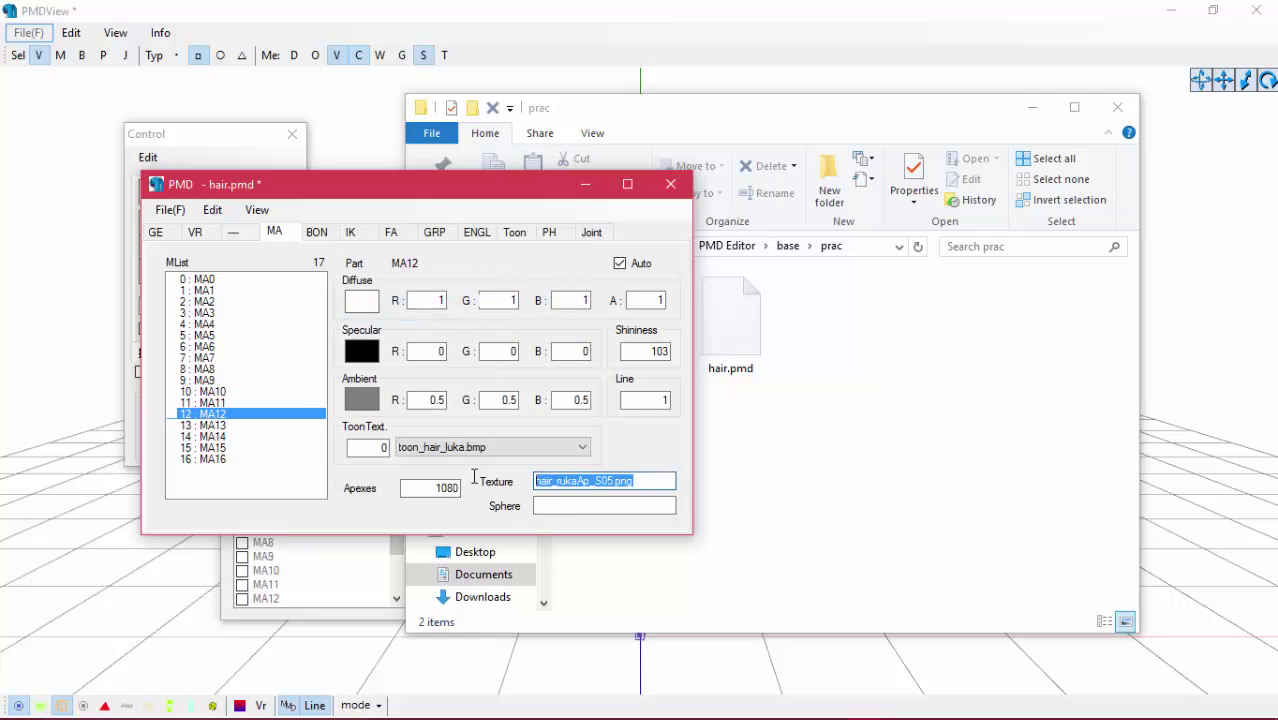
right_click(545, 480)
left_click(342, 299)
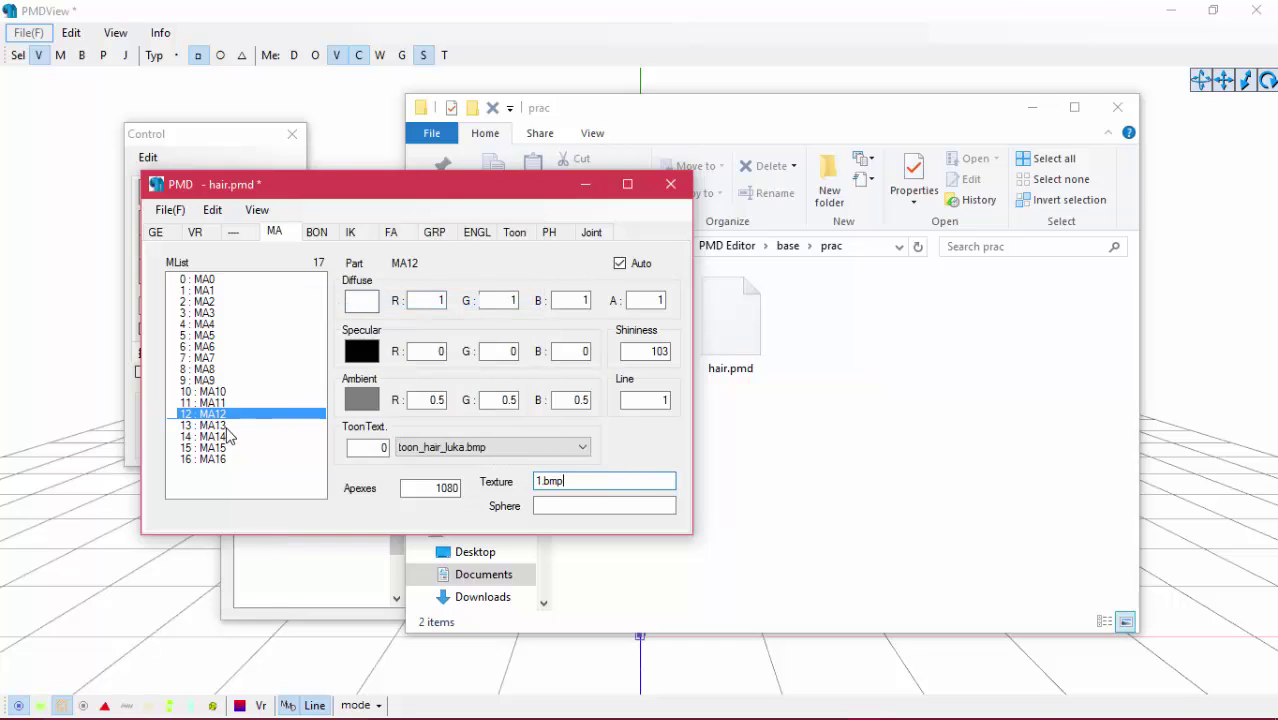
Replace the texture of materials MA13 and MA14 with 1.bmp
left_click(212, 425)
double_click(588, 483)
right_click(538, 484)
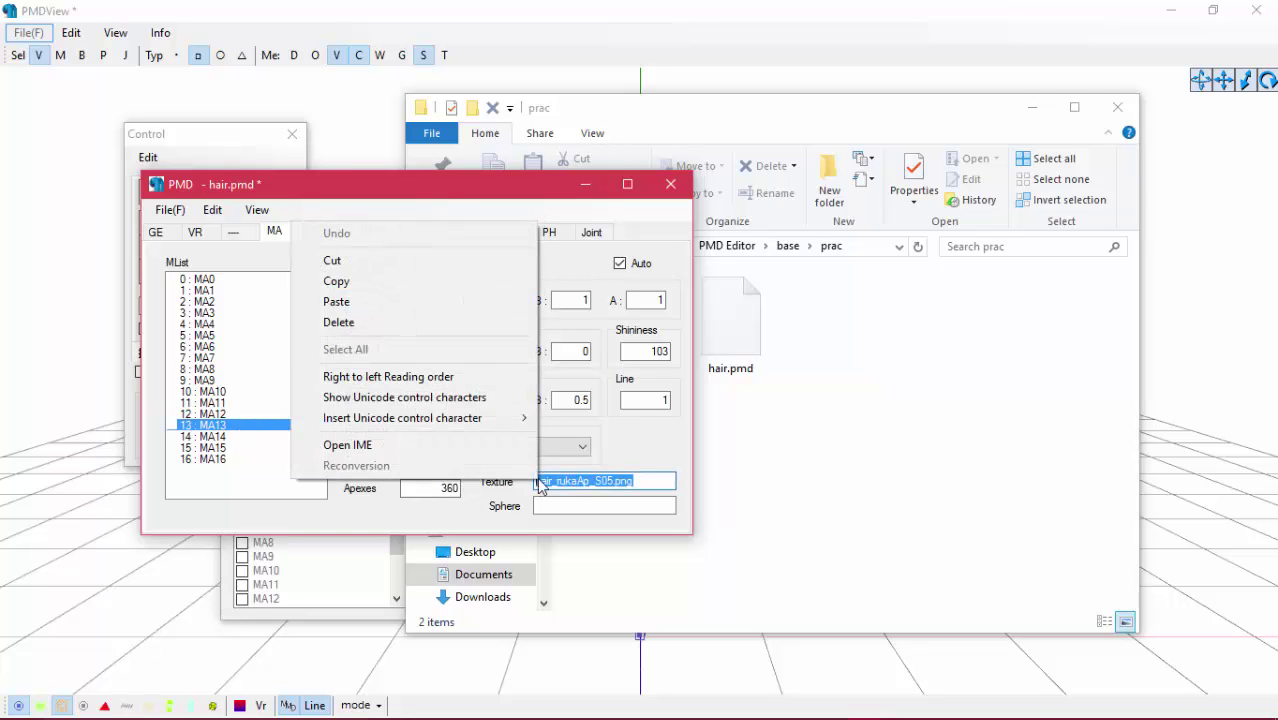
left_click(336, 301)
left_click(214, 436)
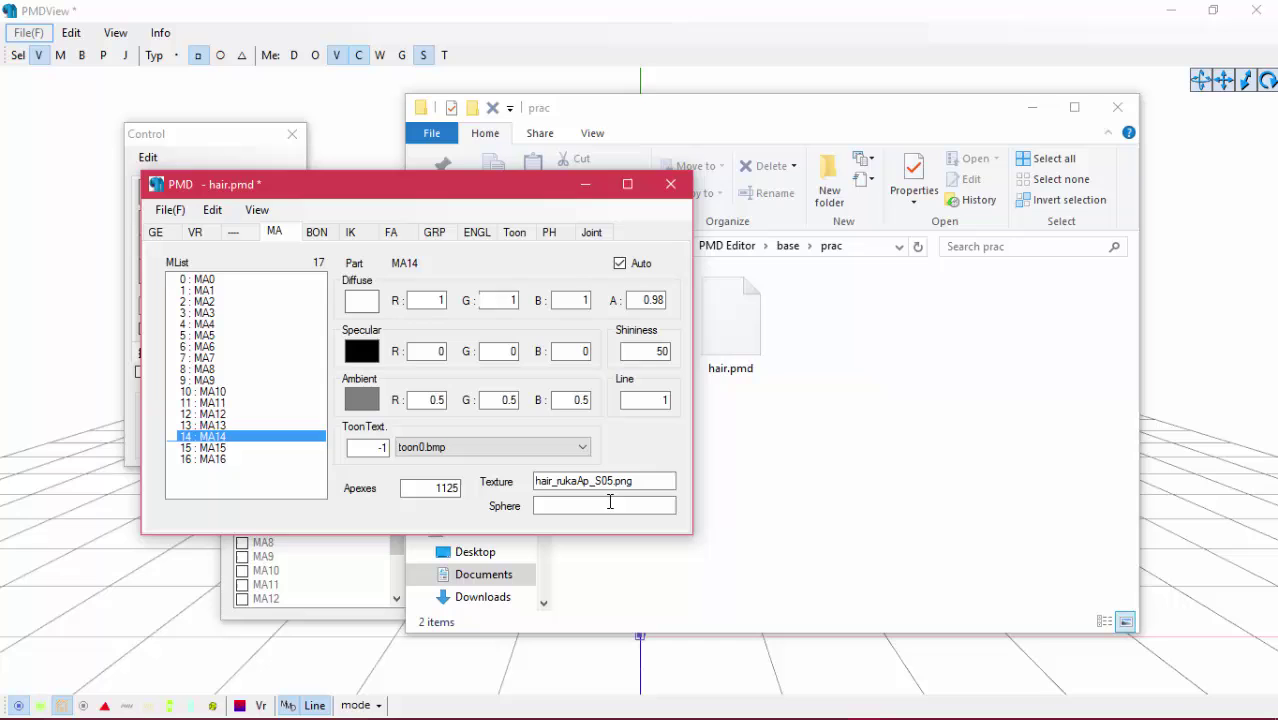
double_click(557, 484)
right_click(557, 484)
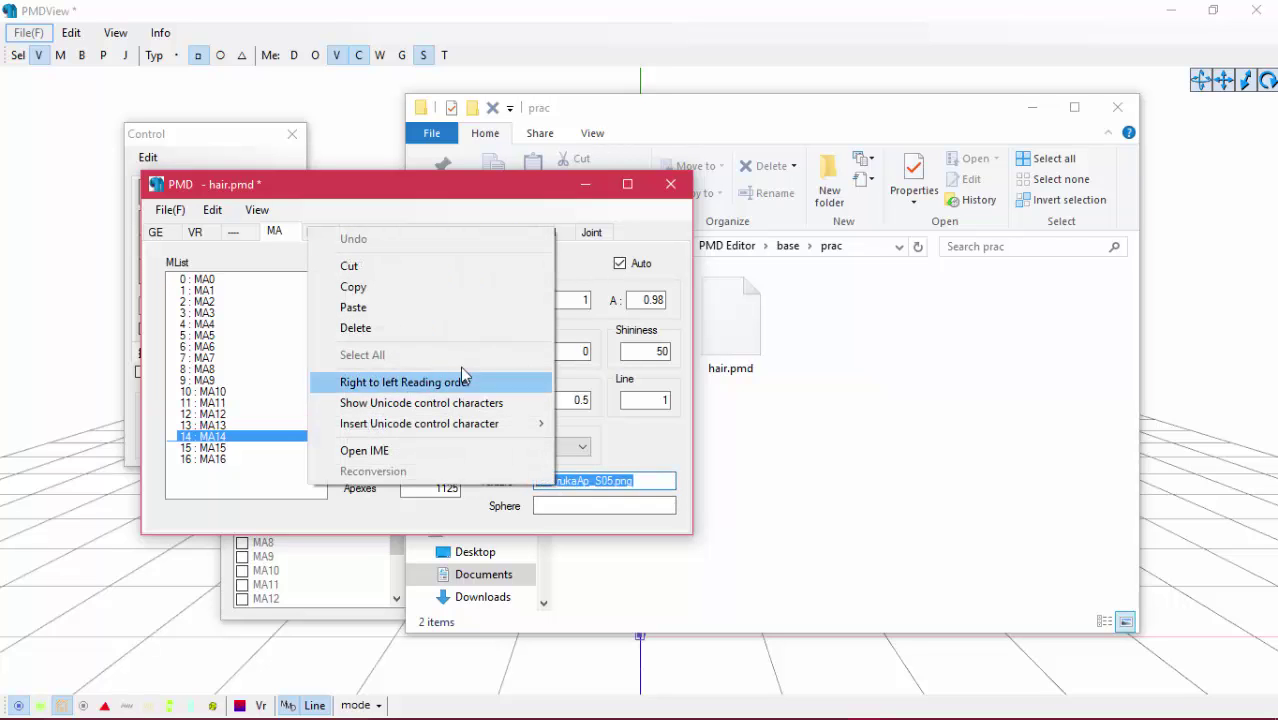
left_click(372, 309)
Replace the texture of materials MA15 and MA16 with 1.bmp
left_click(213, 449)
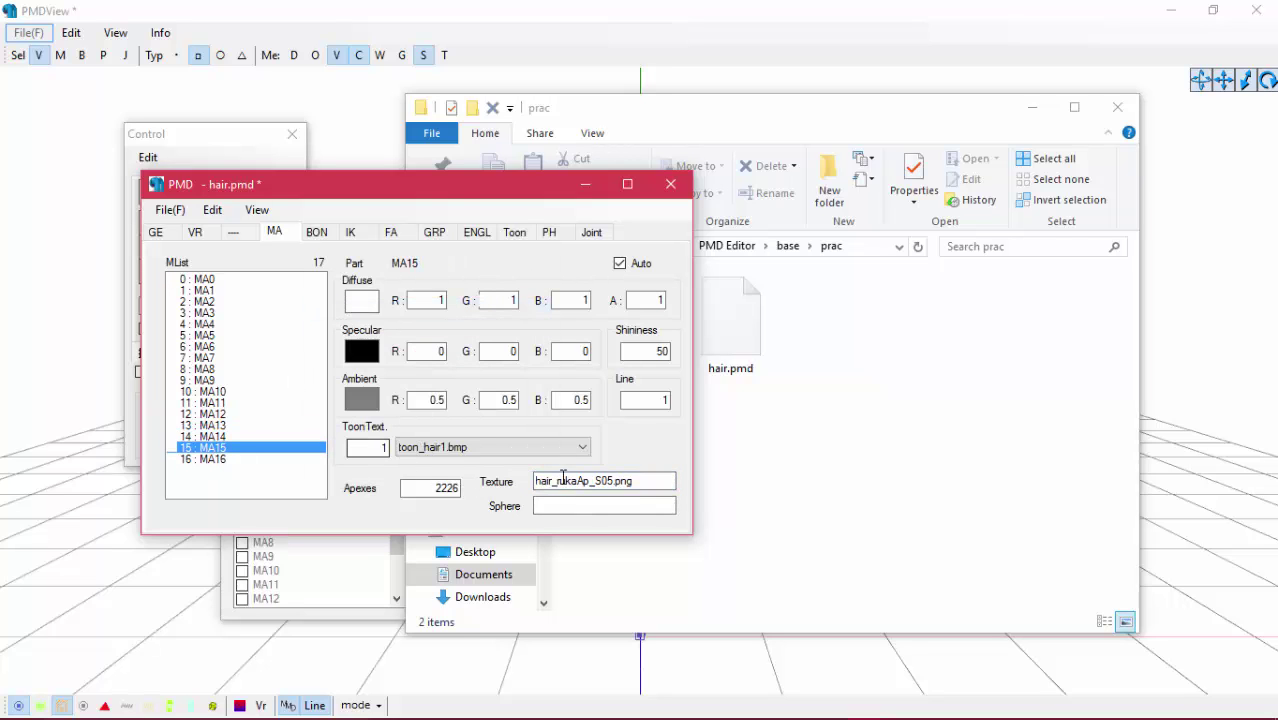
double_click(557, 483)
right_click(589, 480)
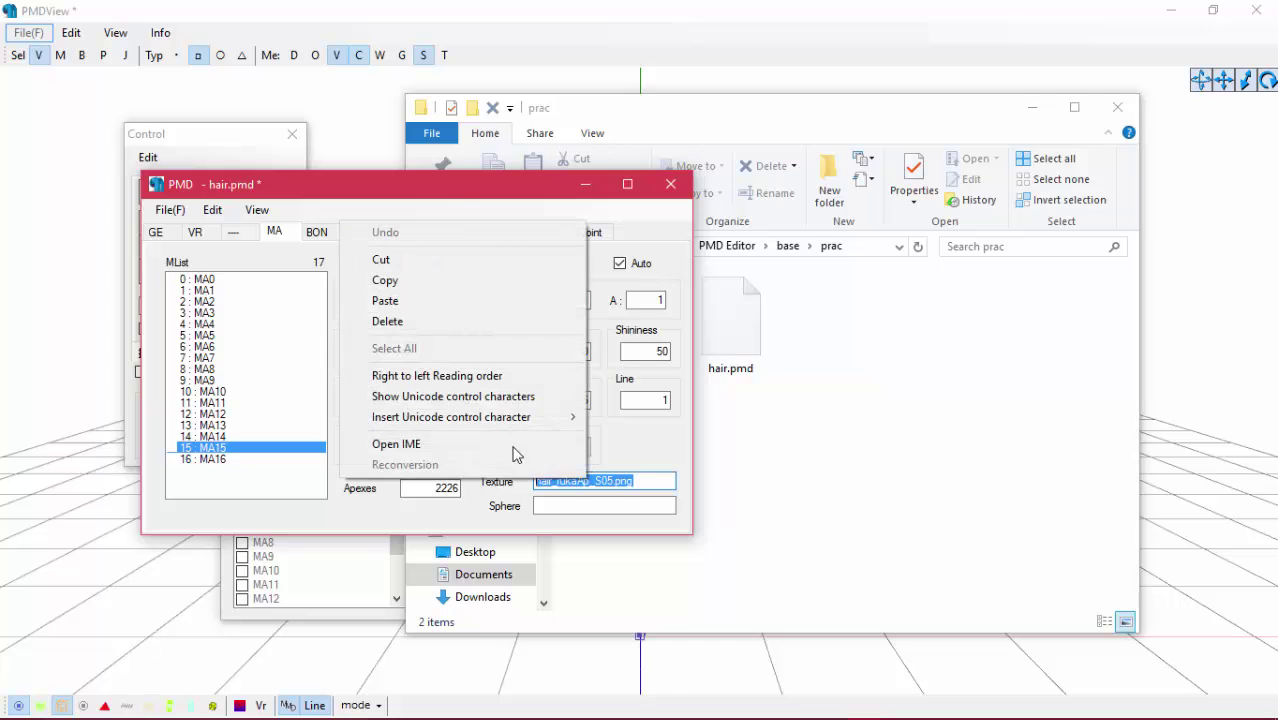
left_click(402, 297)
left_click(211, 459)
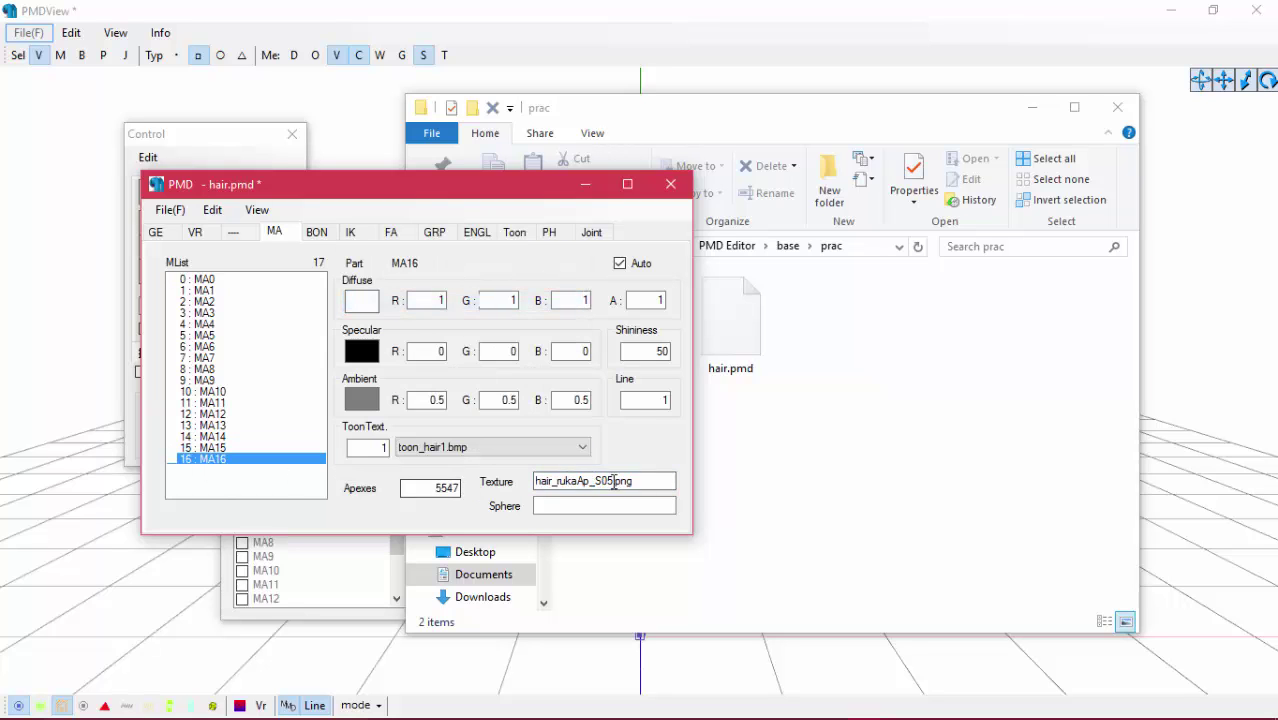
double_click(545, 481)
right_click(542, 478)
left_click(370, 297)
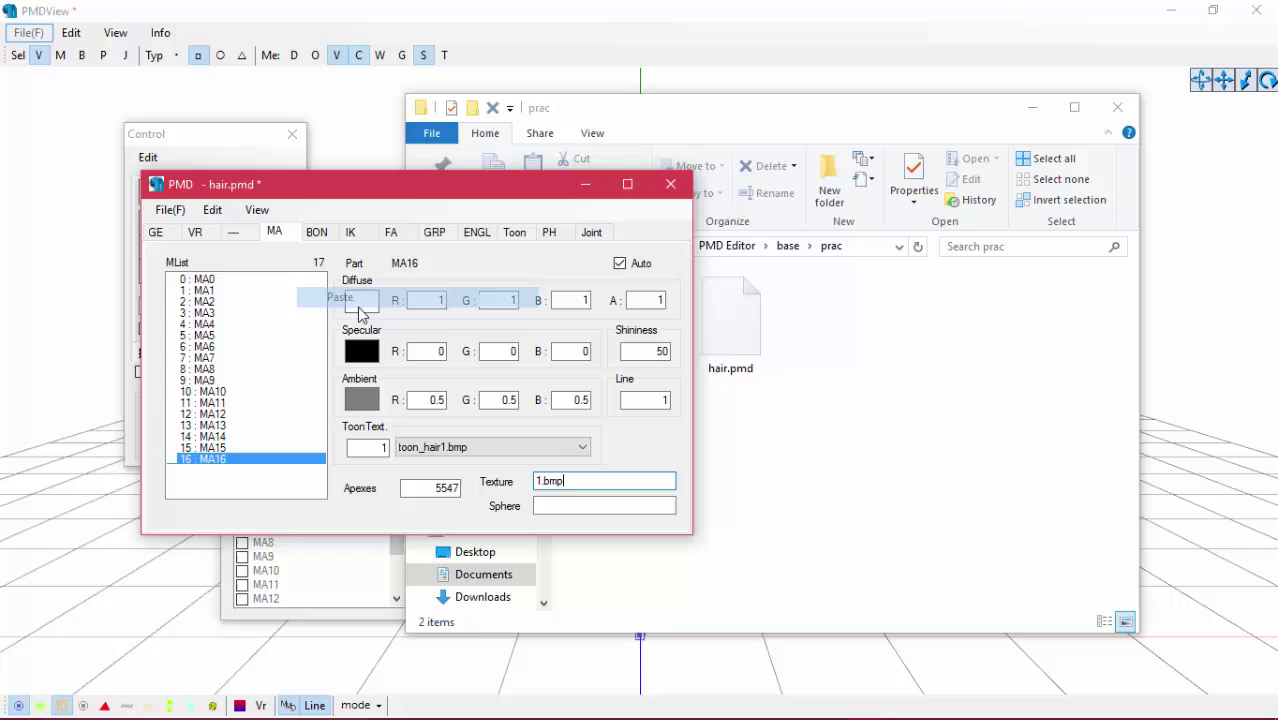
Hide the file window, then pan and orbit the preview to view the hair from behind
left_click(1034, 112)
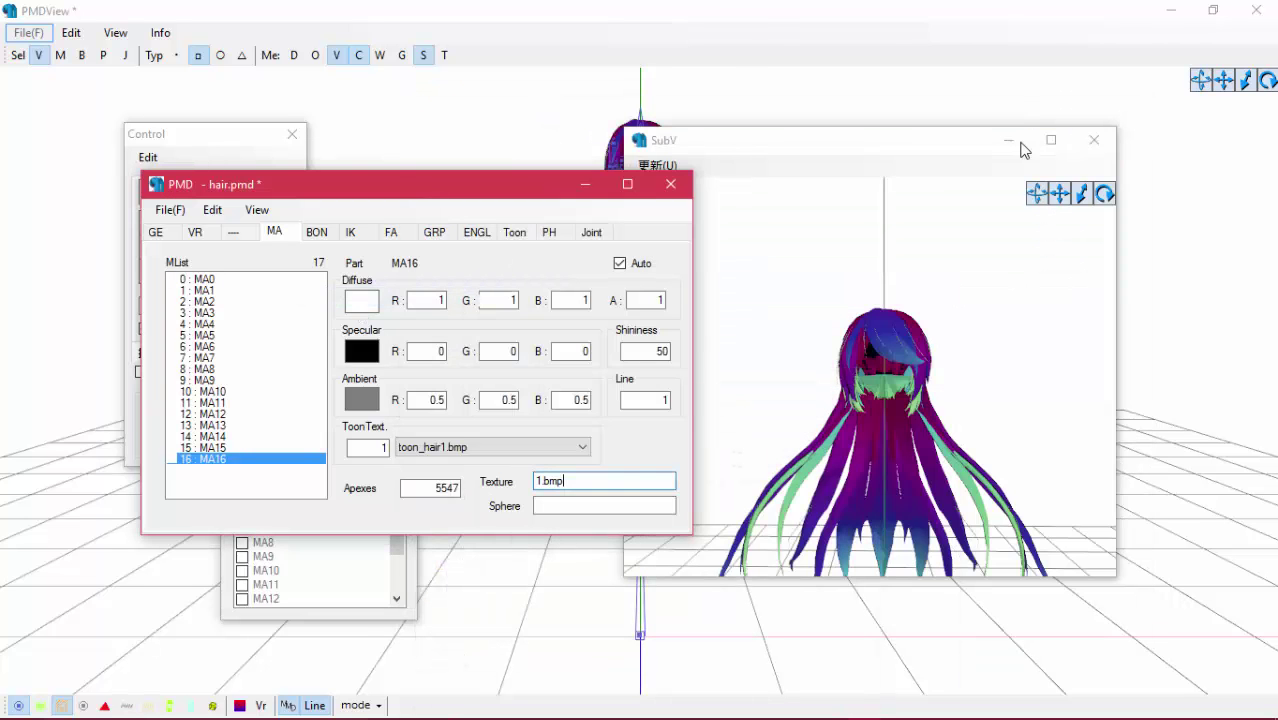
left_click(786, 383)
scroll(824, 368, "down", 5)
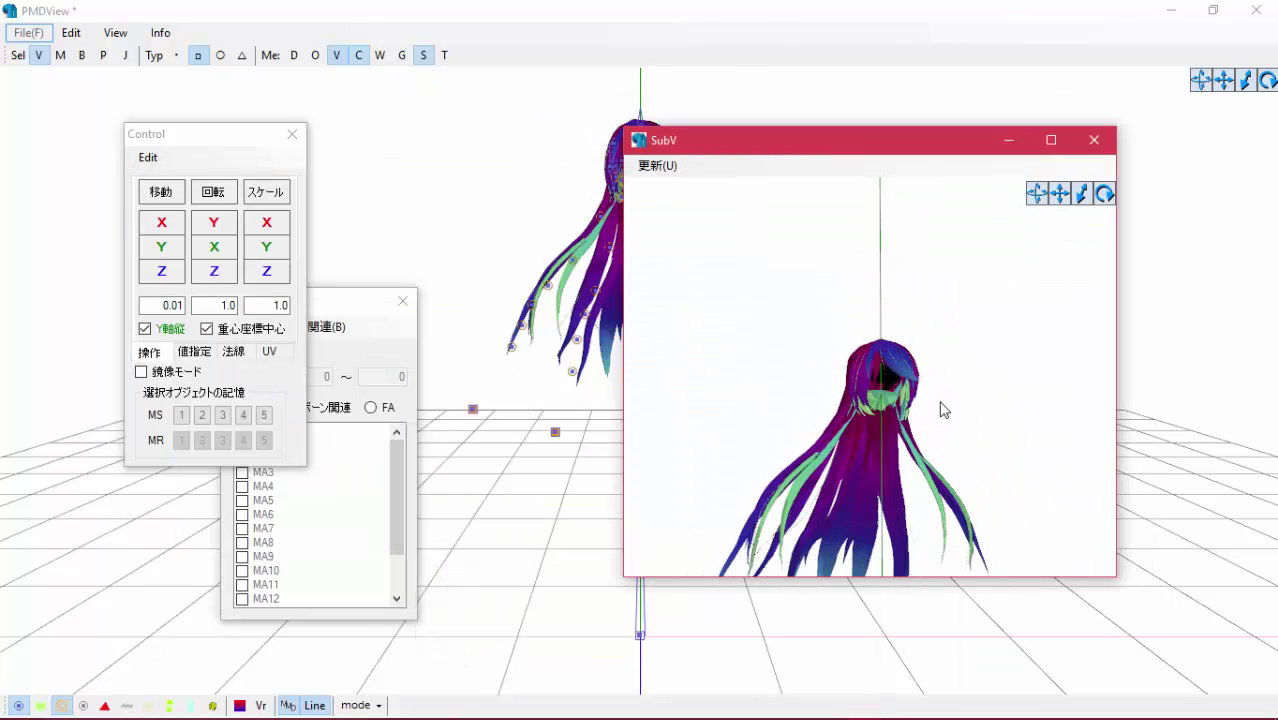
scroll(940, 410, "up", 2)
left_click_drag(1058, 196, 968, 322)
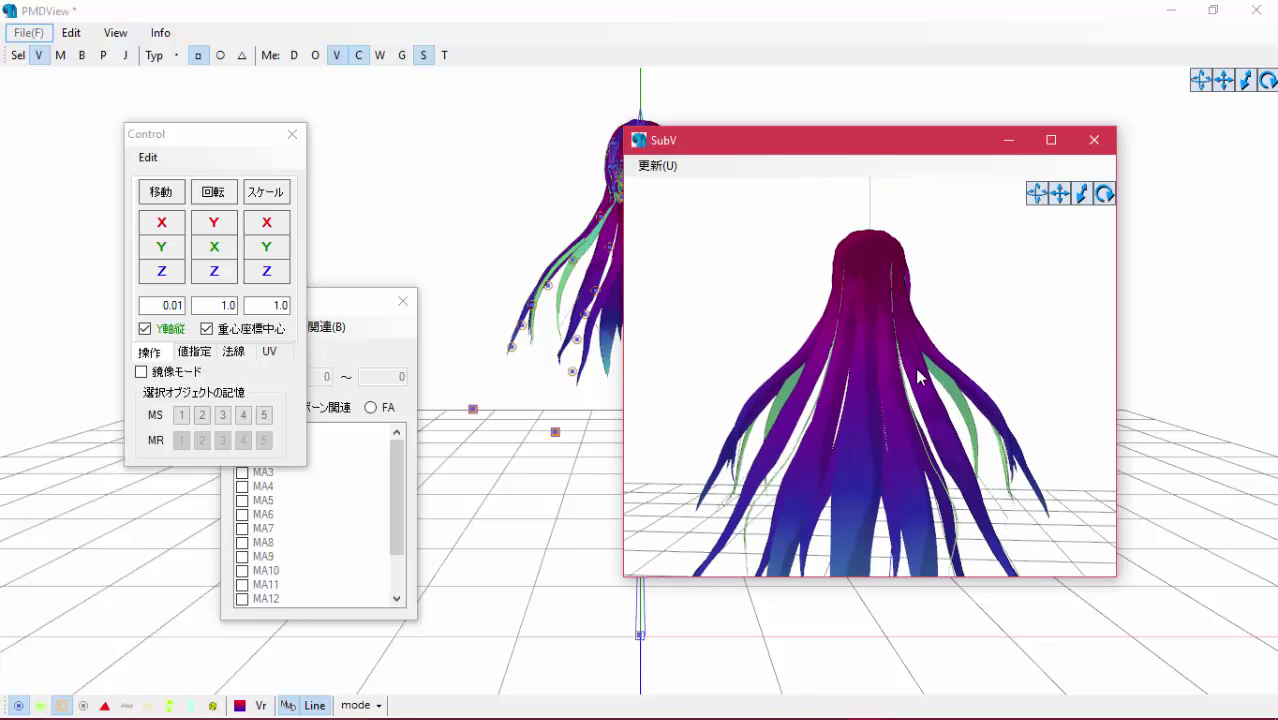
left_click_drag(918, 376, 742, 402)
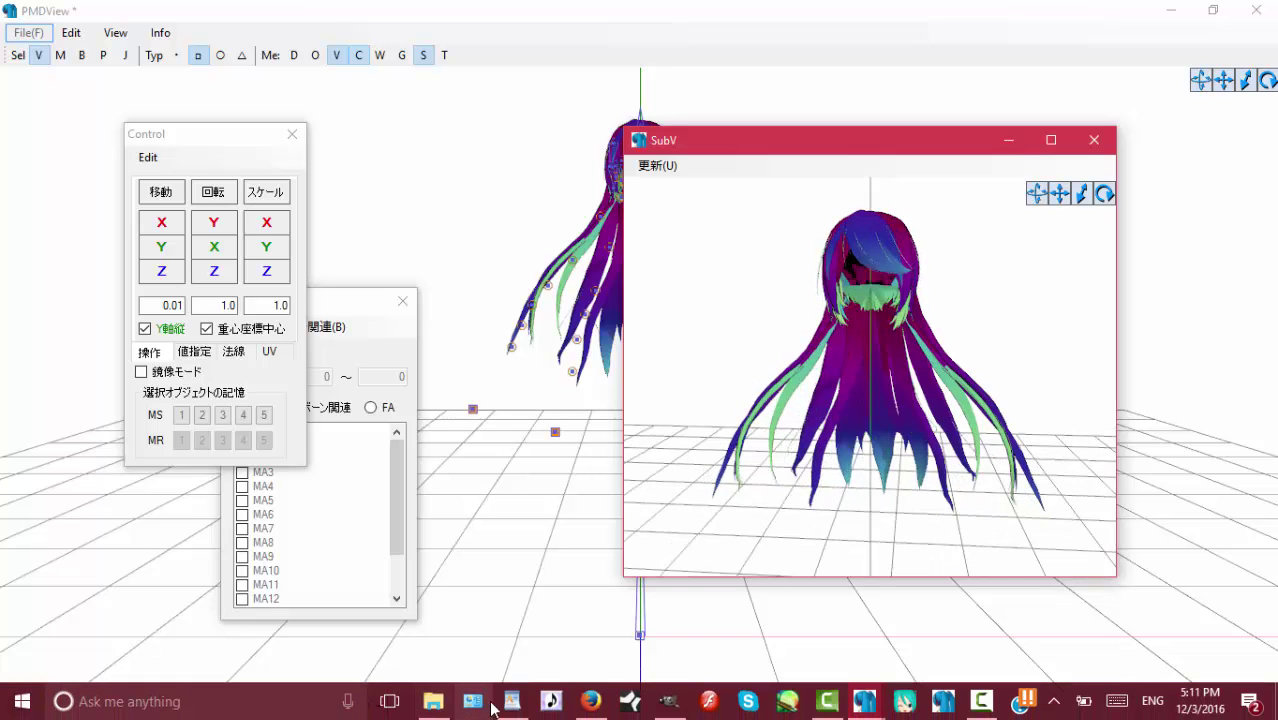
Go back to the base folder and delete the prac folder
left_click(668, 702)
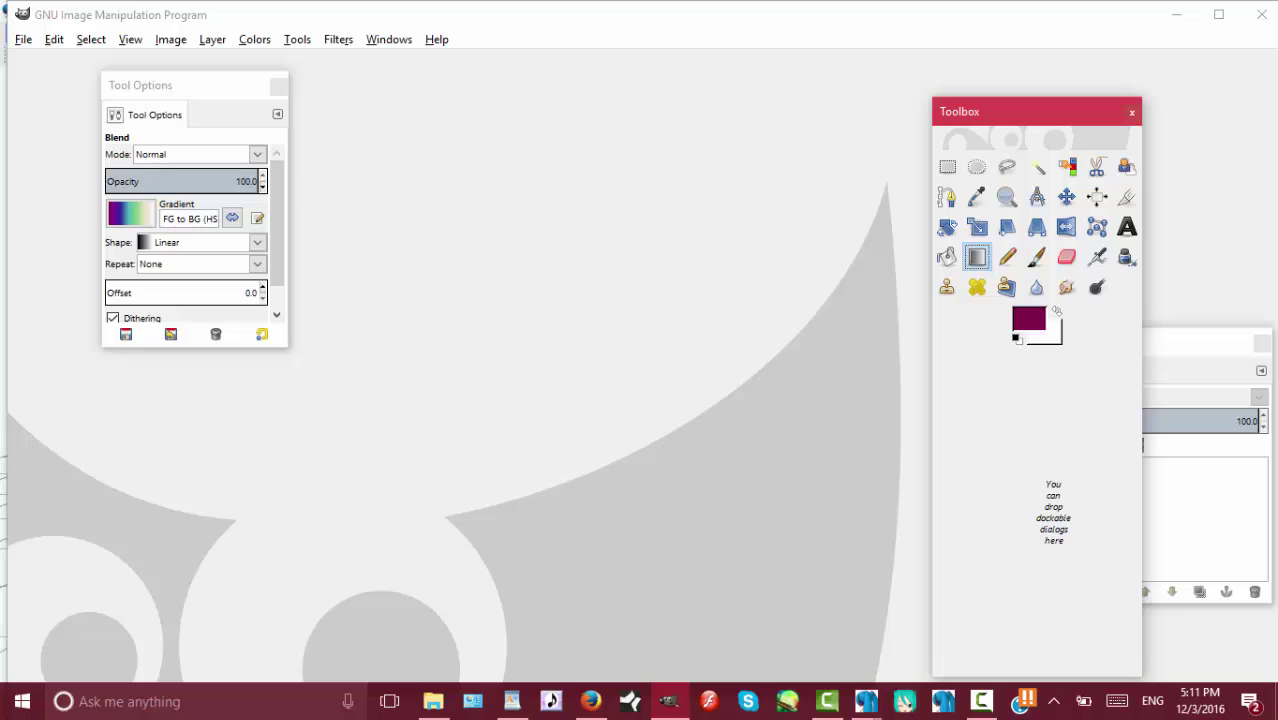
left_click(433, 702)
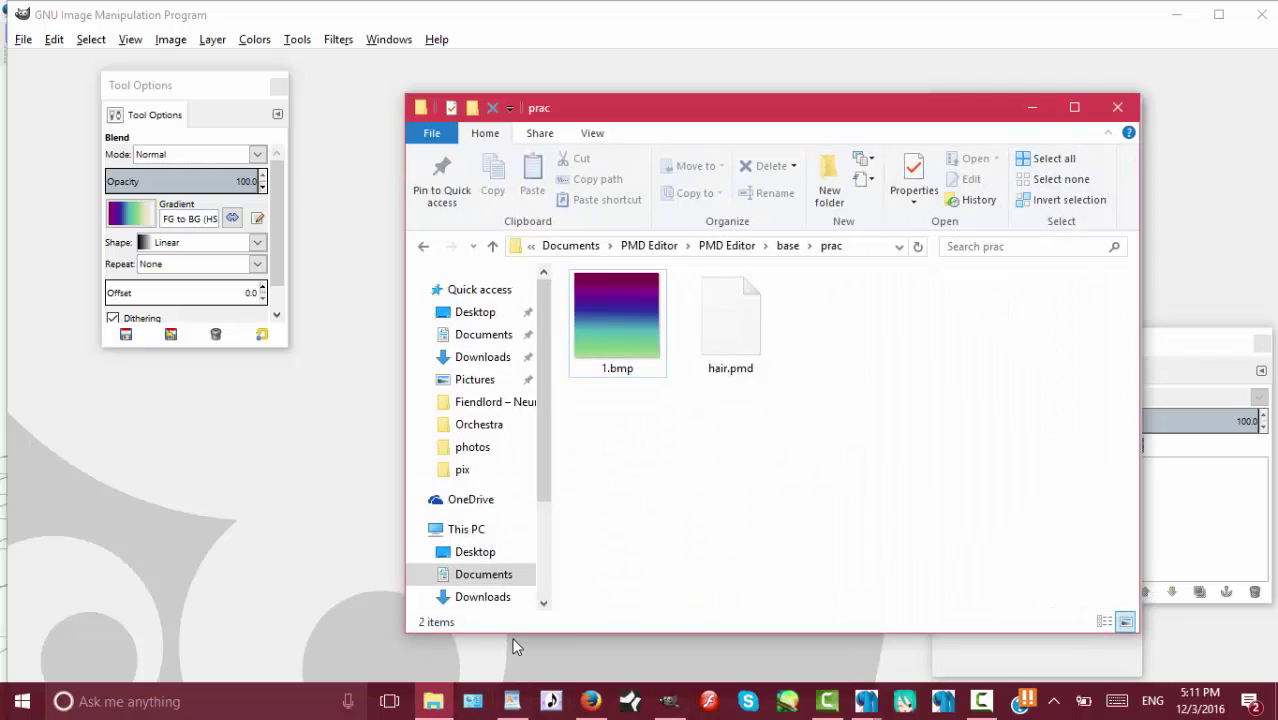
left_click(423, 246)
right_click(615, 418)
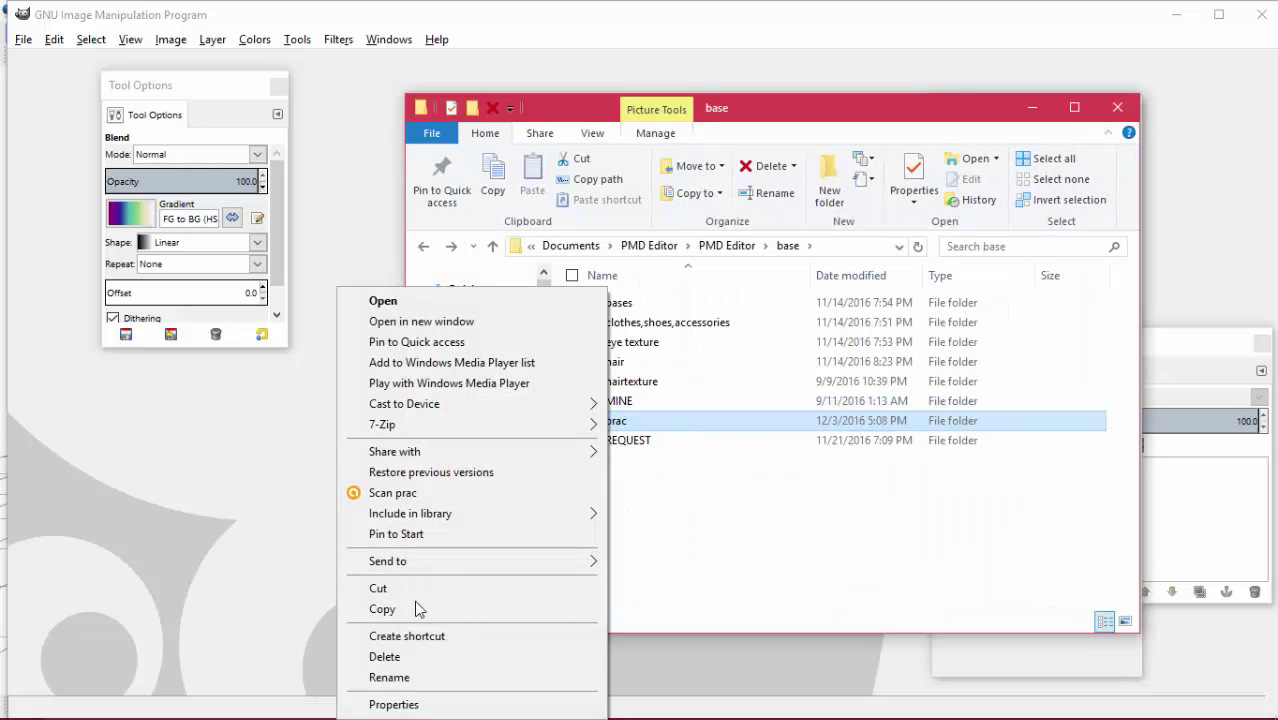
left_click(384, 656)
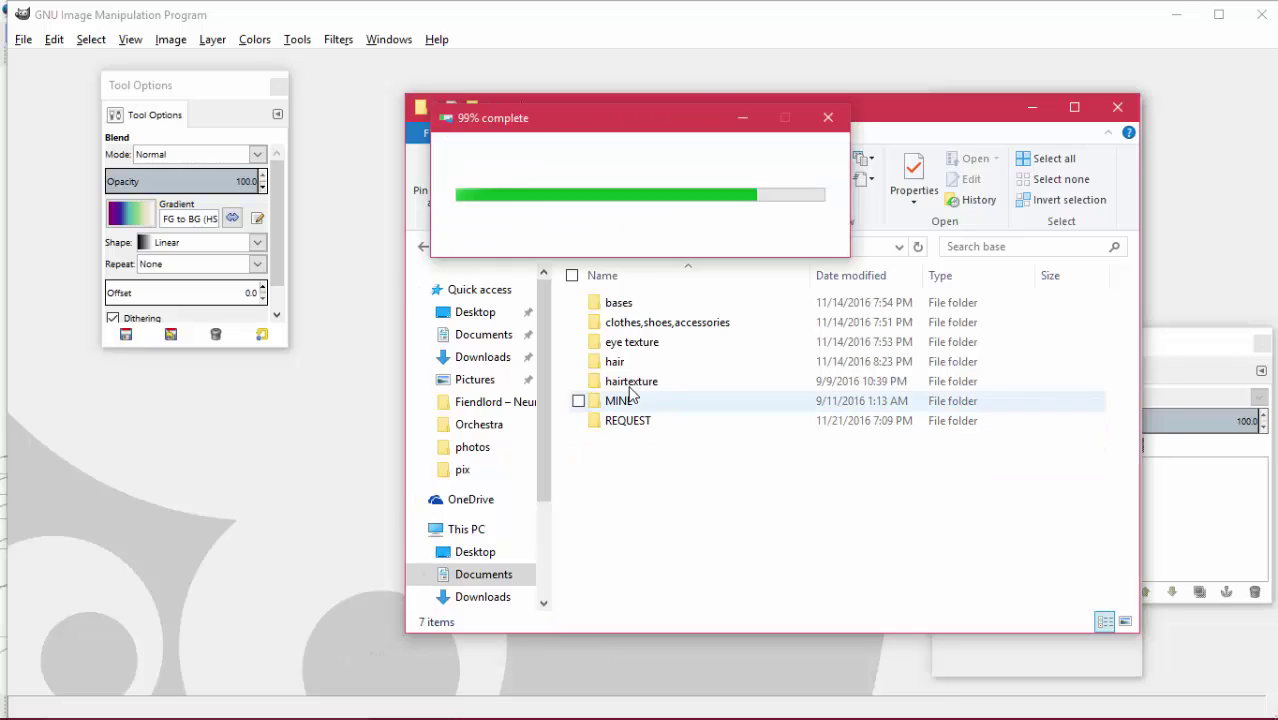
Open the eye texture folder and its Sparkly Eyes subfolder
left_click(650, 343)
double_click(650, 343)
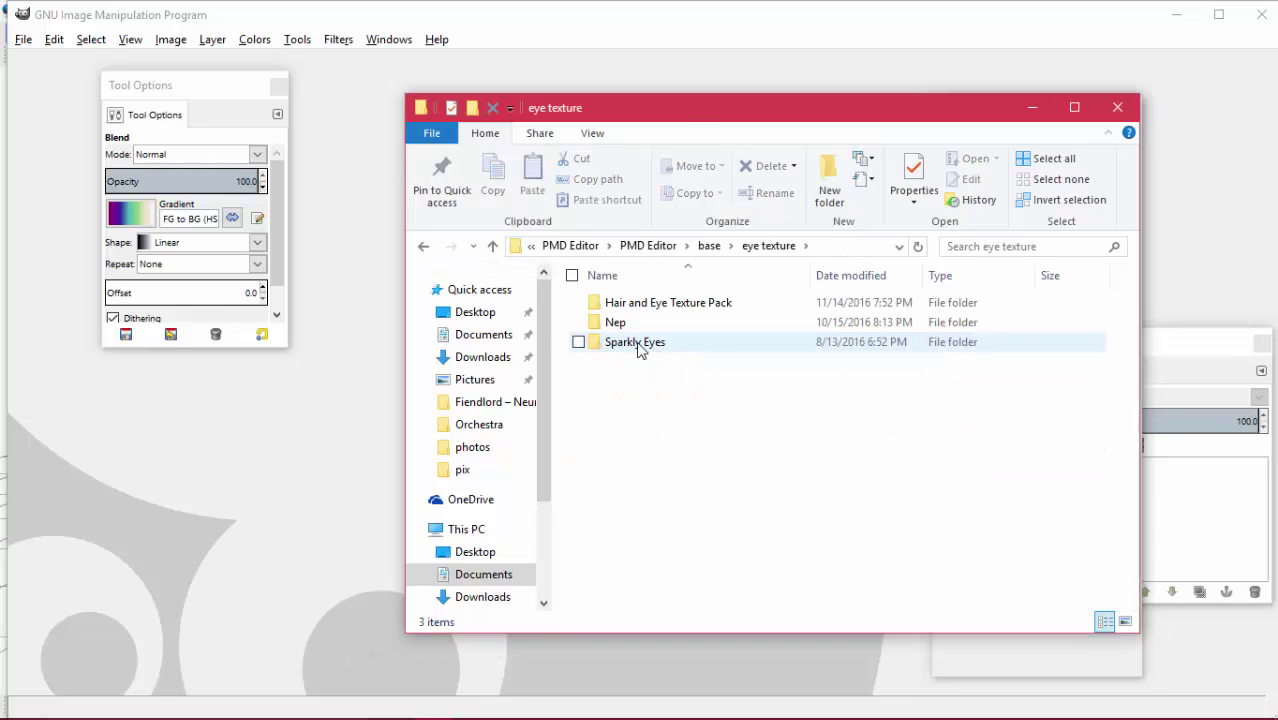
double_click(643, 343)
Drag blue.bmp from Sparkly Eyes onto GIMP to open it as an image
left_click_drag(725, 325, 371, 405)
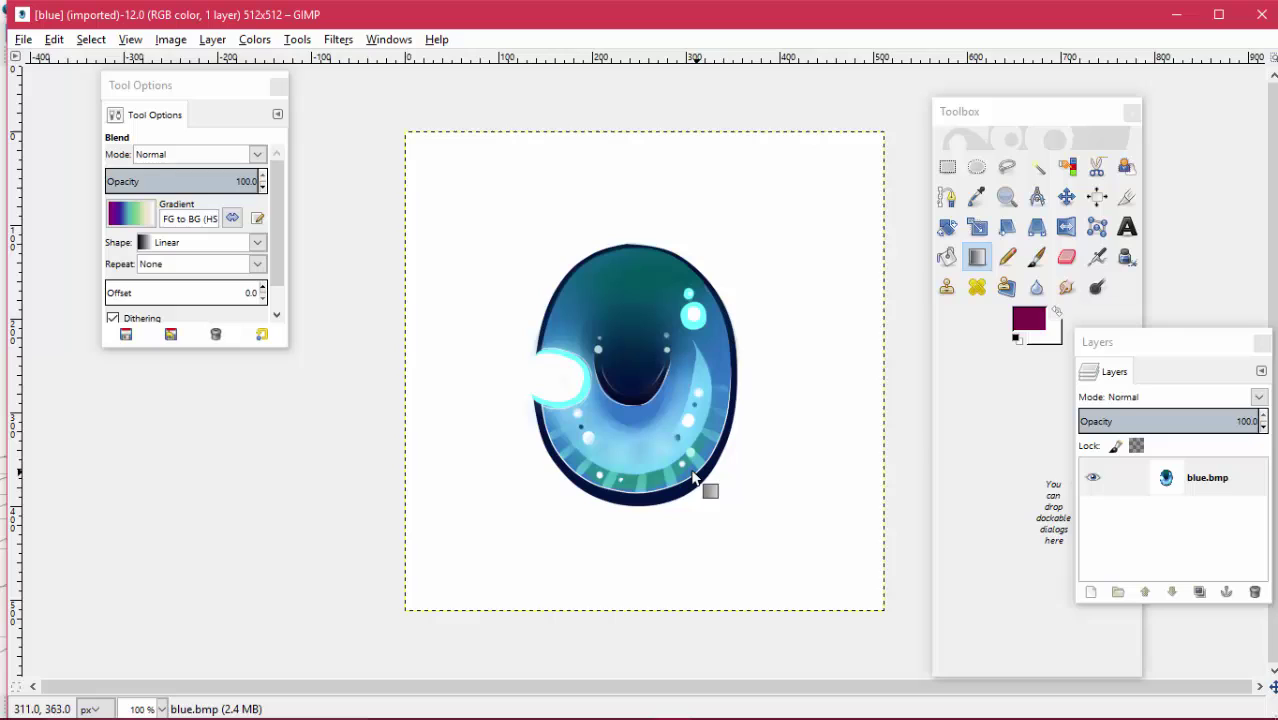
mouse_move(18, 672)
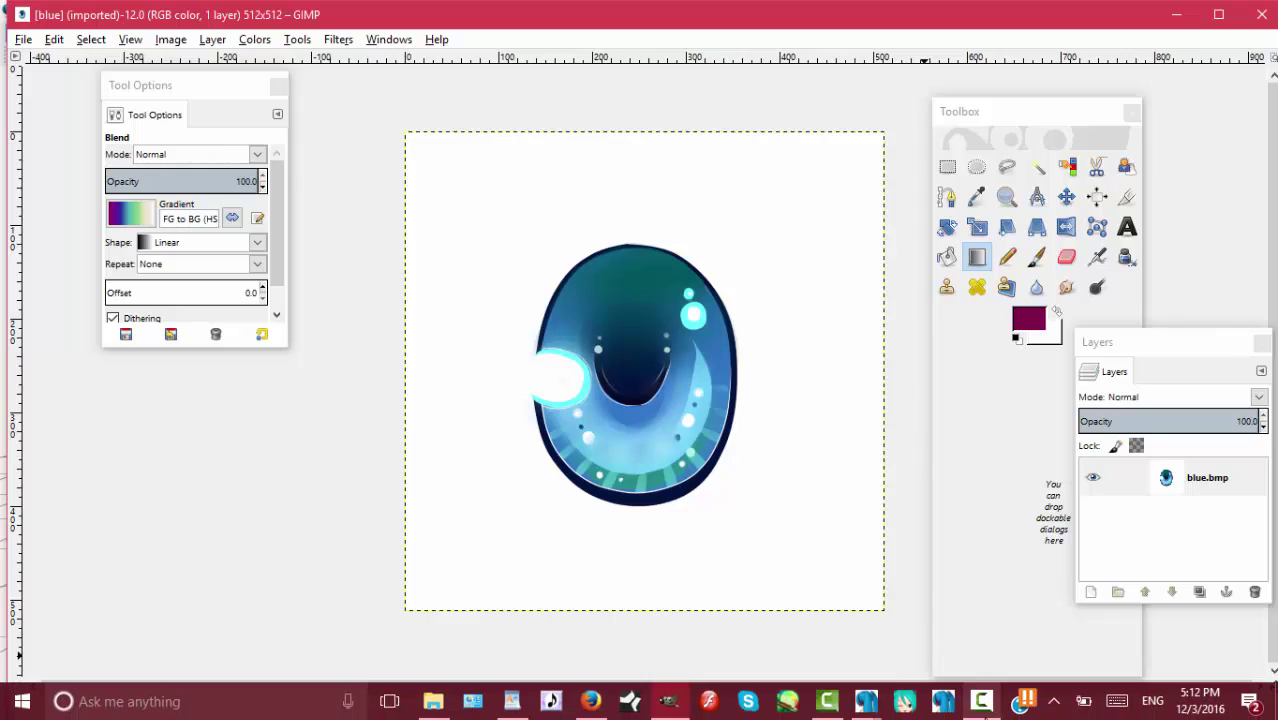
left_click(981, 703)
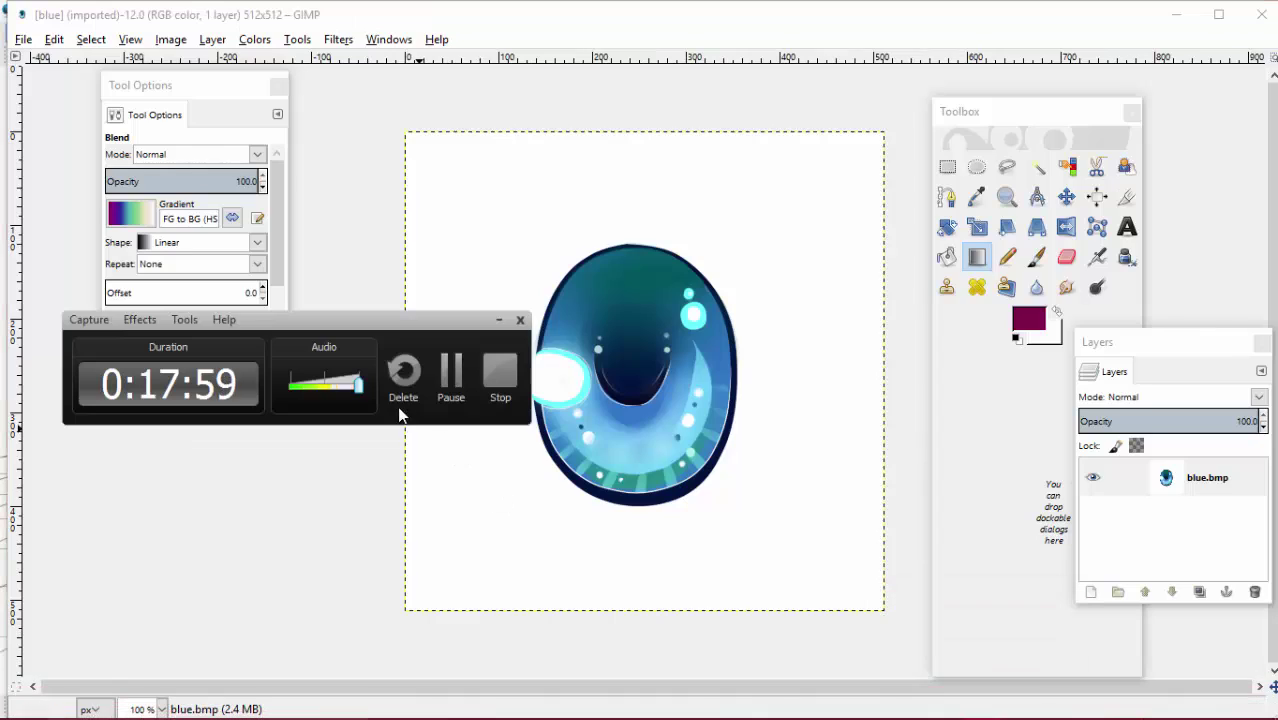